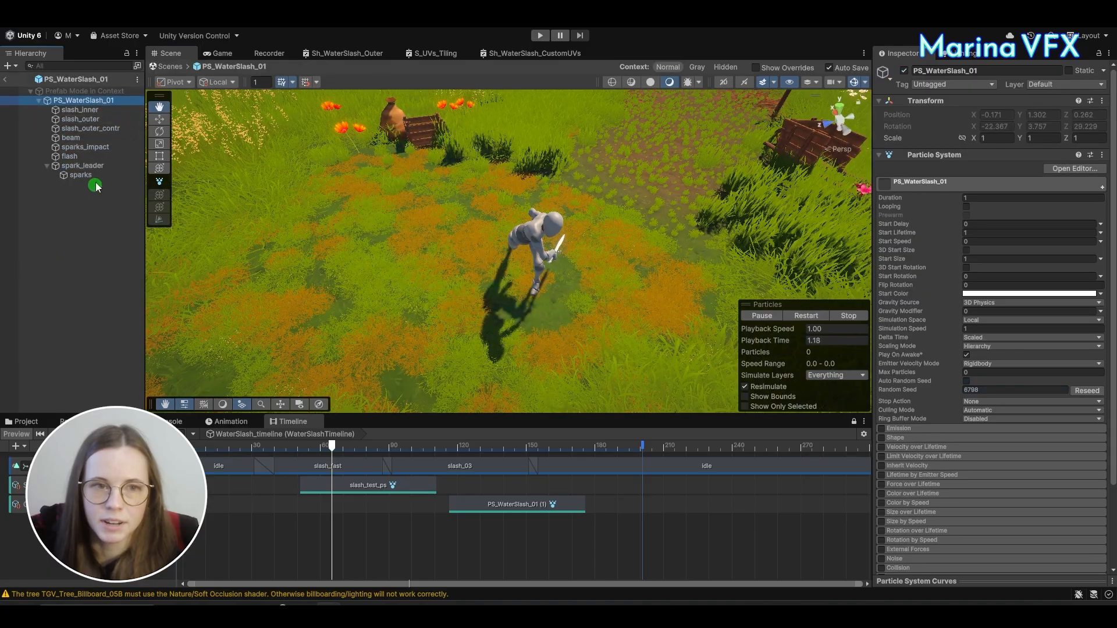
Deactivate the beam, sparks_impact and flash systems in the PS_WaterSlash_01 prefab and return to the main scene.
left_click(96, 159)
left_click(71, 137, "shift")
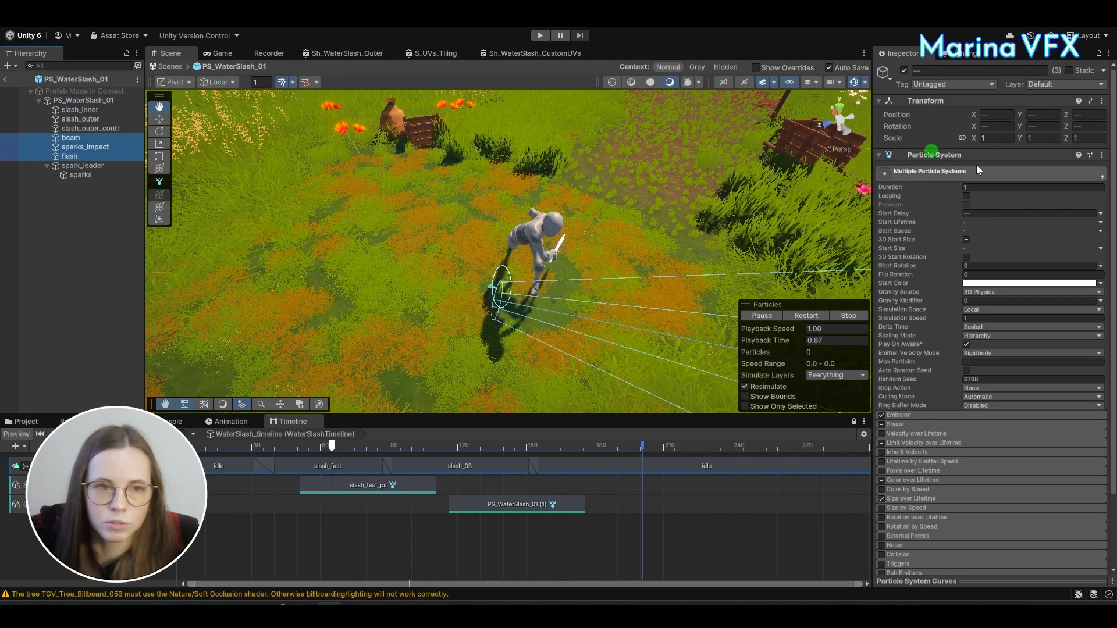
left_click(904, 71)
left_click(5, 79)
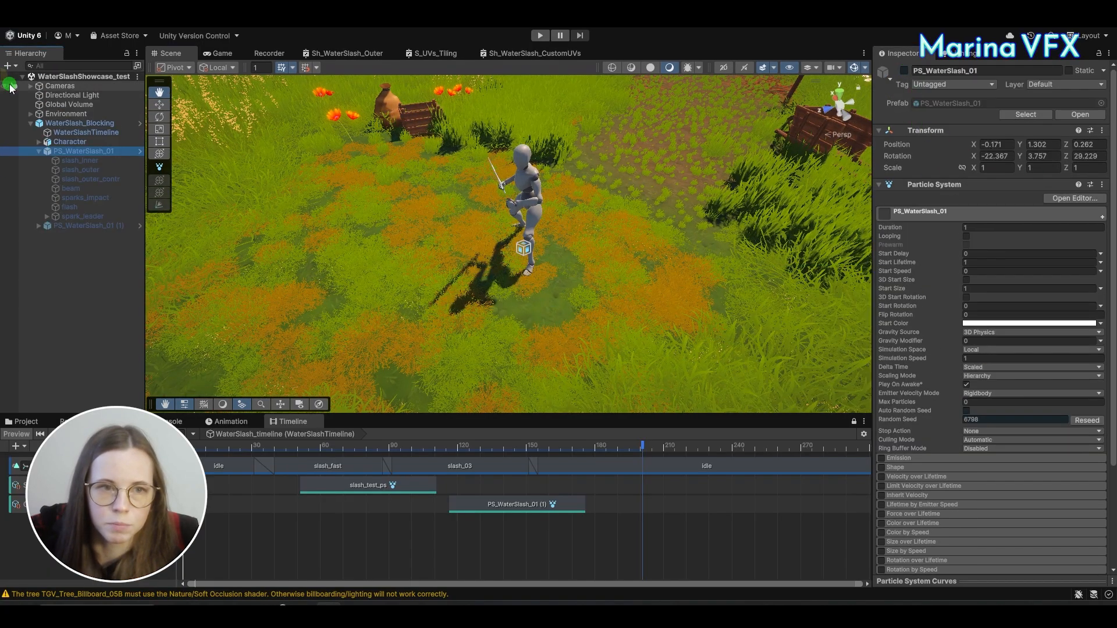
Preview the slash effect at the slash_fast clip of the timeline and examine the slash mesh from several angles.
mouse_move(306, 445)
left_mouse_down()
mouse_move(332, 442)
mouse_move(322, 434)
left_mouse_up()
left_click_drag(453, 326, 584, 321, "alt")
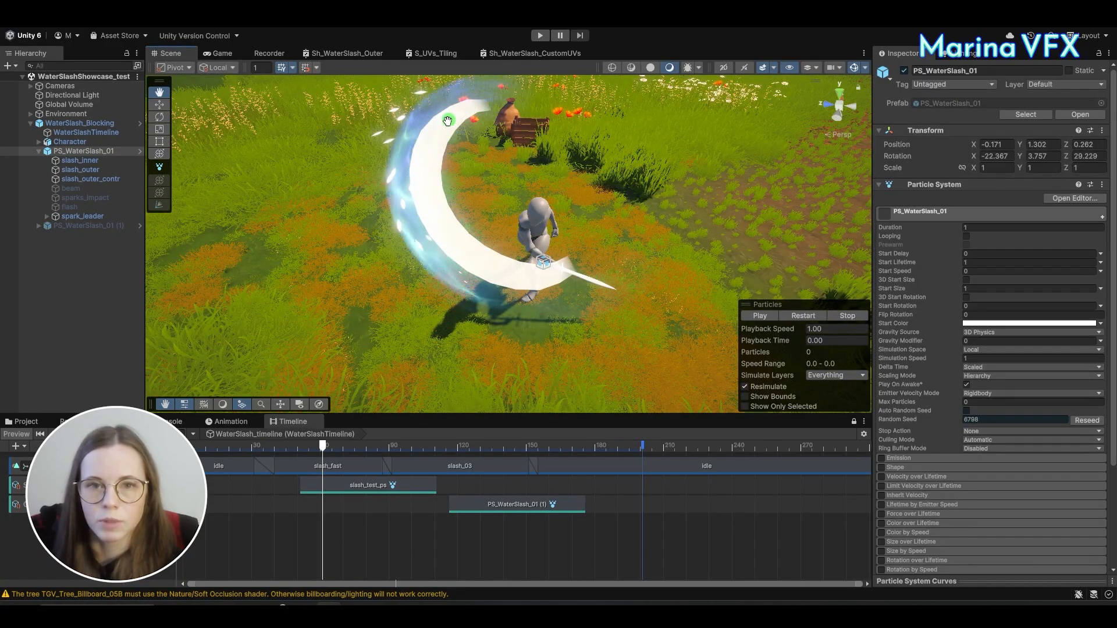
left_click_drag(532, 307, 572, 259, "alt")
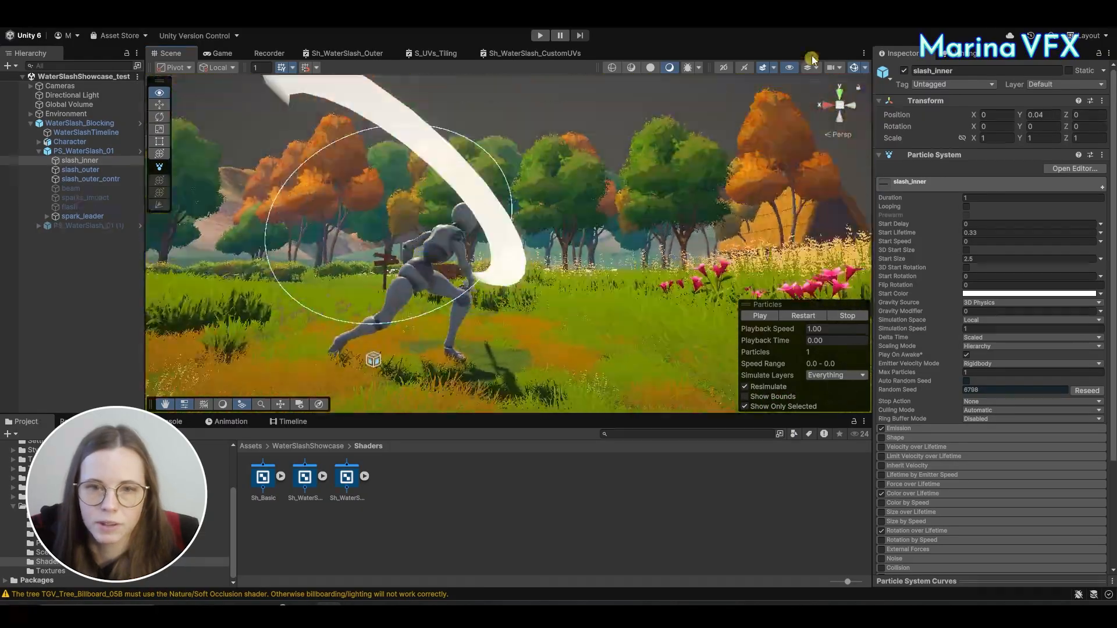
left_click_drag(811, 58, 619, 216, "alt")
left_click_drag(857, 71, 576, 207, "alt")
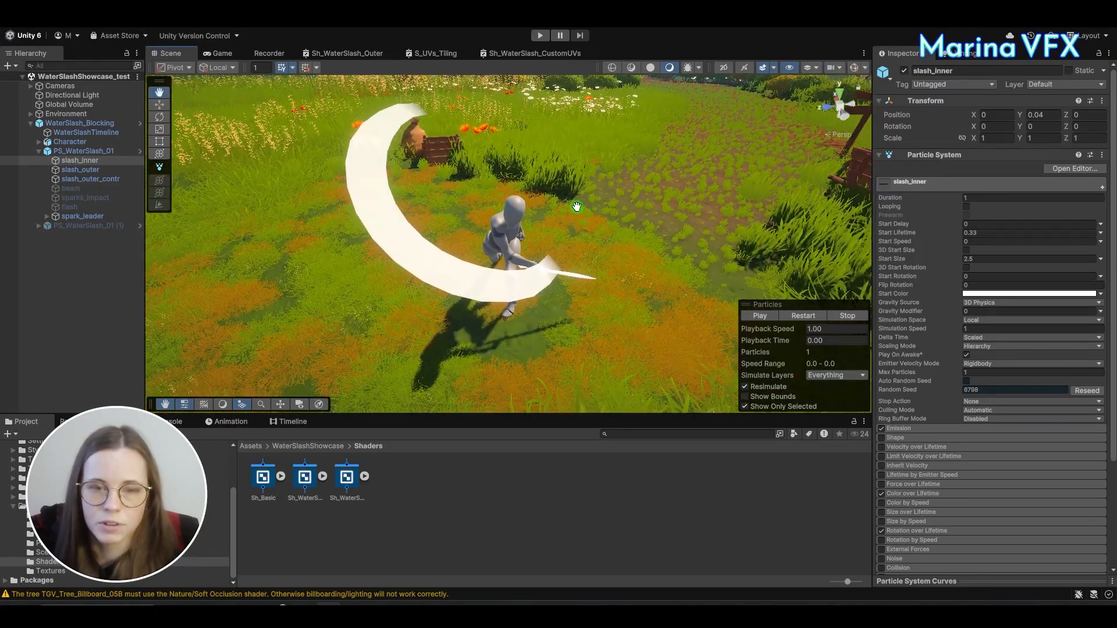
Create an Unlit Shader Graph named Sh_WaterSlash_Inner in the Shaders folder.
right_click(462, 499)
mouse_move(582, 163)
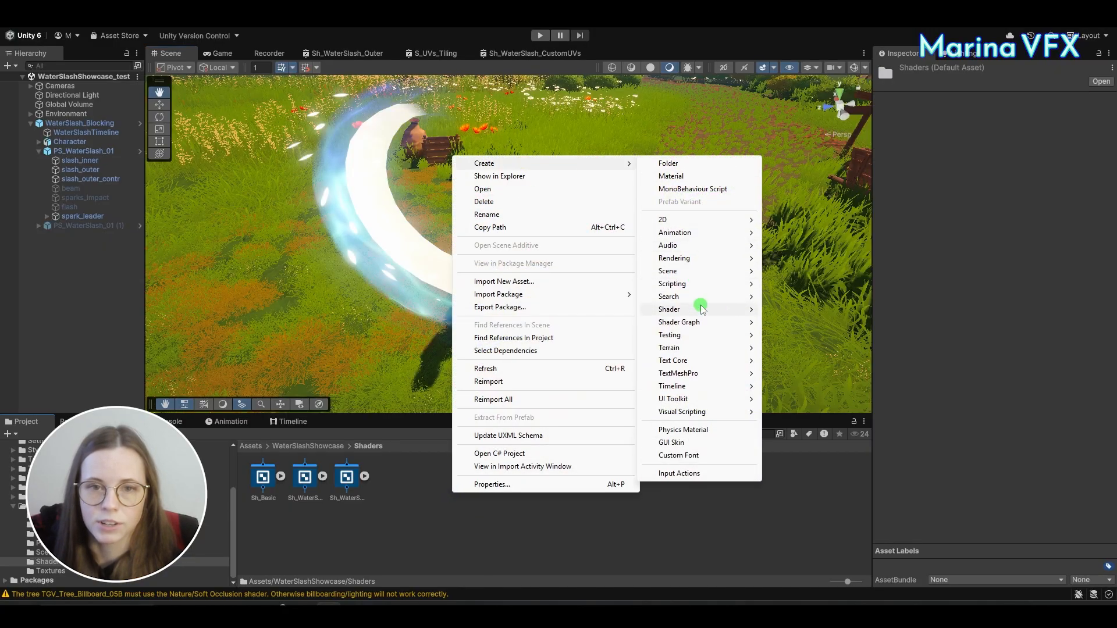
mouse_move(711, 322)
mouse_move(844, 325)
left_click(939, 335)
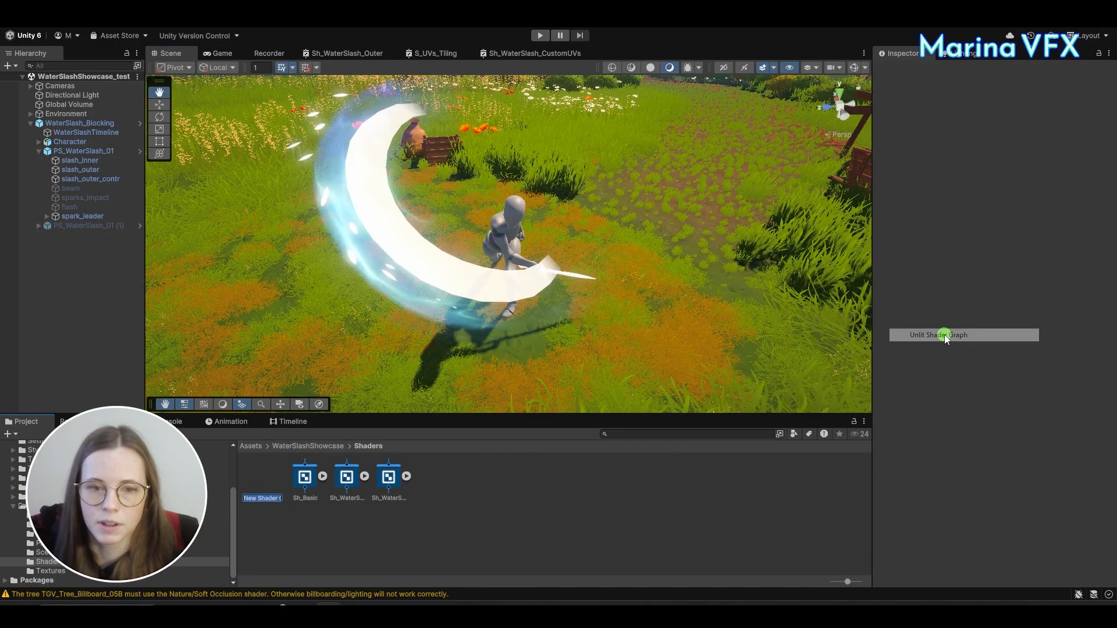
type("S")
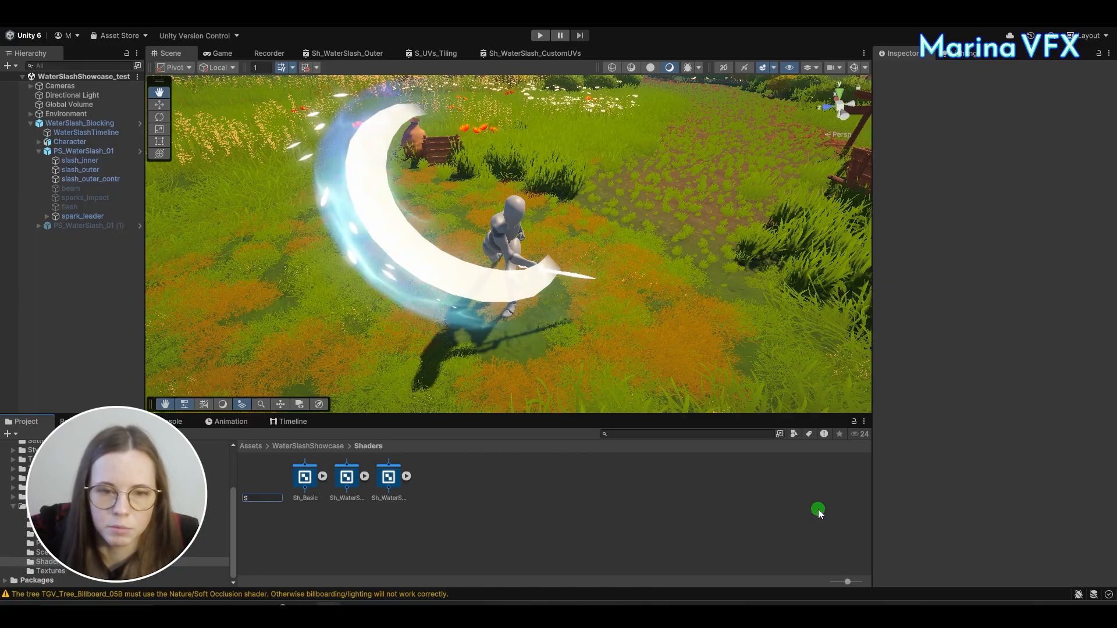
type("h_Wat")
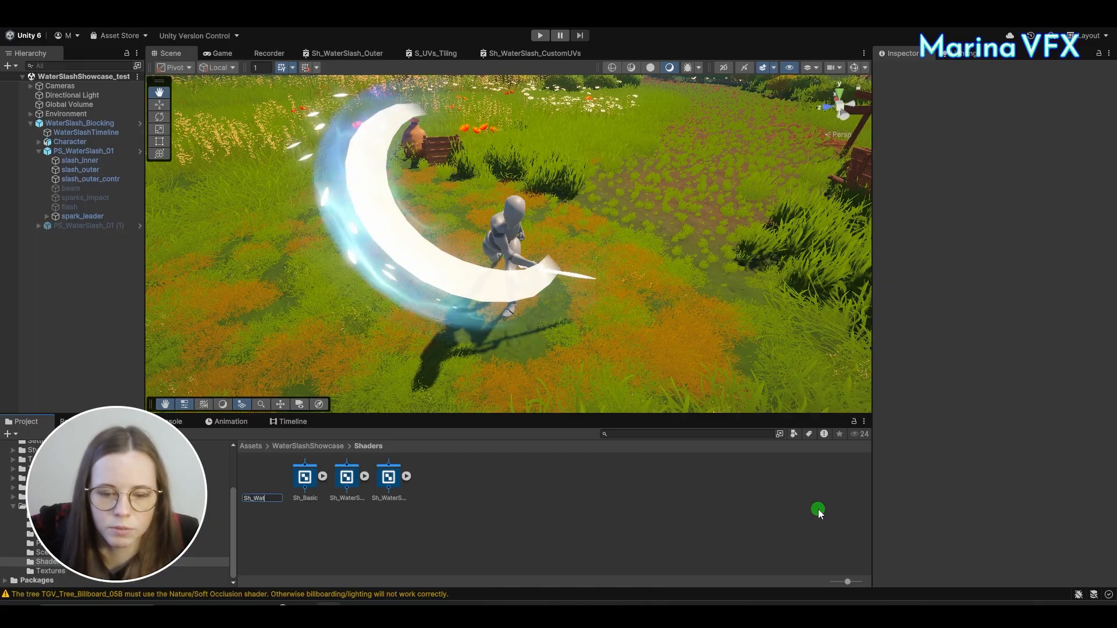
type("erSlash_Inner")
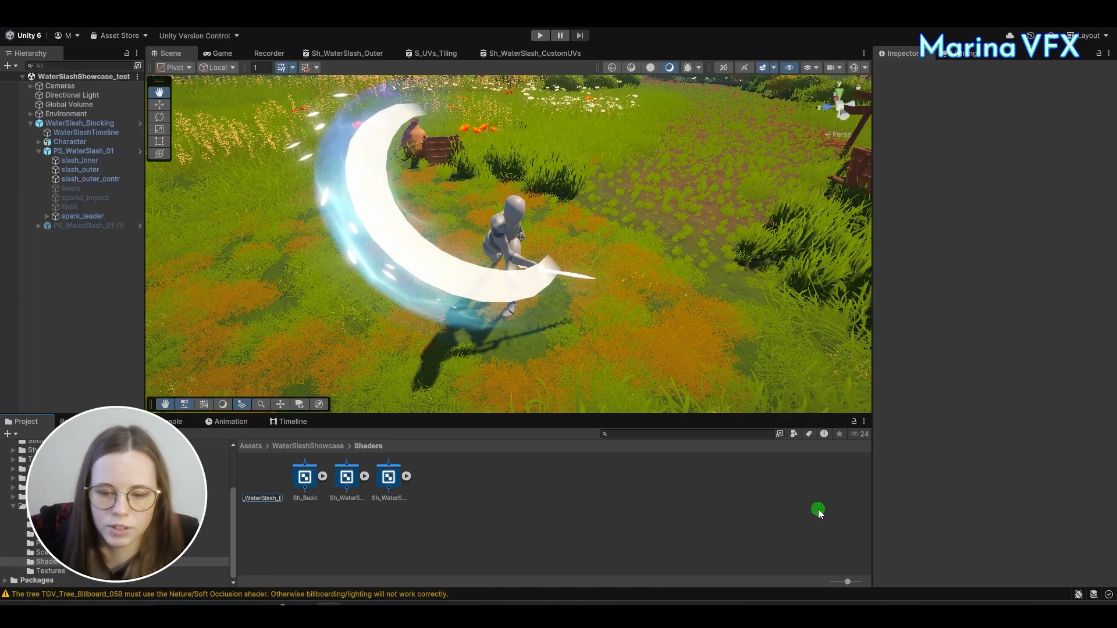
key("Return")
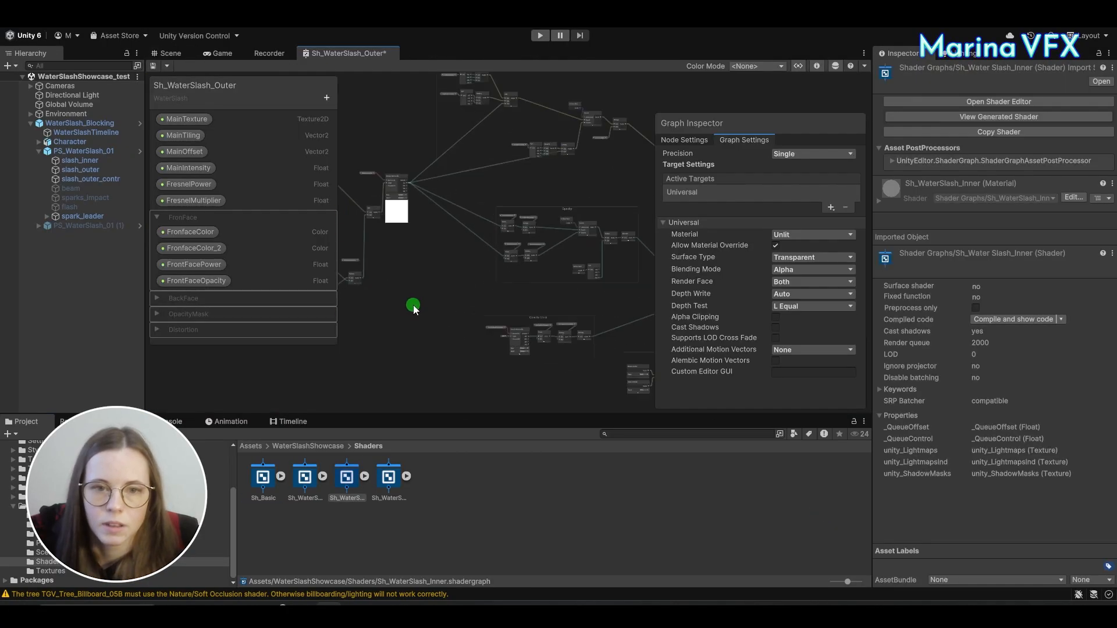
Reuse the WaterSlash category path from the Sh_WaterSlash_Outer graph in the Sh_WaterSlash_Inner graph.
scroll(413, 309, "up", 2)
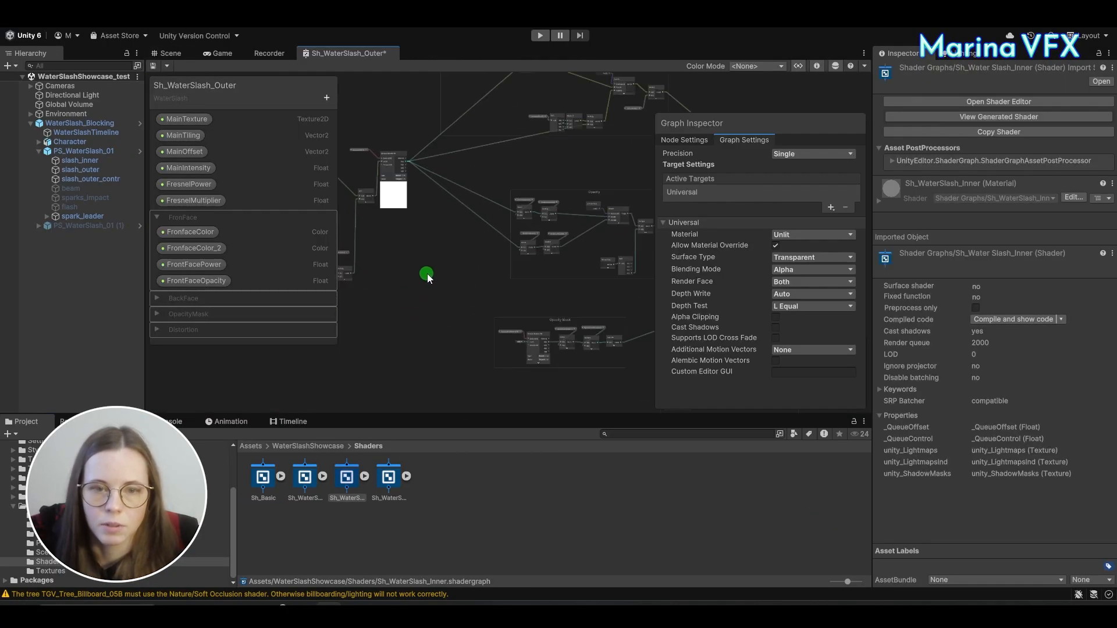
middle_click_drag(427, 274, 554, 312)
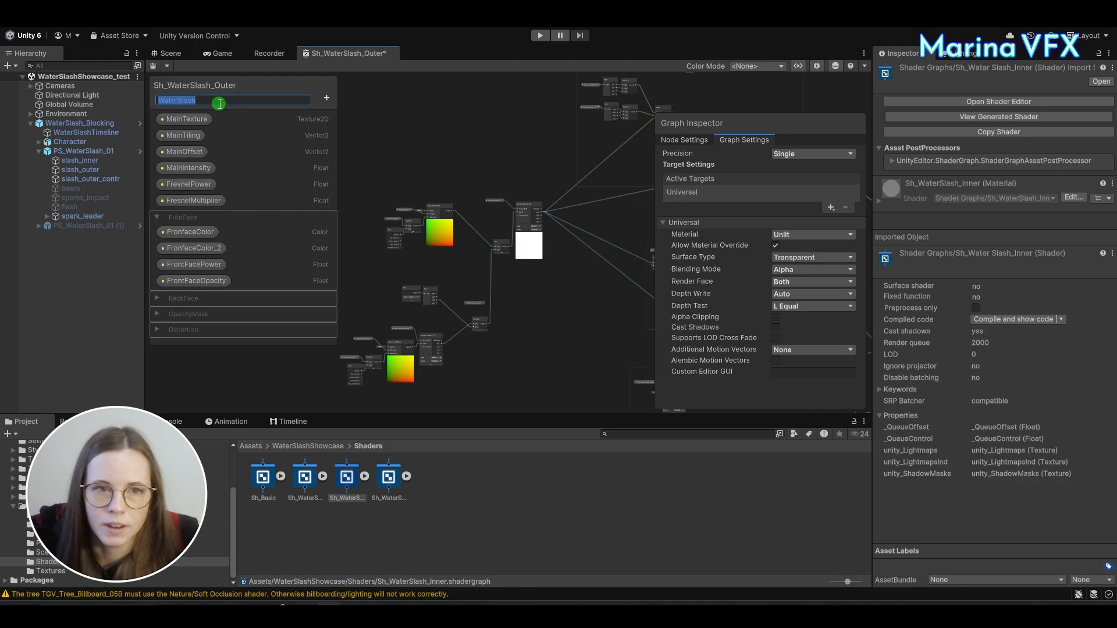
left_click(168, 53)
left_click(390, 477)
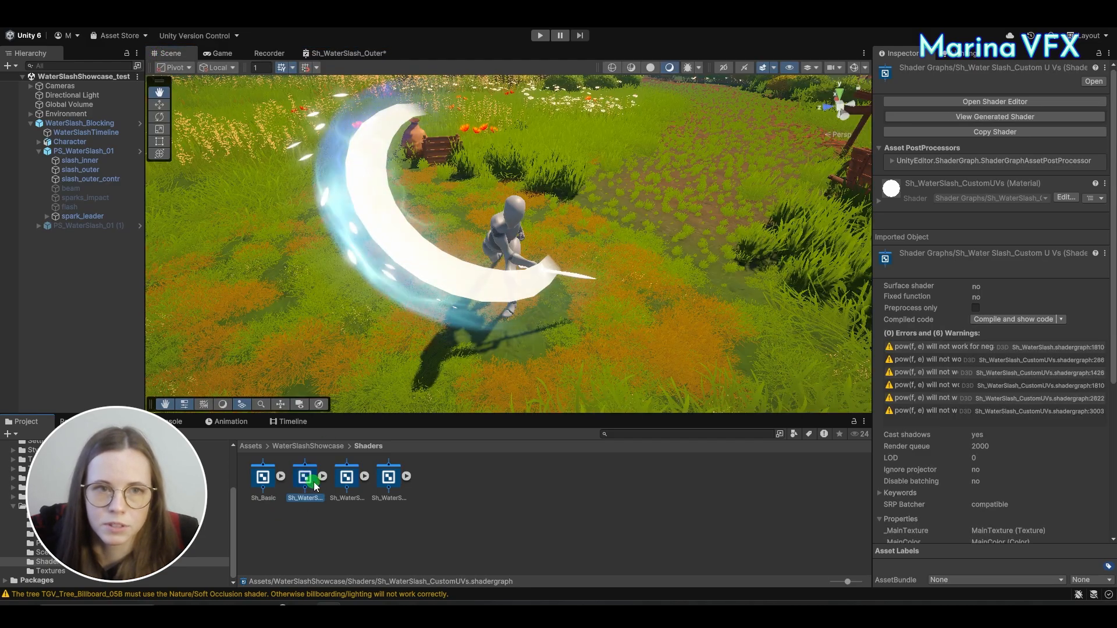
double_click(346, 477)
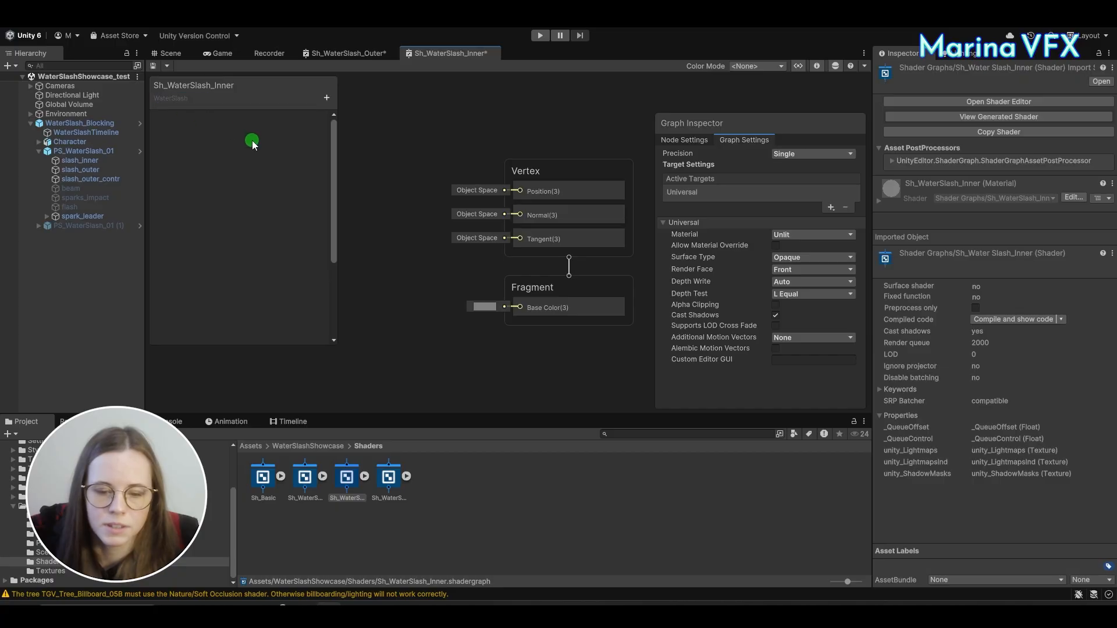
Allow material override, set the surface type to Transparent in the graph settings of Sh_WaterSlash_Inner, and save the graph.
left_click(776, 245)
left_click(787, 257)
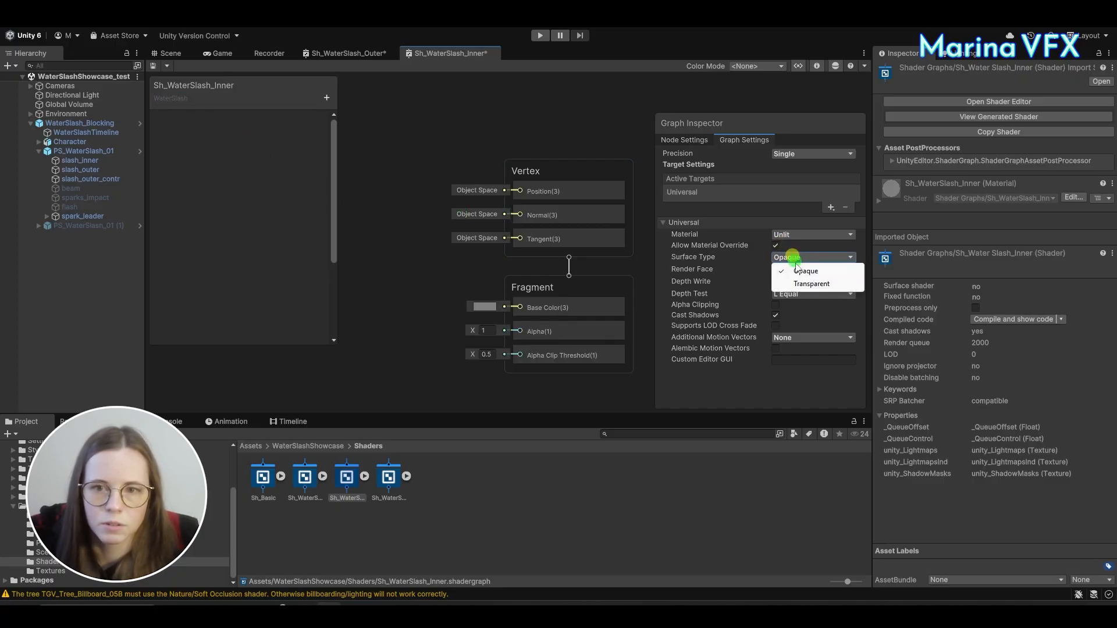
left_click(804, 281)
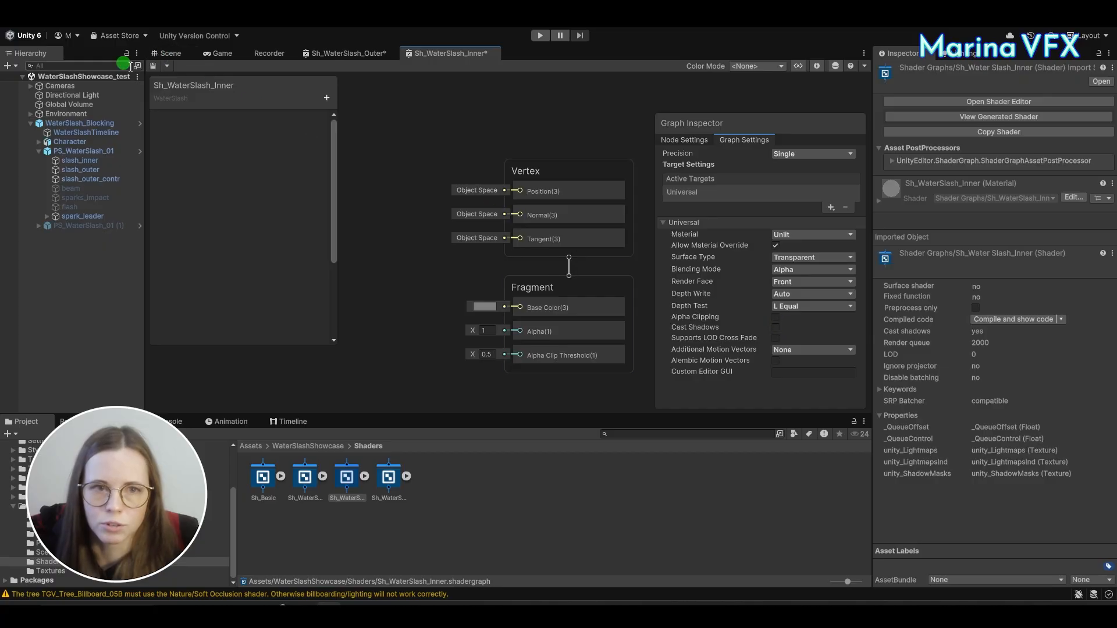
Create a material named M_SlashInner from the Sh_WaterSlash_Inner shader and move it to the Materials folder.
left_click(171, 54)
right_click(358, 523)
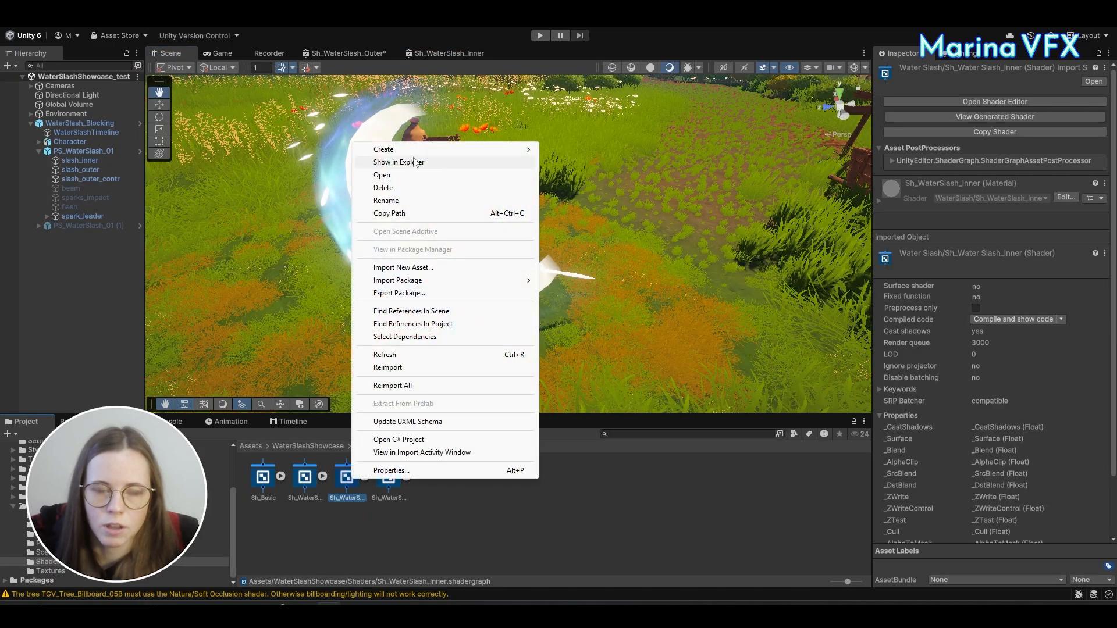
mouse_move(402, 149)
left_click(653, 392)
type("M_SlashInner")
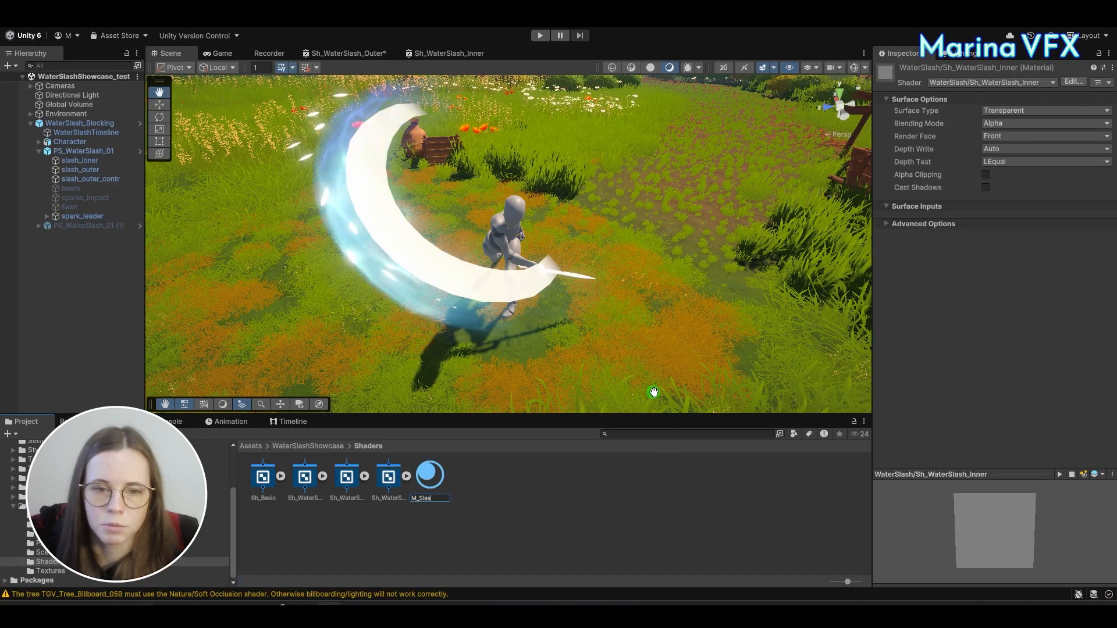
key("Return")
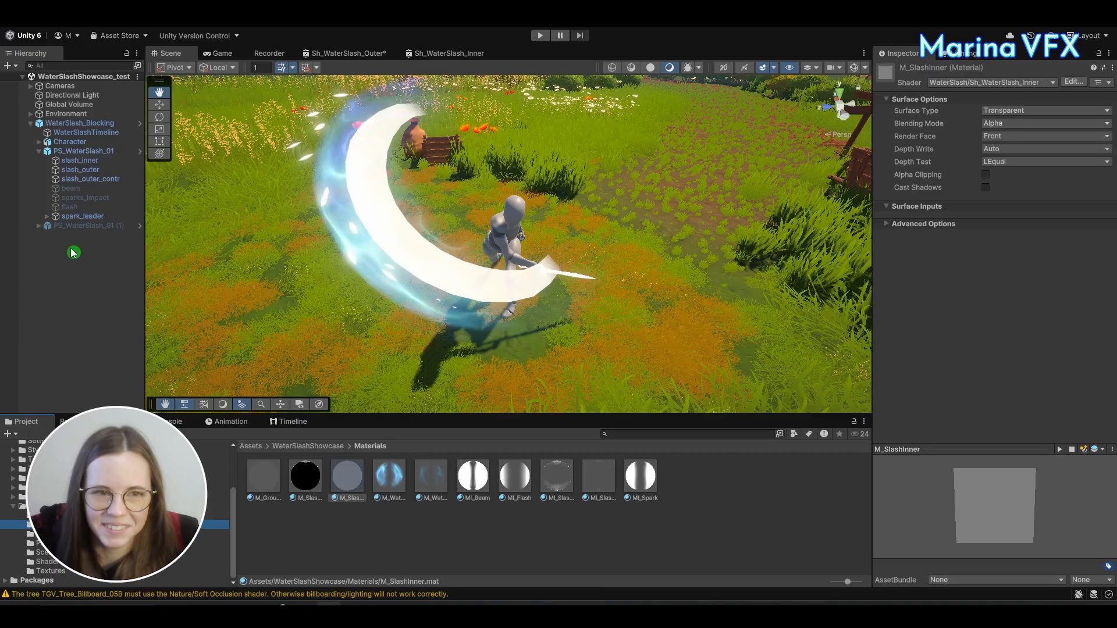
Assign the M_SlashInner material to the slash_inner particle renderer and expand its surface options.
left_click(108, 161)
scroll(955, 368, "down", 10)
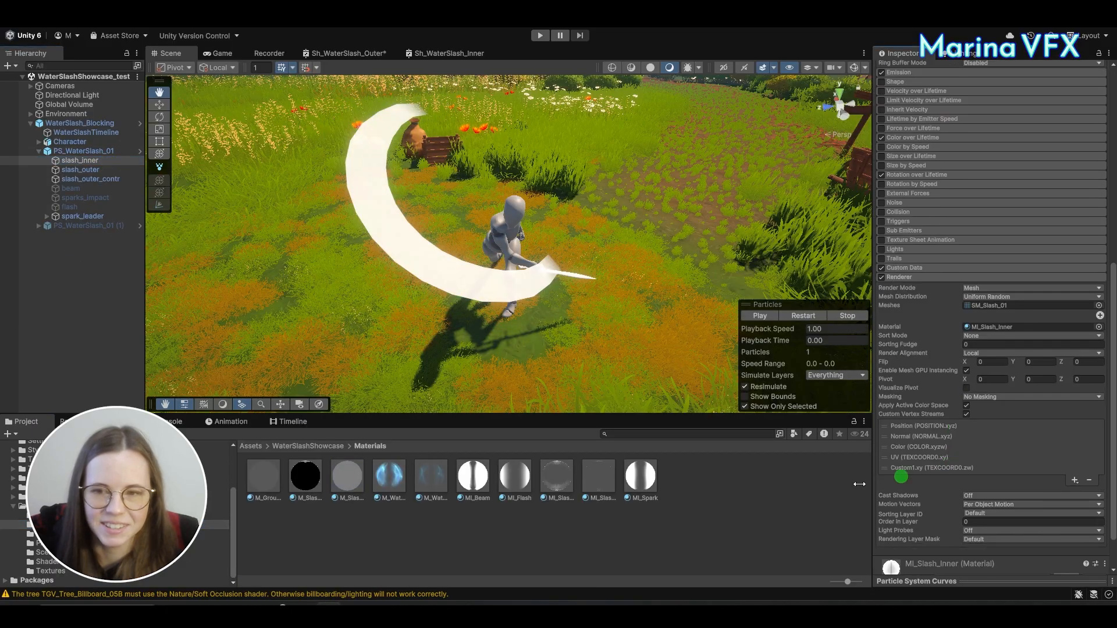
left_click_drag(952, 309, 992, 327)
scroll(1027, 411, "down", 2)
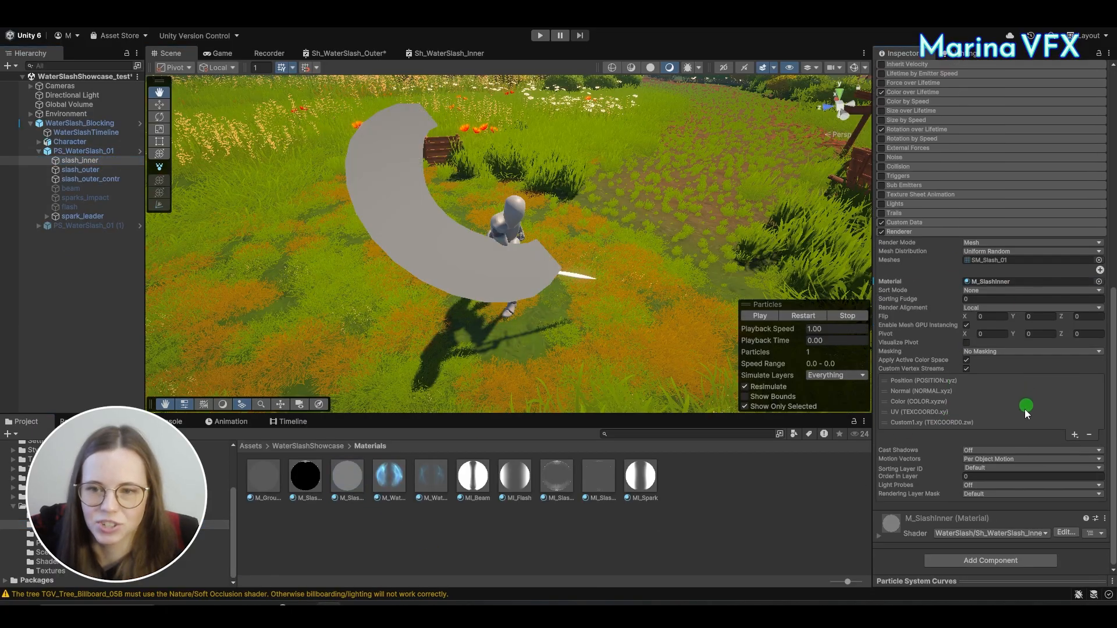
left_click(960, 524)
scroll(981, 499, "down", 3)
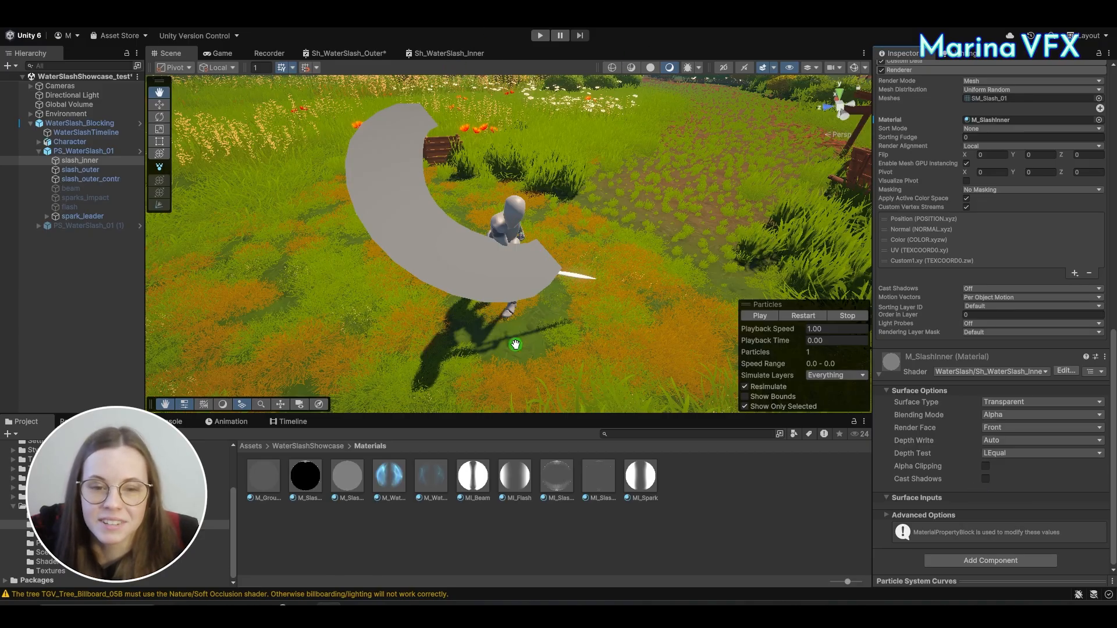
Maximize the Sh_WaterSlash_Inner graph and add a Texture 2D property named MainTexture.
left_click(51, 572)
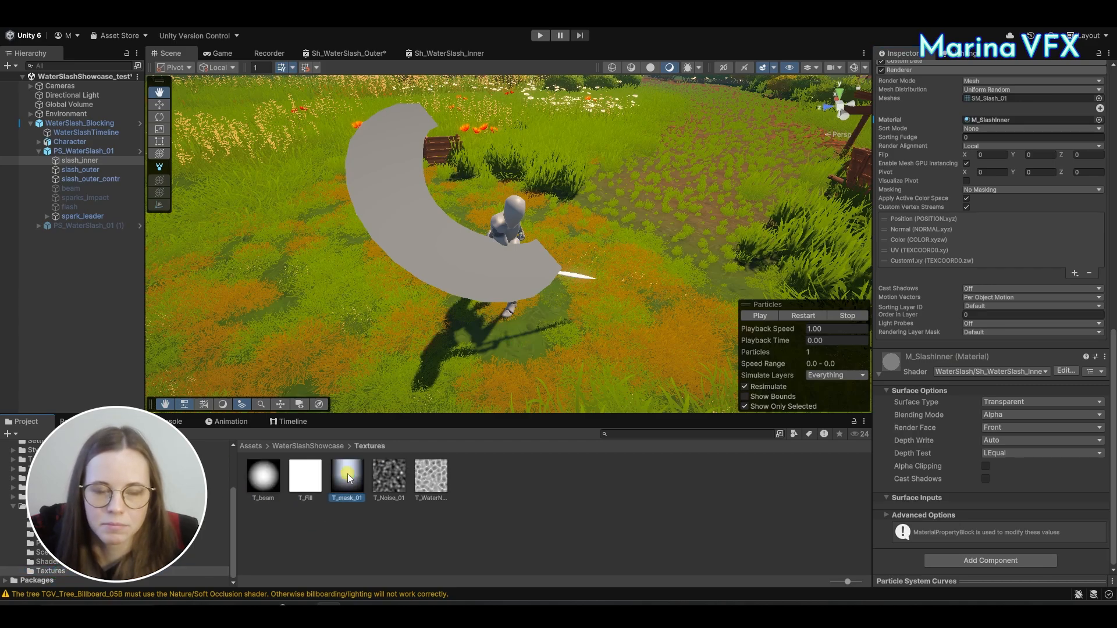
double_click(458, 51)
left_click(182, 93)
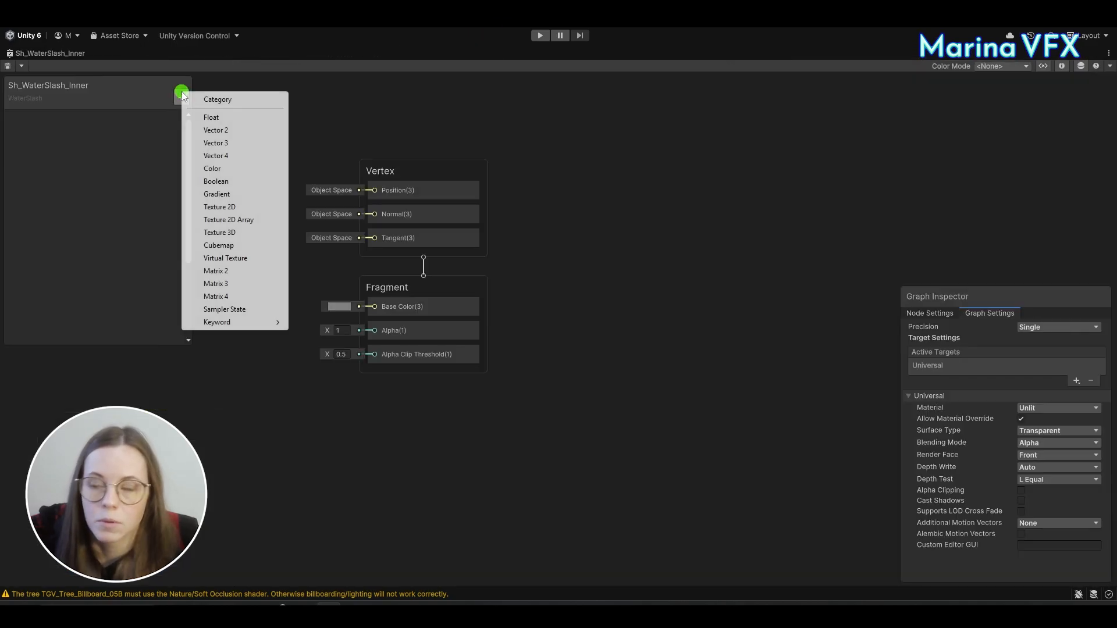
left_click(241, 208)
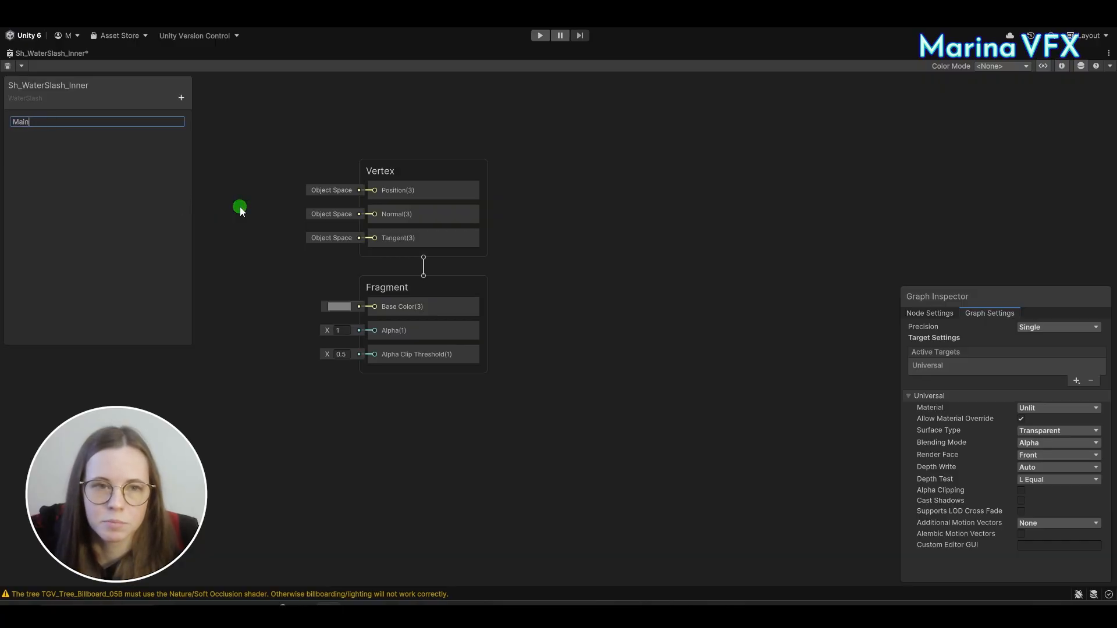
type("MainTexture")
key("Return")
Add a Color property named MainColor to the graph.
left_click(182, 98)
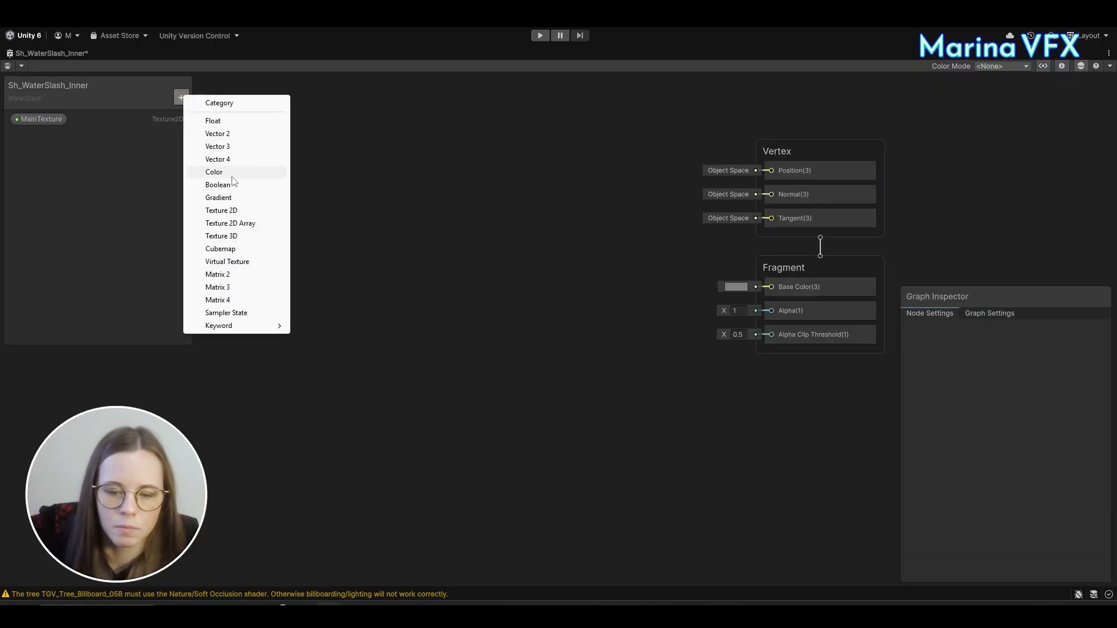
left_click(231, 176)
type("MainColor")
key("Return")
Add two Vector 2 properties named MainTiling and MainOffset to the graph.
left_click(182, 97)
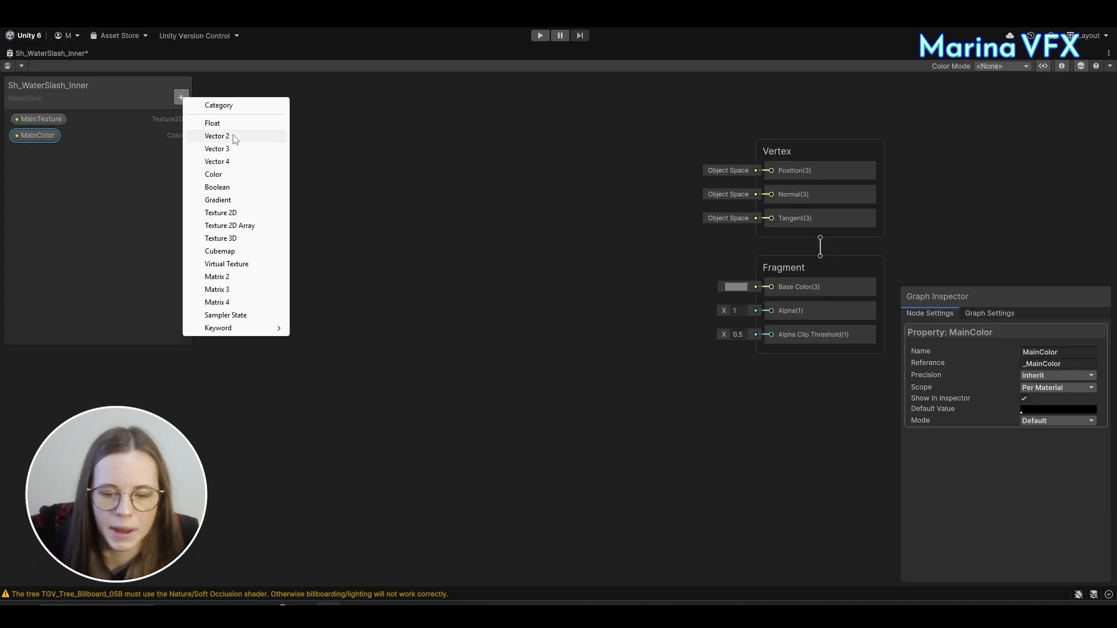
left_click(232, 135)
type("MainTiling")
key("Return")
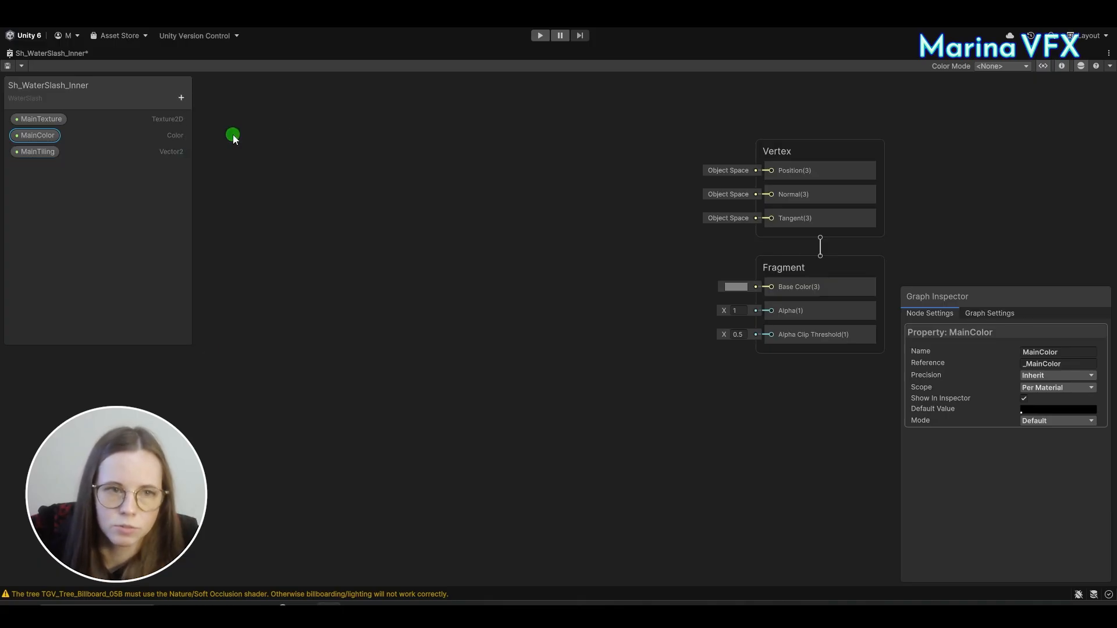
left_click(181, 97)
left_click(245, 129)
type("MainOf")
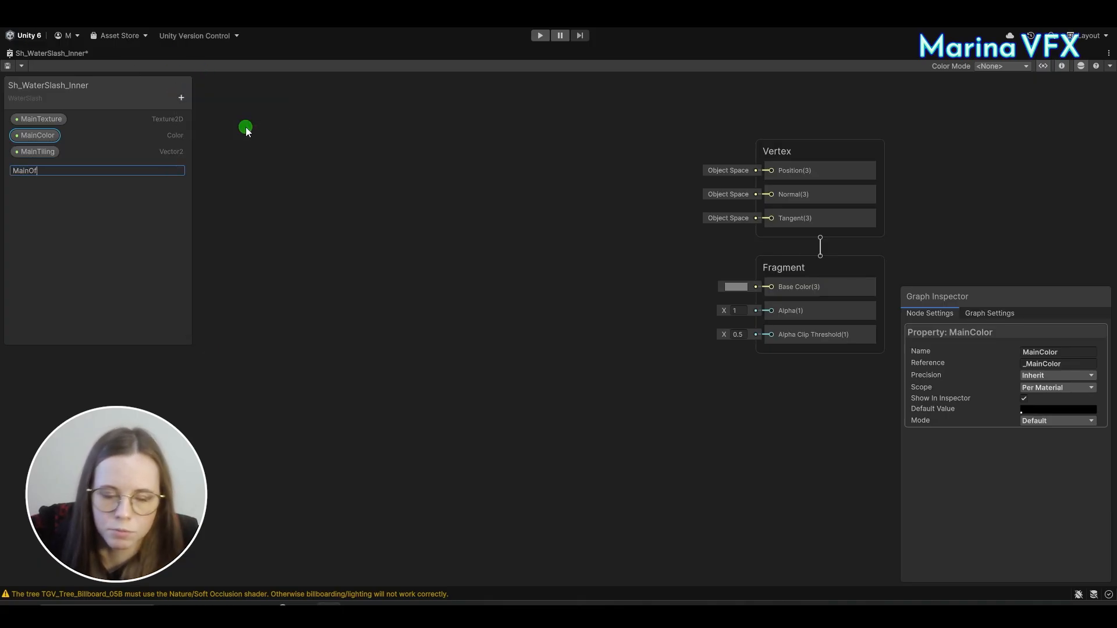
type("fset")
key("Return")
Add two Float properties named MainIntensity and MainOpacity to the graph.
left_click(181, 97)
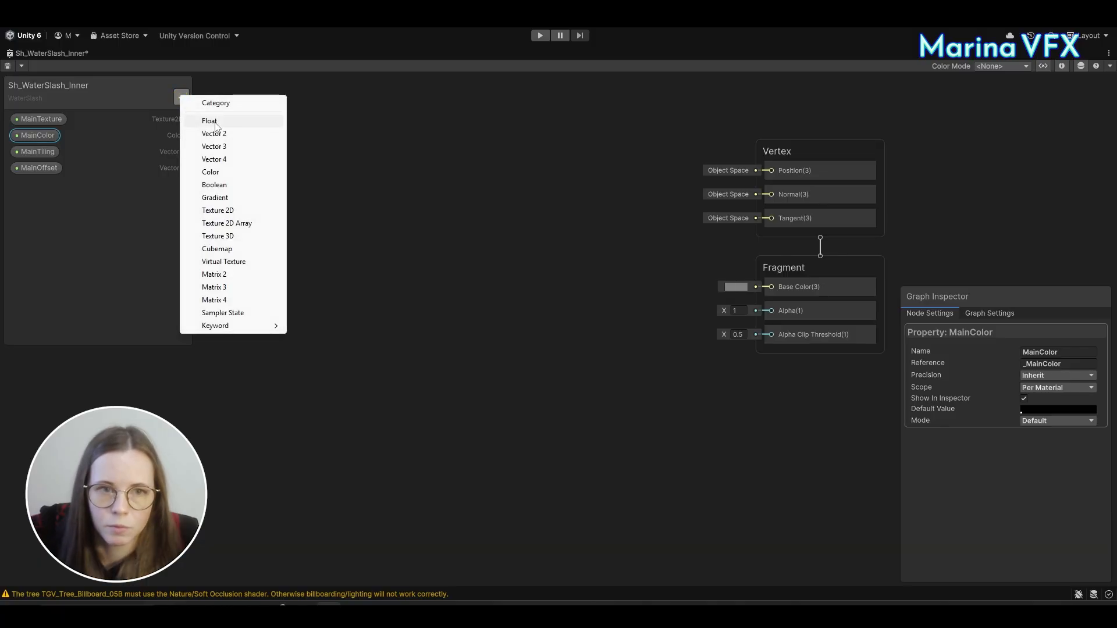
left_click(211, 121)
type("MainIntensity")
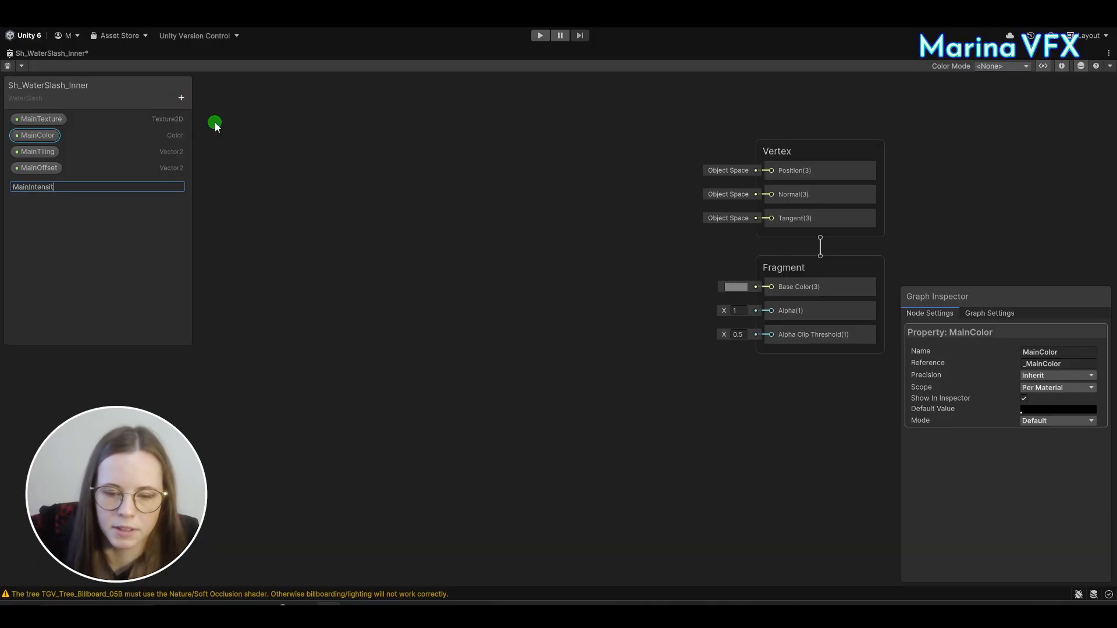
key("Return")
left_click(183, 97)
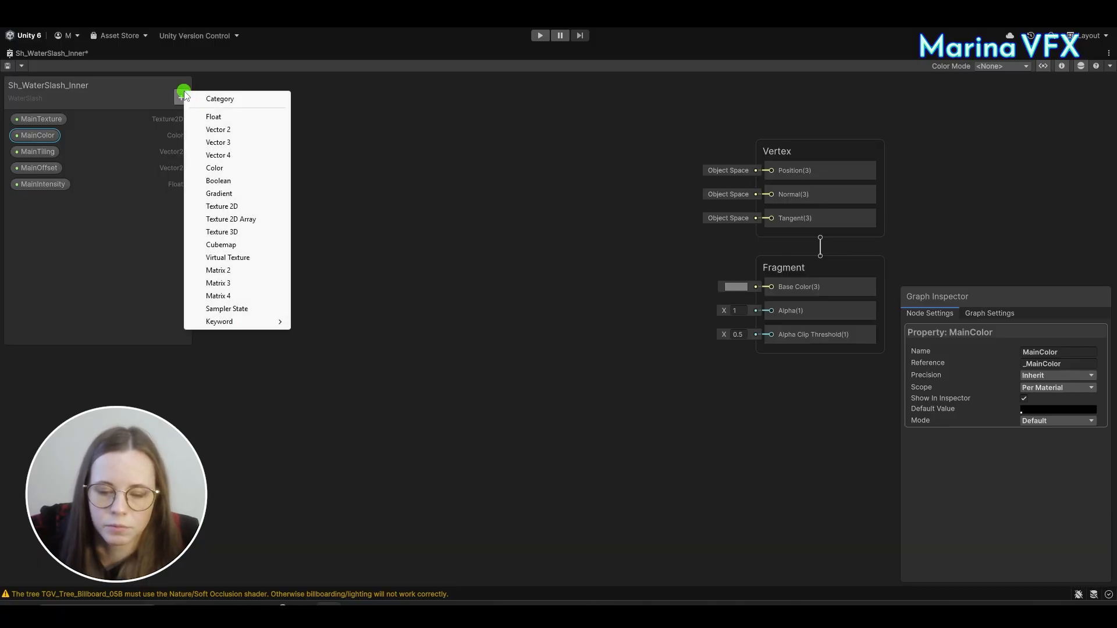
left_click(213, 117)
type("MainOpacit")
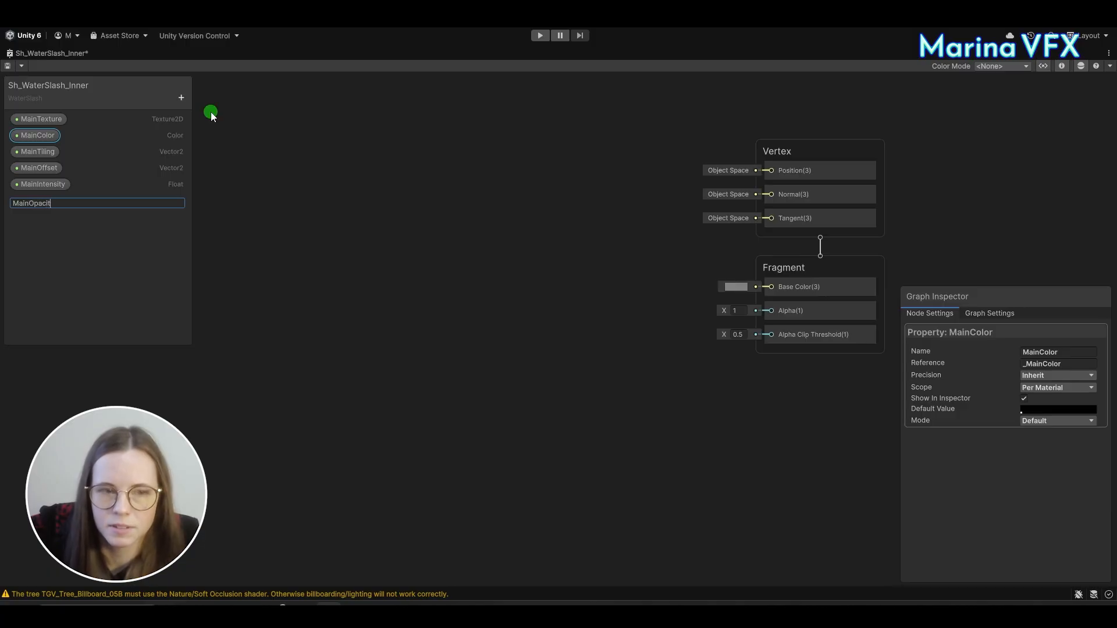
type("y")
key("Return")
Add a Float property named MainPower to the graph.
left_click(181, 97)
left_click(212, 121)
type("MainPower")
key("Return")
Add a Color property named HighlightColor to the graph.
left_click(181, 99)
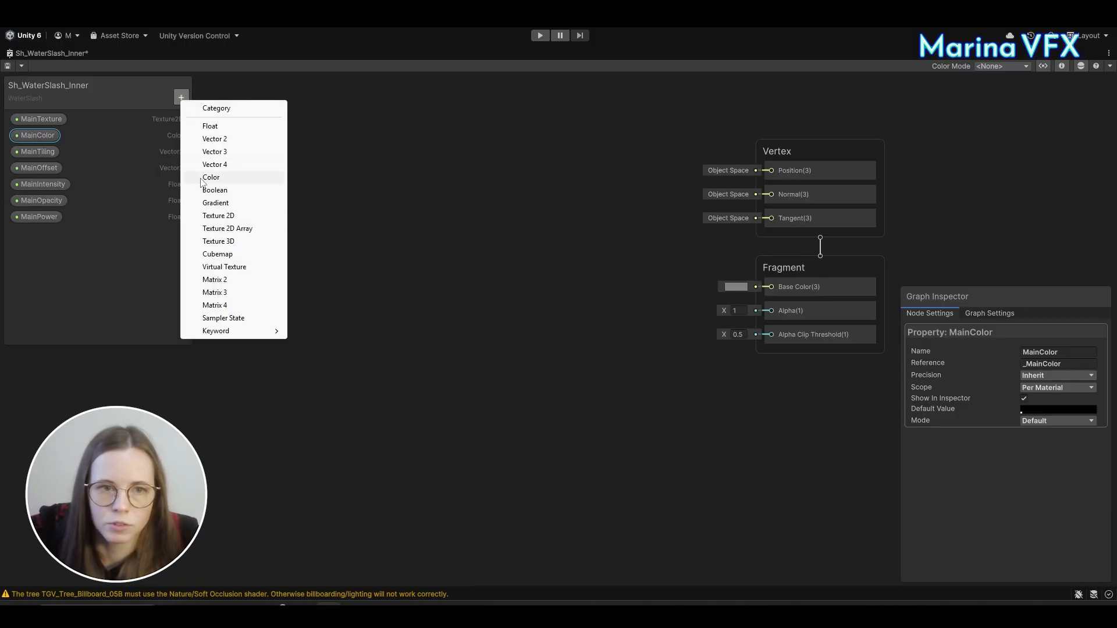
left_click(204, 178)
type("HighlightC")
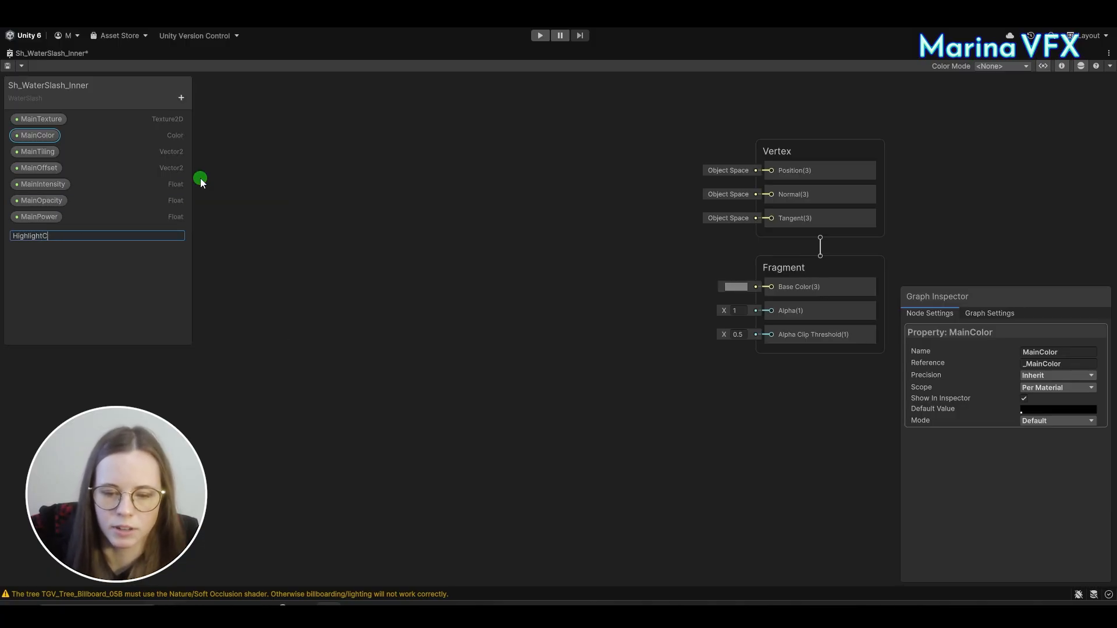
type("olor")
key("Return")
Add a Sample Texture 2D node and connect the MainTexture property to its Texture input.
scroll(405, 246, "down", 1)
right_click(405, 246)
left_click(428, 253)
type("s")
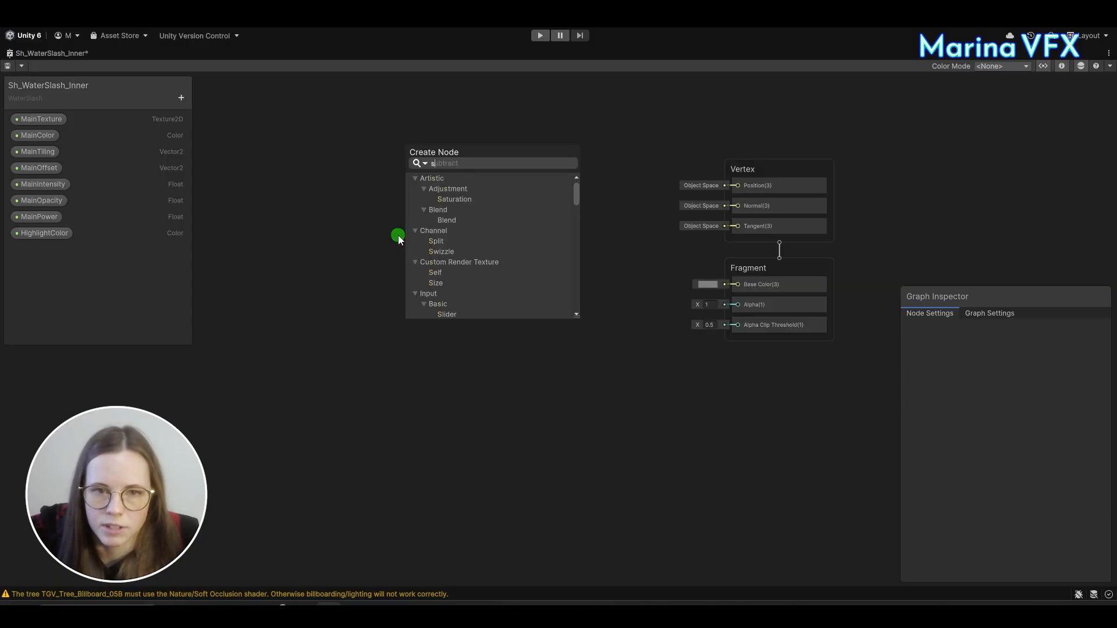
key("BackSpace")
type("tex")
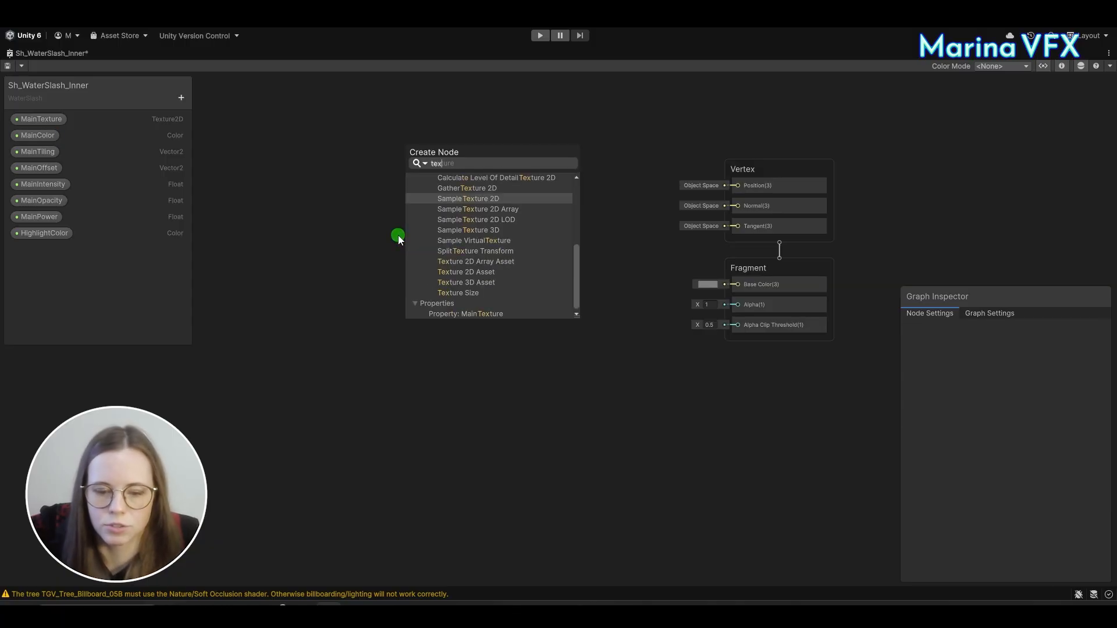
left_click(473, 198)
left_click_drag(37, 121, 296, 251)
left_click_drag(360, 256, 458, 270)
left_click_drag(331, 257, 387, 266)
left_click_drag(372, 232, 486, 297)
left_click(488, 239)
Multiply the texture's R channel by MainColor's RGB, routing the color through a Split and a Vector 3 node.
left_click_drag(514, 257, 557, 213)
key("space")
type("mul")
key("Return")
left_click_drag(37, 135, 491, 183)
type("spl")
left_click_drag(434, 153, 491, 195)
left_click_drag(434, 165, 550, 275)
Multiply the tinted texture by MainIntensity in a second Multiply node and connect the result to the Fragment's Base Color.
key("space")
type("mult")
left_click(579, 222)
left_click_drag(576, 257, 612, 237)
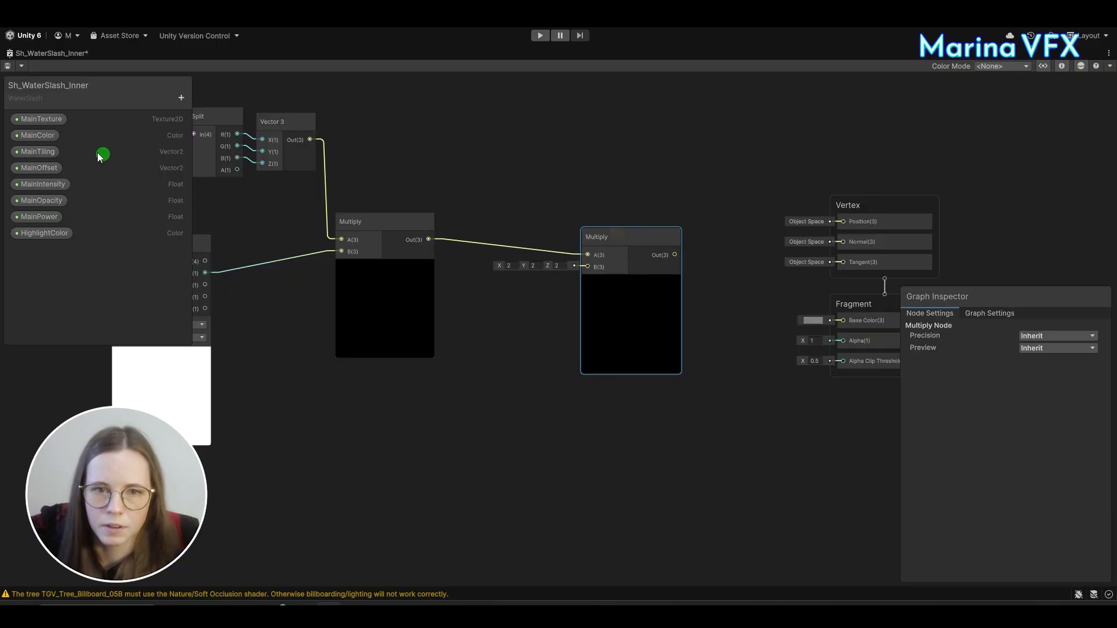
left_click_drag(37, 184, 457, 290)
left_click_drag(515, 296, 588, 267)
left_click_drag(630, 281, 601, 259)
left_click_drag(486, 296, 486, 272)
left_click(233, 297)
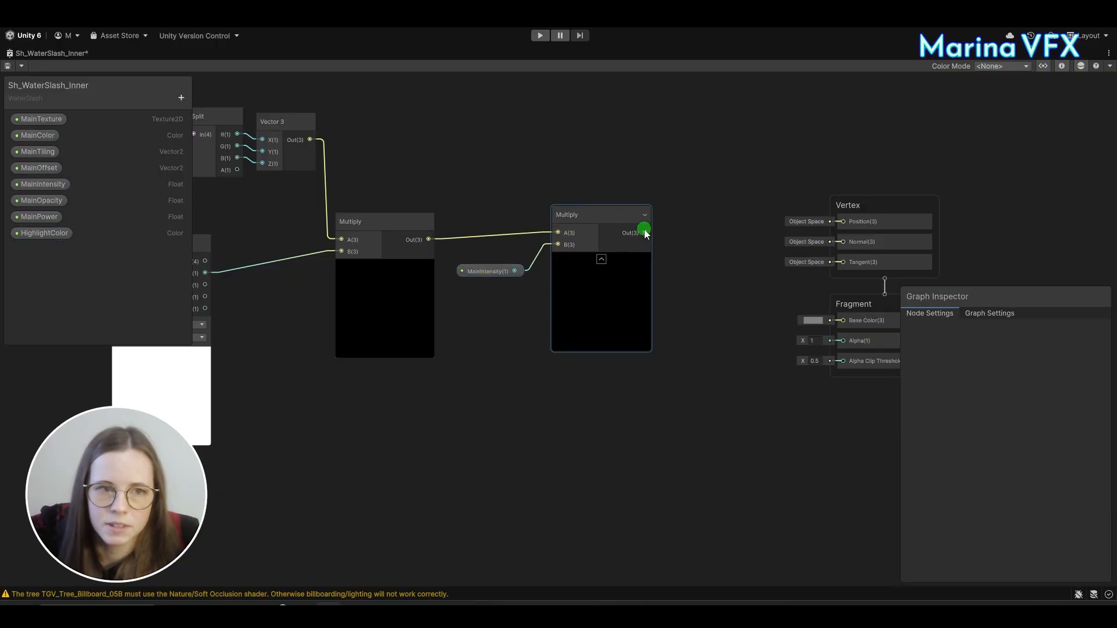
middle_click_drag(633, 402, 605, 404)
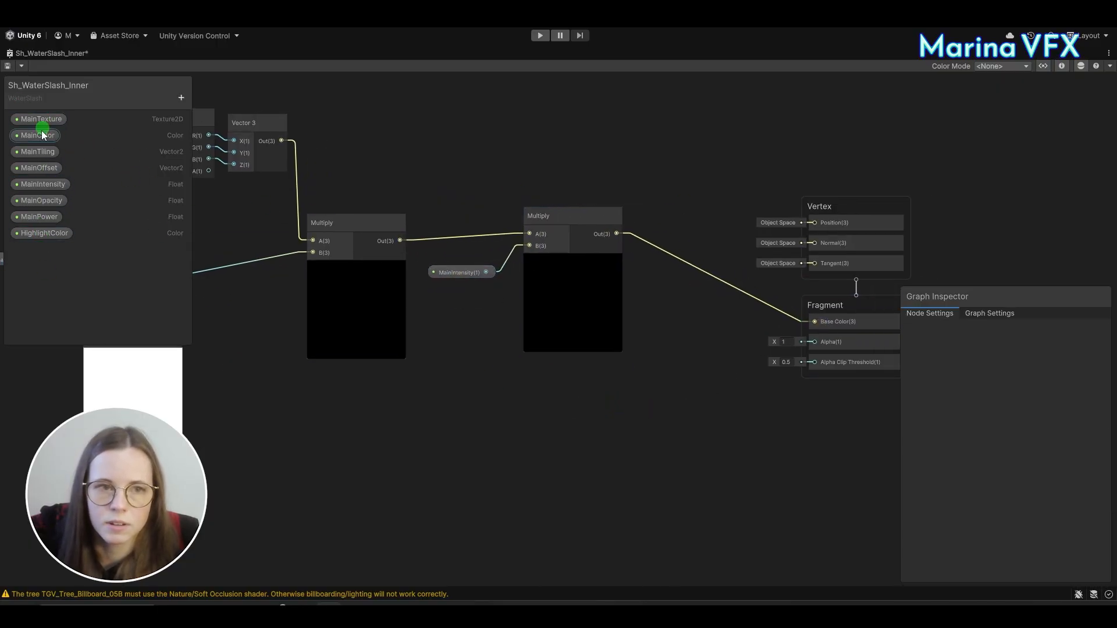
Set MainColor's default value to white and its mode to HDR.
left_click(42, 135)
left_click(1058, 409)
left_click(1105, 271)
left_click(1058, 421)
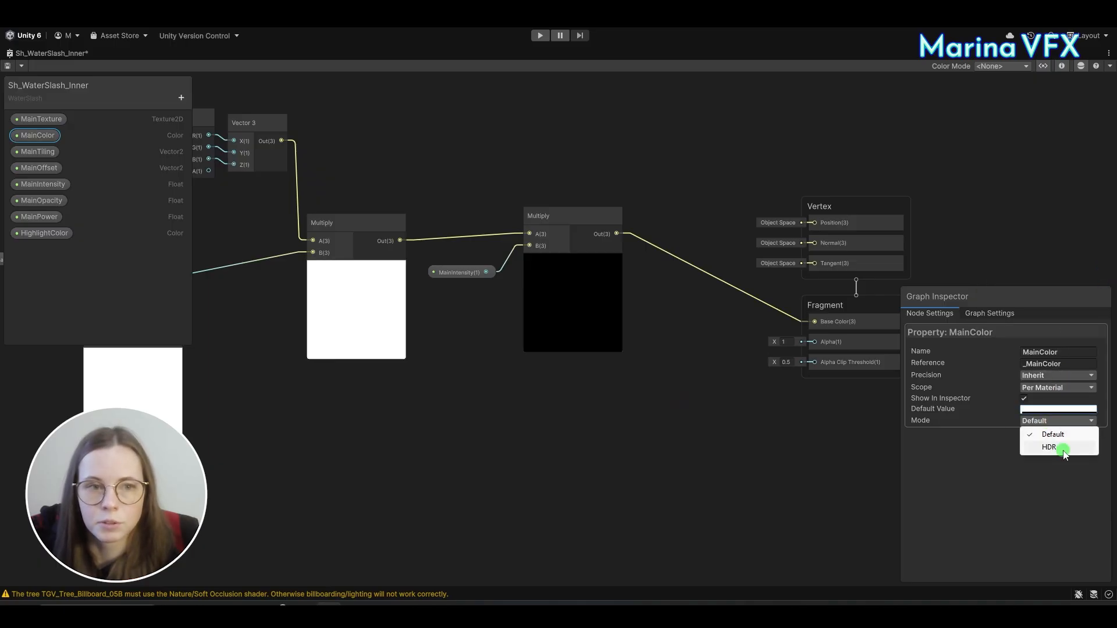
left_click(1063, 449)
Set the default values of MainTiling to 1, 1 and of MainIntensity, MainOpacity and MainPower to 1.
left_click(29, 155)
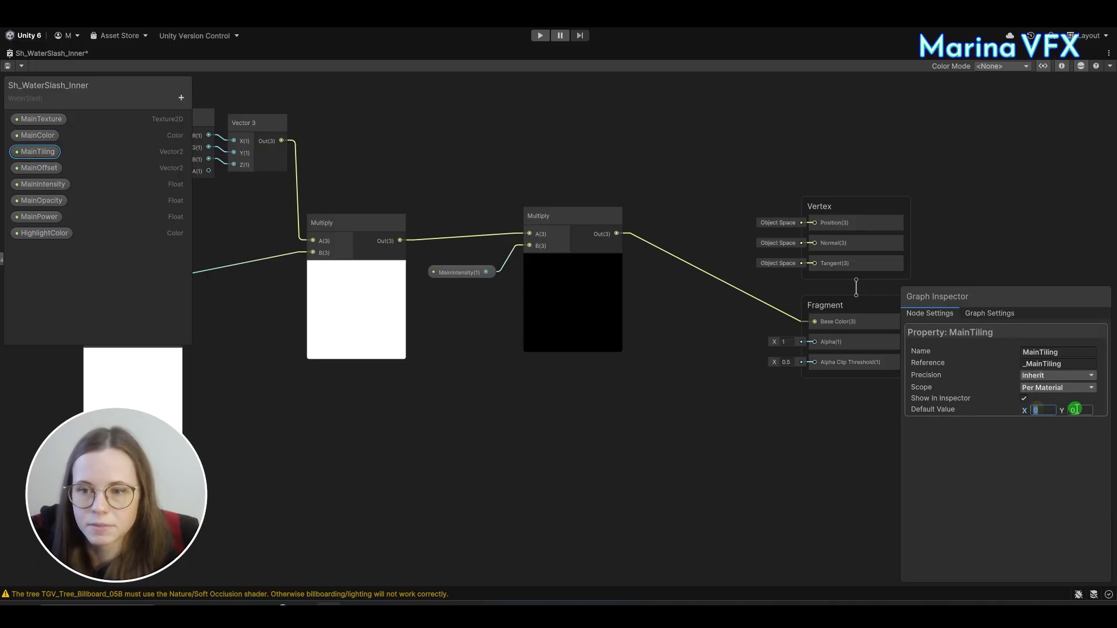
left_click(41, 185)
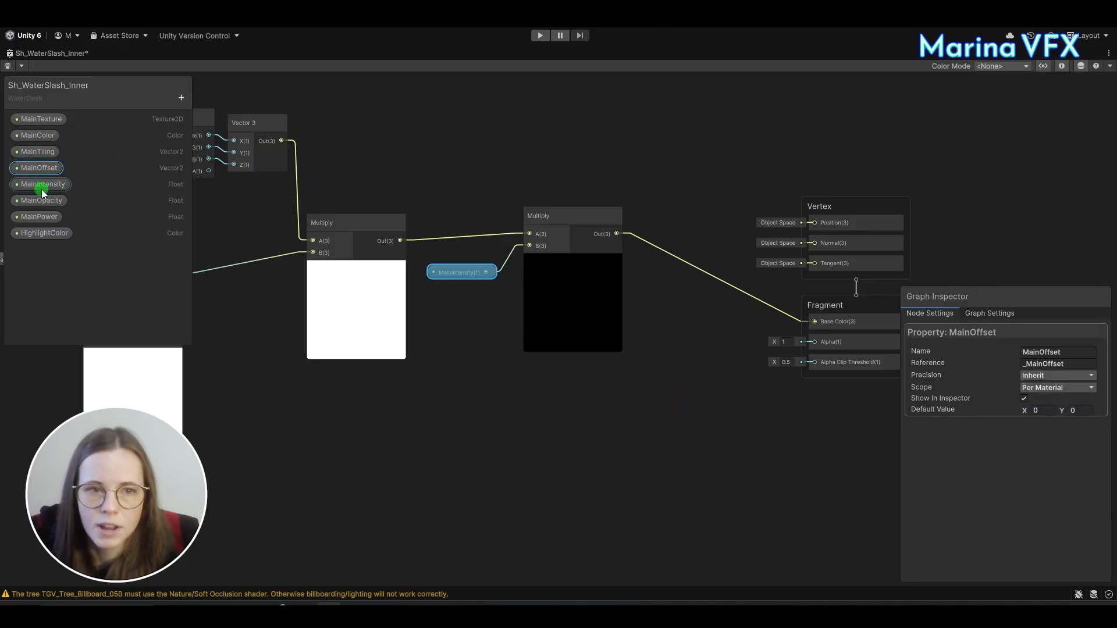
left_click(1060, 410)
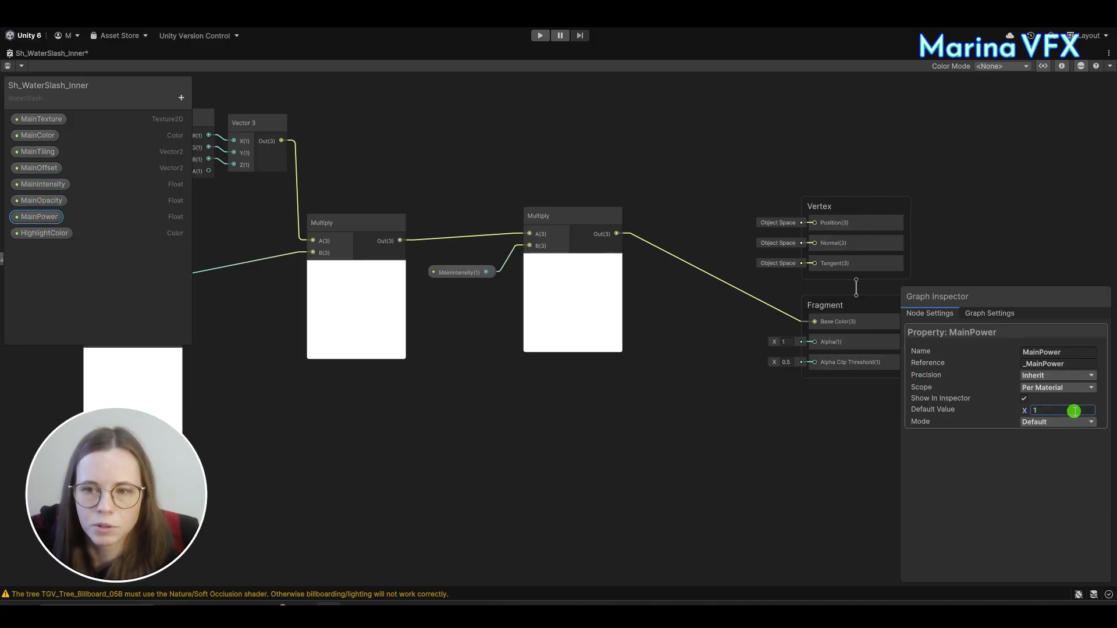
Set HighlightColor's default value to white (FFFFFF) and its mode to HDR.
left_click(46, 236)
left_click(1059, 409)
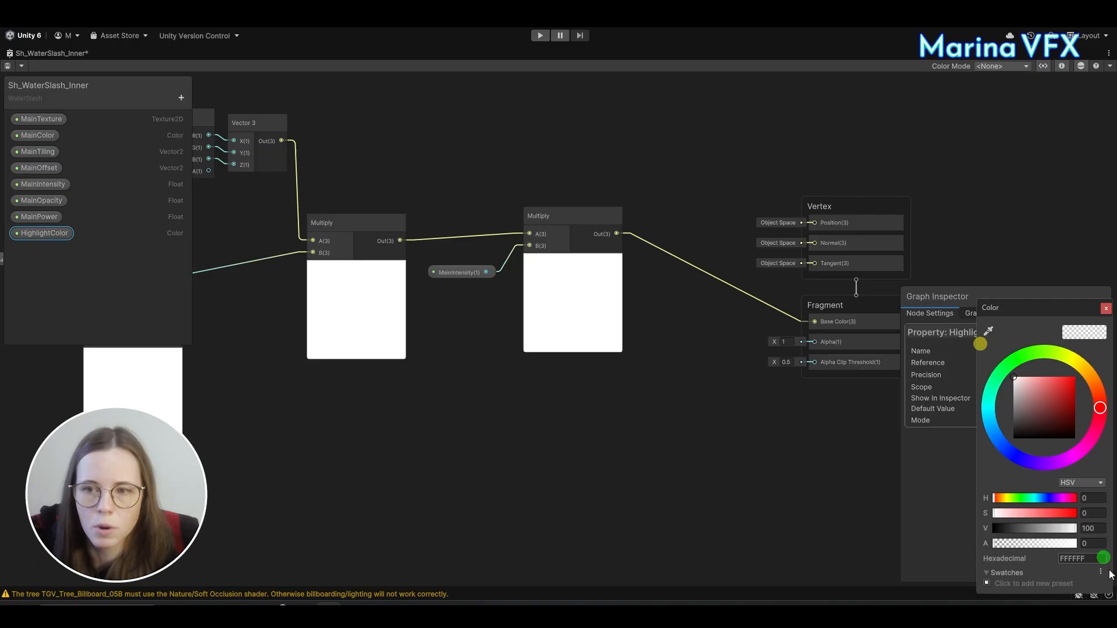
left_click(1106, 308)
left_click(1054, 421)
left_click(1054, 448)
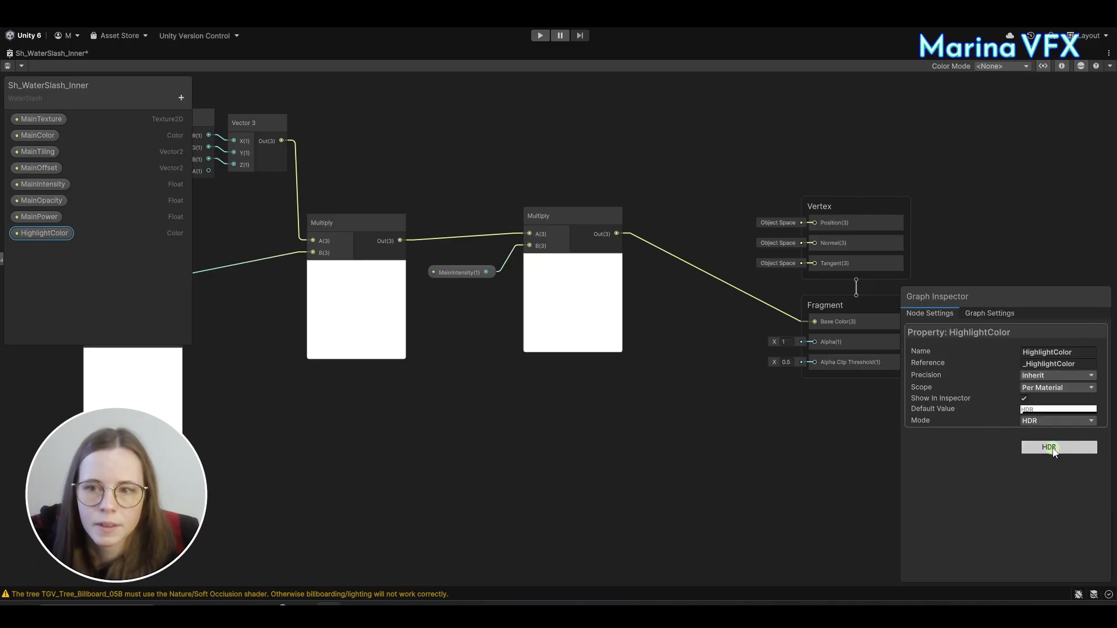
left_click(616, 462)
Rearrange the texture, color and Multiply nodes into a more compact layout, away from the Vertex and Fragment blocks.
middle_click_drag(563, 463, 768, 463)
scroll(767, 456, "down", 1)
left_click_drag(257, 245, 407, 327)
left_click_drag(410, 287, 297, 287)
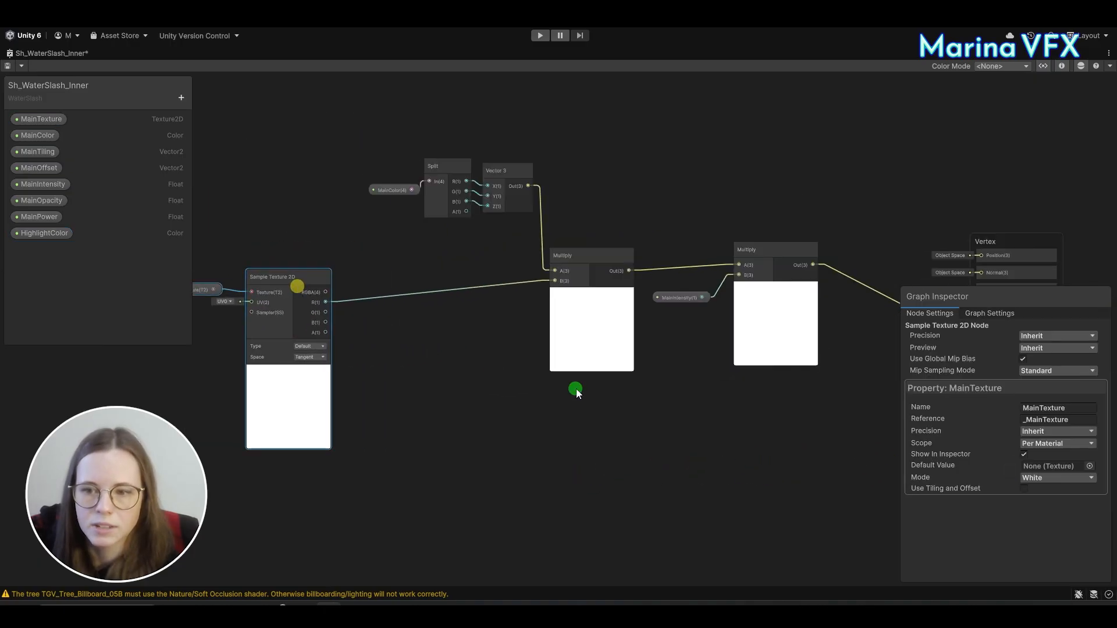
left_click_drag(329, 119, 544, 226)
left_click_drag(505, 172, 327, 149)
left_click_drag(594, 256, 448, 204)
left_click_drag(657, 230, 778, 322)
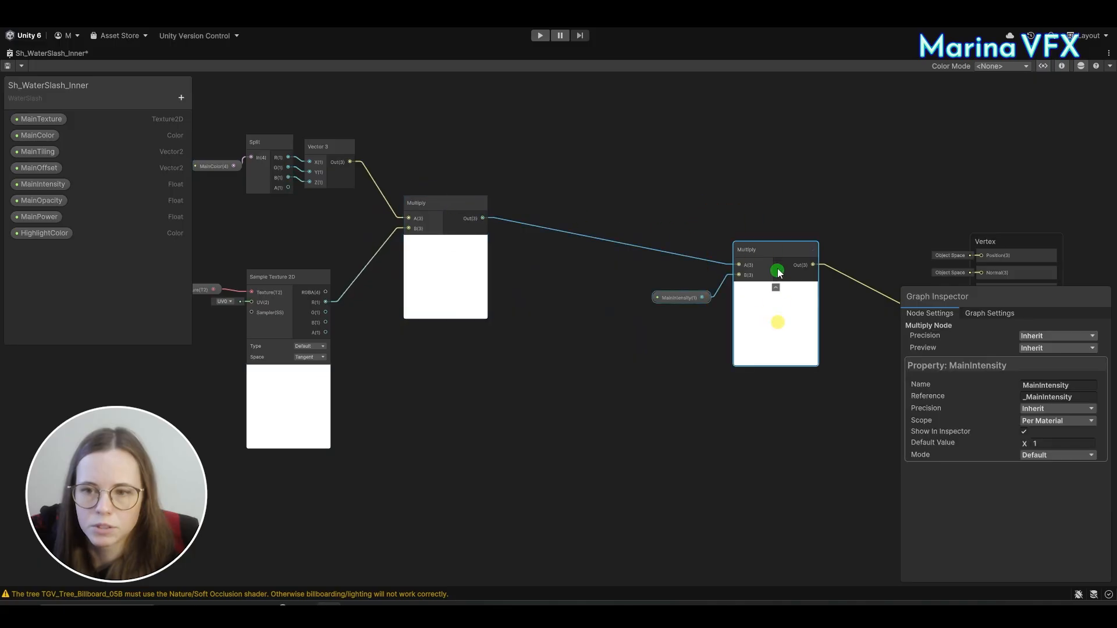
left_click_drag(777, 262, 633, 222)
left_click(433, 403)
Add a Power node that raises the texture's R channel to MainPower.
middle_click_drag(433, 403, 469, 373)
scroll(469, 371, "up", 3)
key("space")
type("po")
key("Return")
left_click_drag(320, 234, 482, 419)
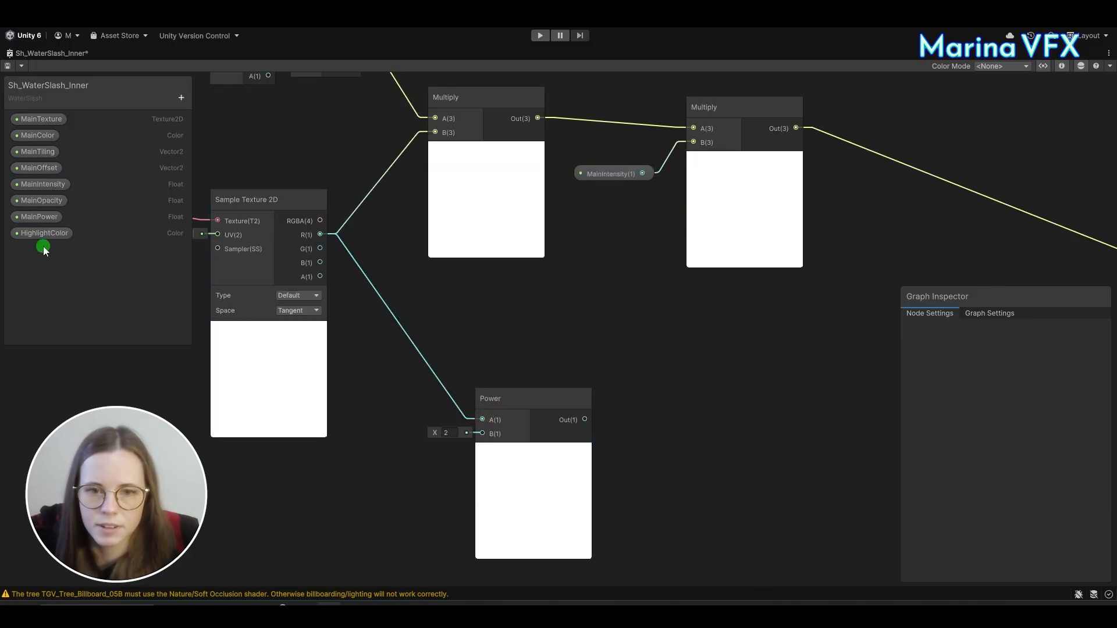
left_click_drag(39, 217, 482, 433)
Add a Multiply node that multiplies the Power output by MainOpacity.
middle_click_drag(642, 390, 589, 388)
key("space")
type("mult")
double_click(639, 386)
left_click_drag(519, 414, 645, 422)
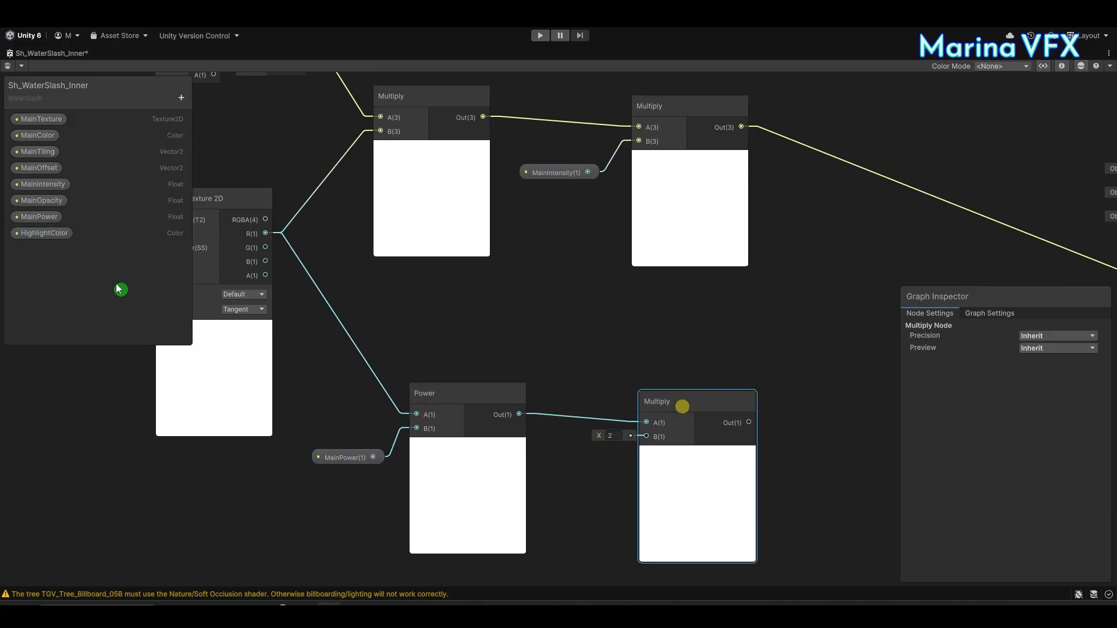
left_click_drag(41, 200, 548, 458)
left_click_drag(615, 467, 645, 436)
Add a Saturate node and feed it the output of the MainOpacity Multiply node.
middle_click_drag(841, 414, 704, 410)
key("space")
type("sat")
key("Return")
left_click_drag(612, 419, 713, 458)
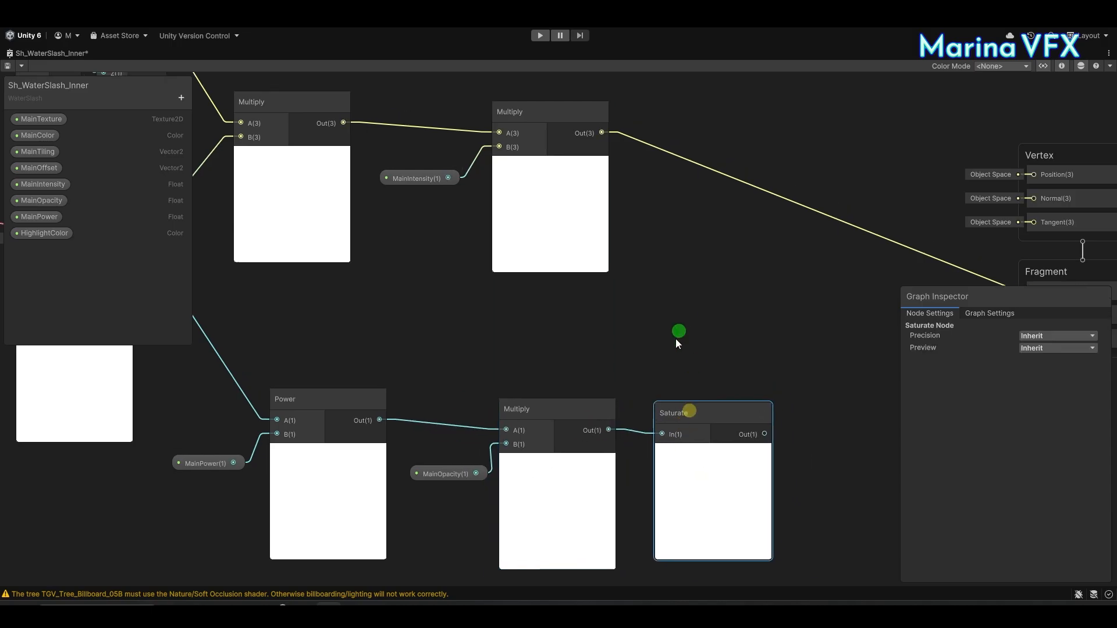
Add a Vertex Color node, recombine its RGB through Split and Vector 3, and multiply it with the main color into Base Color.
key("space")
type("vect")
key("BackSpace")
key("BackSpace")
type("rtex")
double_click(726, 294)
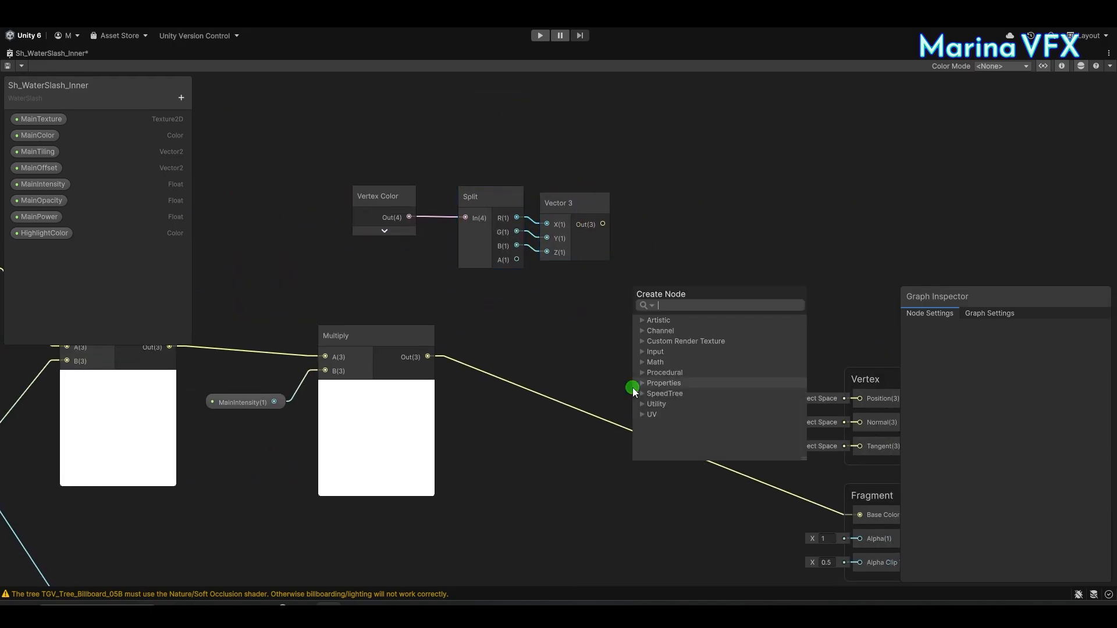
double_click(631, 386)
left_click_drag(442, 361, 645, 432)
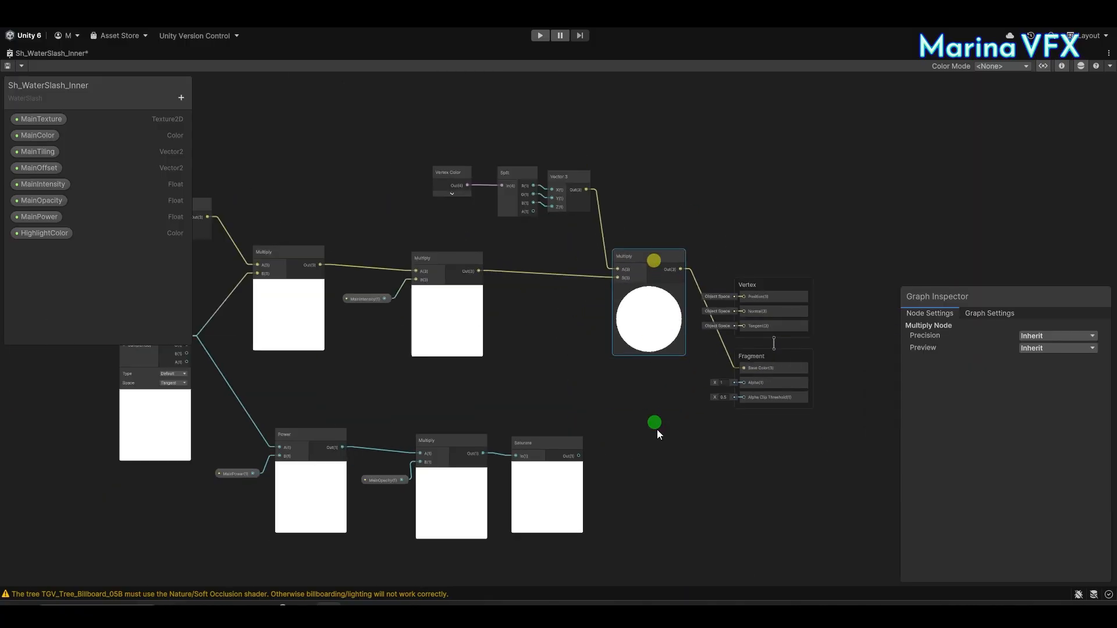
Multiply the saturated opacity by the vertex color's alpha into the Fragment's Alpha, and tidy the nodes with their previews collapsed.
key("space")
double_click(708, 342)
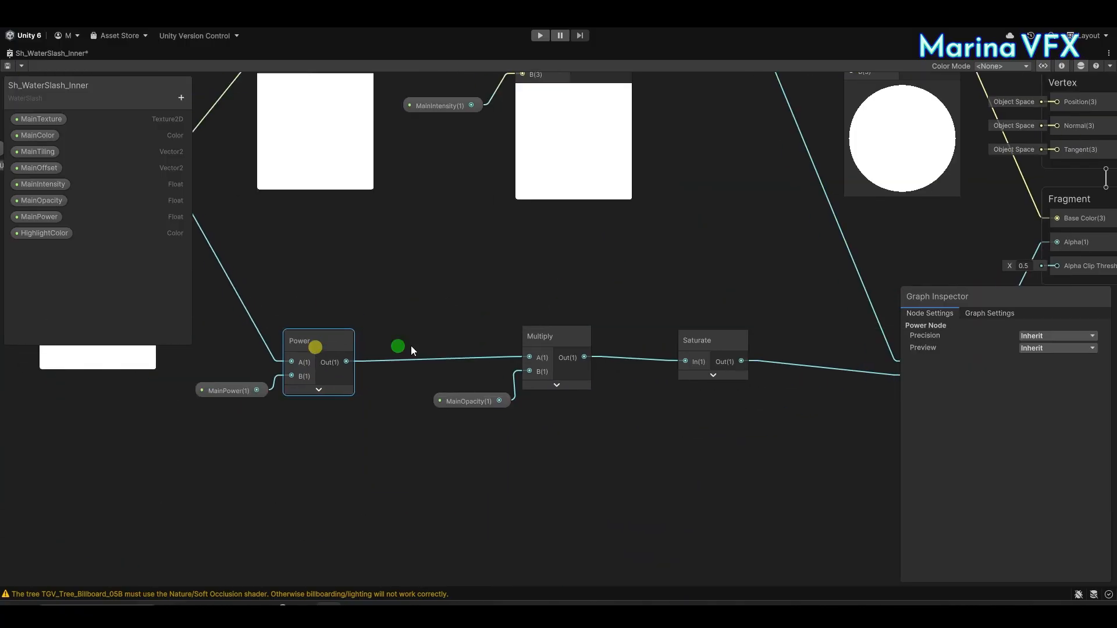
left_click(399, 402)
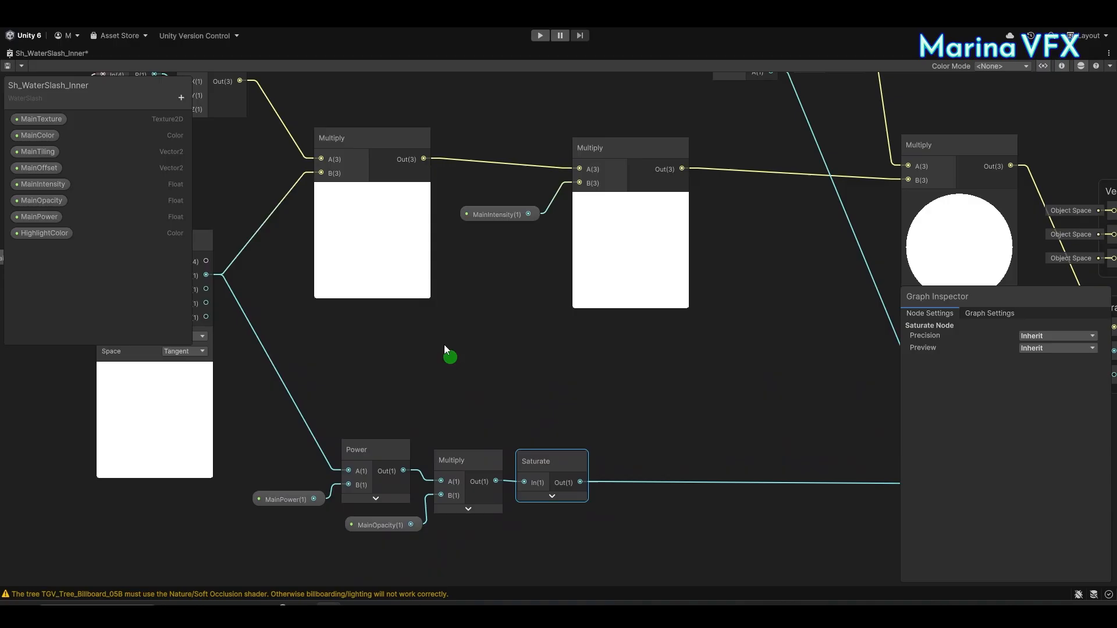
left_click(361, 210)
left_click(534, 256)
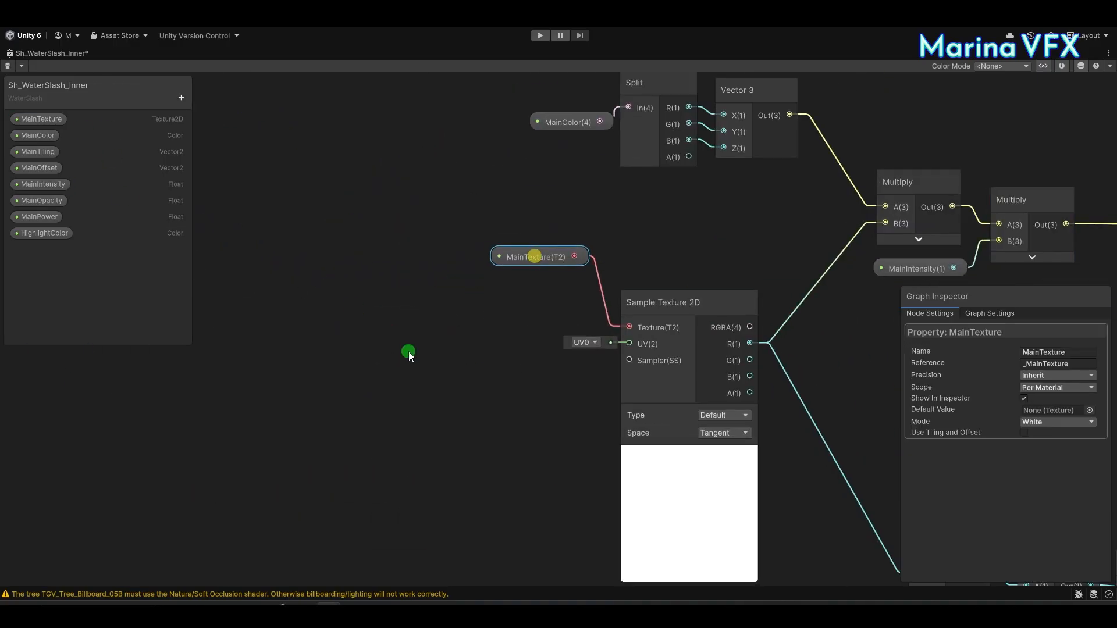
Add a Tiling And Offset node and connect it to the UV input of Sample Texture 2D.
right_click(408, 351)
left_click(444, 351)
type("tiling")
left_click(498, 303)
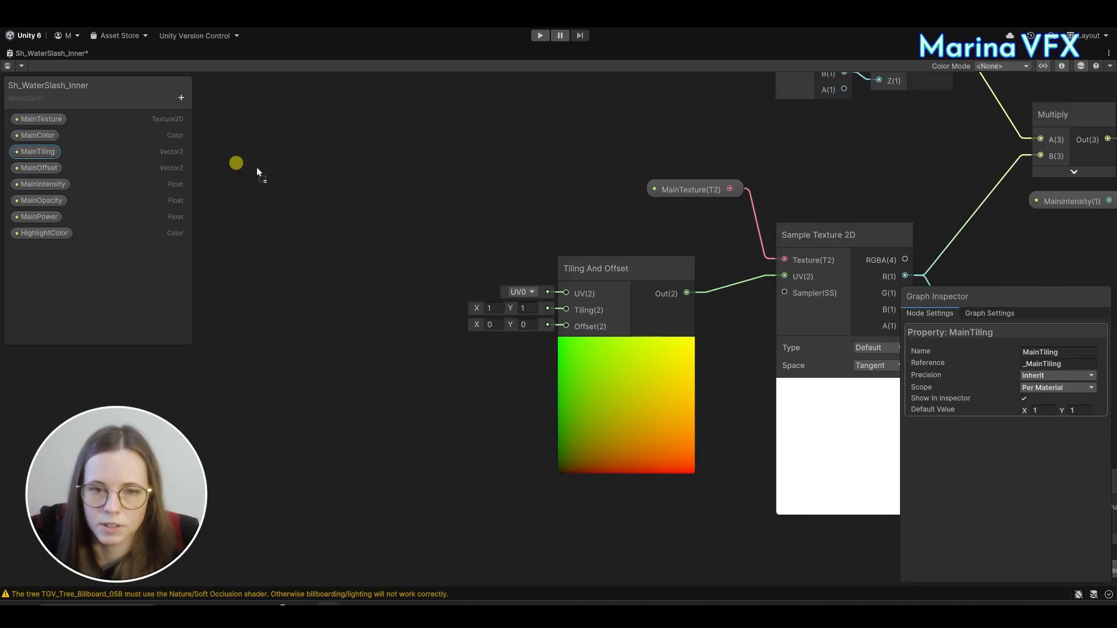
Connect MainTiling and MainOffset to the Tiling And Offset node, align both property nodes beside it, and save the graph.
left_click_drag(258, 172, 361, 217)
left_click_drag(431, 226, 566, 310)
left_click_drag(48, 168, 384, 336)
left_click_drag(456, 344, 566, 326)
left_click_drag(420, 232, 497, 317)
left_click_drag(431, 343, 483, 348)
left_click_drag(422, 266, 478, 341)
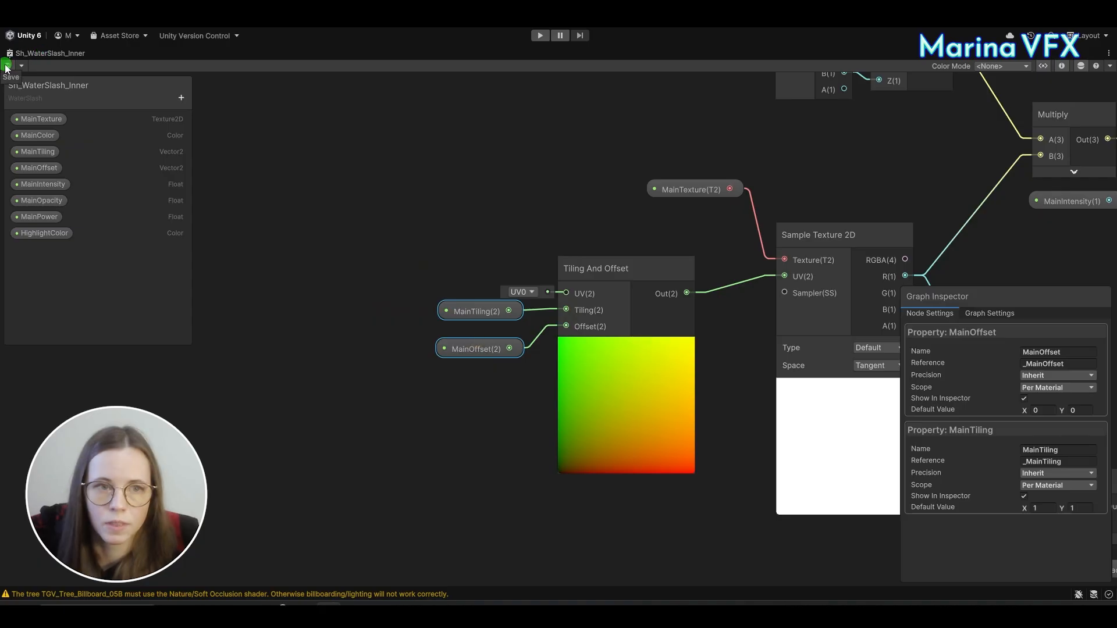
Restore the maximized graph window to the normal layout and return to the Scene view.
right_click(143, 60)
left_click(164, 58)
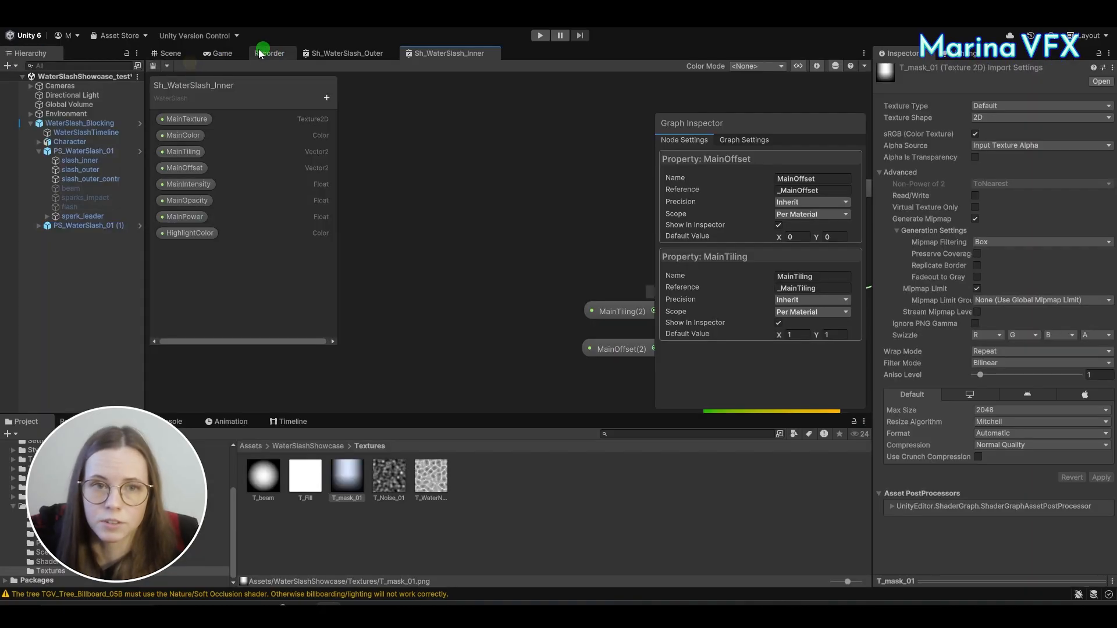
left_click(165, 54)
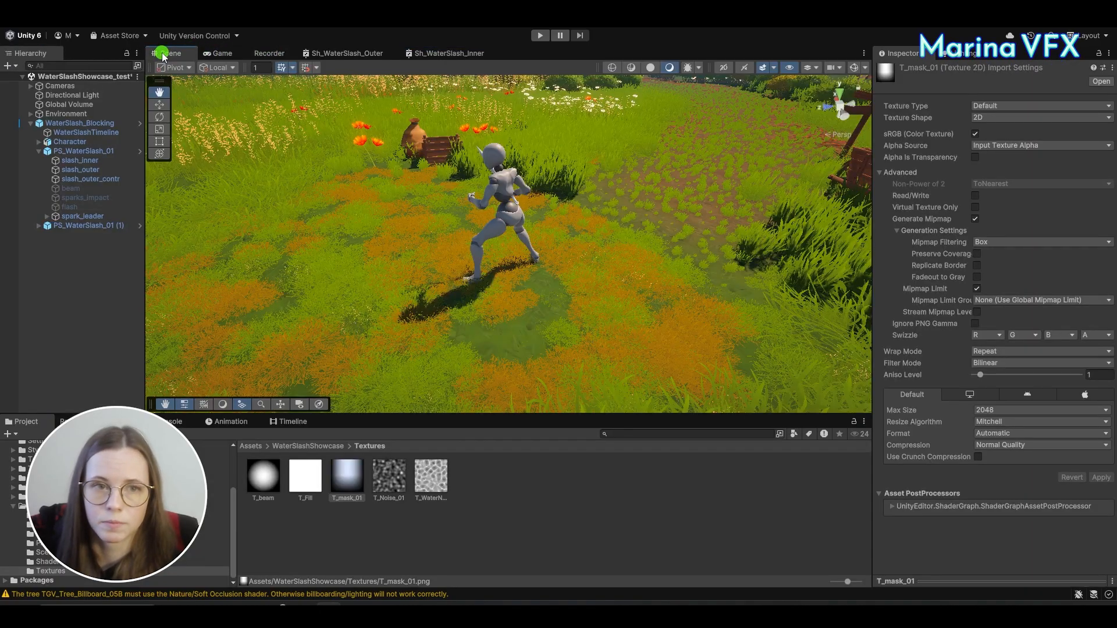
Select slash_inner, replay and pause its particle preview, and move the Particles overlay away from the slash.
left_click(104, 160)
left_click(206, 78)
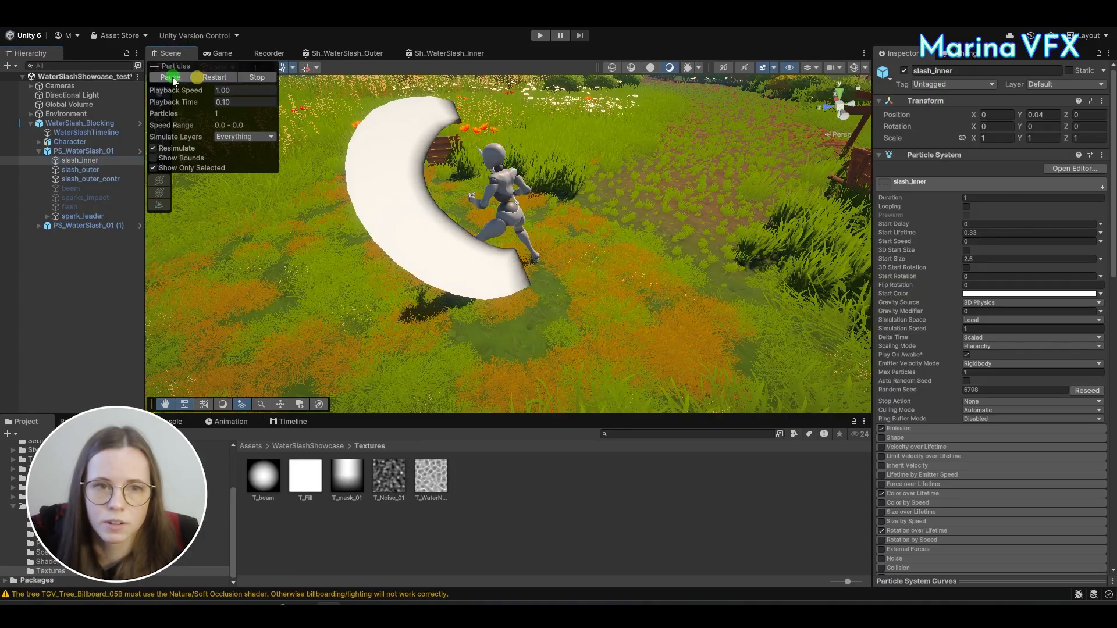
left_click(175, 77)
left_click_drag(239, 66, 821, 316)
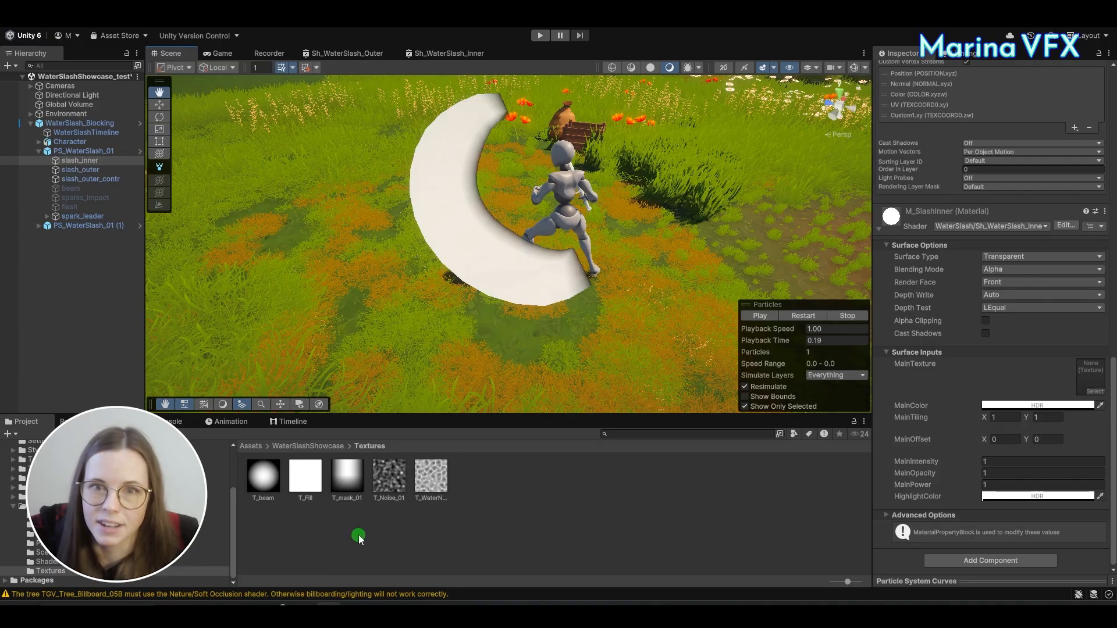
Assign the T_mask_01 texture to M_SlashInner's MainTexture and set MainOffset X to 0.05.
left_click_drag(1056, 382, 1090, 375)
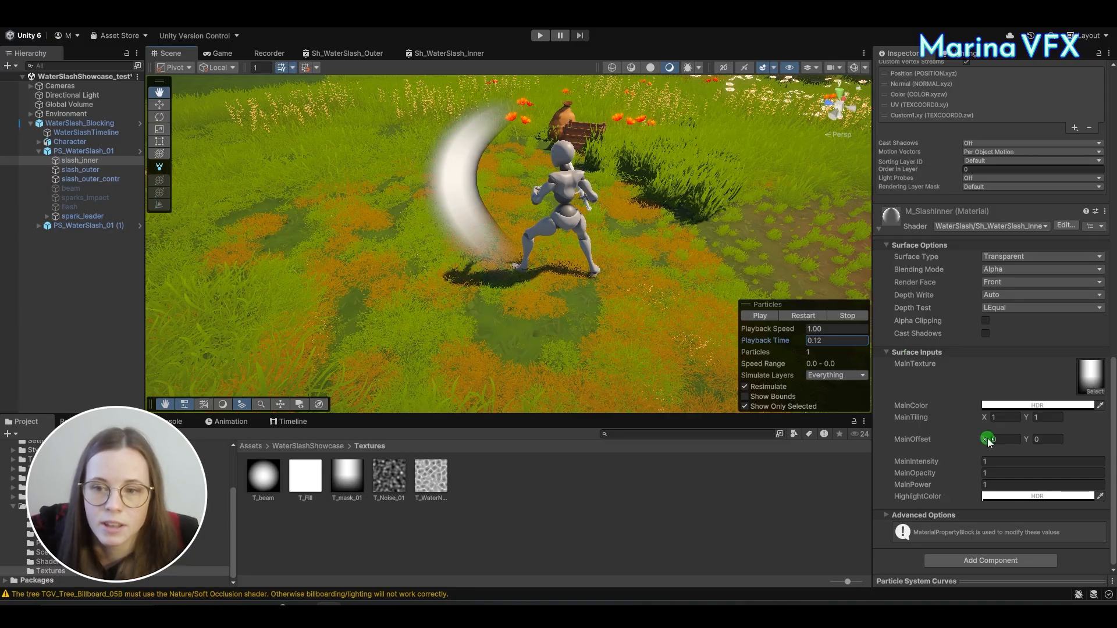
mouse_move(988, 440)
left_mouse_down()
mouse_move(971, 438)
mouse_move(984, 439)
left_mouse_up()
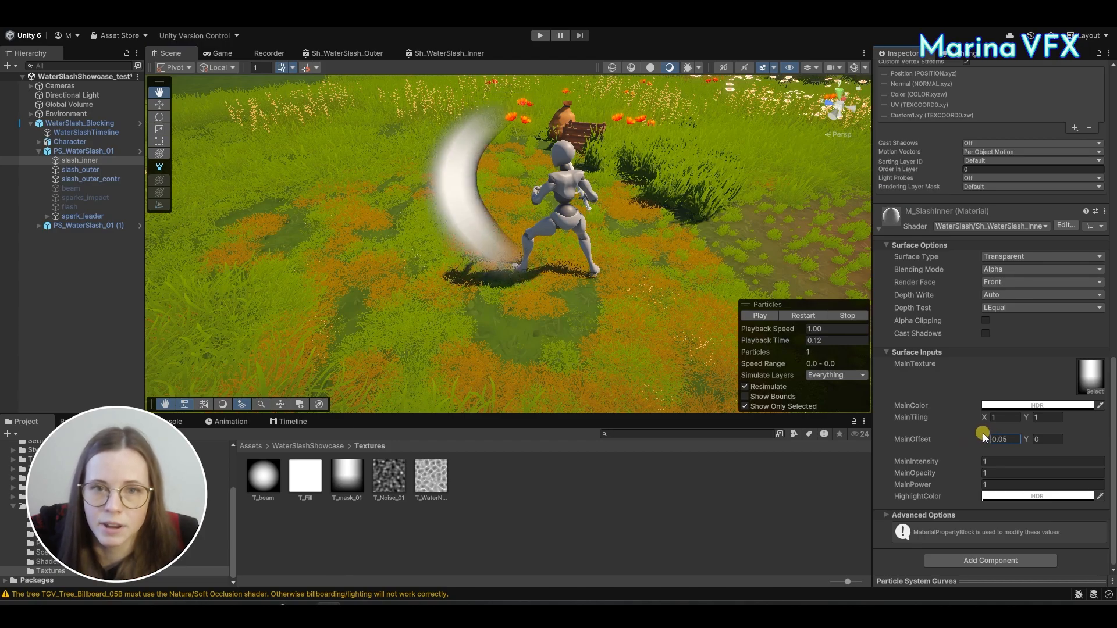
Turn off slash_inner's Custom Data module and remove Custom1.xy from the renderer's custom vertex streams.
scroll(989, 355, "up", 8)
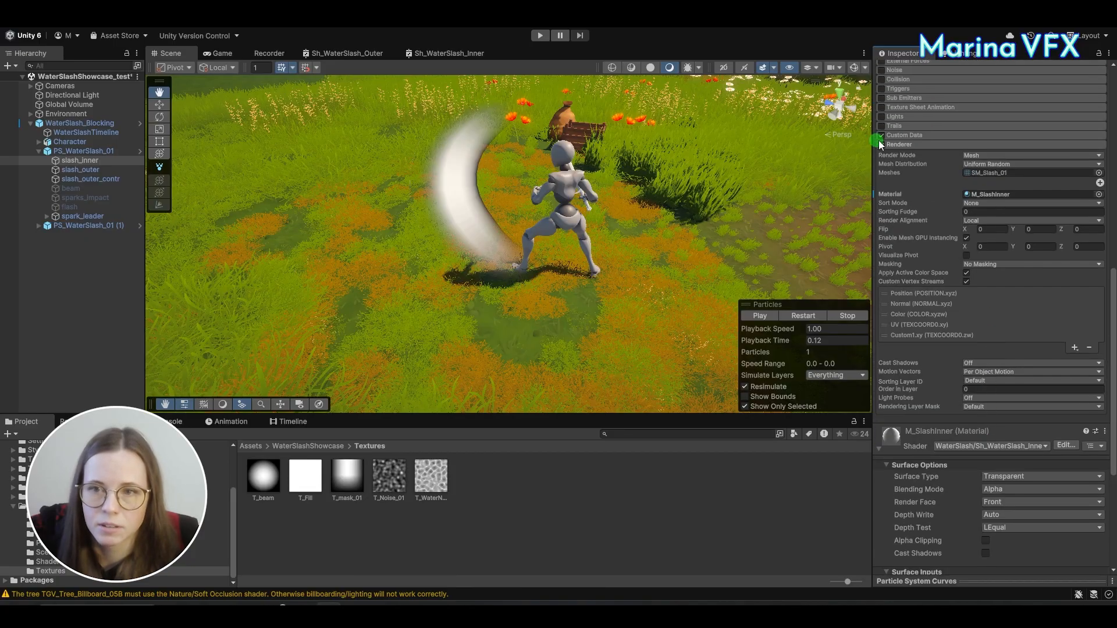
left_click(895, 135)
left_click(881, 137)
left_click(895, 137)
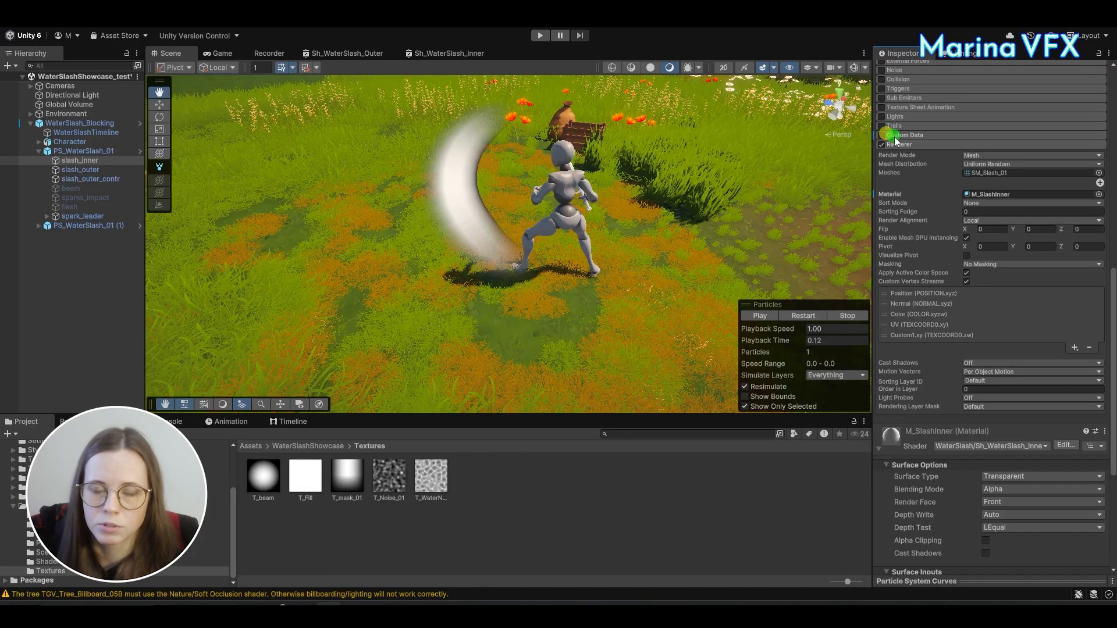
left_click(1019, 335)
left_click(1089, 348)
Set M_SlashInner's MainOffset X to about 0.09.
scroll(995, 329, "down", 8)
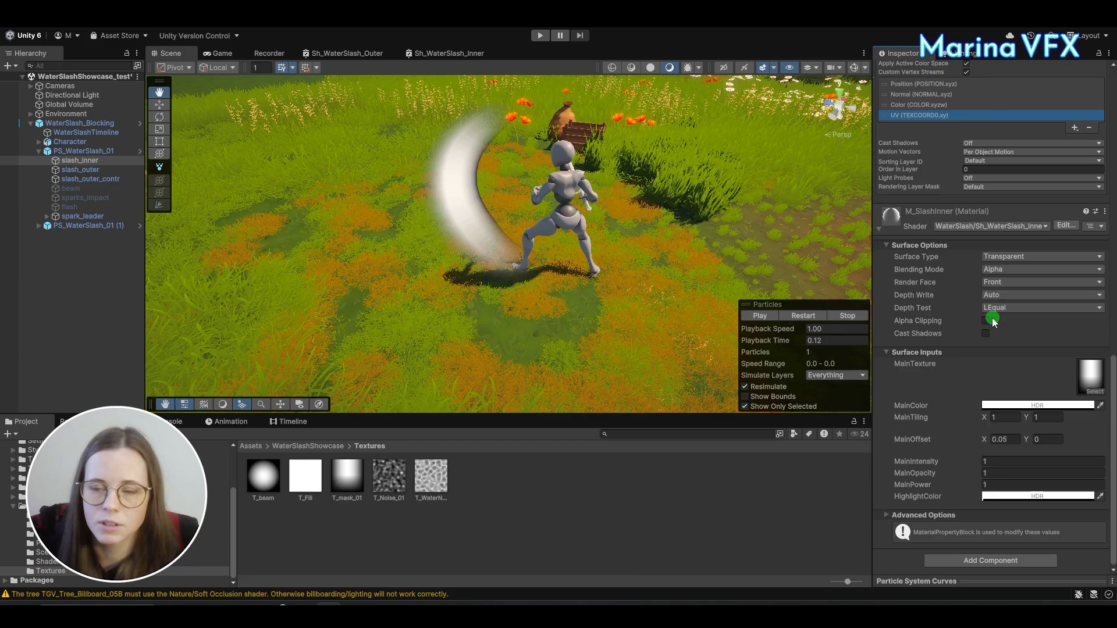
mouse_move(989, 437)
left_mouse_down()
mouse_move(975, 435)
mouse_move(1000, 447)
left_mouse_up()
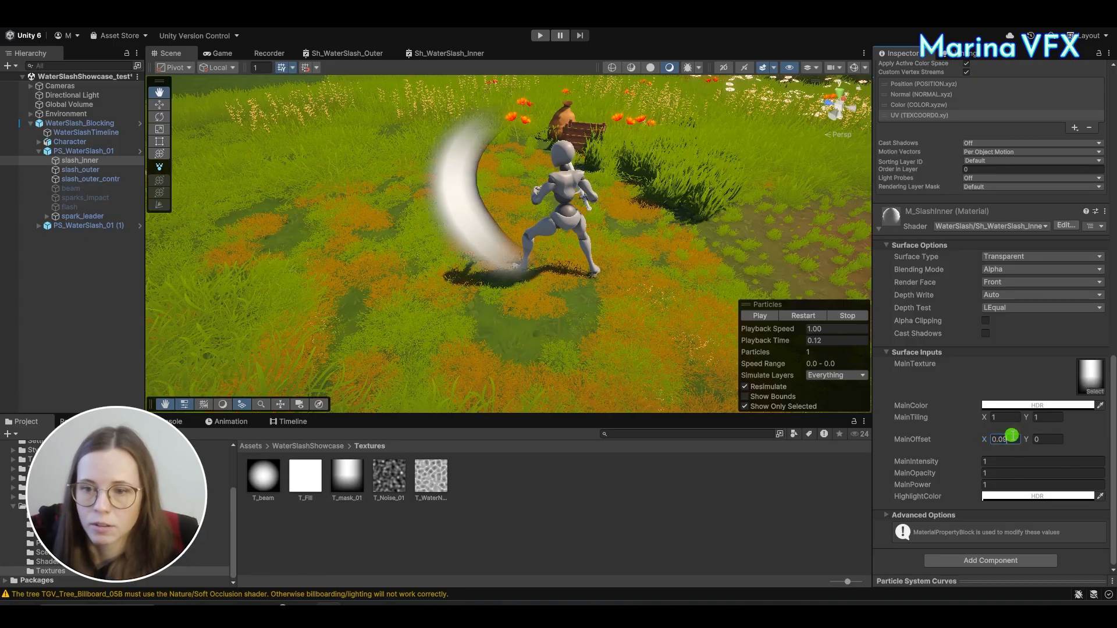
Set M_SlashInner's MainOffset X to 0.
type("0")
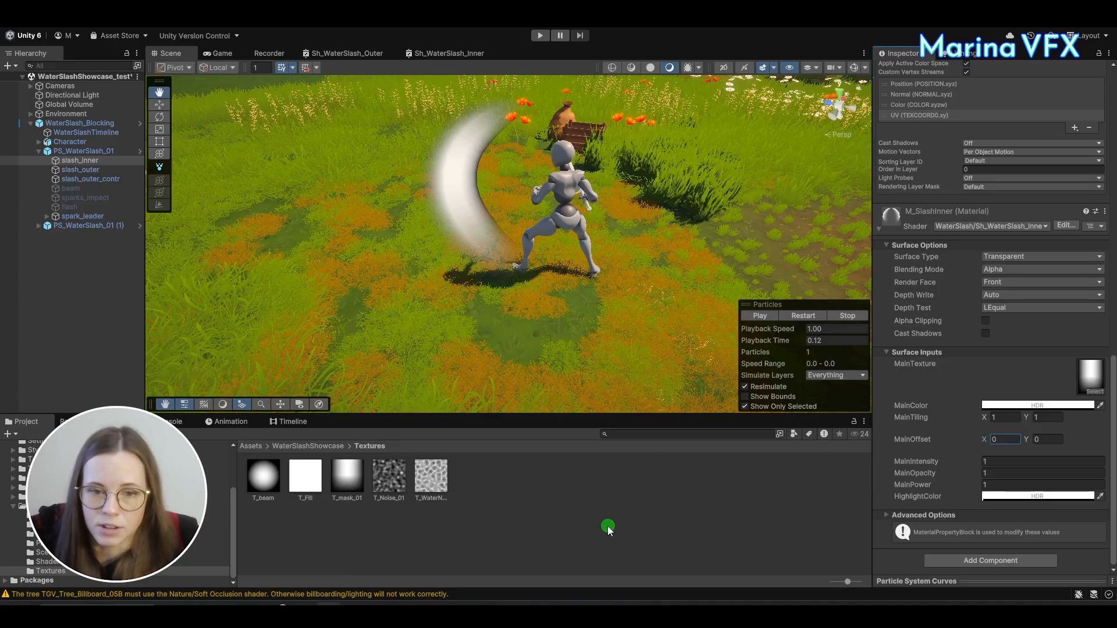
Switch to Adobe Substance 3D Designer and add a Gradient Linear 2 node in empty space of the WaterSlash graph.
right_click(545, 522)
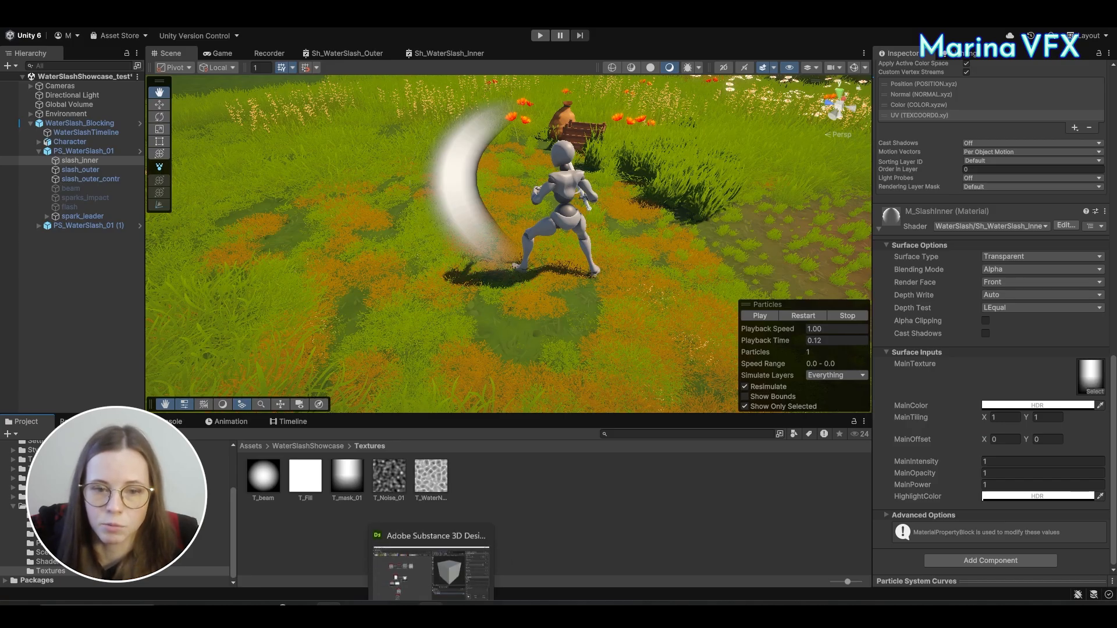
left_click(436, 582)
scroll(437, 396, "up", 5)
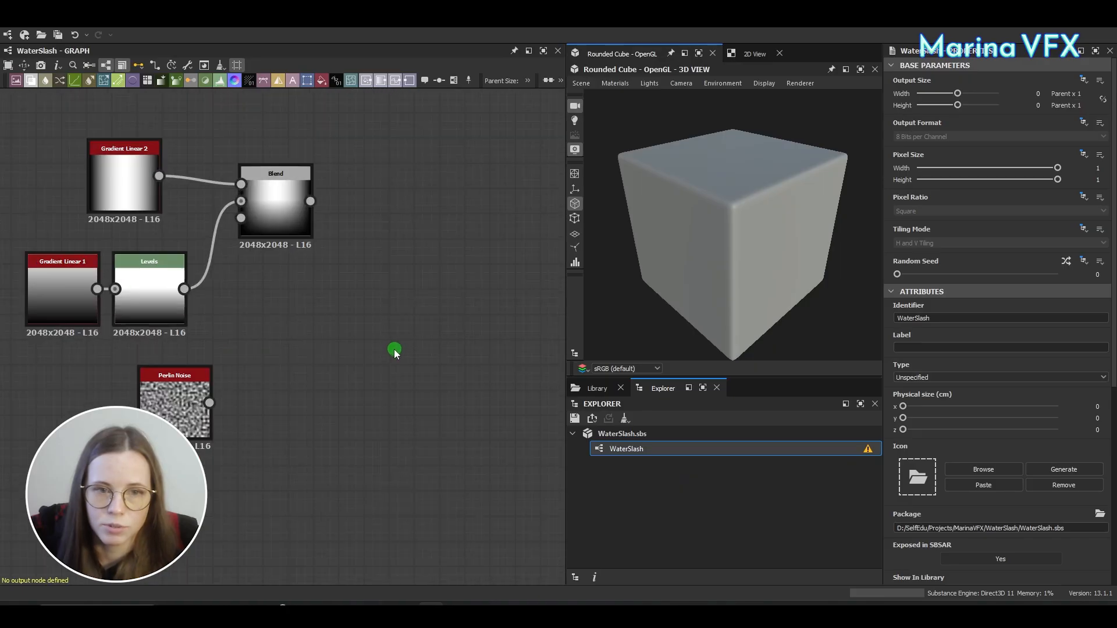
middle_click_drag(451, 359, 411, 396)
scroll(421, 426, "down", 3)
scroll(420, 388, "up", 2)
key("space")
type("grad")
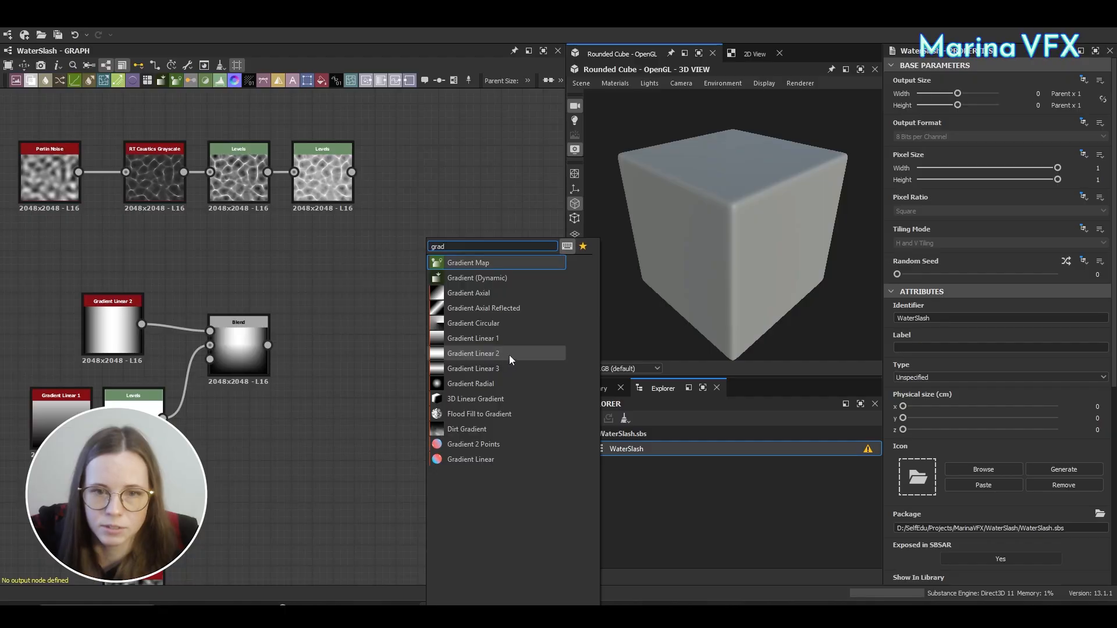
left_click(507, 354)
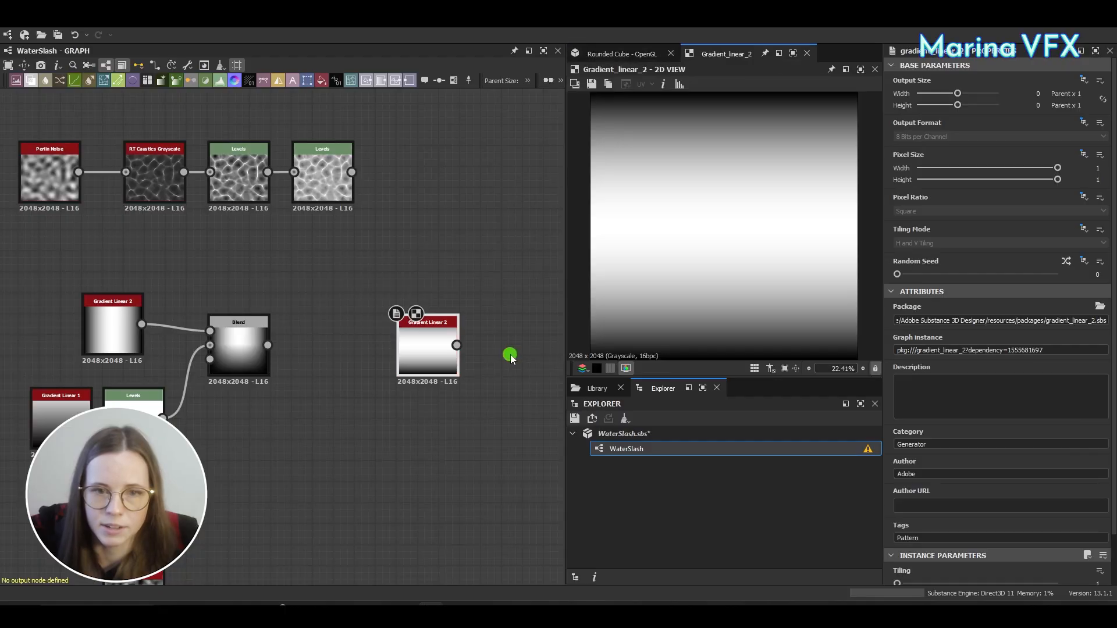
middle_click_drag(509, 351, 461, 386)
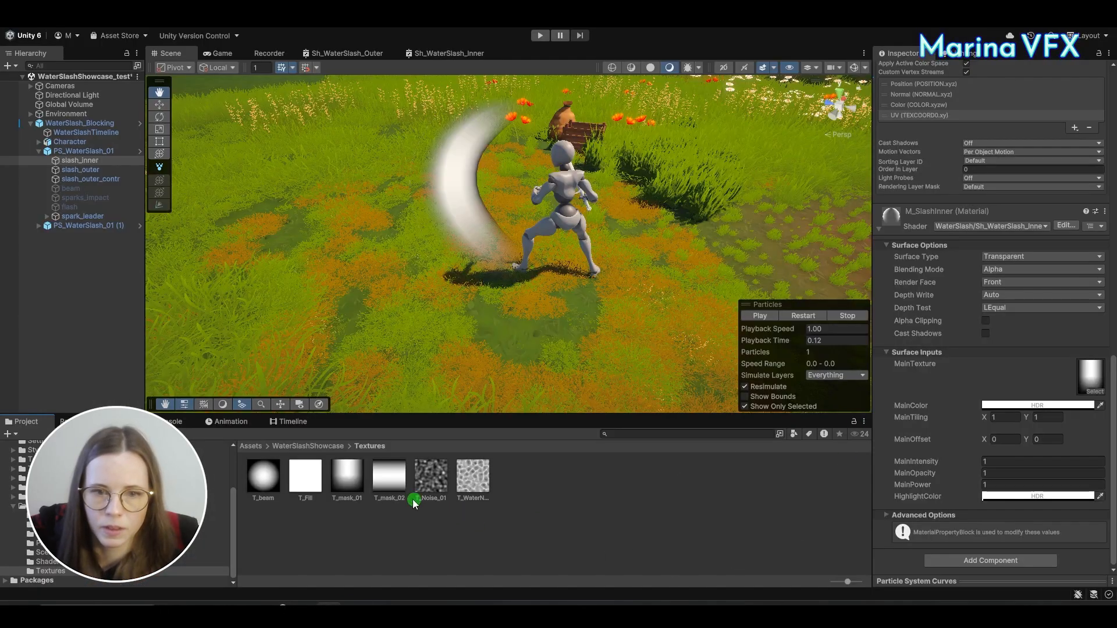
In Unity, assign the T_mask_02 texture to M_SlashInner's MainTexture, try MainOffset X at -0.1 and reset it to 0.
left_click_drag(389, 480, 1090, 378)
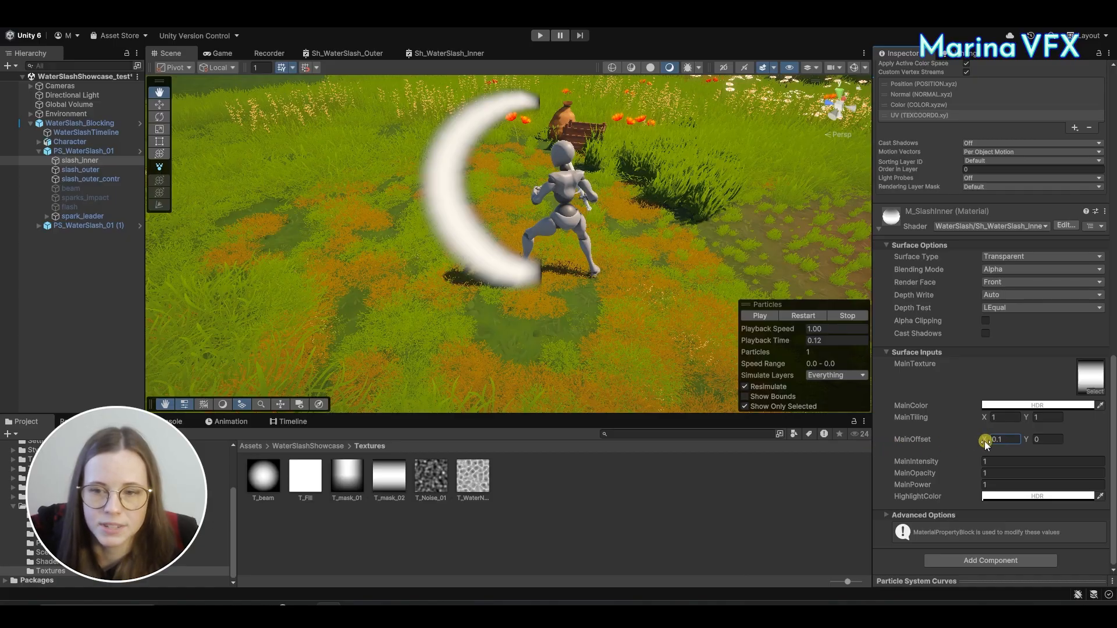
left_click(1007, 440)
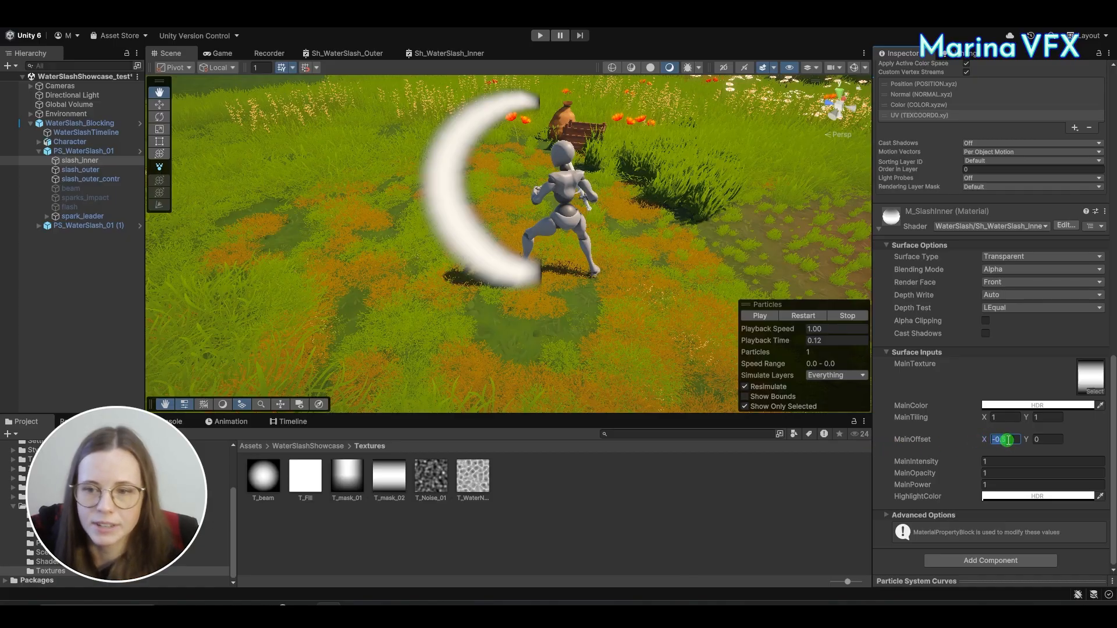
Set the T_mask_02 texture's Wrap Mode to Clamp and apply the import settings.
left_click(389, 482)
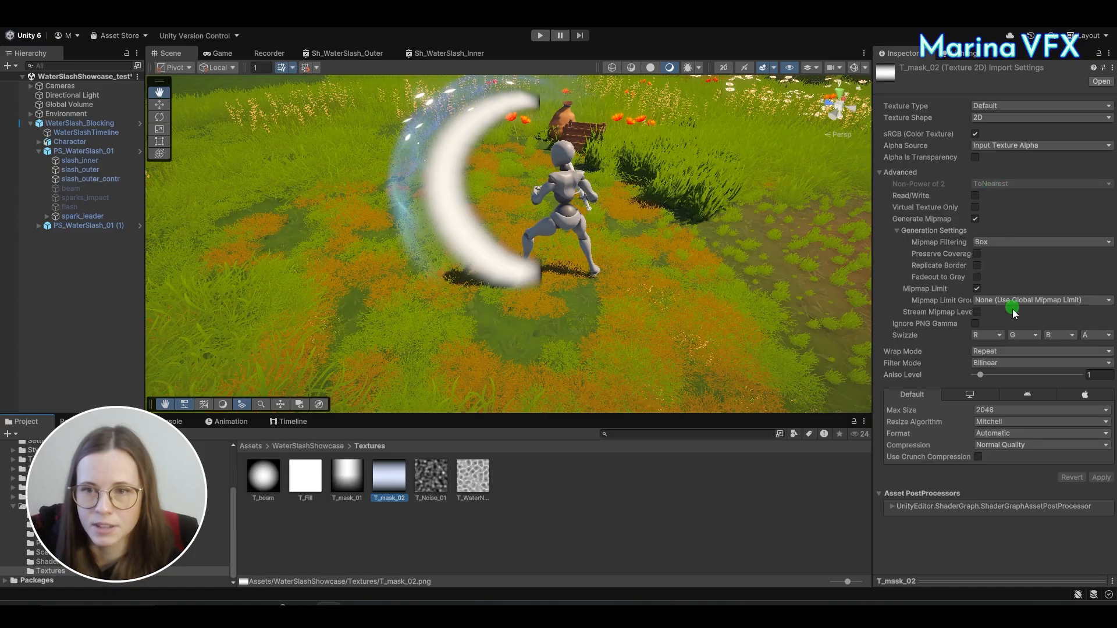
left_click(1010, 351)
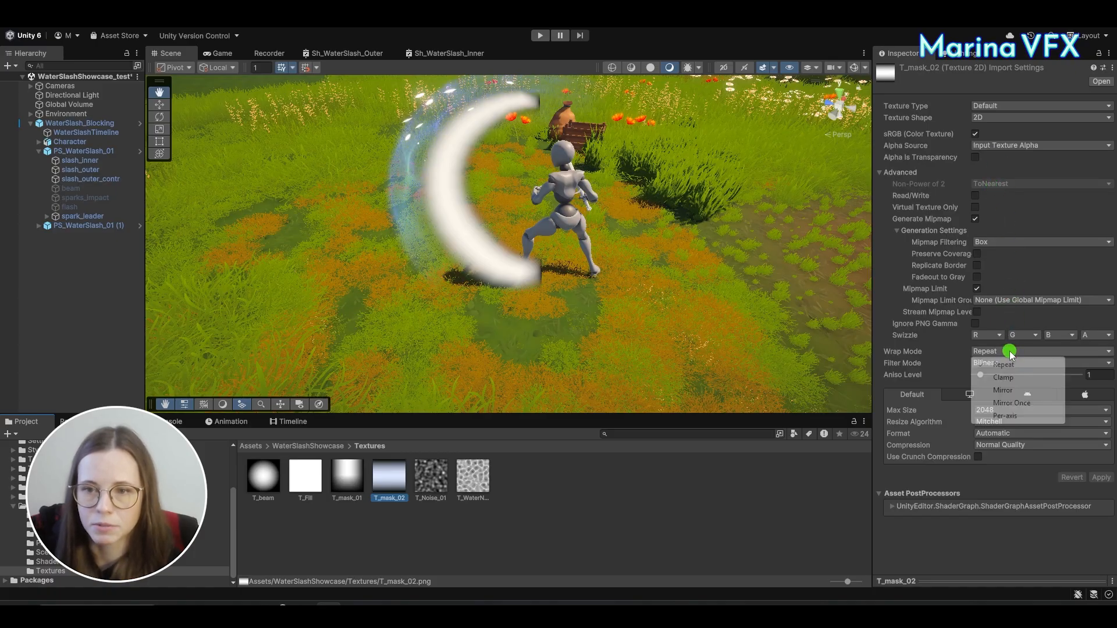
left_click(1004, 377)
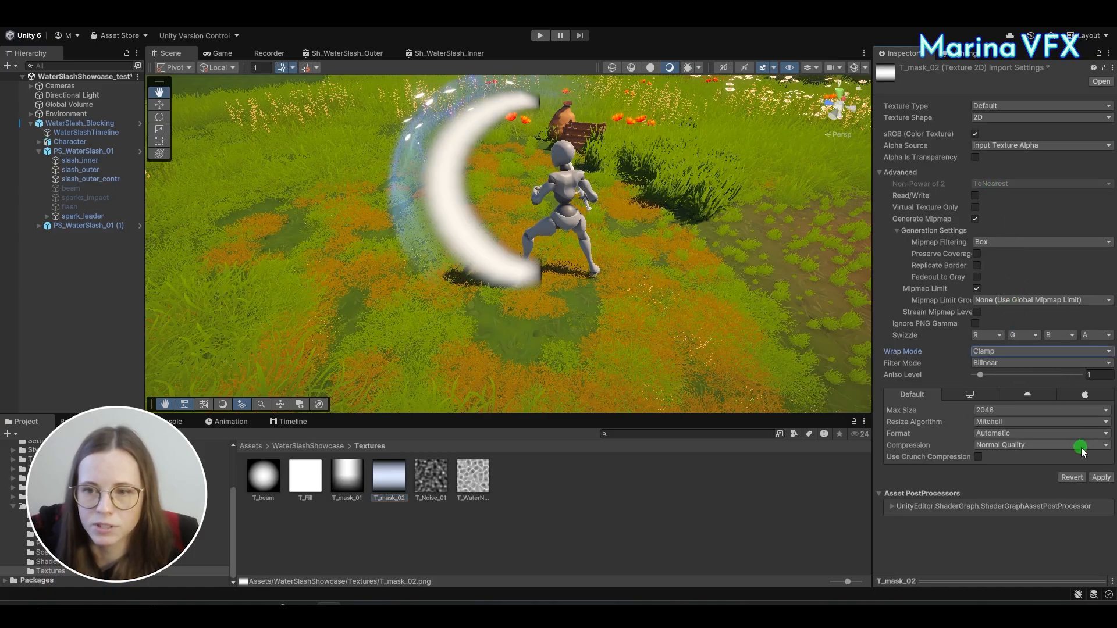
left_click(1099, 477)
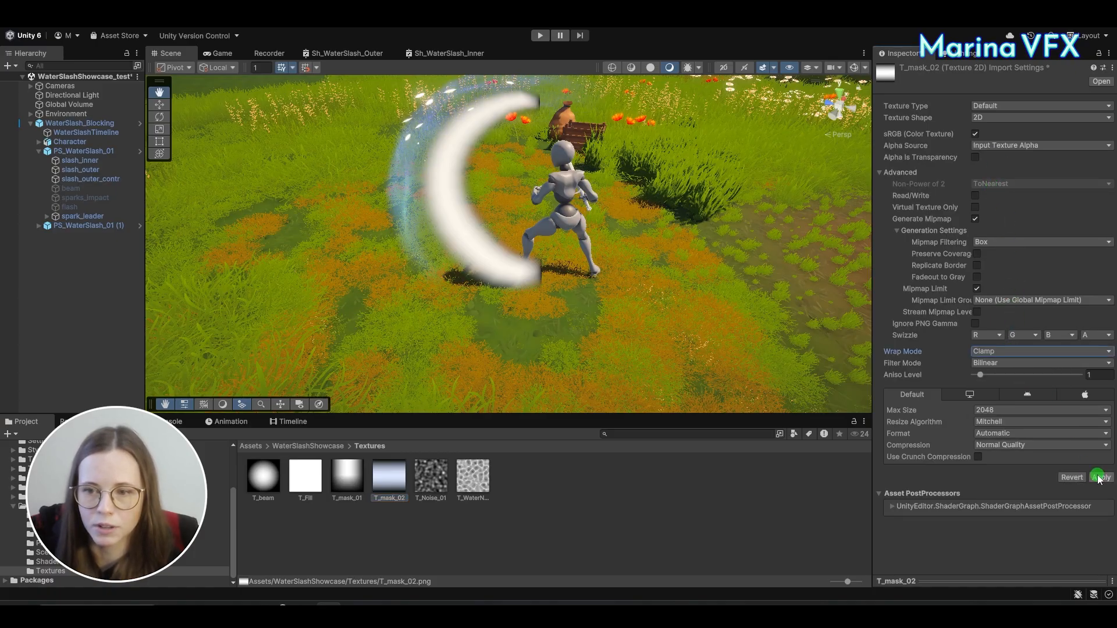
Select slash_inner and vary M_SlashInner's MainOffset X to test how the clamped mask slides along the slash.
left_click(104, 160)
scroll(989, 442, "down", 15)
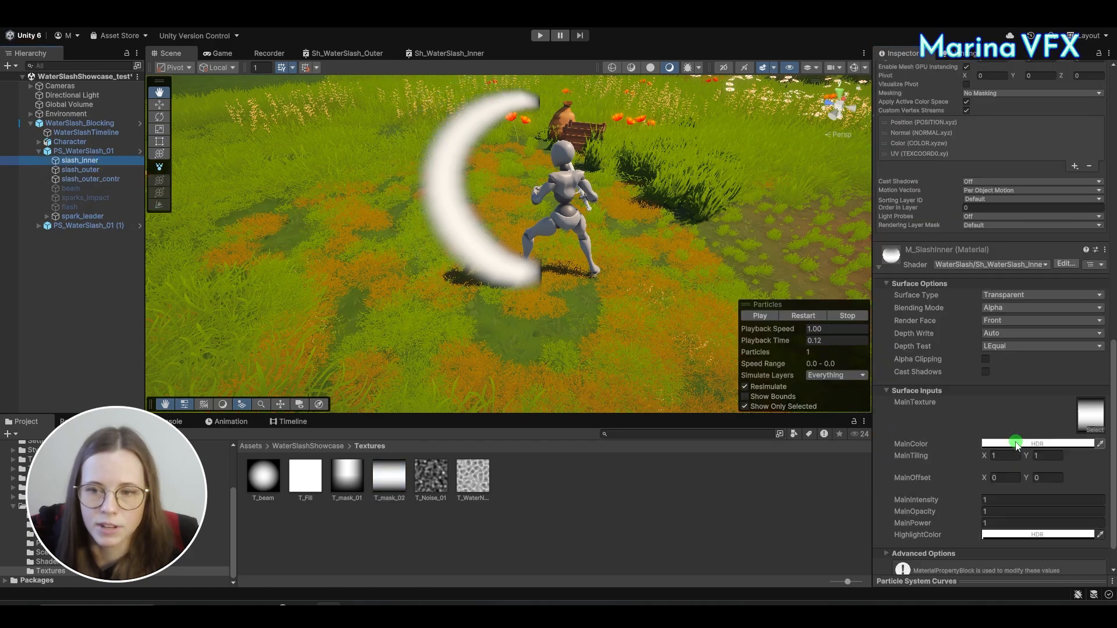
left_click(993, 447)
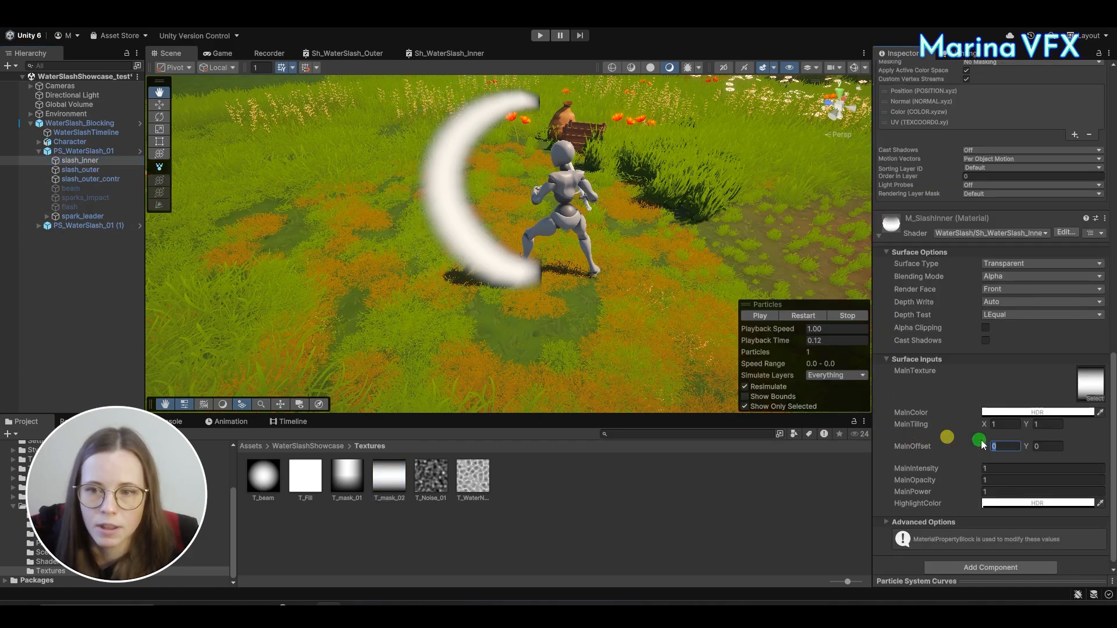
left_click_drag(985, 446, 1012, 455)
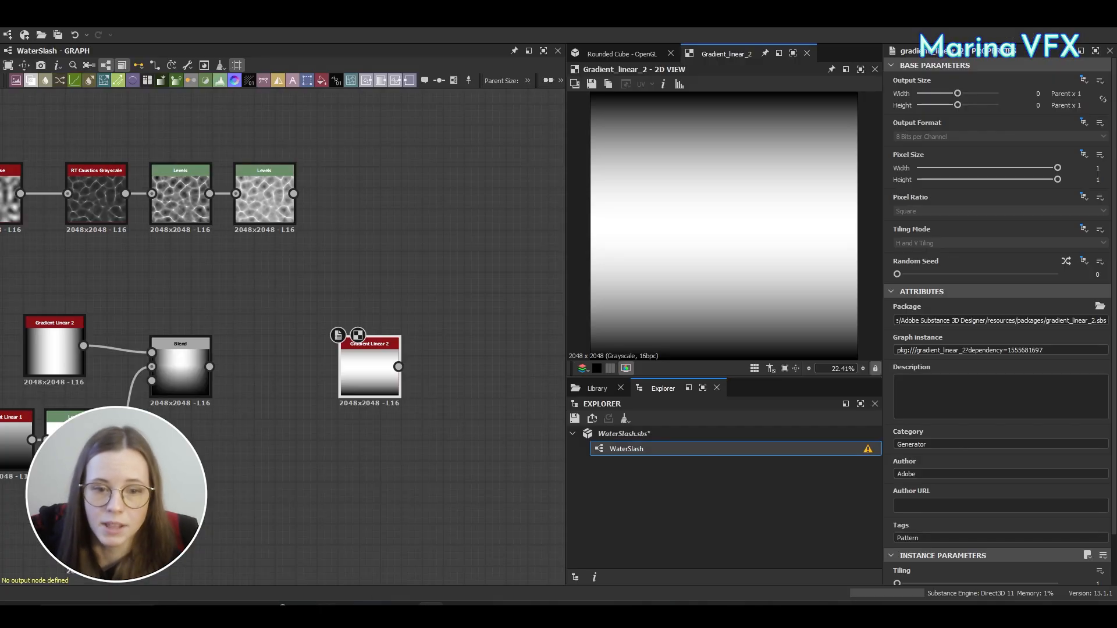
In Substance 3D Designer, add a Transformation 2D node and feed the new Gradient Linear 2 node into it.
middle_click_drag(449, 462, 457, 391)
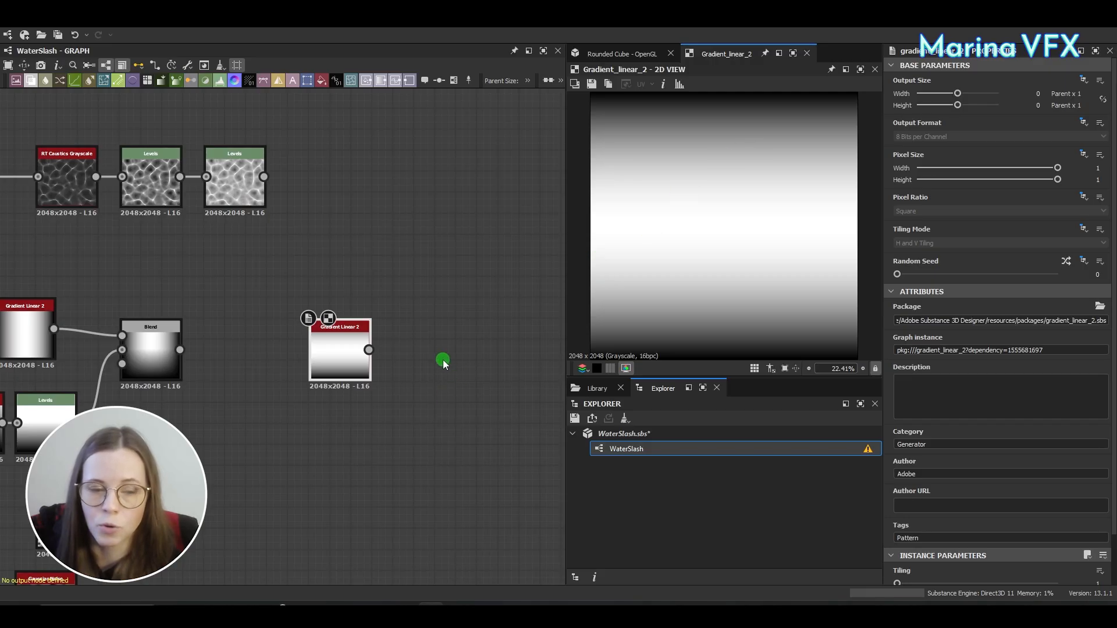
scroll(443, 360, "up", 5)
key("space")
type("trand")
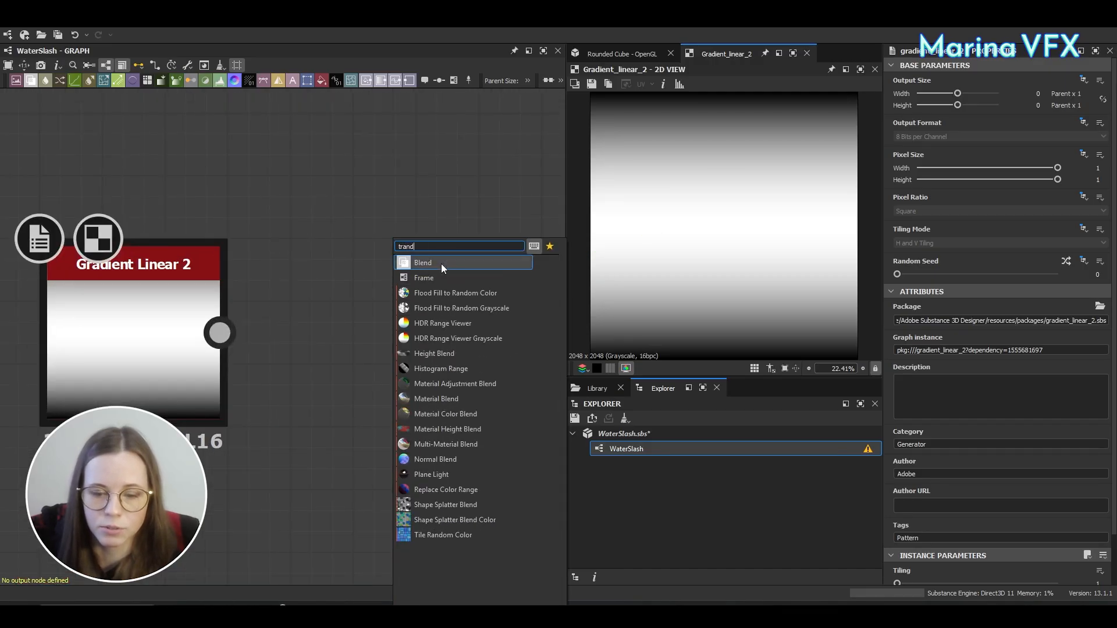
left_click(441, 264)
key("space")
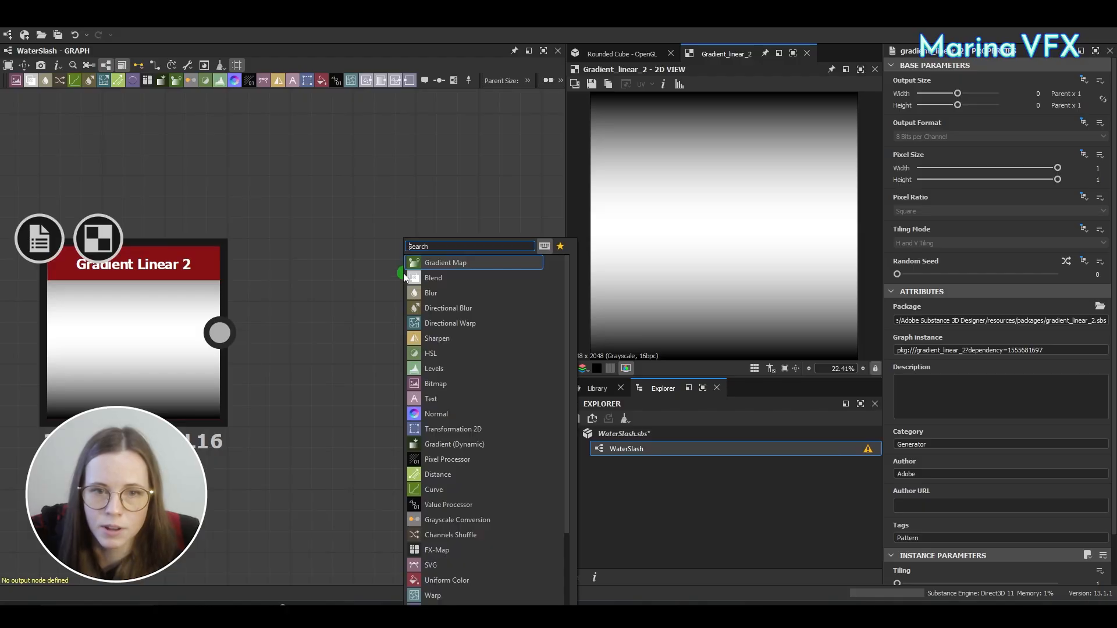
type("trans")
left_click(456, 267)
left_click_drag(220, 332, 298, 332)
Set the Transformation 2D node's stretch width to 98% and its Tiling Mode to No Tiling.
left_click_drag(955, 390, 902, 377)
type("98")
key("Return")
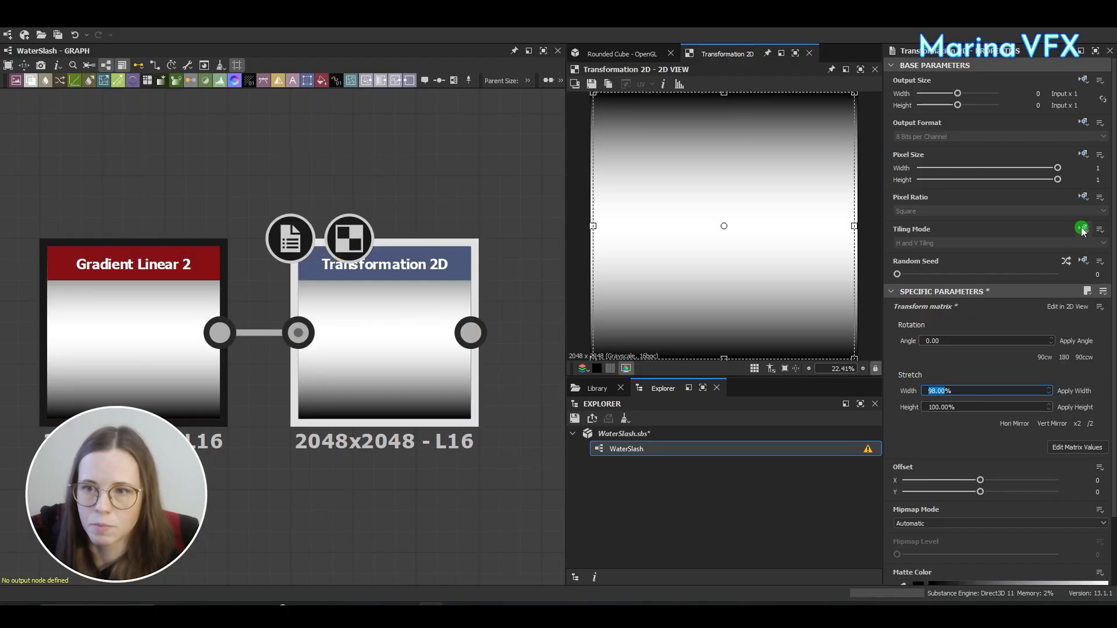
left_click(955, 242)
left_click(927, 254)
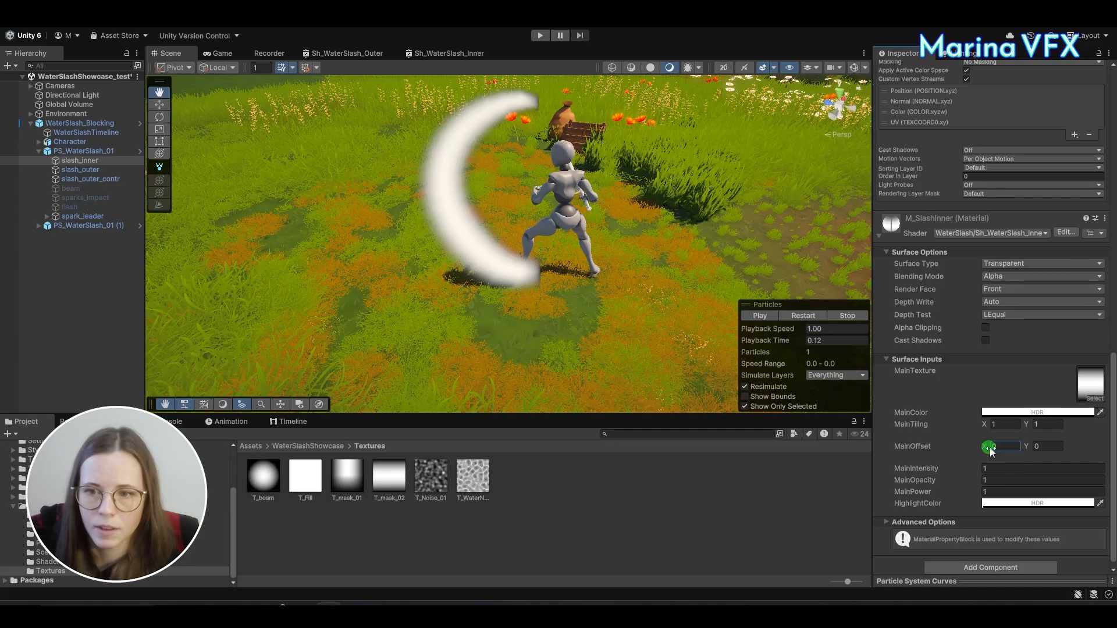
In Unity, vary M_SlashInner's MainOffset X to about -0.41 and back to 0 to test the updated mask.
mouse_move(991, 450)
left_mouse_down()
mouse_move(1013, 442)
mouse_move(979, 438)
mouse_move(1014, 442)
mouse_move(987, 443)
left_mouse_up()
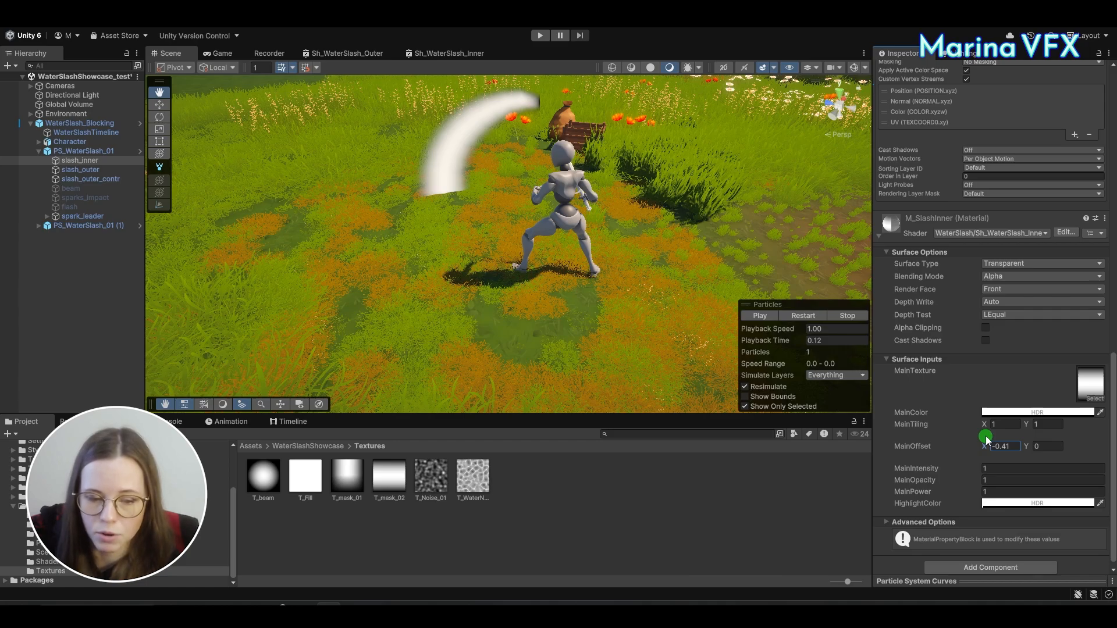
left_click(1008, 446)
type("0")
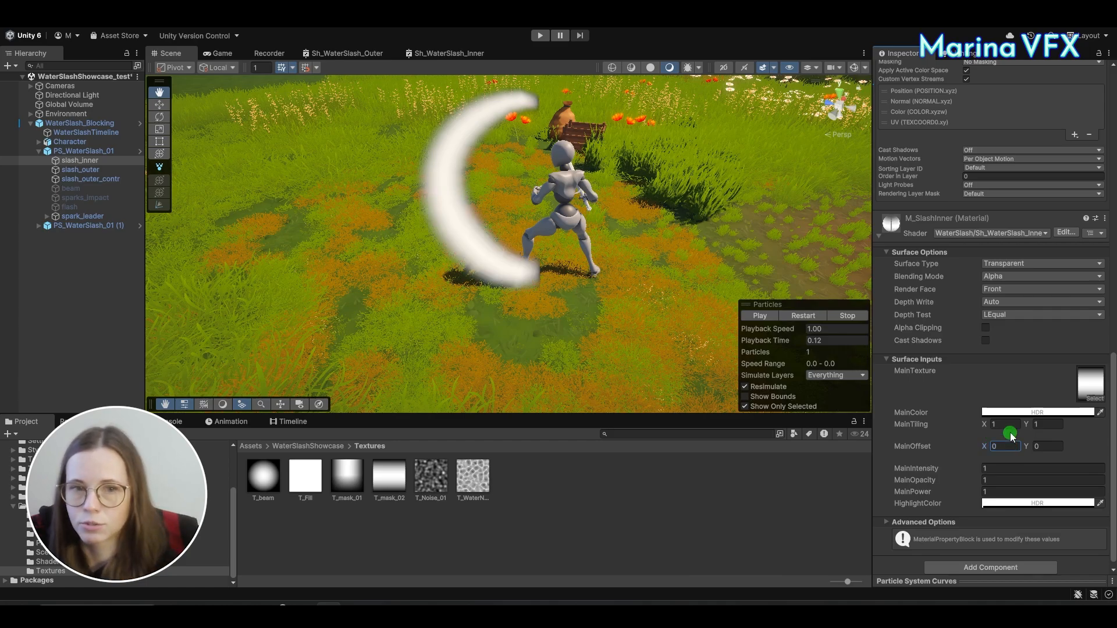
left_click_drag(984, 446, 976, 451)
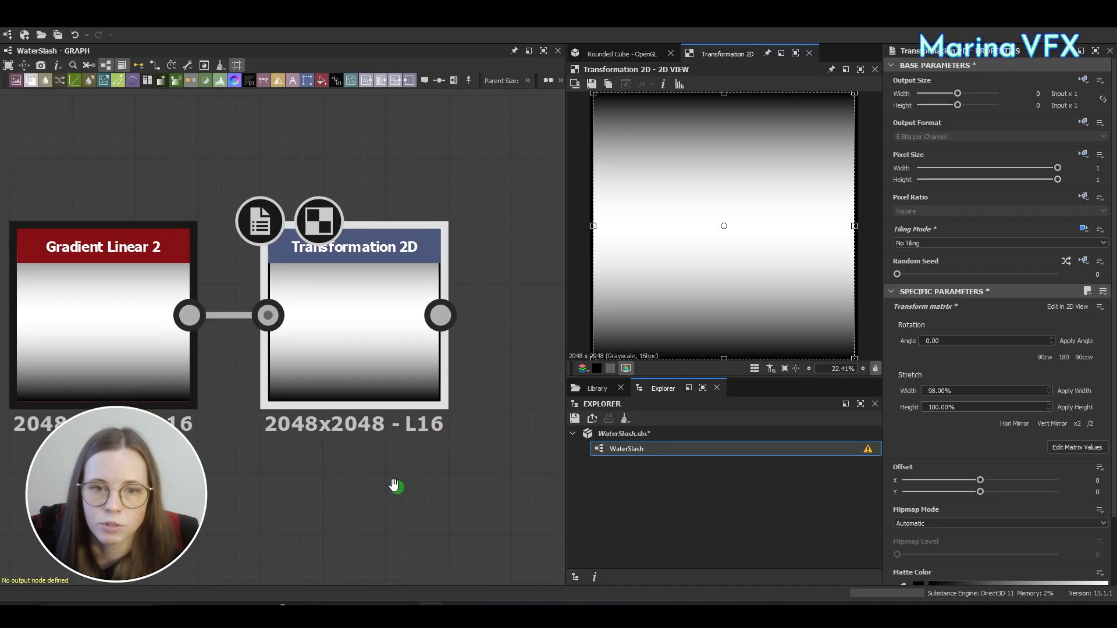
In Substance 3D Designer, add a Gradient Linear 1 node below the Transformation 2D node and rotate it 90°.
scroll(394, 481, "down", 3)
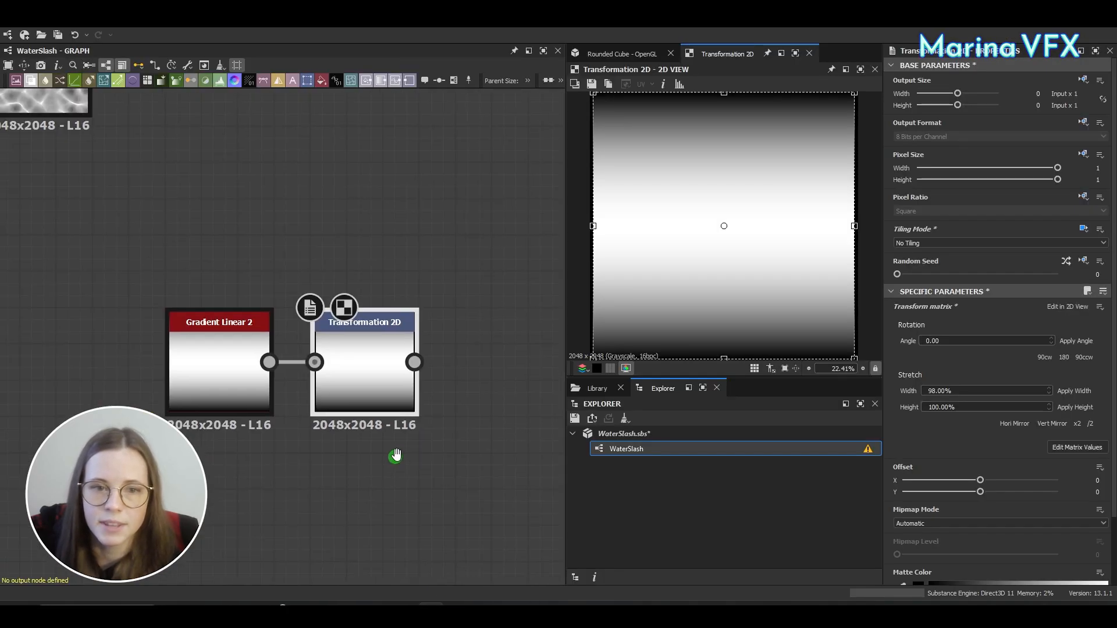
middle_click_drag(393, 456, 388, 430)
key("space")
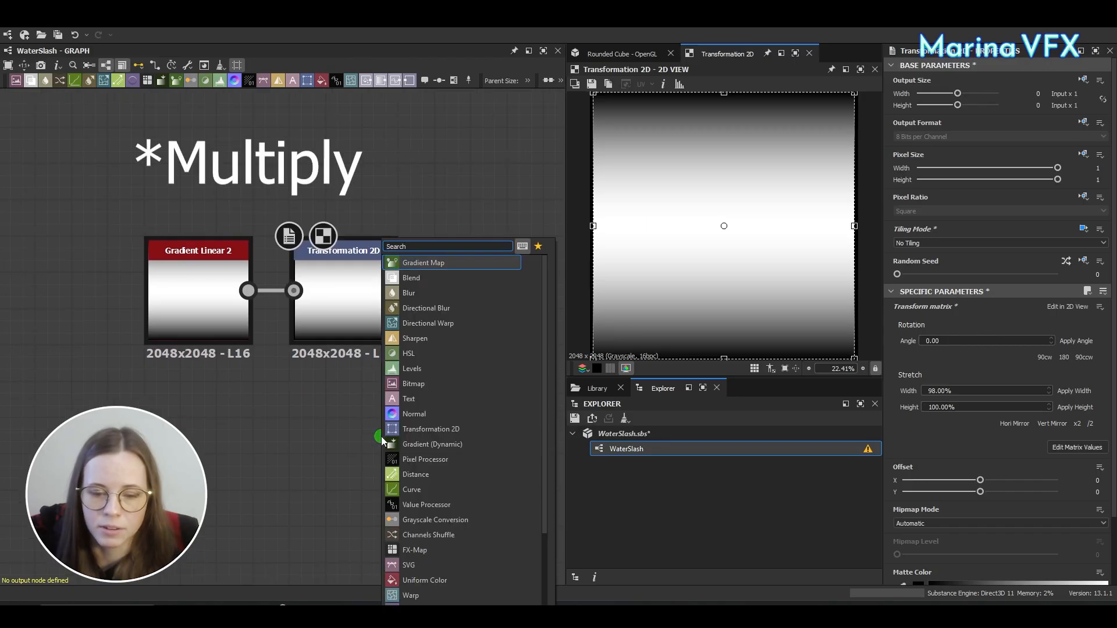
type("grad")
left_click(457, 339)
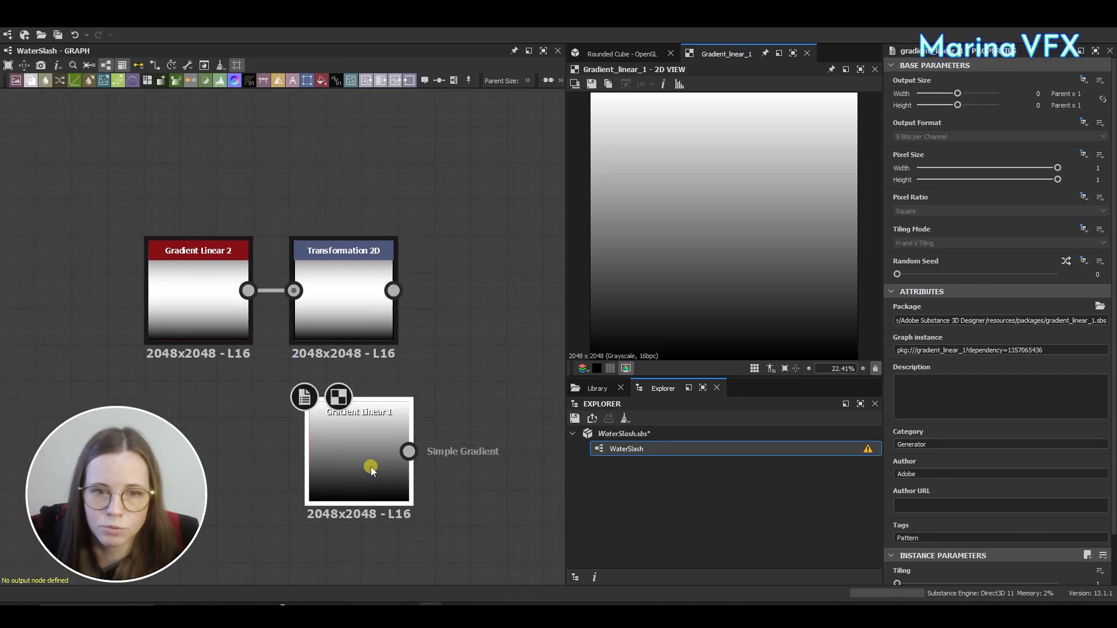
scroll(915, 560, "down", 2)
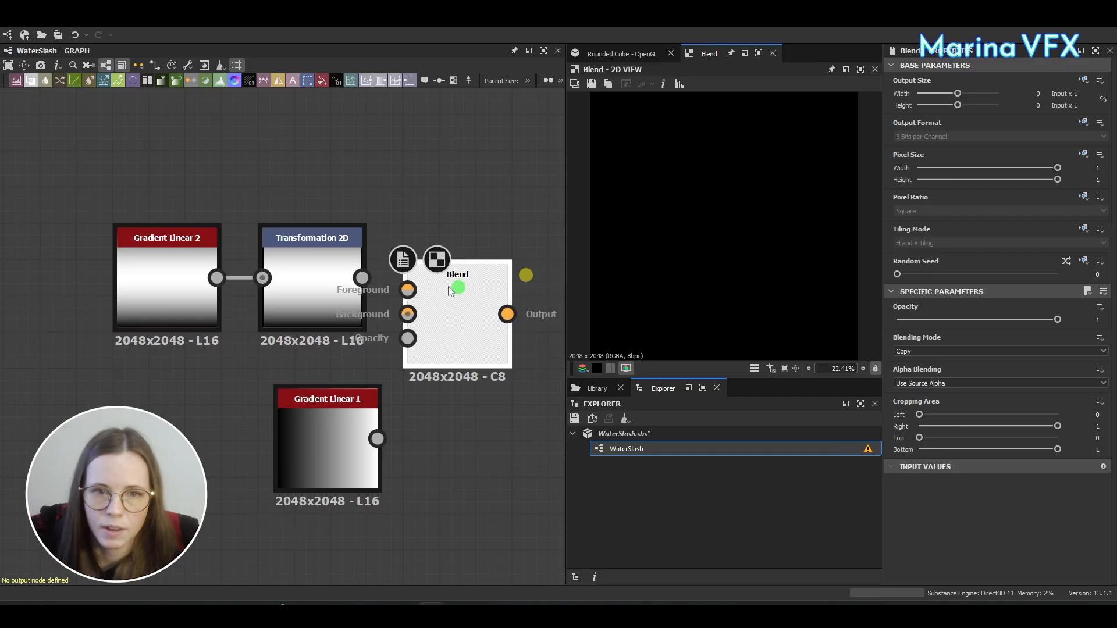
Combine the Transformation 2D and Gradient Linear 1 outputs in a Blend node with the Blending Mode set to Multiply.
left_click(641, 84)
left_click(997, 351)
left_click(955, 379)
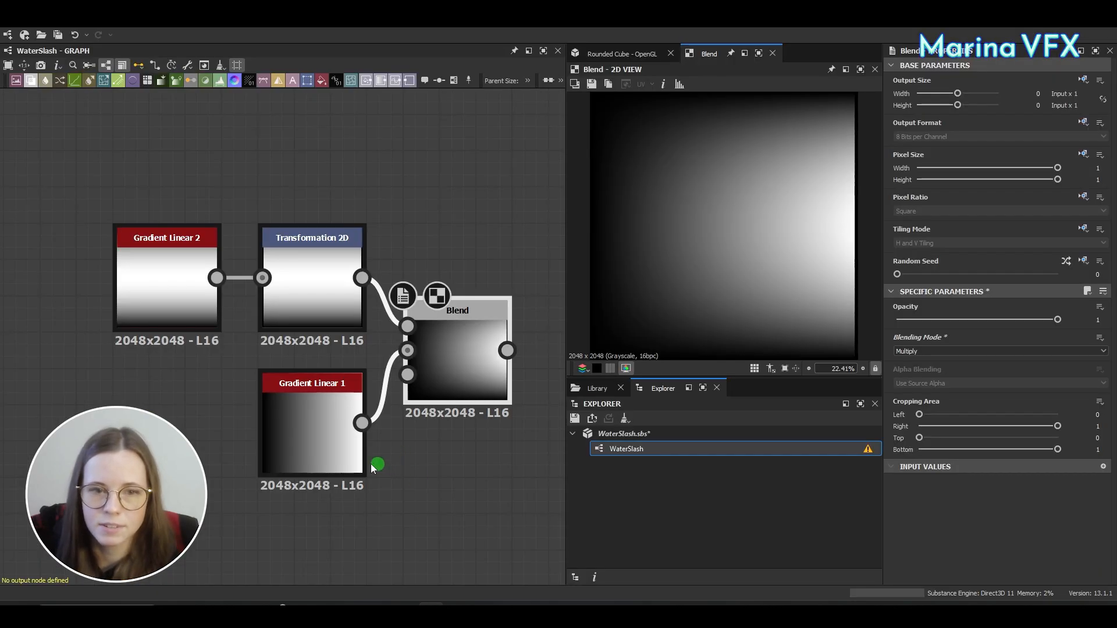
Set the Gradient Linear 1 node's Rotation to 270° and select the Blend node.
left_click(374, 462)
scroll(954, 576, "down", 1)
left_click(938, 560)
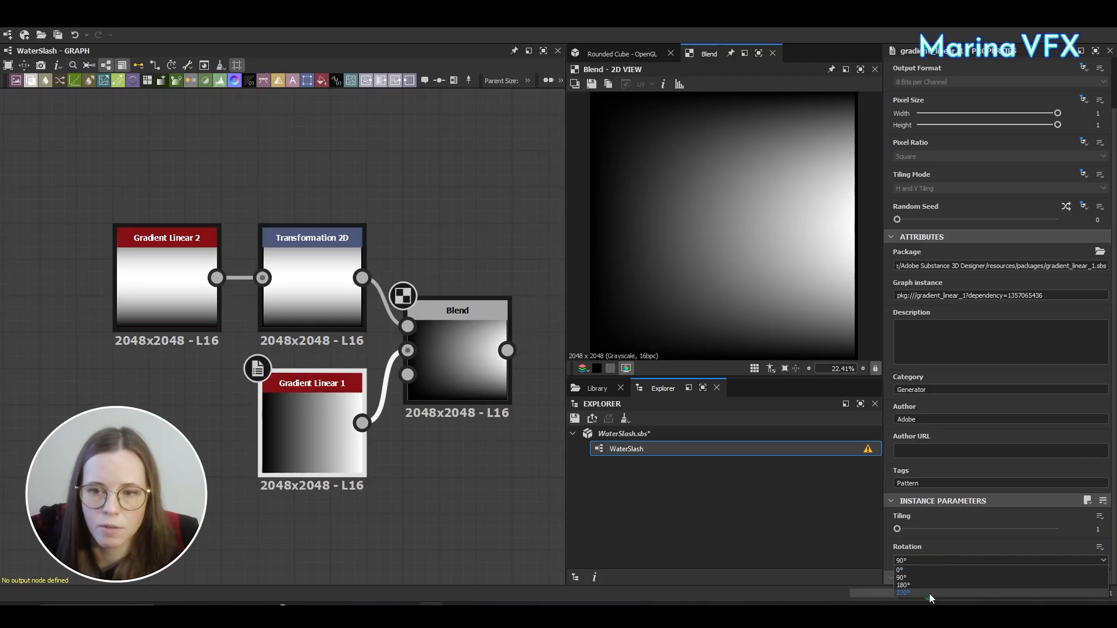
left_click(929, 594)
middle_click_drag(483, 445, 458, 439)
left_click(444, 364)
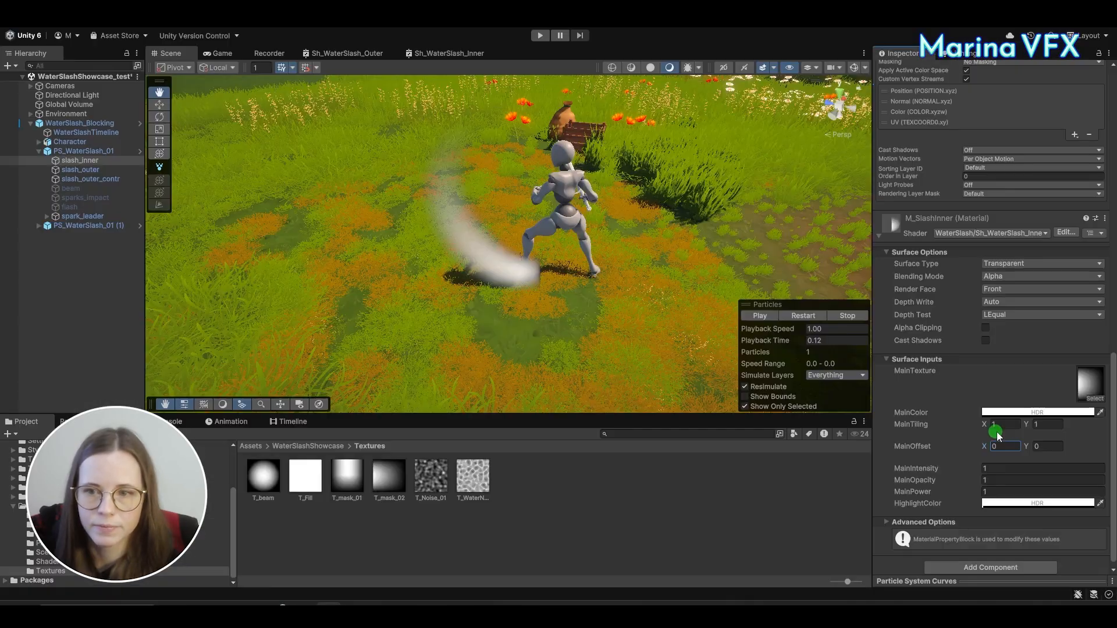
In Unity, vary M_SlashInner's MainOffset X to about -0.43 to test how the blended mask moves along the slash.
mouse_move(987, 446)
left_mouse_down()
mouse_move(958, 438)
mouse_move(974, 434)
mouse_move(975, 448)
left_mouse_up()
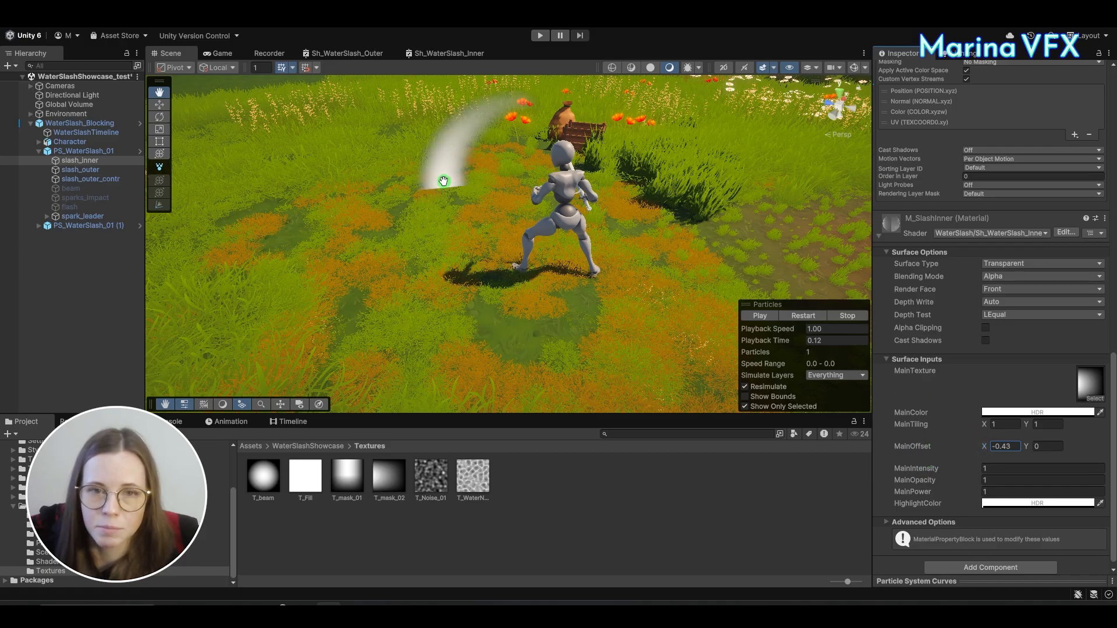
mouse_move(989, 447)
left_mouse_down()
mouse_move(999, 439)
mouse_move(991, 445)
left_mouse_up()
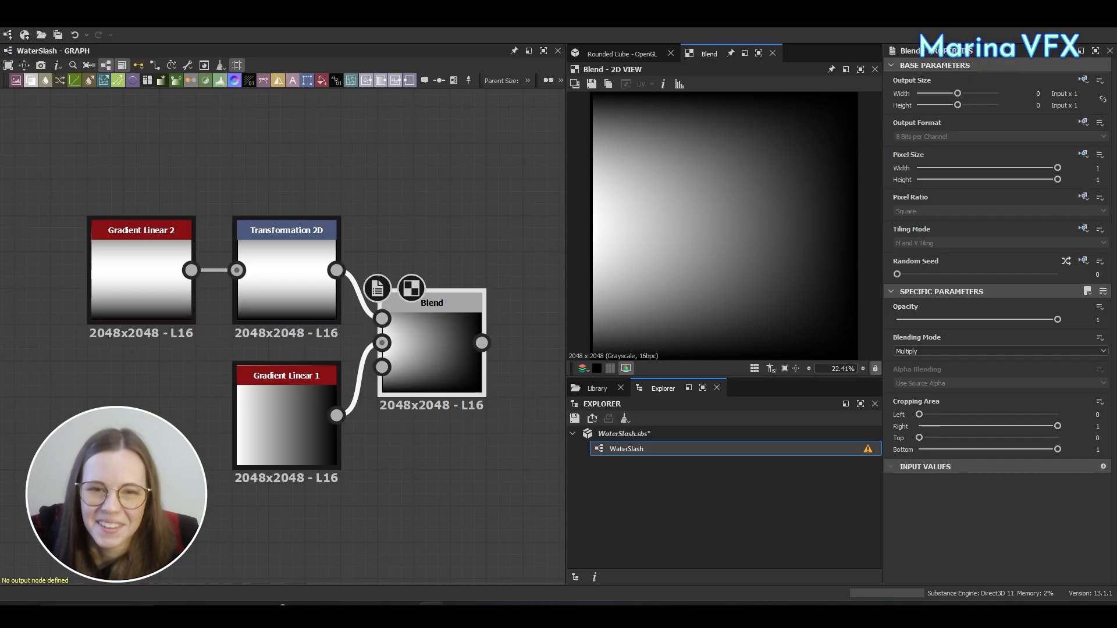
In Substance 3D Designer, insert a Levels node between the Gradient Linear 1 node and the Blend node's background input.
left_click_drag(362, 462, 298, 435)
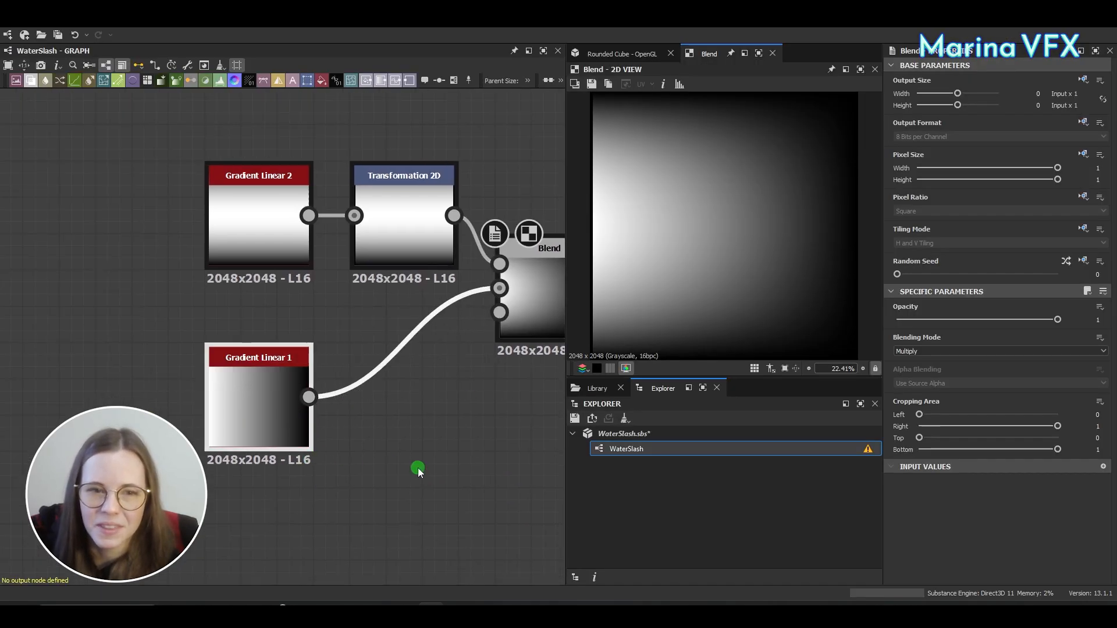
scroll(372, 441, "up", 4)
key("space")
type("level")
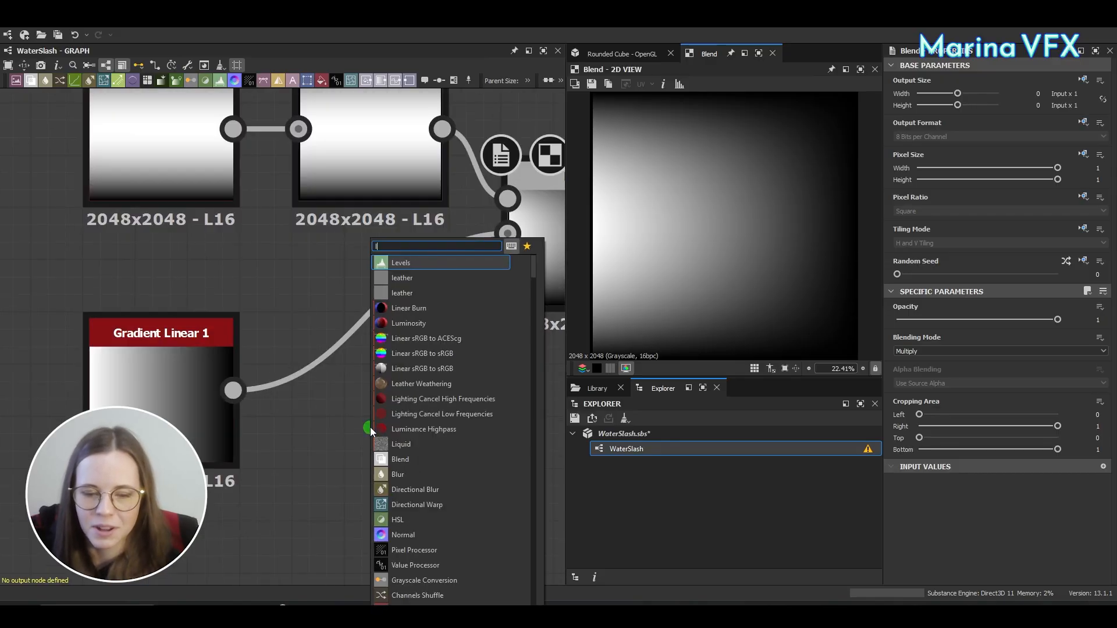
left_click(398, 265)
left_click_drag(233, 390, 299, 442)
left_click_drag(442, 443, 539, 232)
left_click_drag(425, 418, 405, 378)
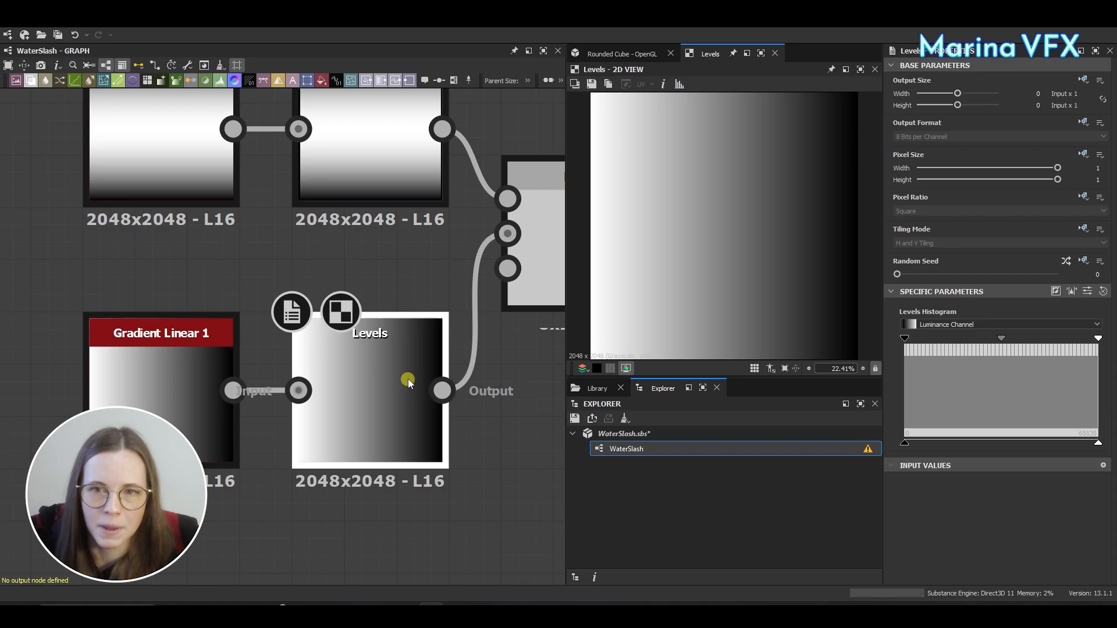
Brighten the midtones of the Levels node after Gradient Linear 1 by shifting the histogram's middle handle slightly towards black.
left_click_drag(1005, 343, 980, 341)
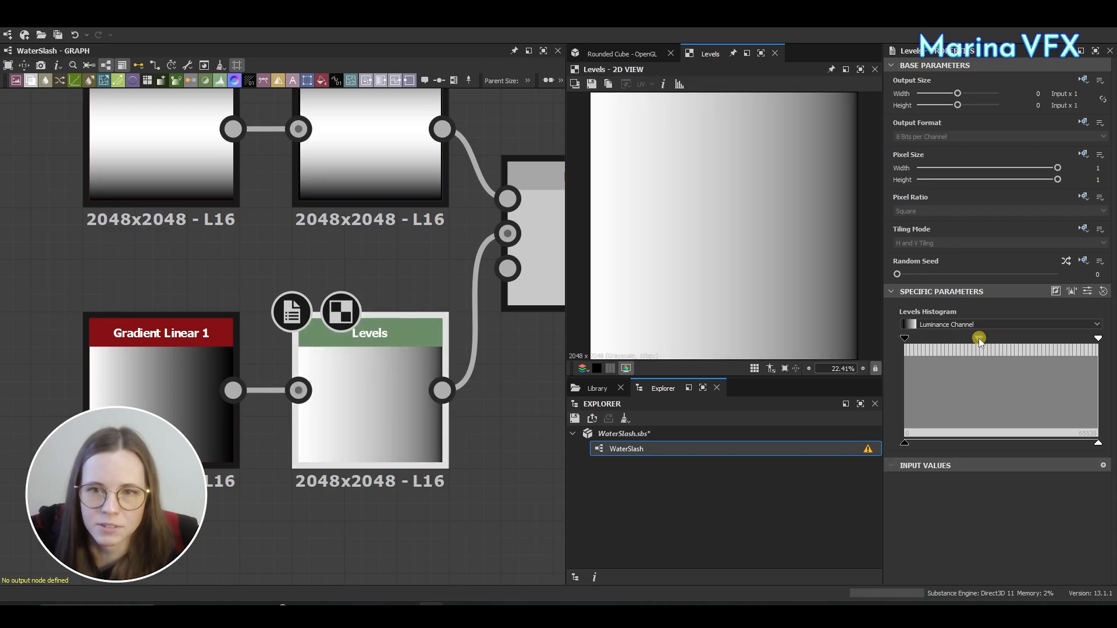
scroll(402, 410, "down", 2)
middle_click_drag(412, 447, 381, 411)
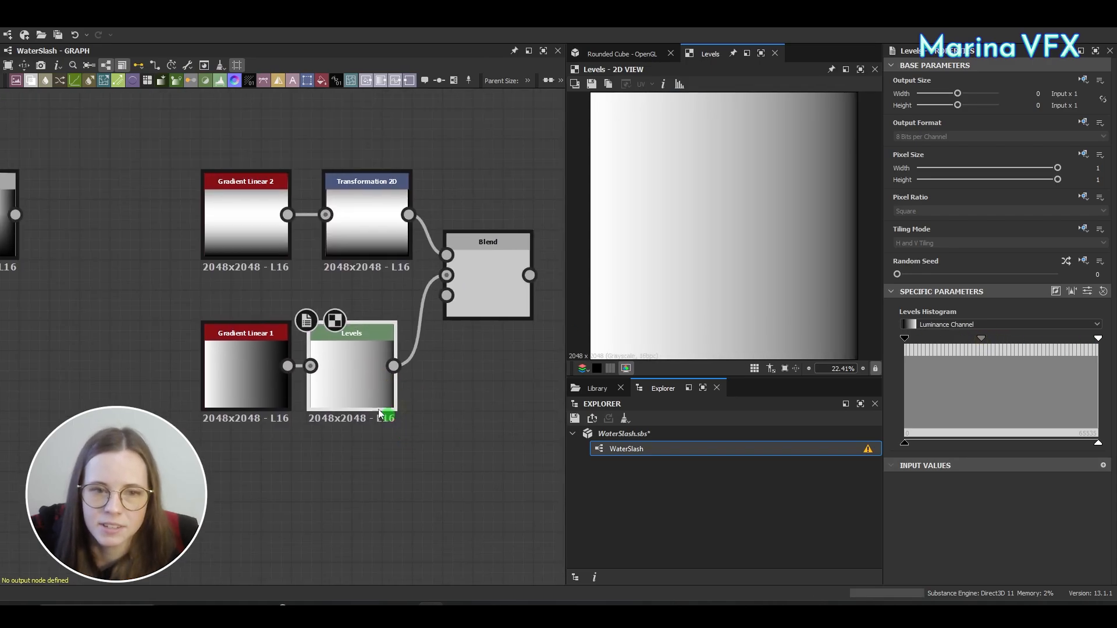
Paste a copy of the Gradient Linear 1 and Levels pair and place it below the originals.
middle_click_drag(420, 463, 406, 350)
key("ctrl+v")
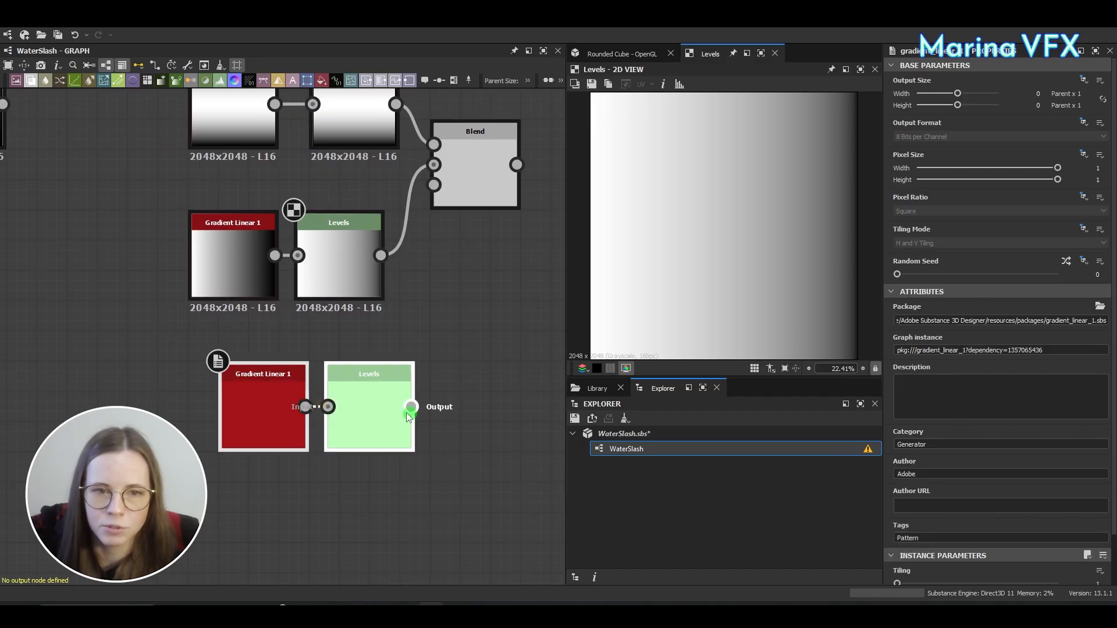
left_click_drag(382, 403, 337, 402)
left_click(428, 351)
Set the copied gradient's Rotation to 90° and pull the copied Levels' input white point close to the black end.
double_click(250, 401)
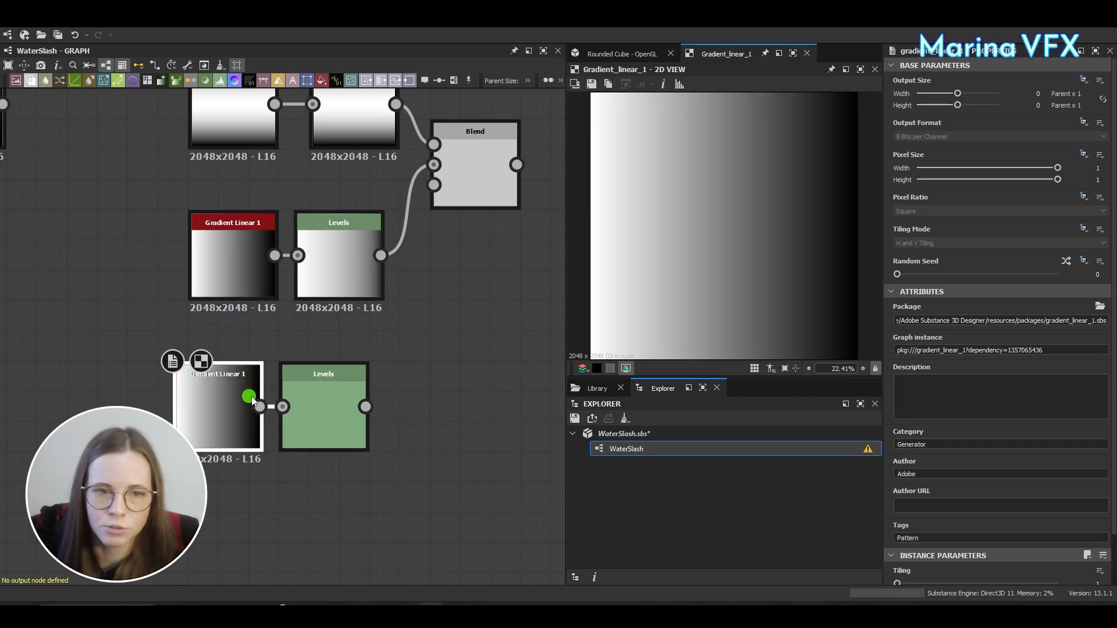
scroll(992, 452, "down", 2)
left_click(926, 579)
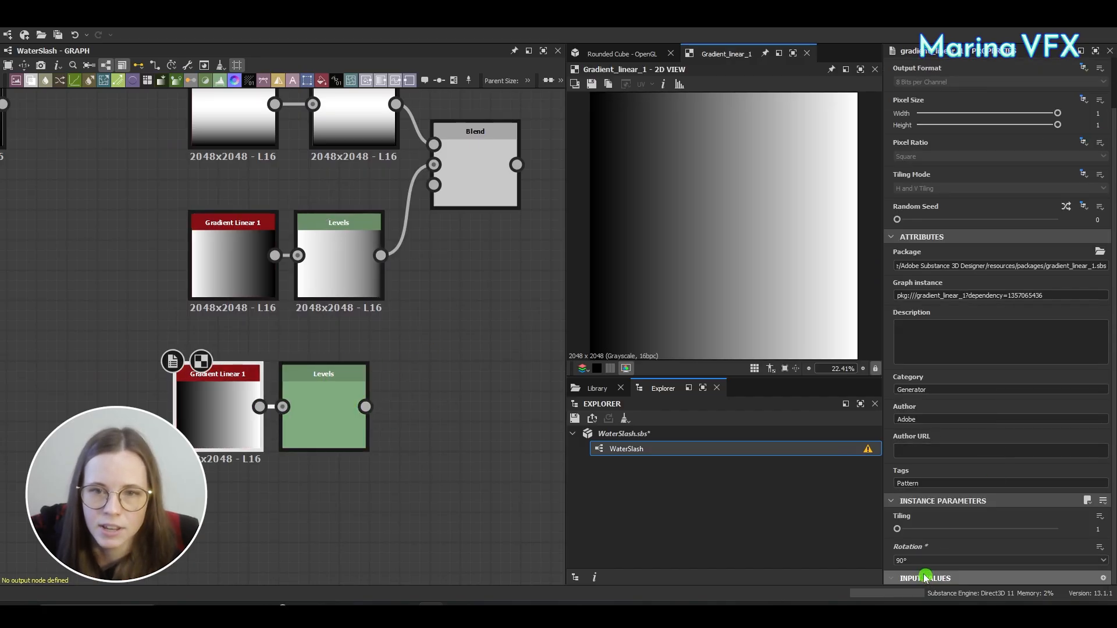
double_click(309, 419)
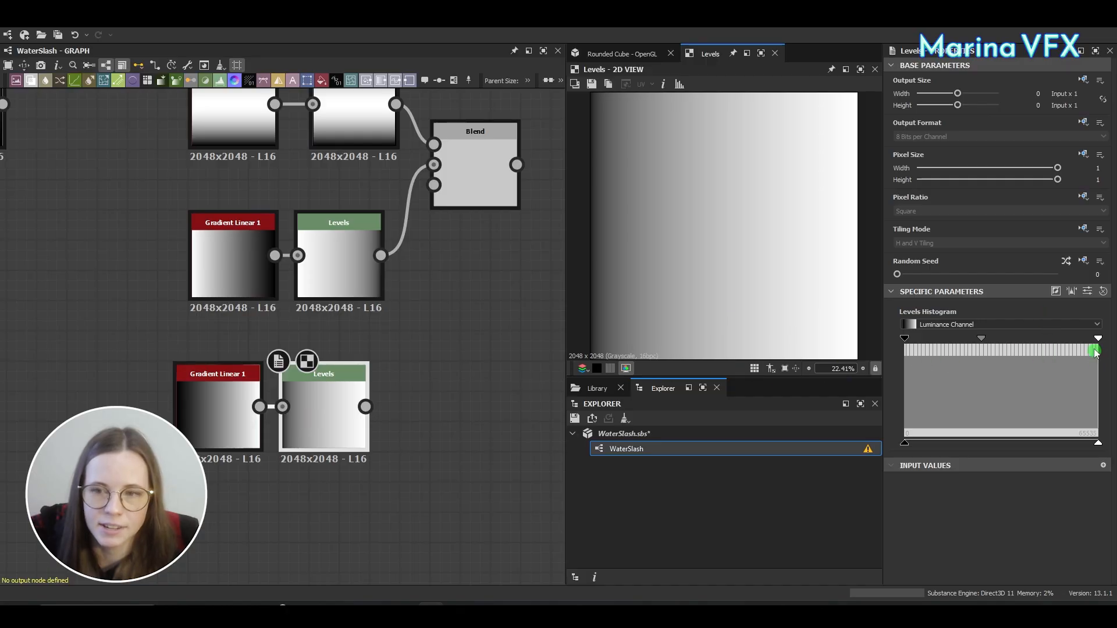
left_click_drag(1095, 352, 929, 341)
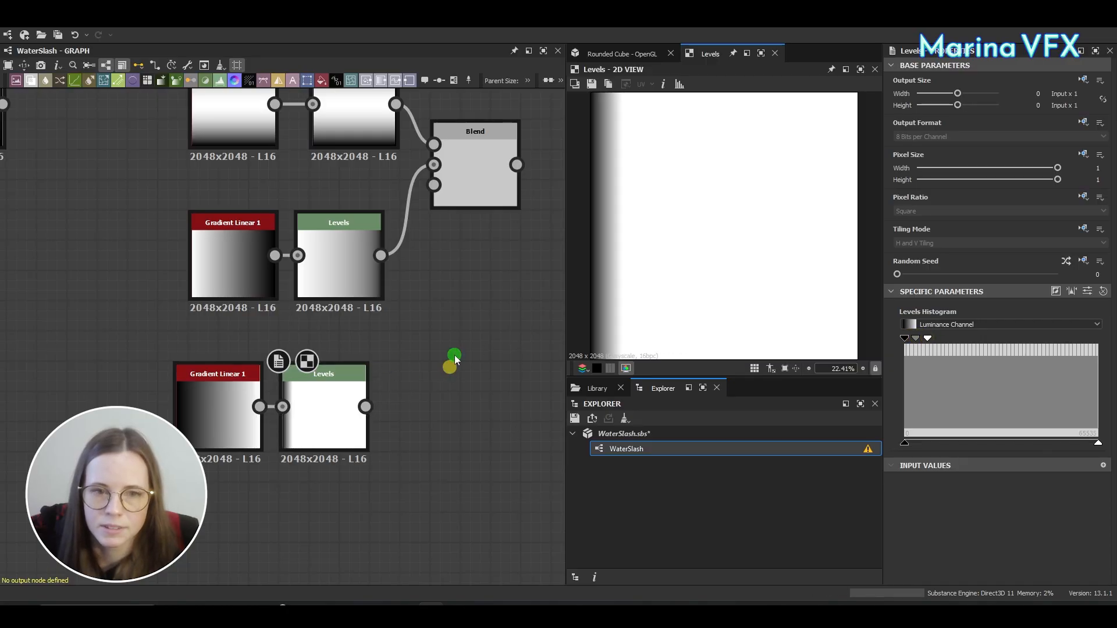
Combine the two Levels outputs in a new Blend node and choose a Blending Mode that darkens both side edges.
middle_click_drag(453, 360, 421, 370)
key("space")
left_click(489, 278)
left_click_drag(349, 266, 402, 275)
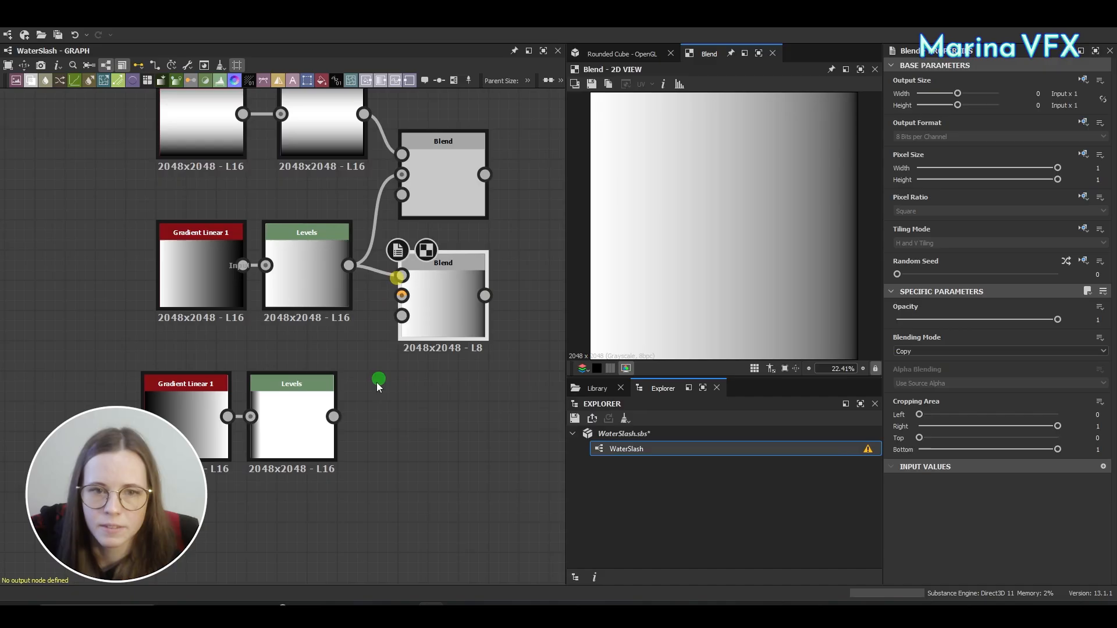
left_click_drag(333, 416, 401, 295)
left_click(997, 352)
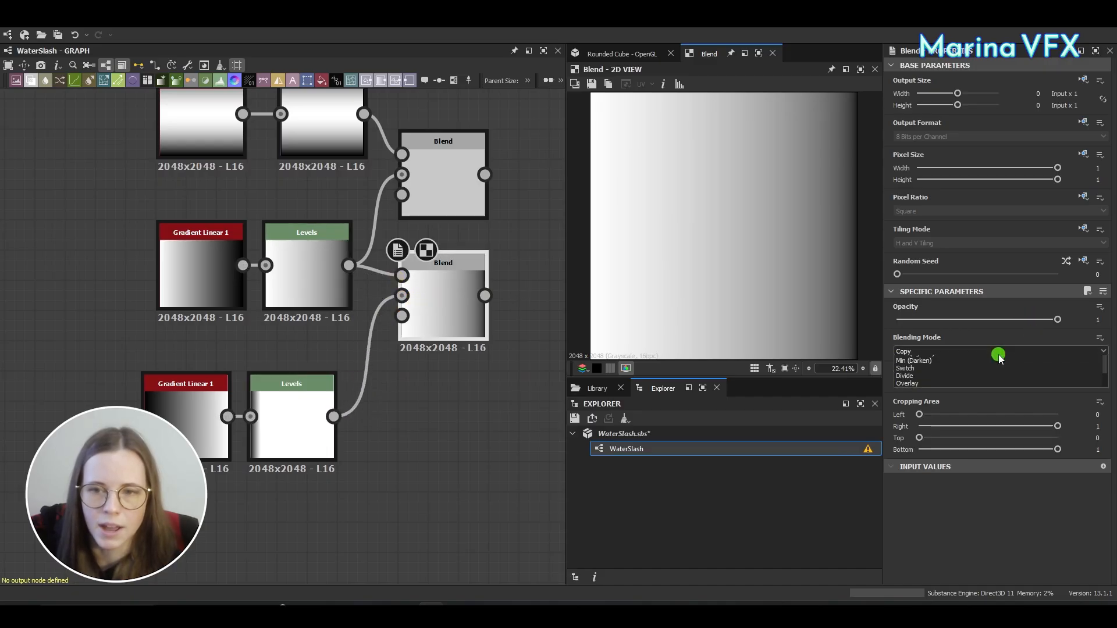
left_click(970, 387)
Feed the new Blend's output into the original Blend's background input and move the original Blend further right to make room.
left_click_drag(436, 336, 437, 367)
left_click_drag(485, 326, 402, 174)
double_click(453, 175)
middle_click_drag(534, 260, 425, 327)
left_click_drag(360, 270, 518, 256)
Insert a Blur HQ Grayscale node between the two Blend nodes and preview the final Blend.
middle_click_drag(399, 394, 347, 393)
left_click(346, 394)
key("space")
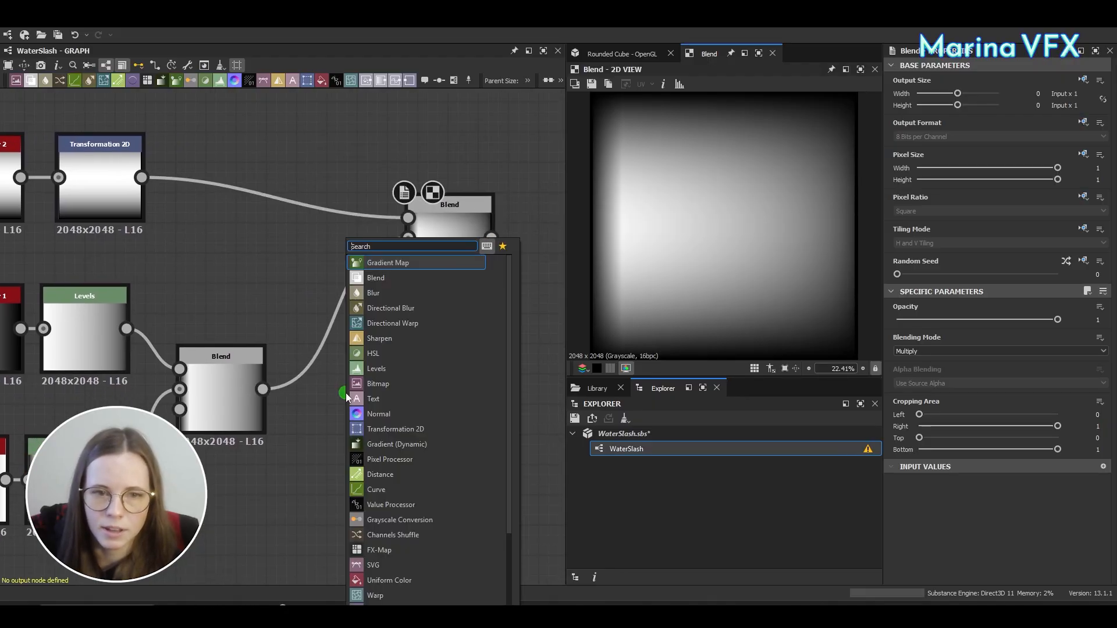
type("blur")
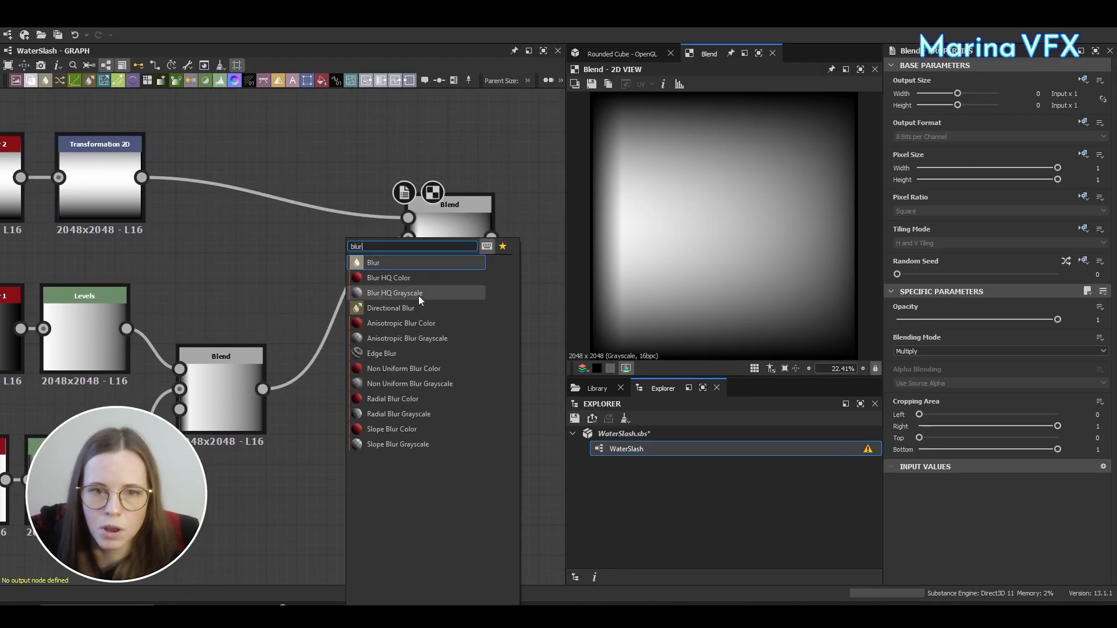
left_click(418, 296)
left_click_drag(281, 398, 300, 389)
left_click(638, 108)
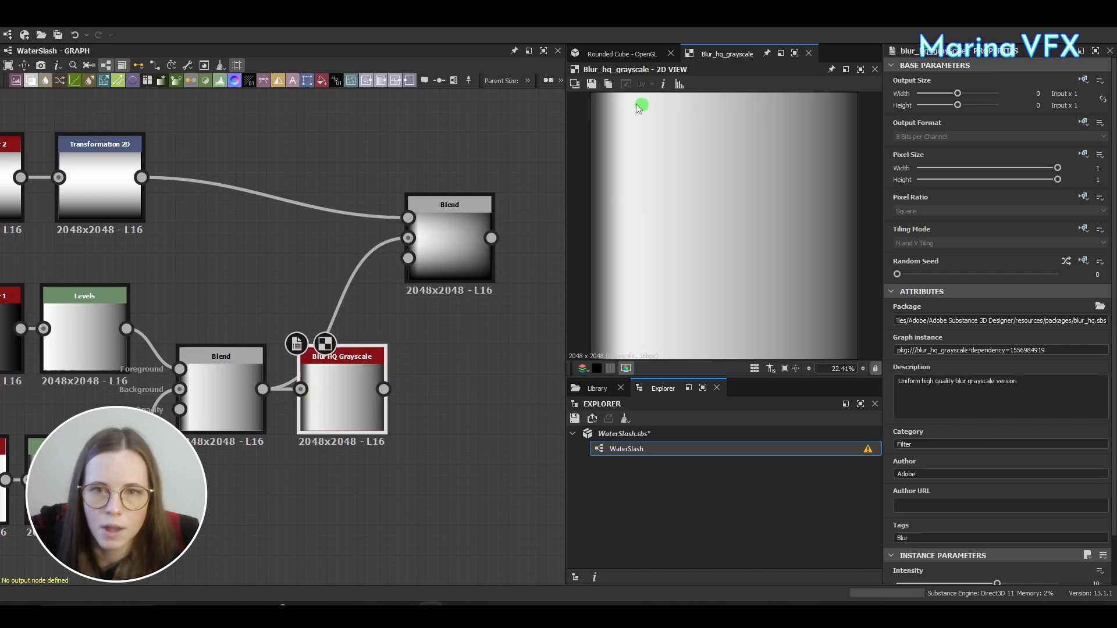
left_click_drag(385, 391, 428, 235)
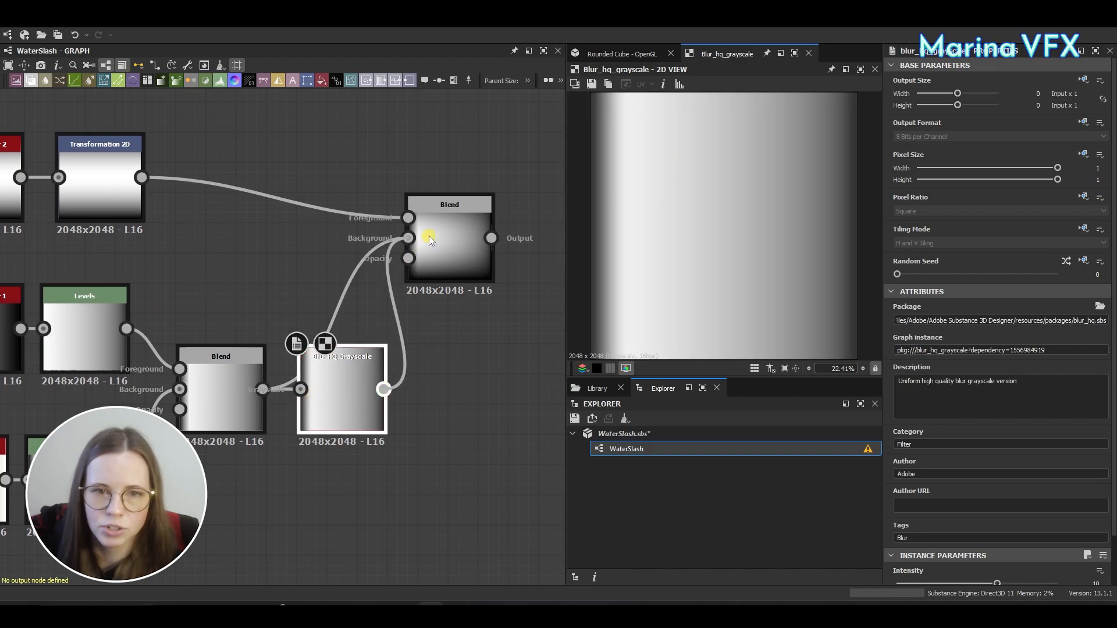
double_click(442, 242)
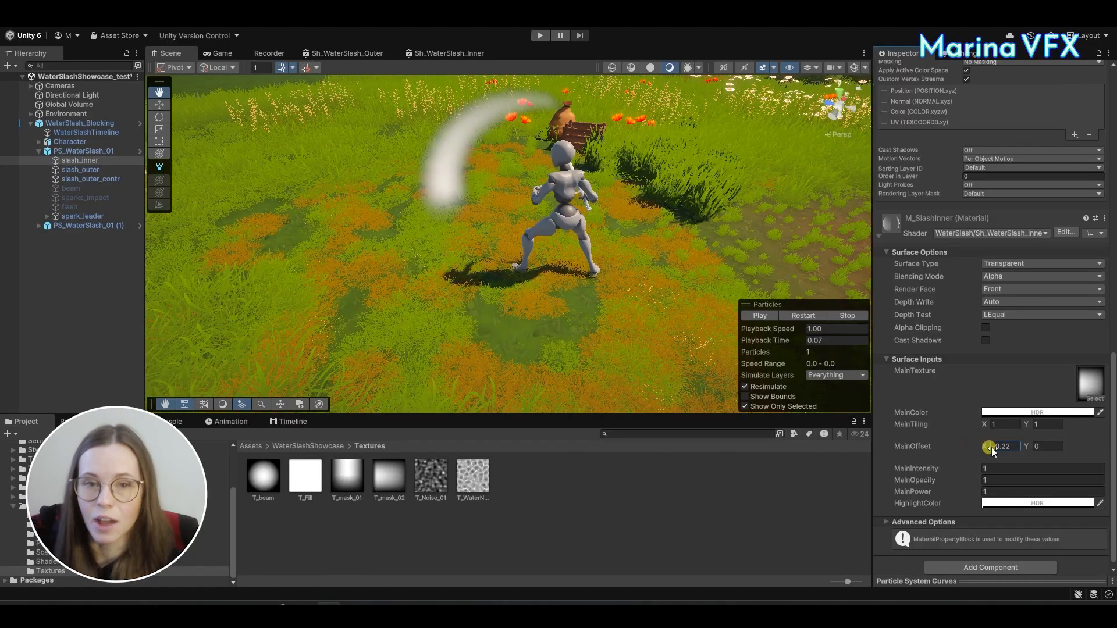
In Unity, shift M_SlashInner's MainOffset X to -0.09 and raise its MainPower to 1.3.
mouse_move(992, 450)
left_mouse_down()
mouse_move(989, 460)
mouse_move(999, 446)
mouse_move(983, 444)
mouse_move(1010, 445)
mouse_move(984, 444)
mouse_move(999, 451)
left_mouse_up()
mouse_move(981, 490)
left_mouse_down()
mouse_move(1034, 488)
mouse_move(1015, 505)
mouse_move(974, 492)
mouse_move(989, 499)
left_mouse_up()
Set M_SlashInner's MainOpacity to 2, try a MainPower of 0.5, and settle on a MainPower of 1.
left_click(981, 482)
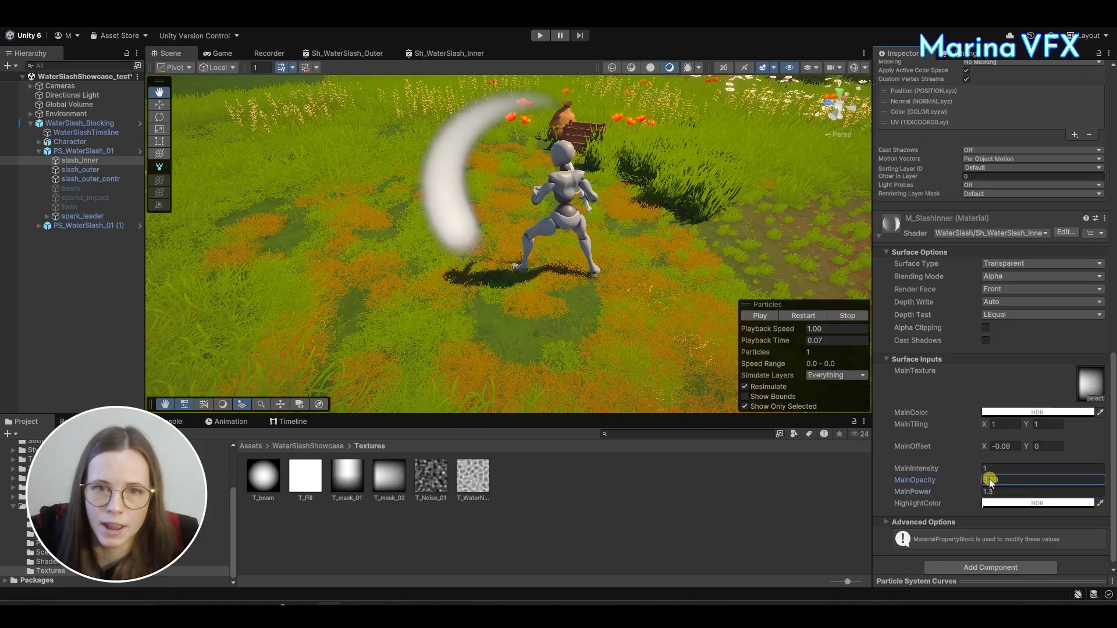
type("2")
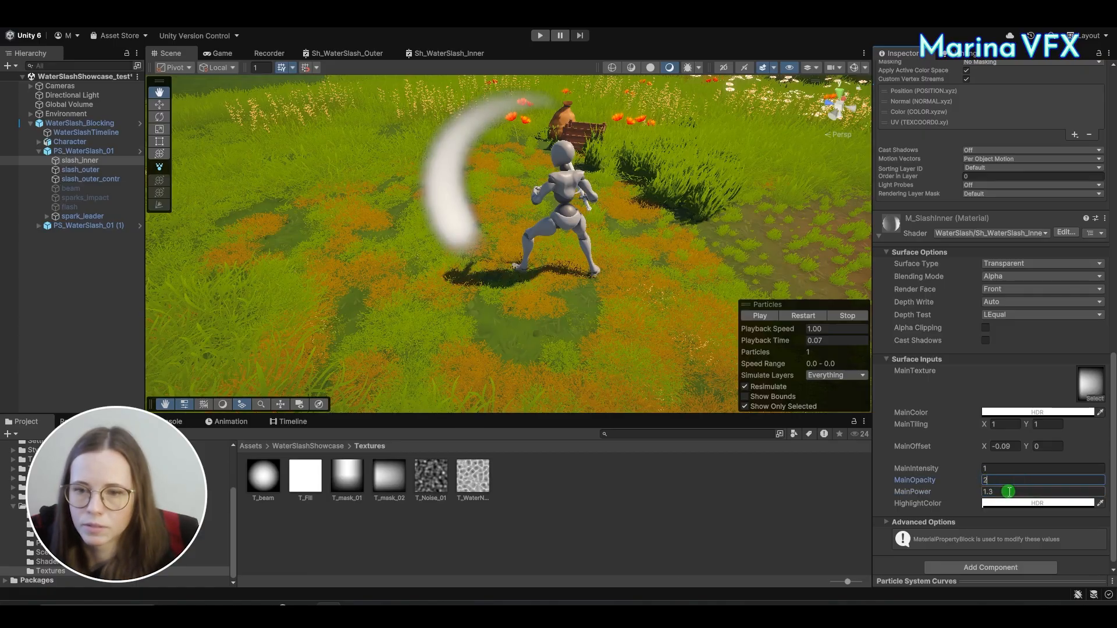
left_click(1009, 493)
type("0.5")
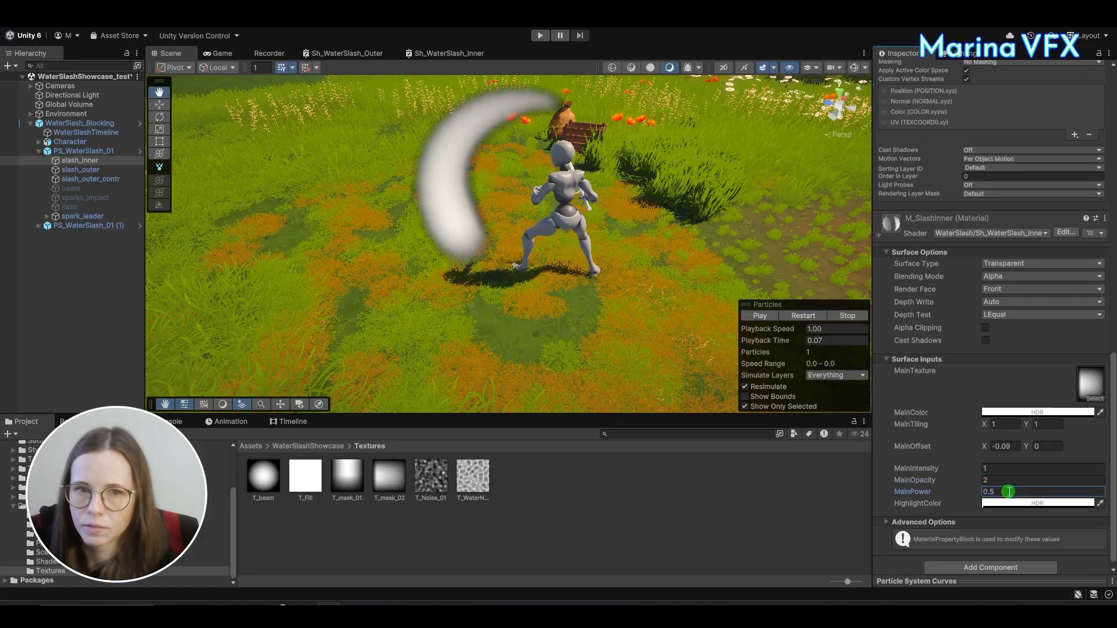
type("1")
key("Tab")
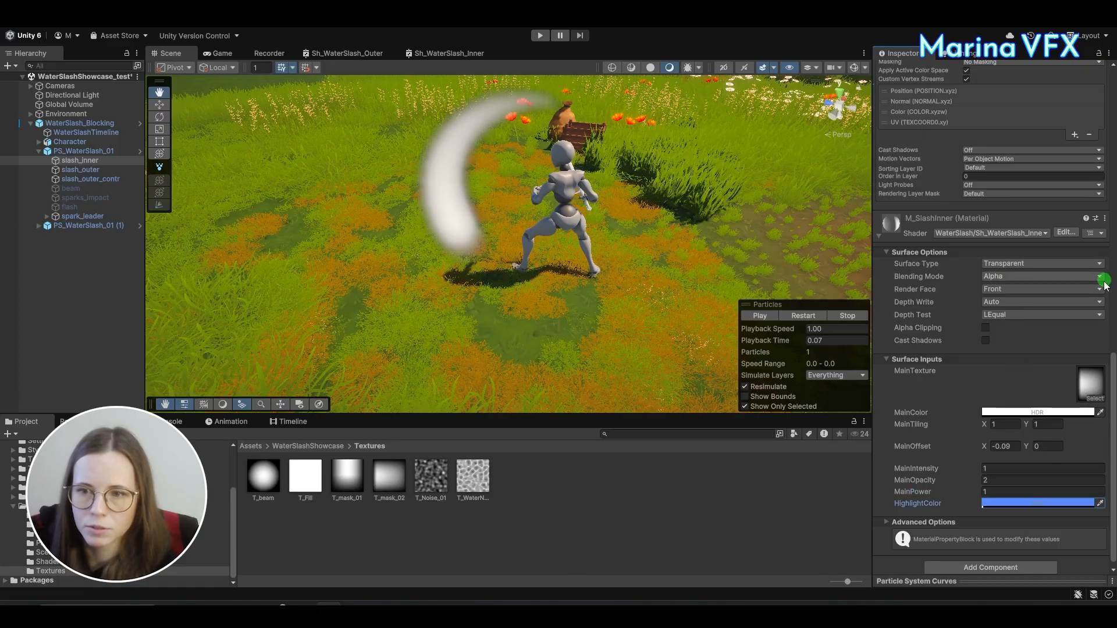
Set M_SlashInner's MainColor to a saturated blue, about H 225, S 96, V 91, with Intensity 0.
left_click(1001, 413)
left_click(1004, 412)
left_click(1071, 354)
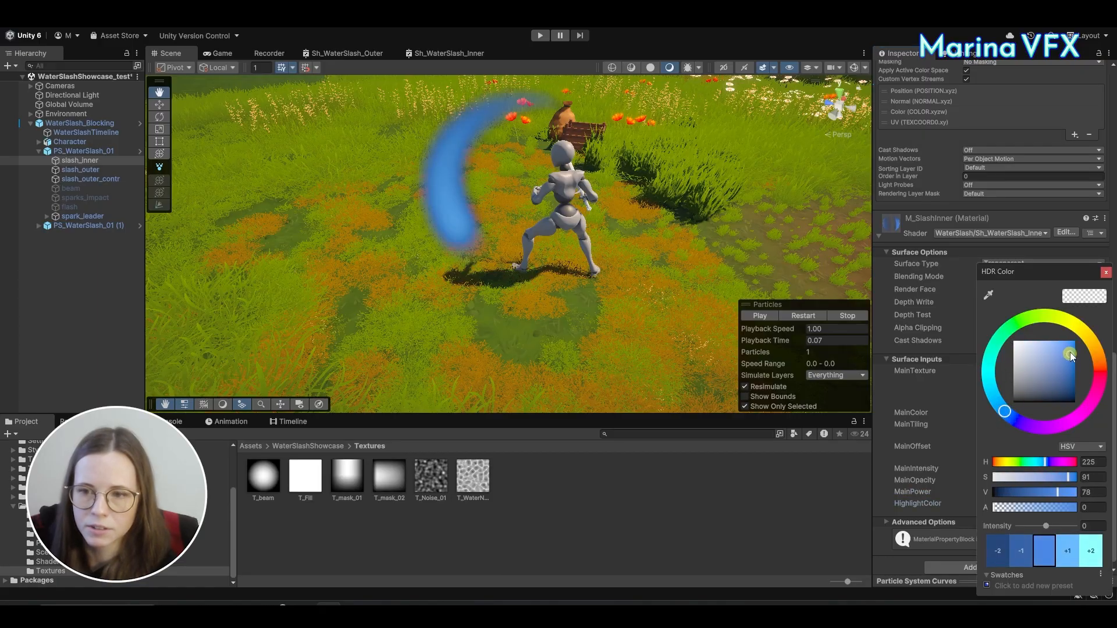
left_click_drag(1073, 357, 1070, 341)
mouse_move(1045, 526)
left_mouse_down()
mouse_move(1077, 526)
mouse_move(1050, 526)
left_mouse_up()
left_click(1097, 530)
type("0")
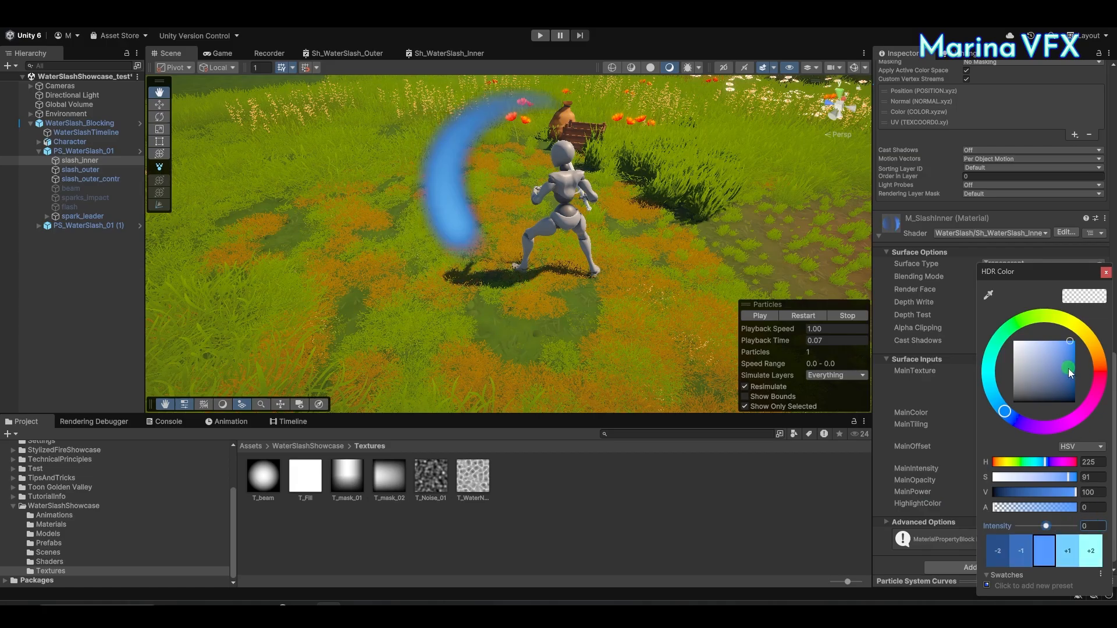
left_click_drag(1070, 373, 1075, 351)
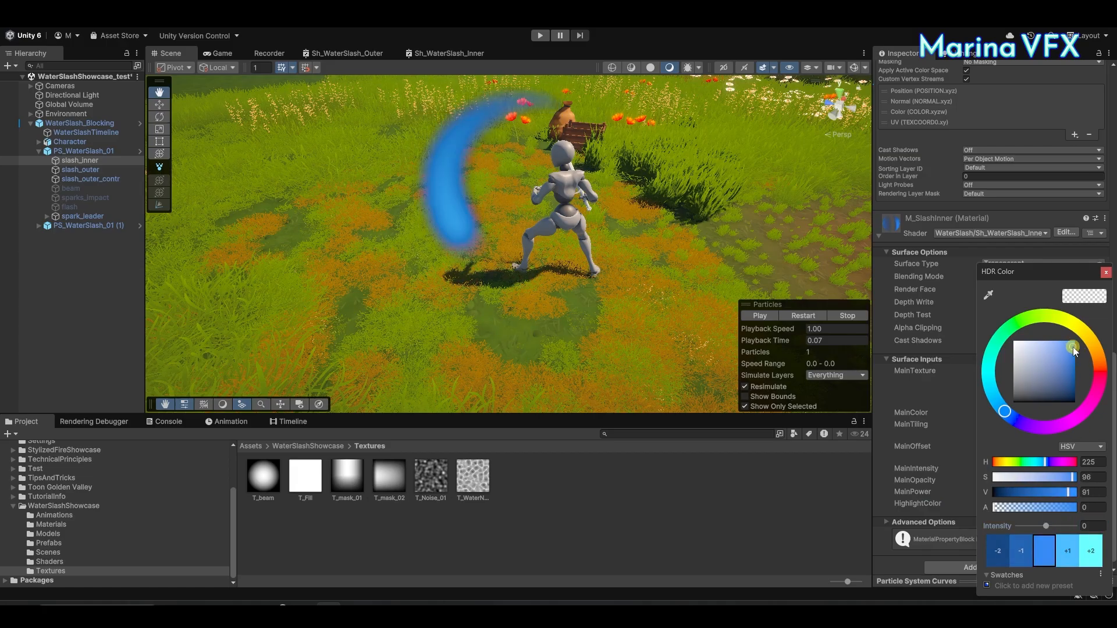
left_click(1107, 273)
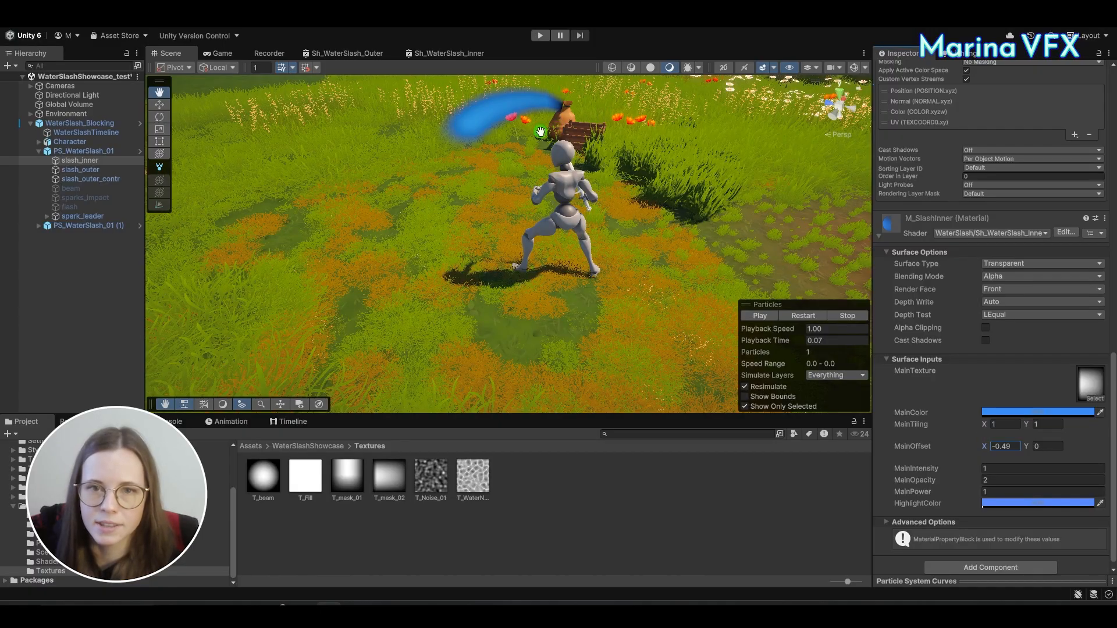
Open the Sh_WaterSlash_Inner shader graph and maximize it.
left_click(438, 59)
right_click(431, 58)
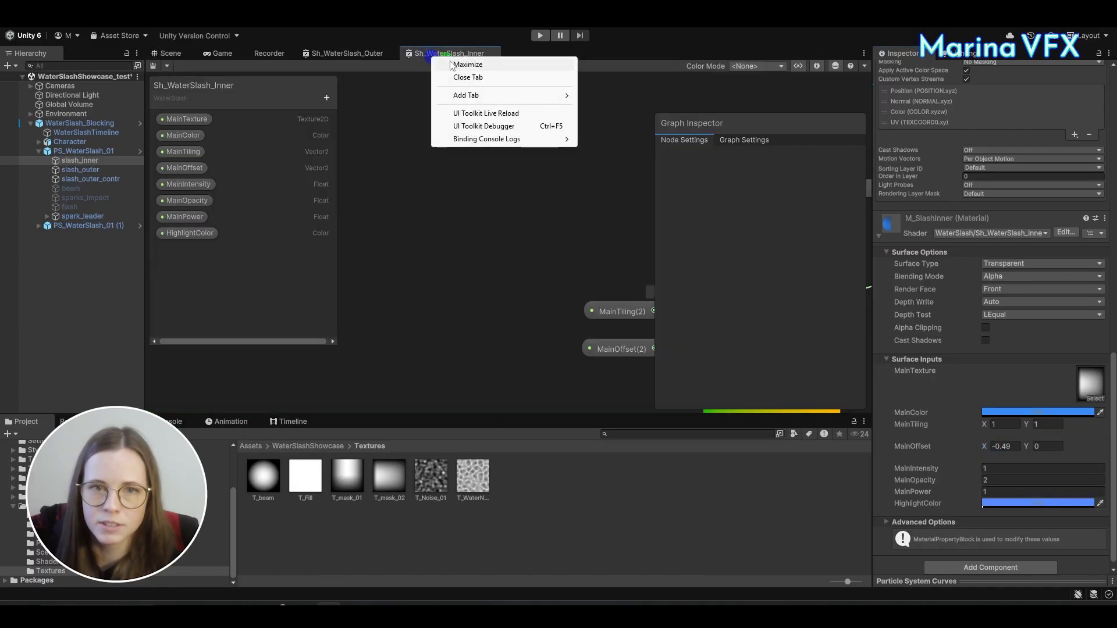
left_click(467, 65)
left_click(604, 207)
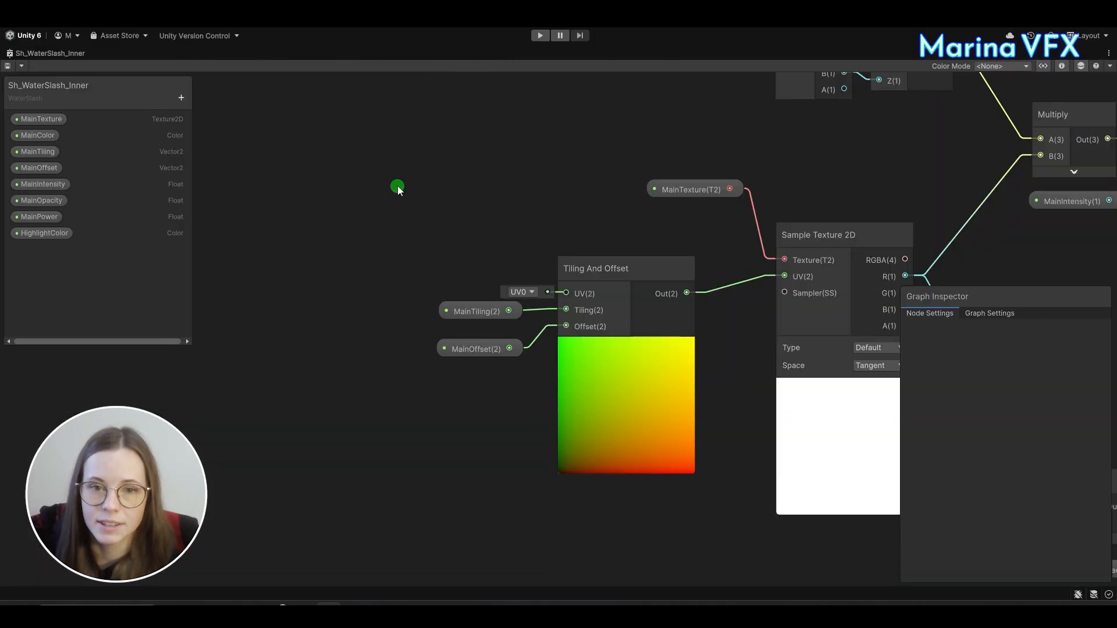
Move the texture sampling nodes and the Power, Multiply and Saturate chain further left in the graph.
left_click_drag(751, 368, 816, 399)
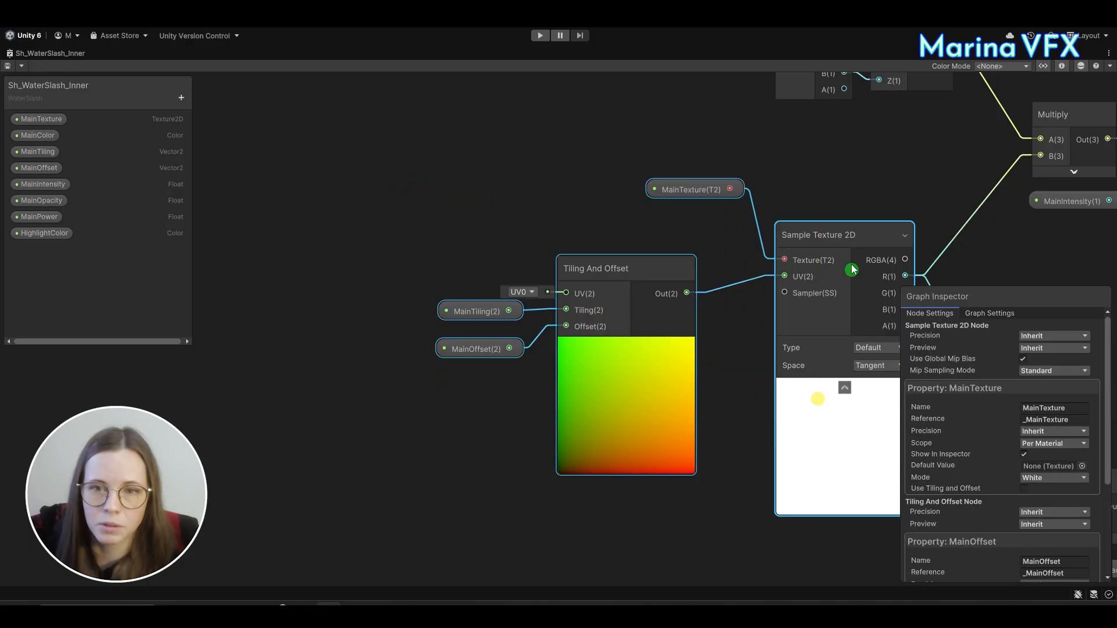
left_click_drag(833, 226, 607, 226)
scroll(819, 275, "down", 3)
middle_click_drag(837, 275, 483, 173)
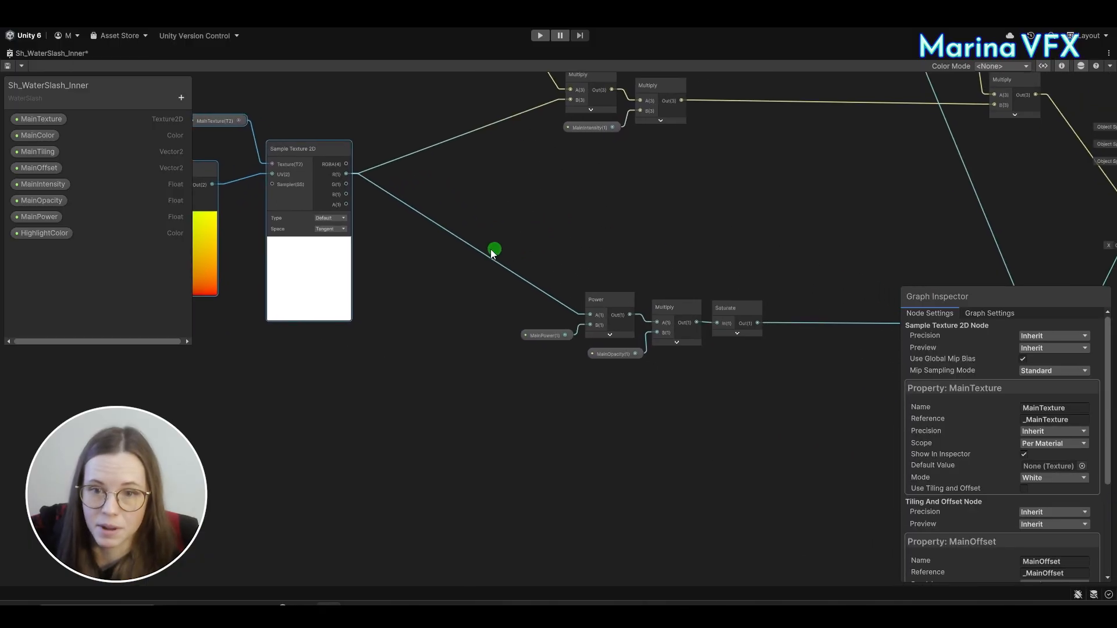
left_click_drag(494, 252, 800, 388)
left_click_drag(744, 314, 652, 280)
Move the final alpha Multiply node further left to free space before the Fragment block.
middle_click_drag(828, 350, 495, 405)
left_click_drag(723, 365, 727, 343)
middle_click_drag(678, 256, 653, 357)
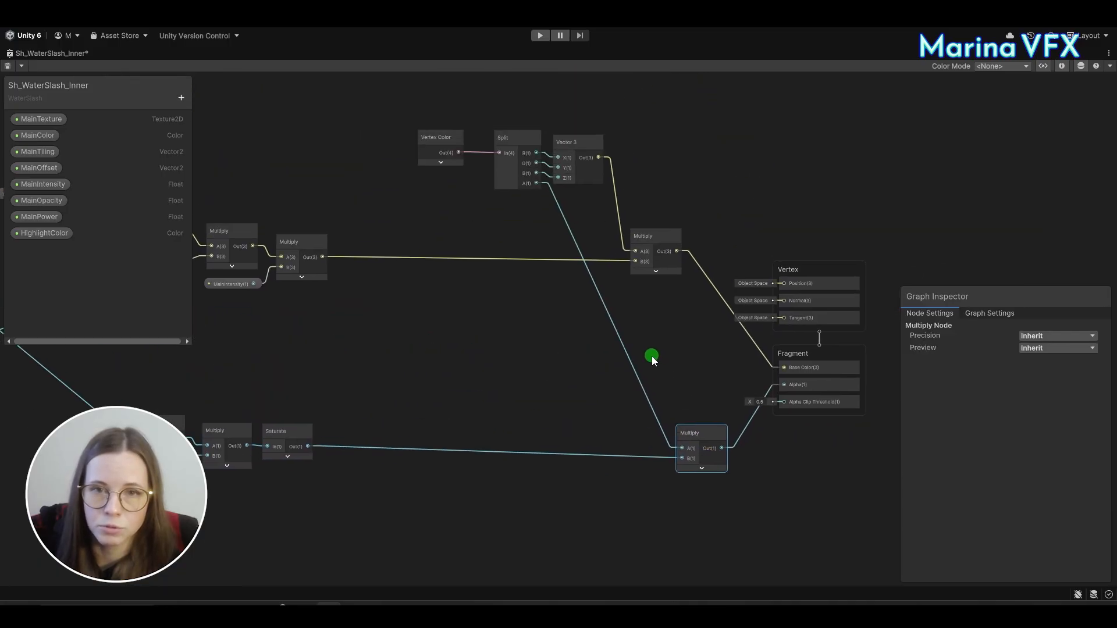
middle_click_drag(441, 487, 574, 481)
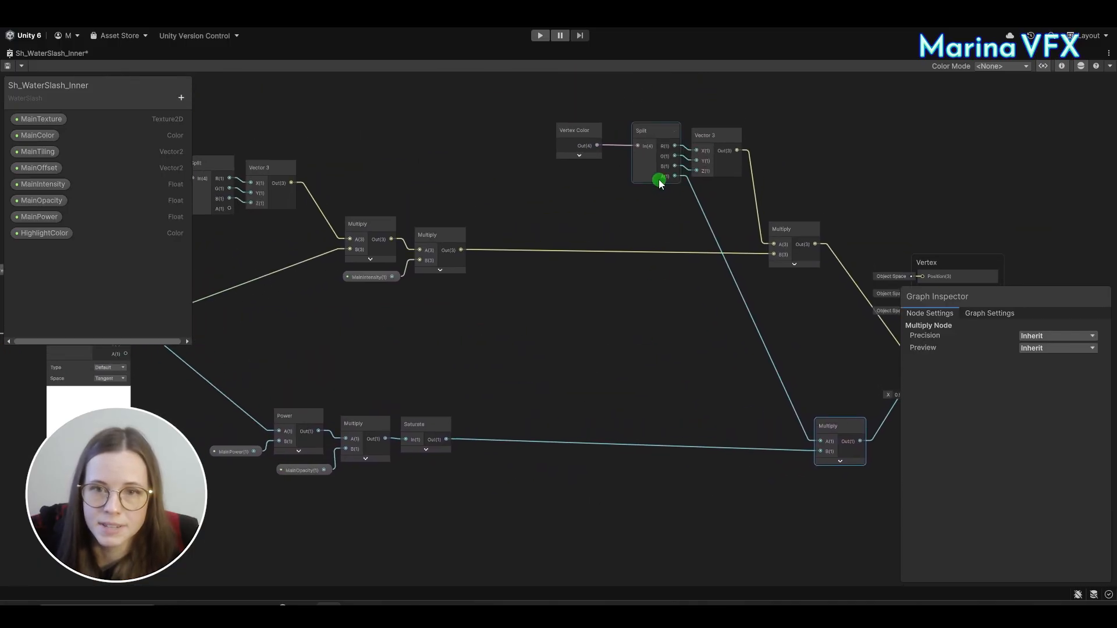
left_click_drag(825, 424, 615, 441)
left_click(739, 386)
Add a new Multiply node between the existing alpha Multiply and the Fragment block.
middle_click_drag(701, 374, 653, 358)
key("space")
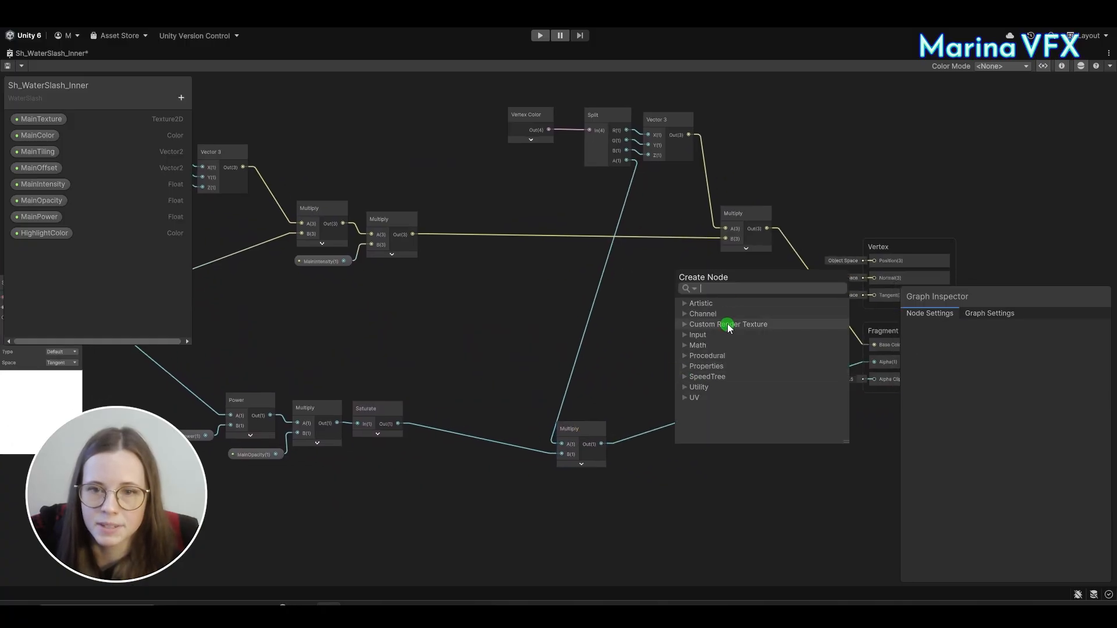
left_click(608, 324)
key("space")
type("mult")
double_click(708, 355)
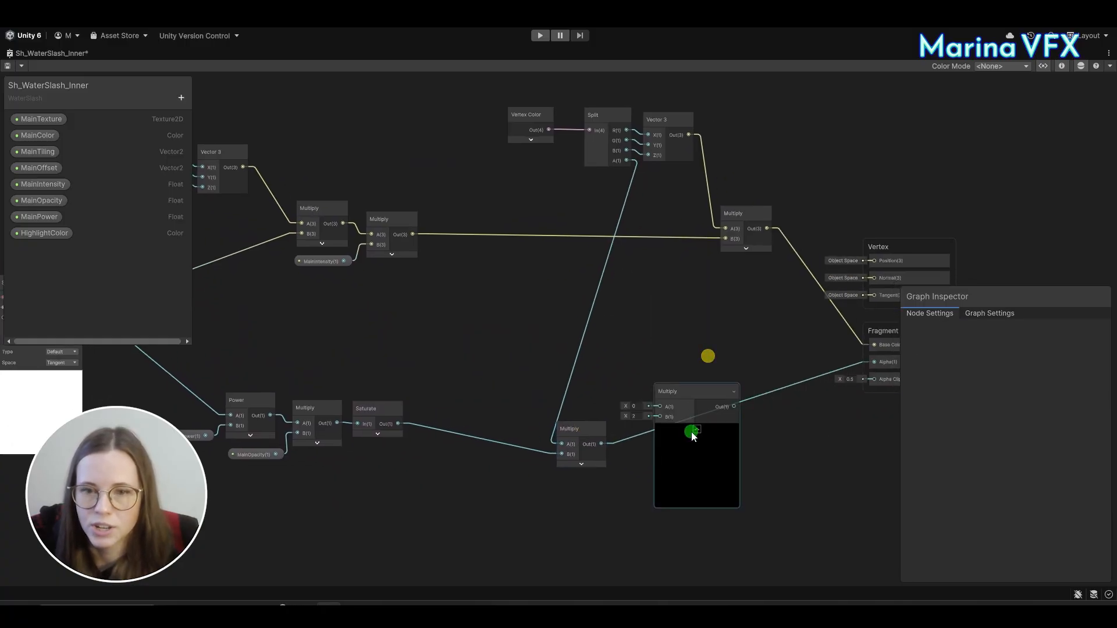
Wire the Split node's R output and the existing alpha Multiply into the new Multiply, and connect its result to Fragment Alpha.
scroll(690, 434, "up", 3)
left_click_drag(545, 449, 641, 406)
left_click_drag(666, 367, 710, 327)
middle_click_drag(709, 281, 706, 415)
scroll(706, 379, "down", 3)
left_click_drag(632, 195, 693, 446)
middle_click_drag(724, 382, 673, 354)
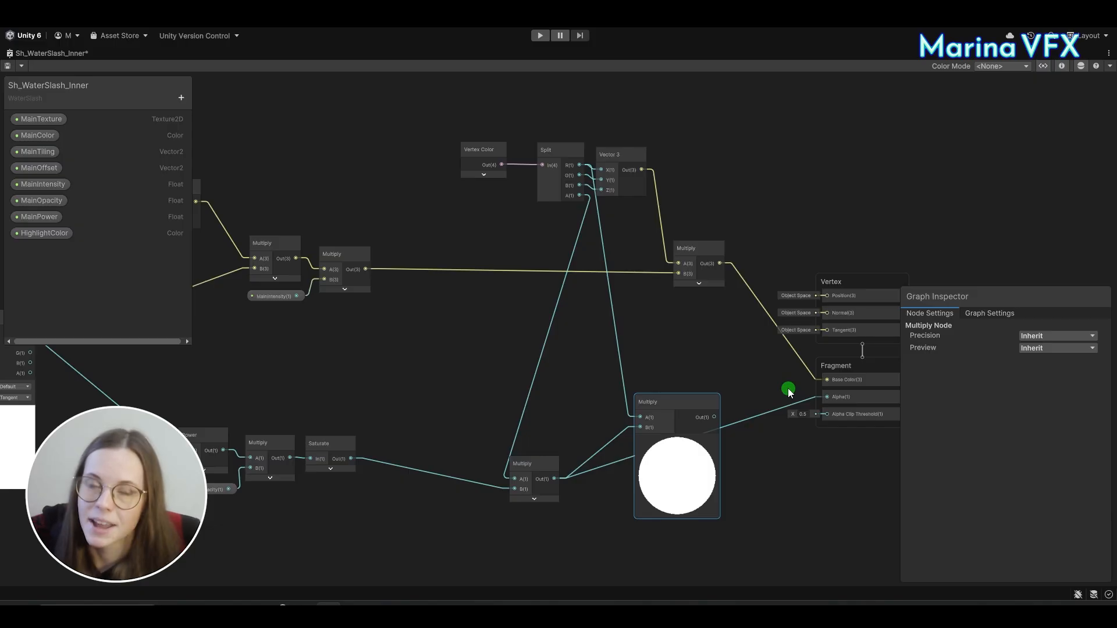
left_click_drag(717, 418, 827, 397)
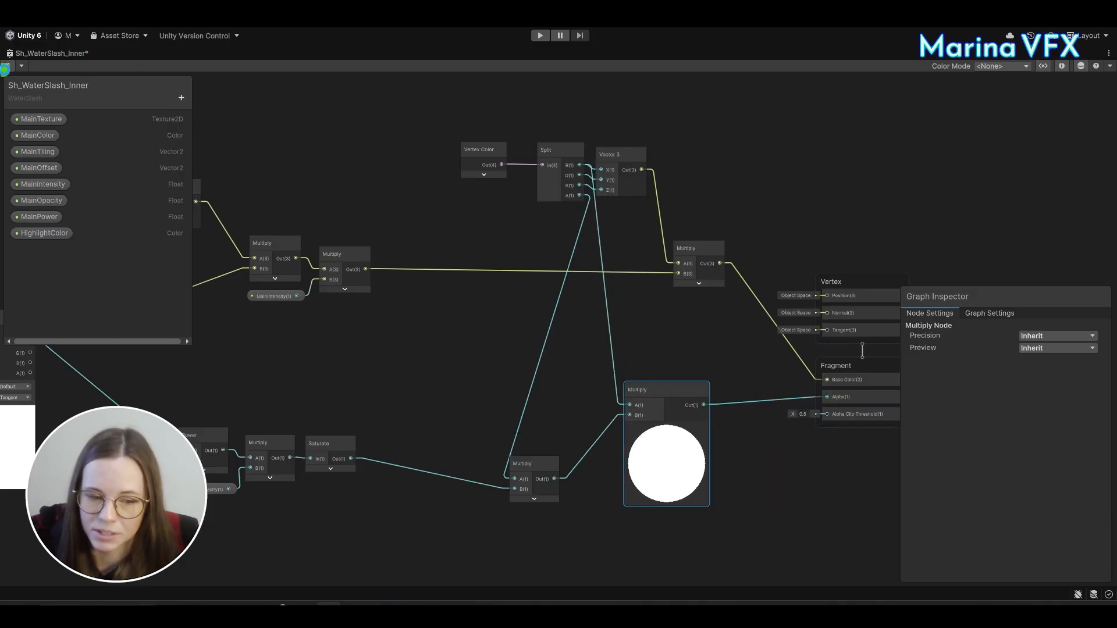
Save the shader graph and return to the Scene view in the normal layout.
right_click(122, 54)
left_click(153, 63)
left_click(165, 55)
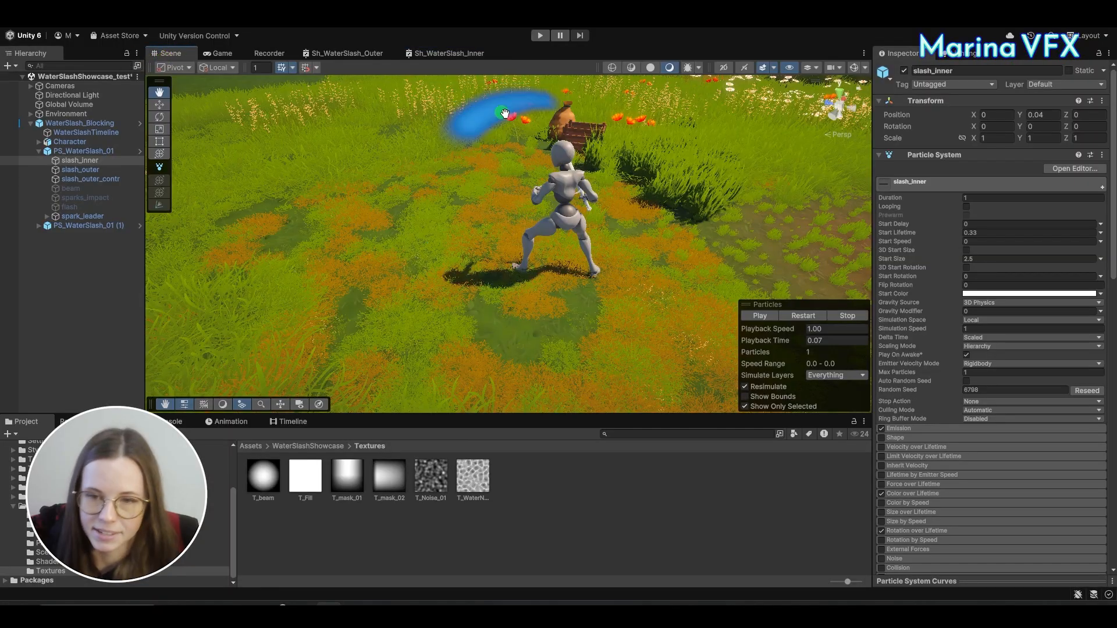
Vary M_SlashInner's MainOffset X to about -0.34 to test the slash with the updated shader.
left_click(797, 345)
scroll(1010, 347, "down", 10)
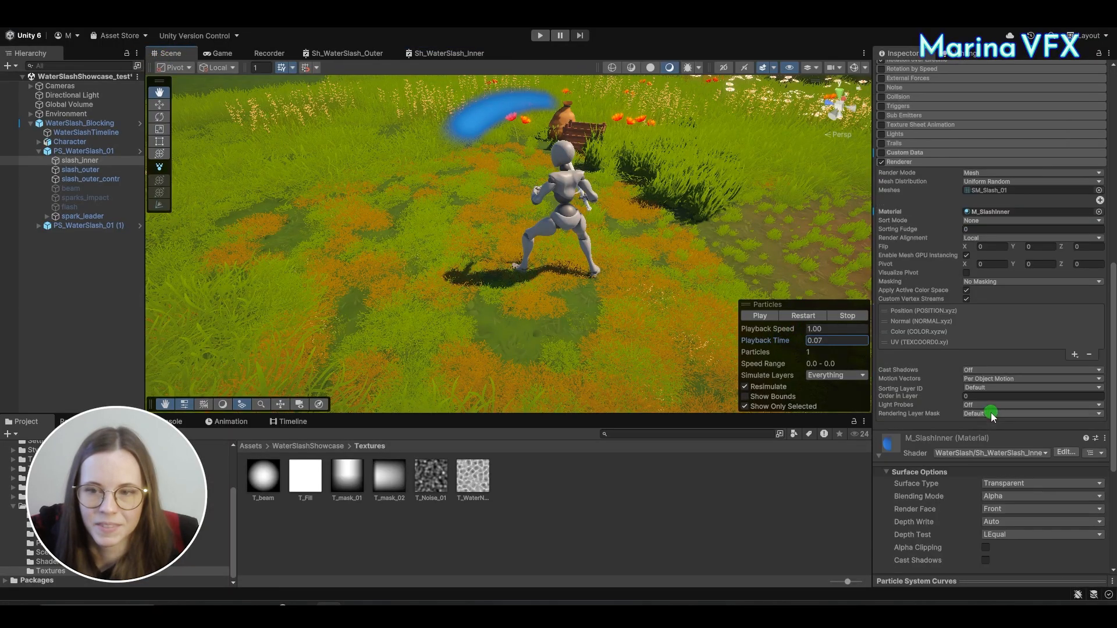
scroll(997, 513, "down", 4)
left_click_drag(983, 479, 973, 456)
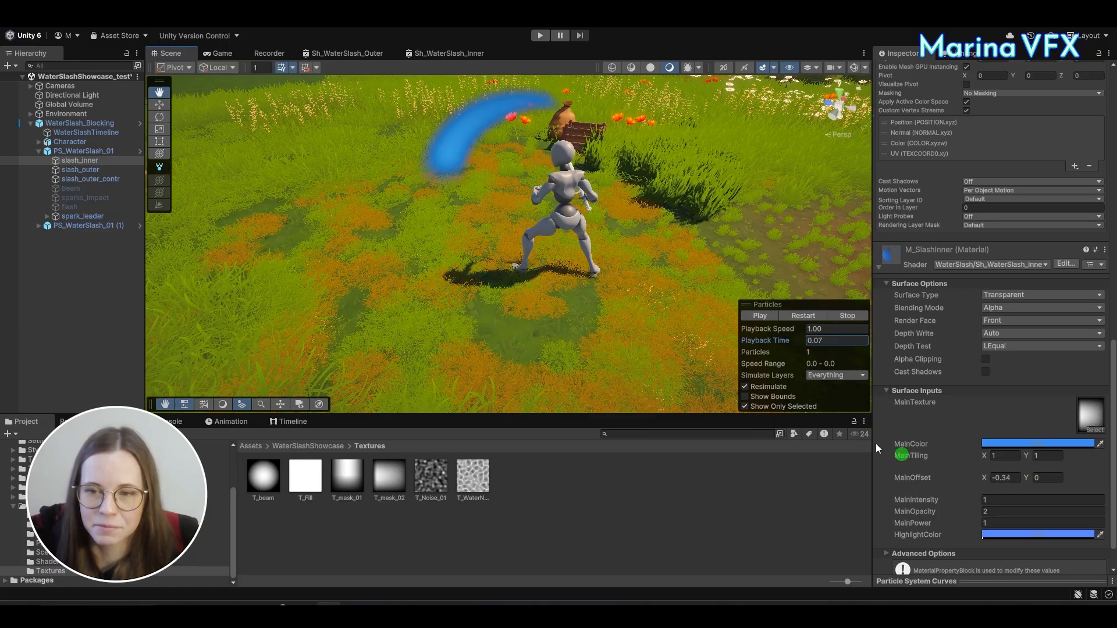
Open the Sh_WaterSlash_Inner graph maximized and move the MainOffset node well away from Tiling And Offset.
left_click(432, 58)
right_click(433, 58)
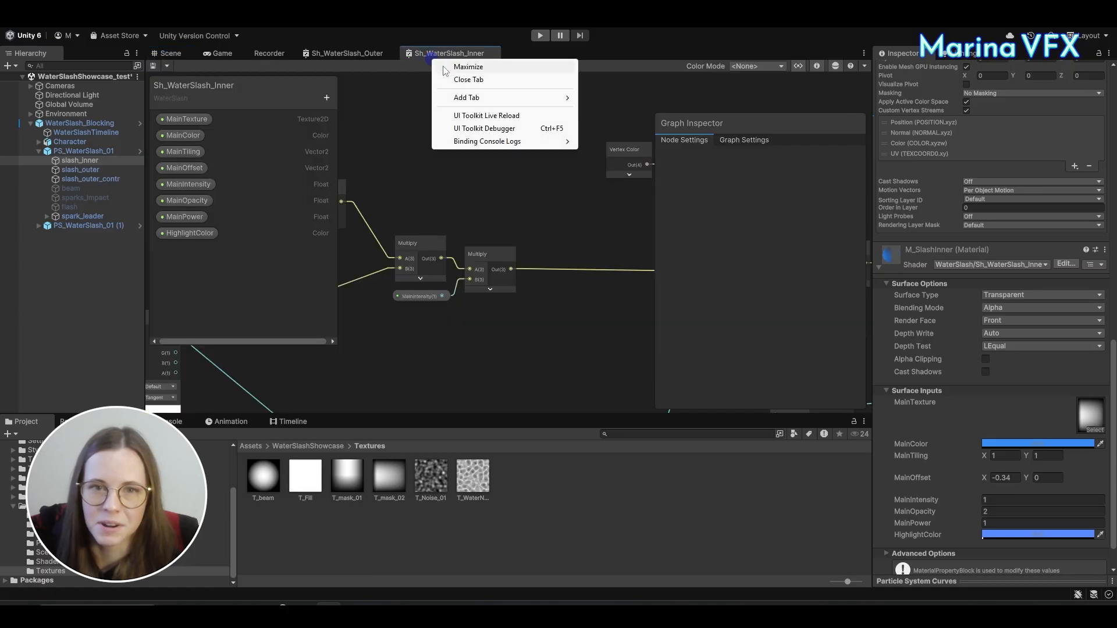
left_click(457, 67)
scroll(448, 351, "down", 3)
middle_click_drag(448, 351, 814, 325)
scroll(474, 314, "up", 5)
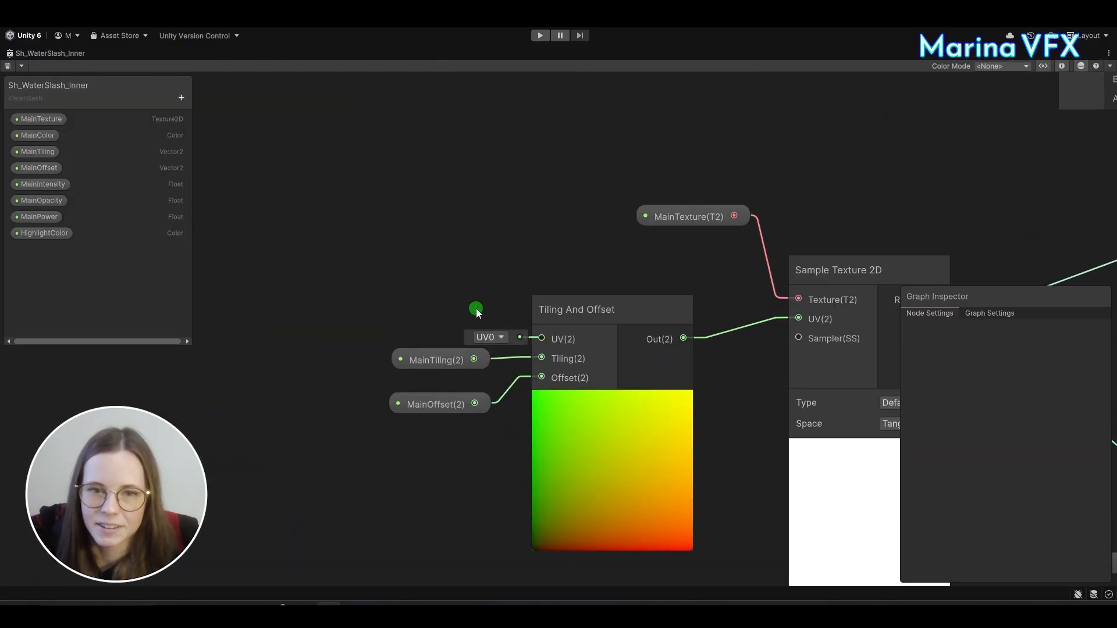
middle_click_drag(473, 311, 666, 187)
left_click(617, 284)
left_click_drag(617, 282, 409, 242)
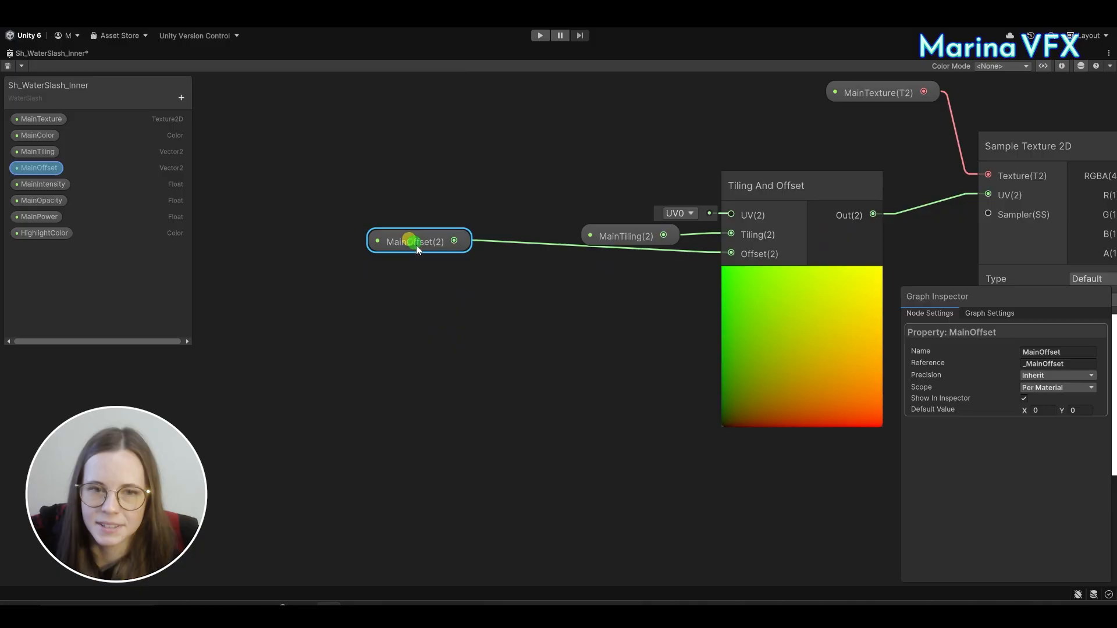
Add a UV node below MainOffset and collapse its preview.
left_click(454, 313)
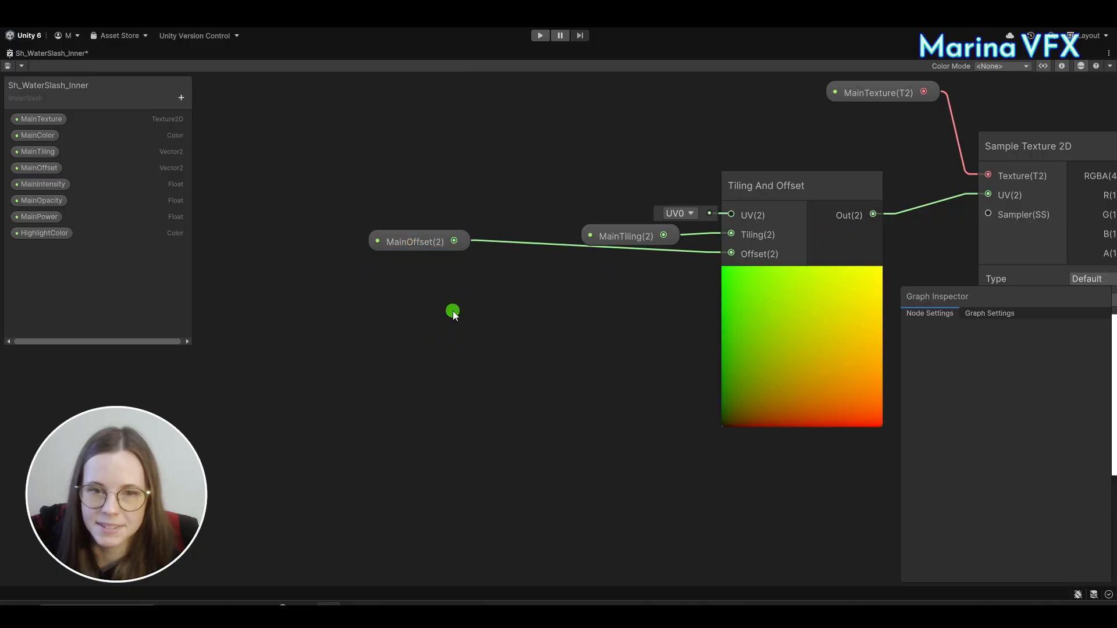
key("space")
type("uv")
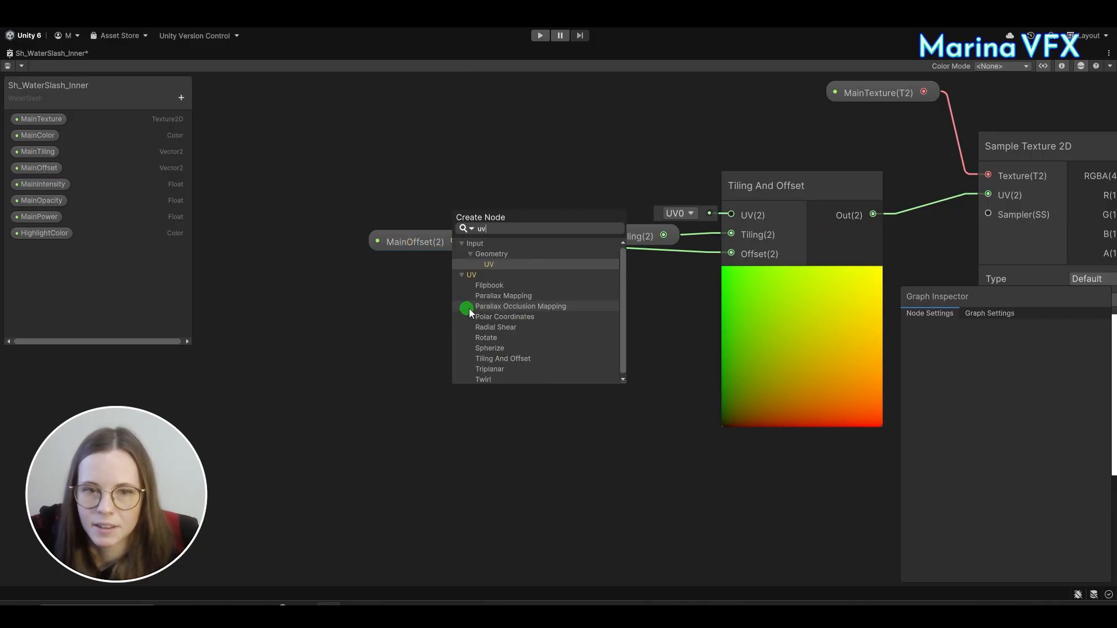
double_click(489, 264)
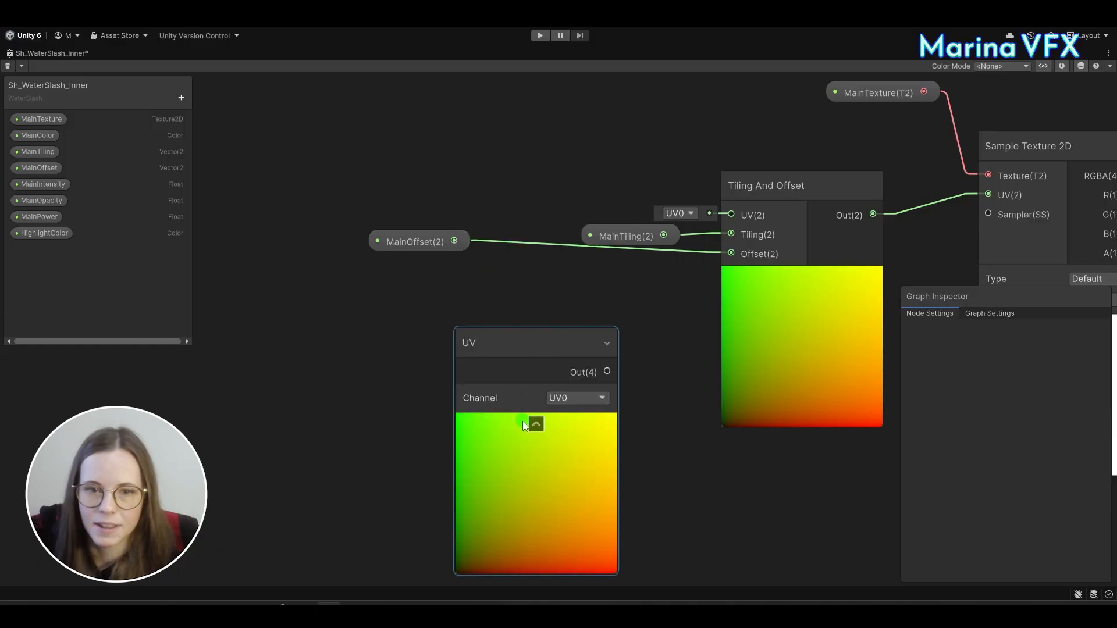
left_click(532, 373)
left_click_drag(515, 343, 418, 414)
Add a Split node beside the UV node and feed the UV output into it.
left_click(407, 365)
key("space")
type("spli")
double_click(441, 297)
left_click_drag(459, 389, 364, 315)
left_click(289, 317, "ctrl")
left_click(461, 353)
middle_click_drag(481, 394, 581, 376)
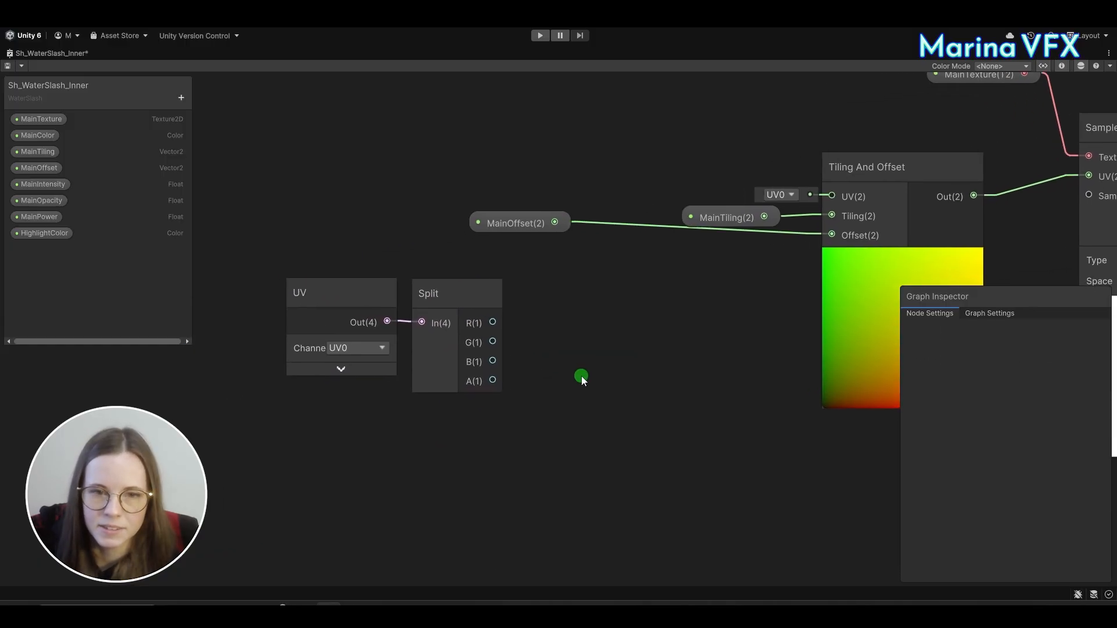
Shift the UV and Split nodes together slightly lower in the graph, beneath MainOffset.
left_click(305, 337)
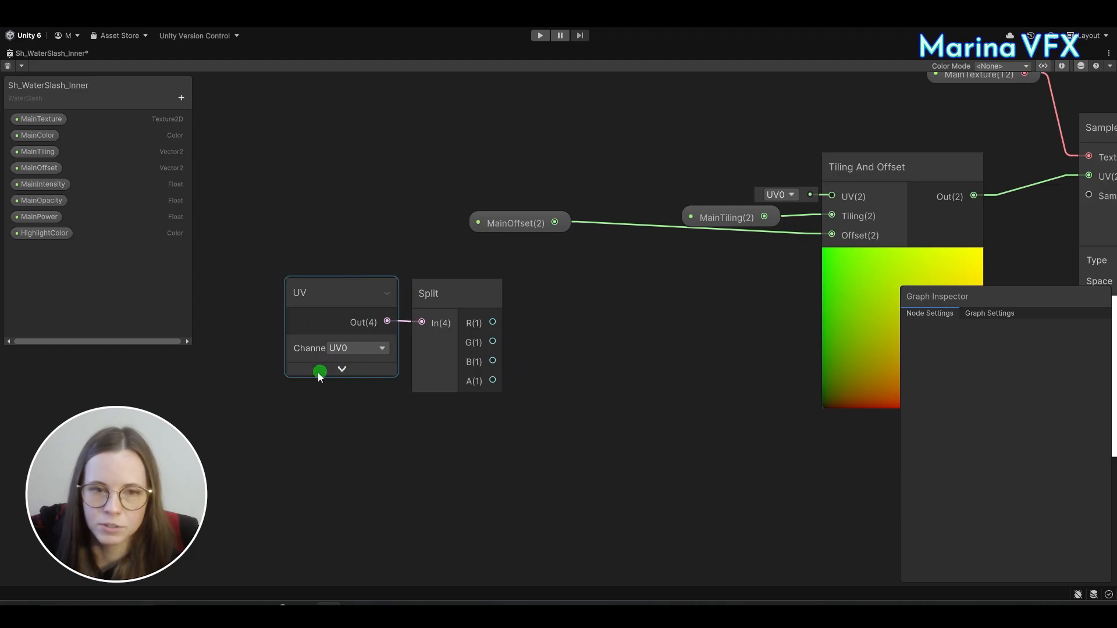
left_click(388, 264)
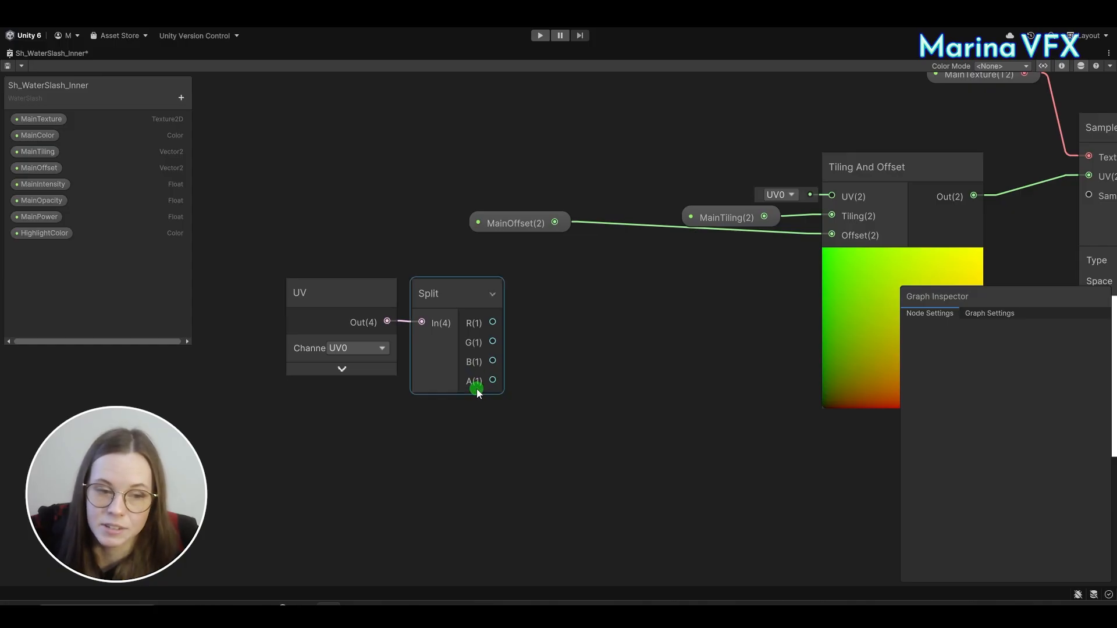
middle_click_drag(614, 412, 576, 425)
left_click_drag(282, 266, 467, 306)
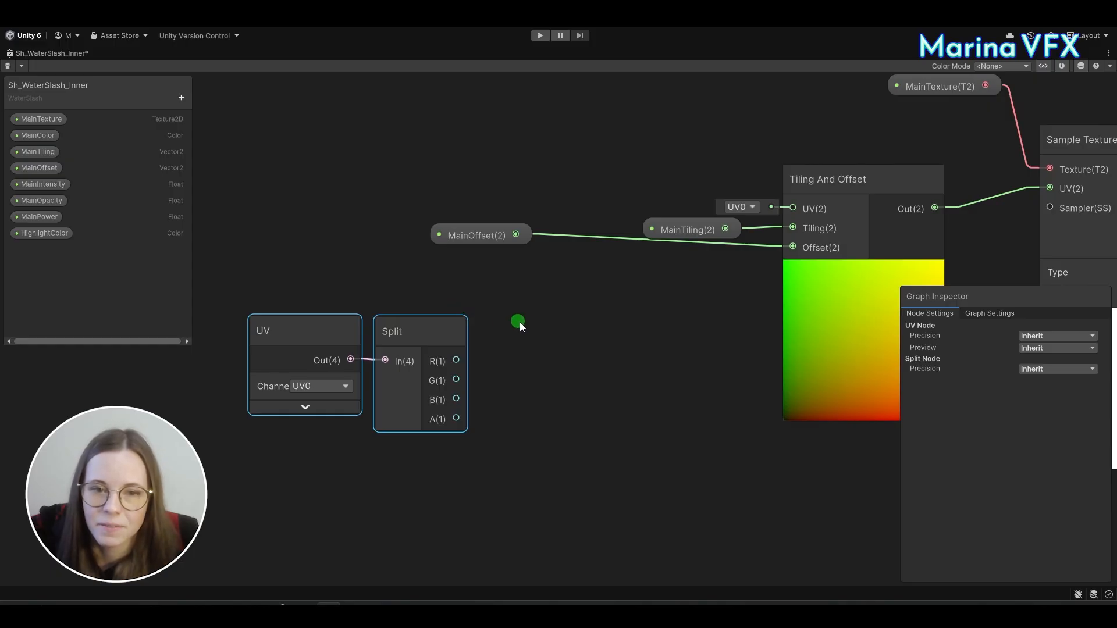
left_click(527, 368)
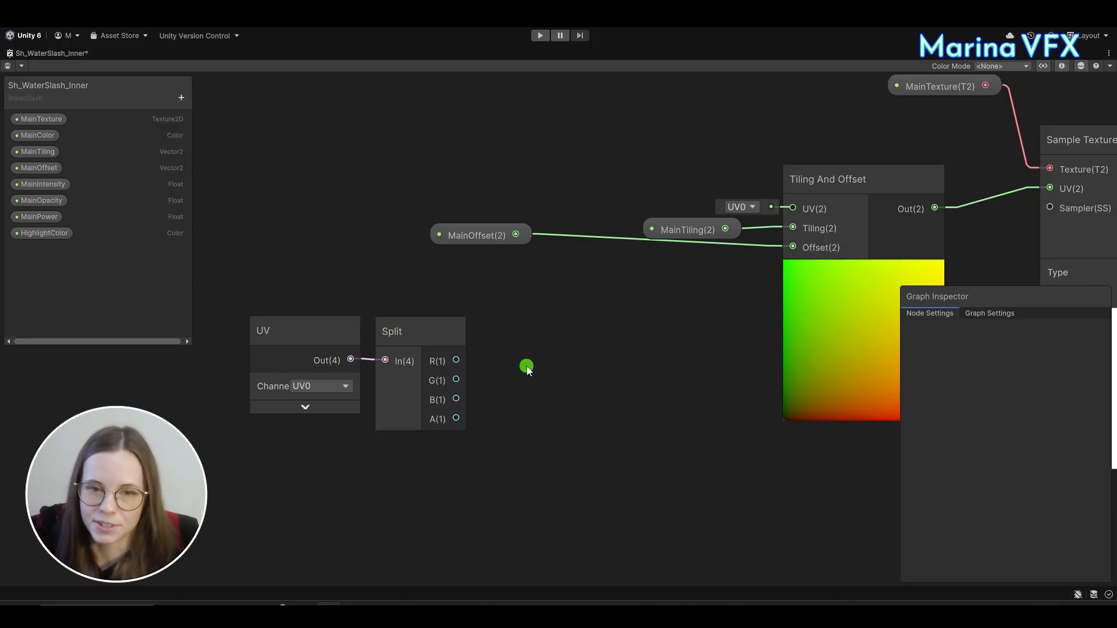
Add a Combine node beside the Split node, slightly lower.
right_click(539, 417)
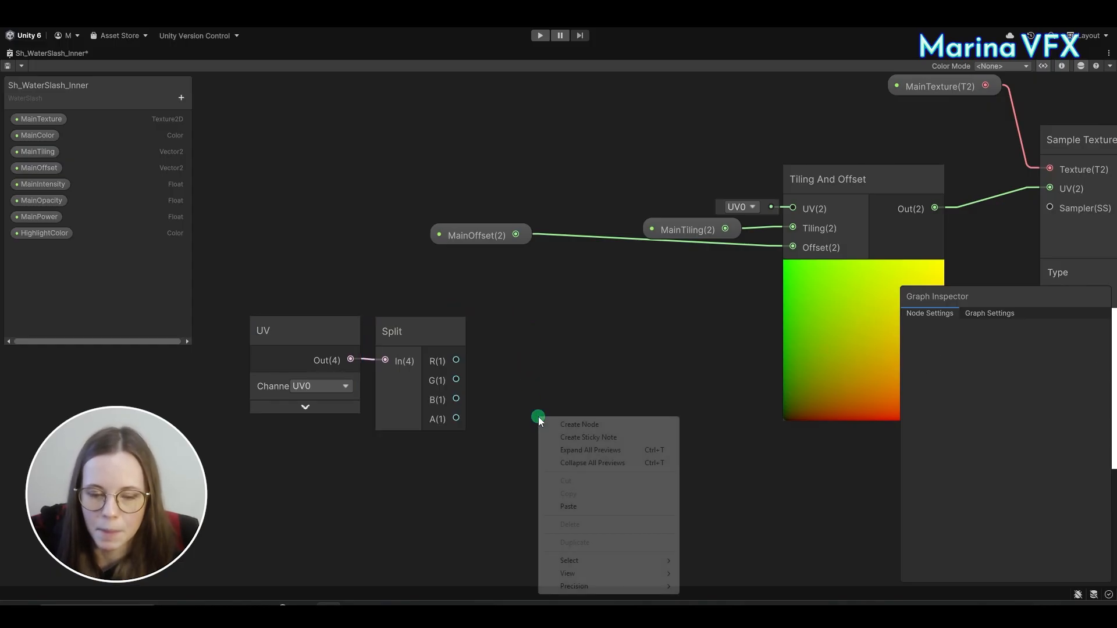
left_click(561, 424)
type("app")
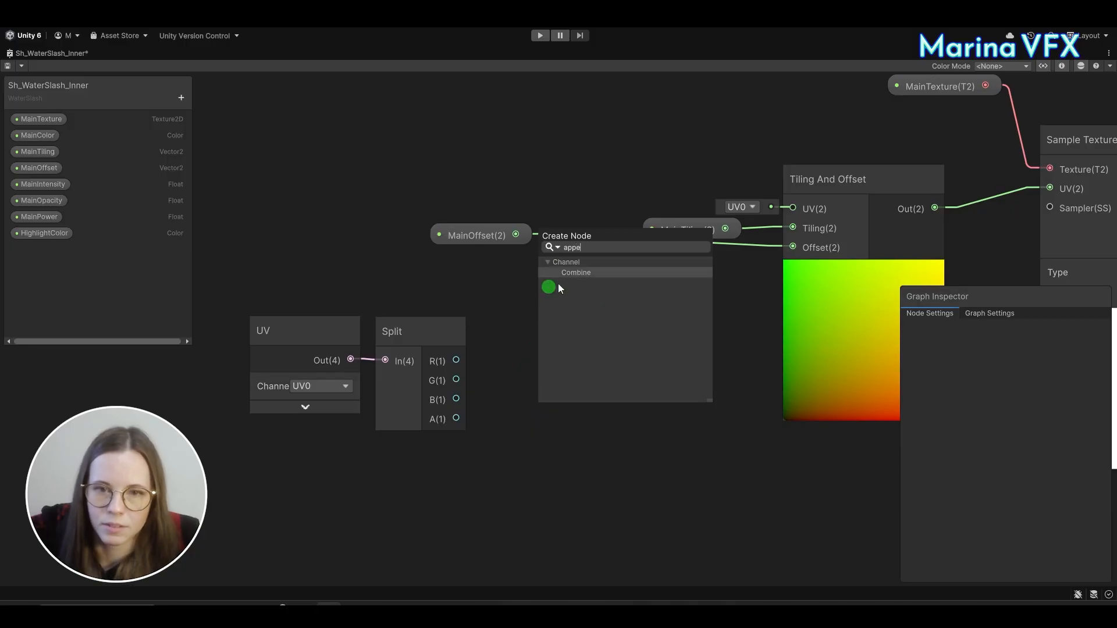
type("e")
left_click(569, 279)
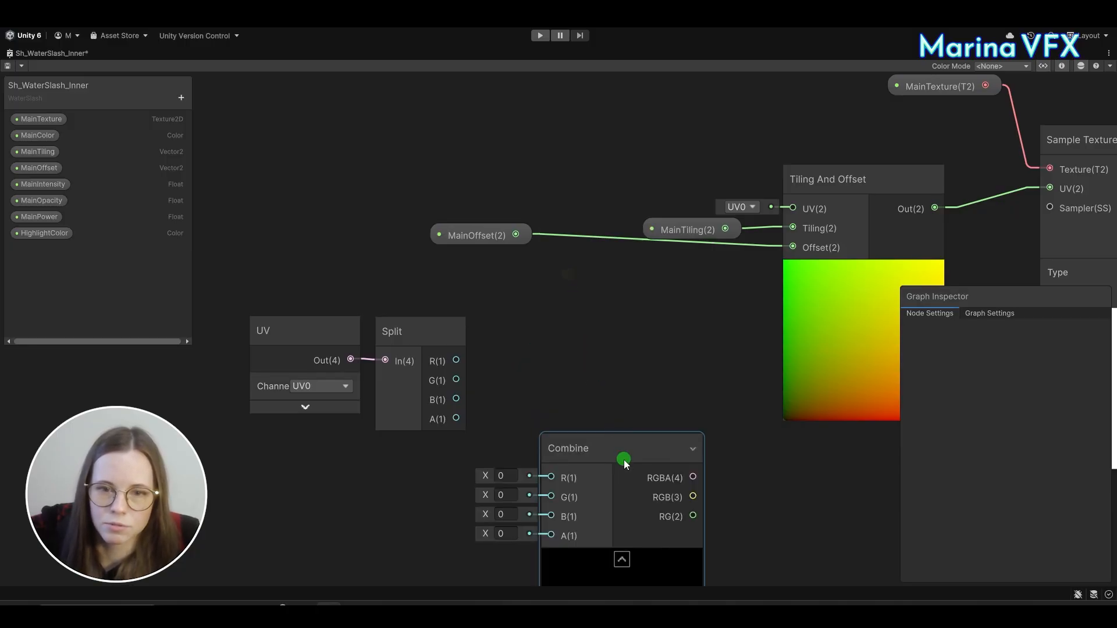
left_click_drag(624, 460, 585, 420)
Wire Split B and A into Combine R and G, and connect Combine's RG output to Tiling And Offset's Offset input.
left_click(457, 400)
left_click_drag(460, 406, 550, 436)
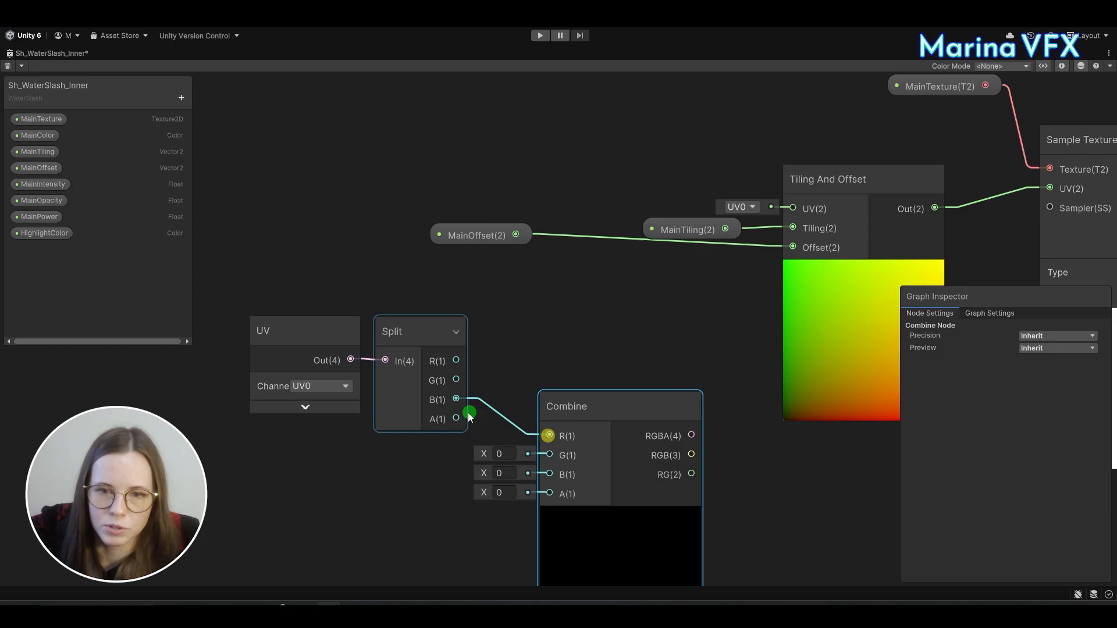
left_click_drag(457, 419, 552, 455)
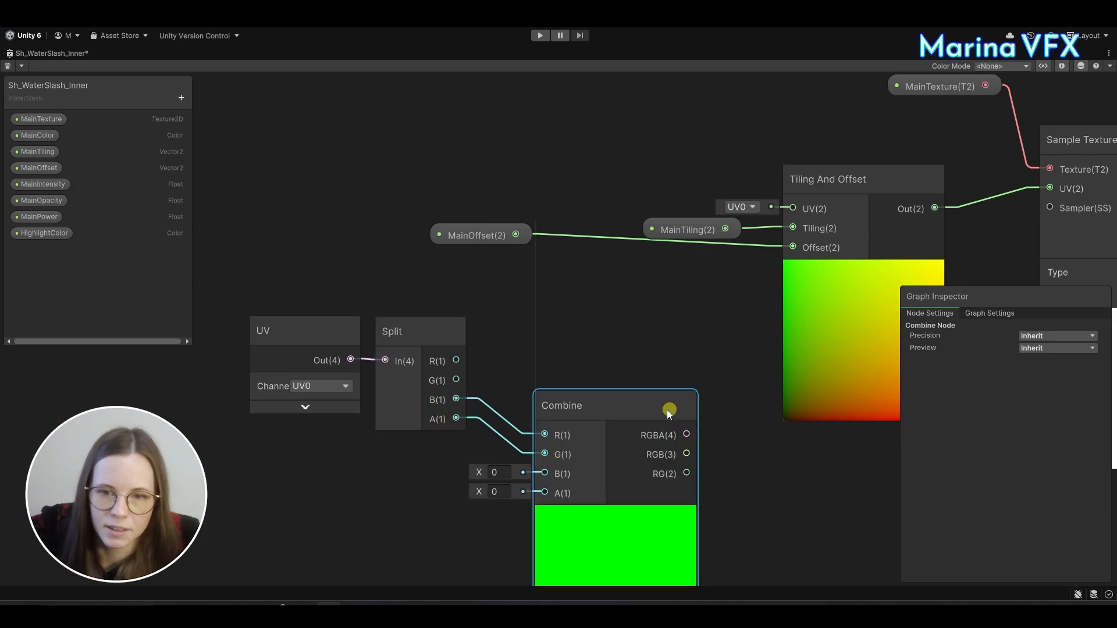
left_click_drag(669, 410, 614, 390)
left_click_drag(637, 458, 798, 247)
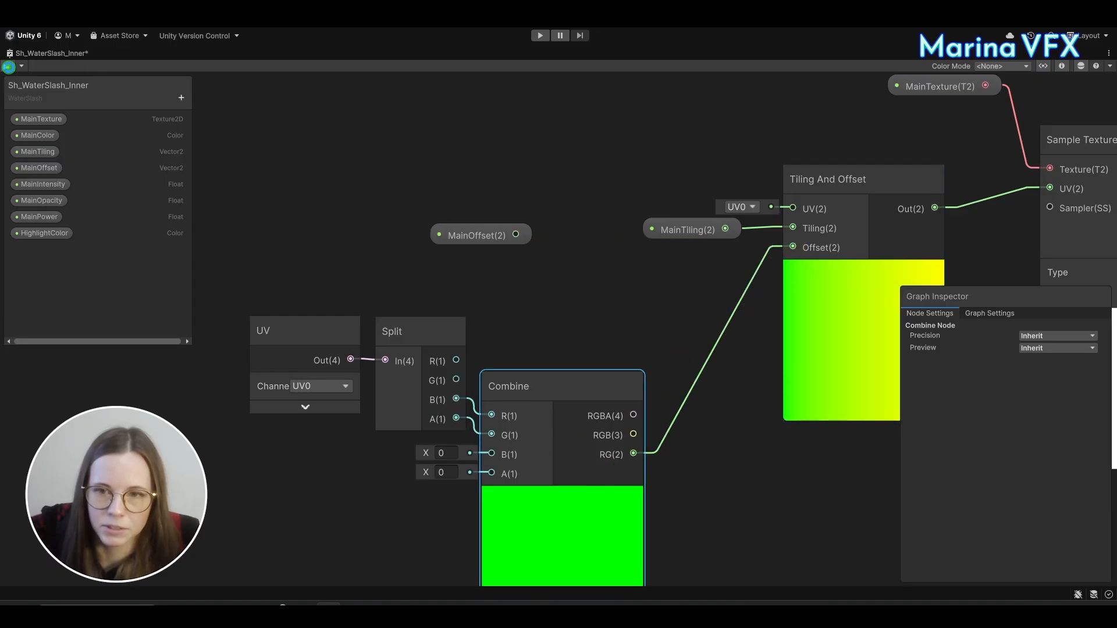
Save the Sh_WaterSlash_Inner graph and return to the Scene view in the normal layout.
left_click(8, 66)
right_click(58, 55)
left_click(88, 65)
left_click(171, 53)
Add the Custom1.xy vertex stream to slash_inner's renderer and enable its Custom Data module.
scroll(971, 475, "down", 10)
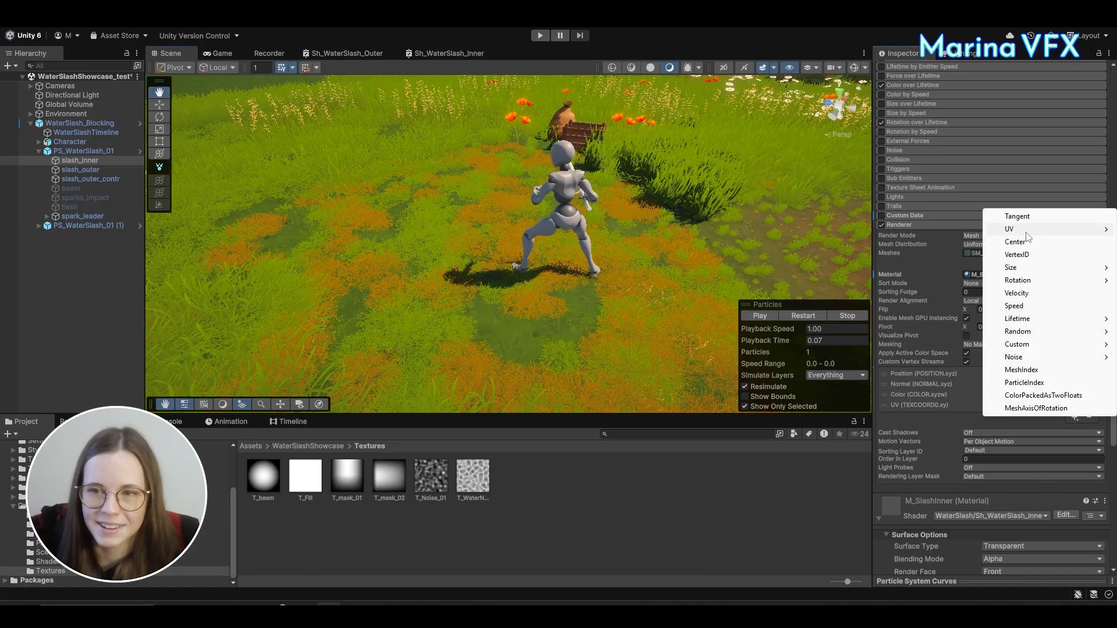
mouse_move(1040, 344)
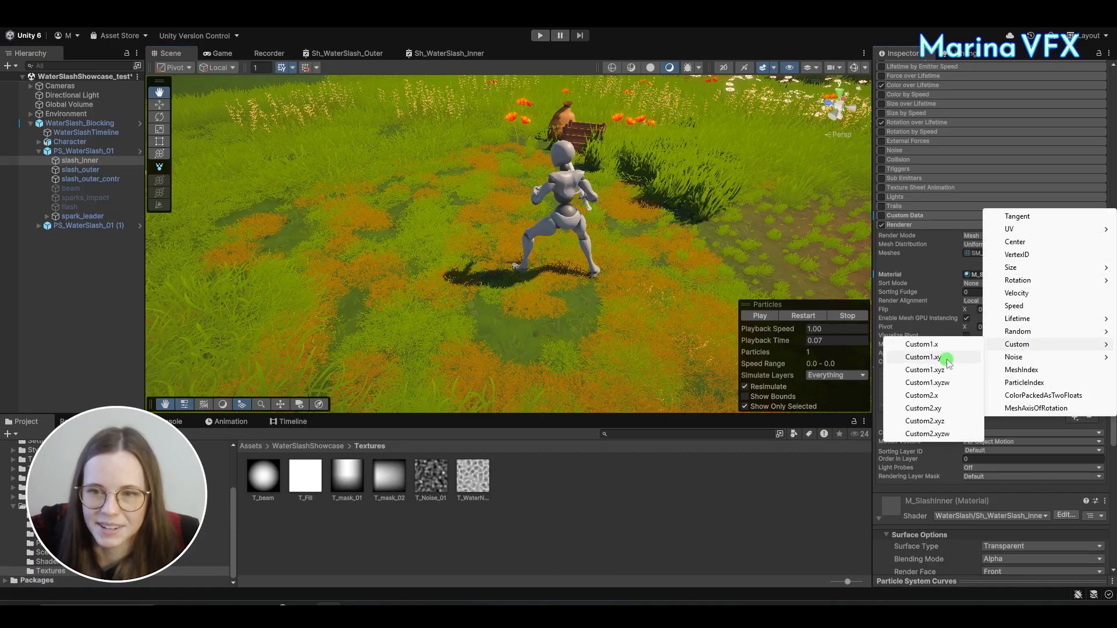
left_click(948, 357)
left_click(903, 217)
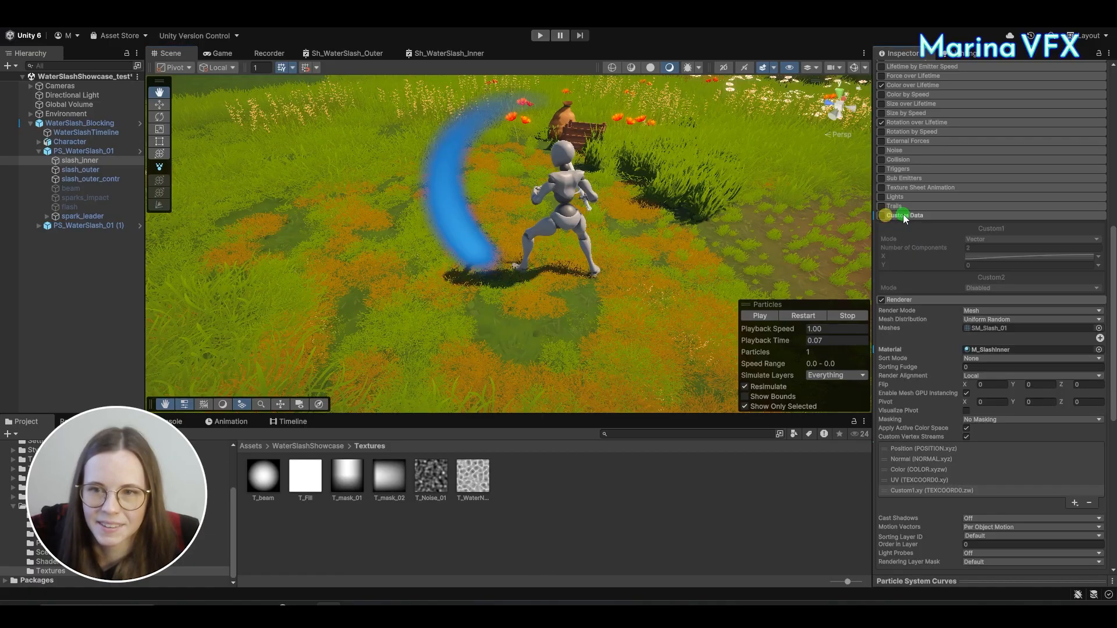
left_click(882, 215)
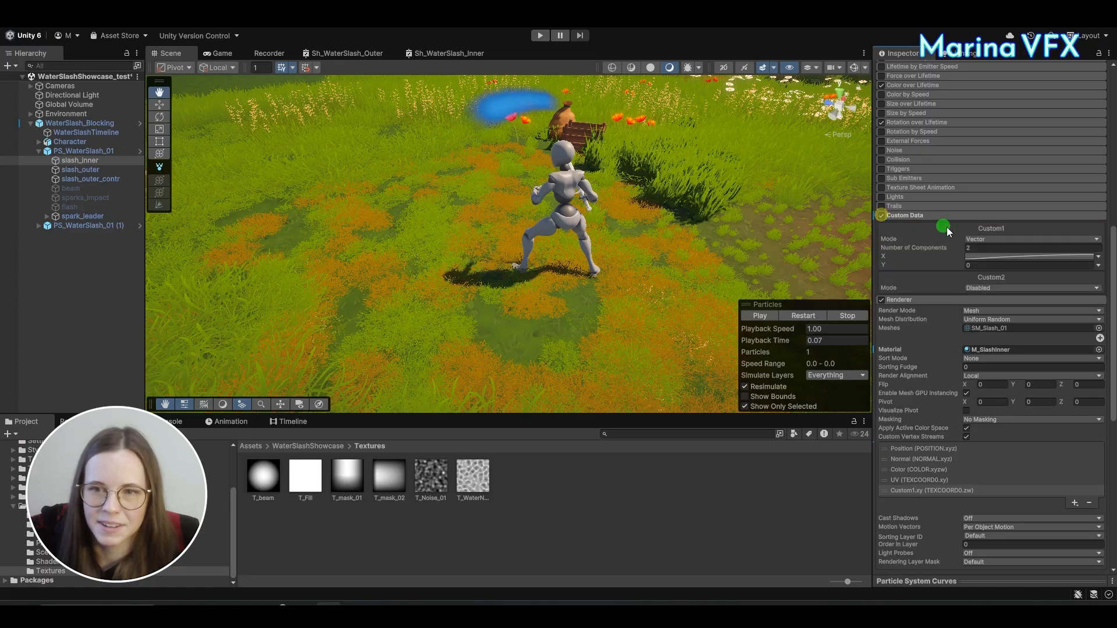
Switch Custom1 X to a constant and vary it between about -0.84 and 0.4 to test the slash's offset.
left_click(1102, 257)
left_click(994, 263)
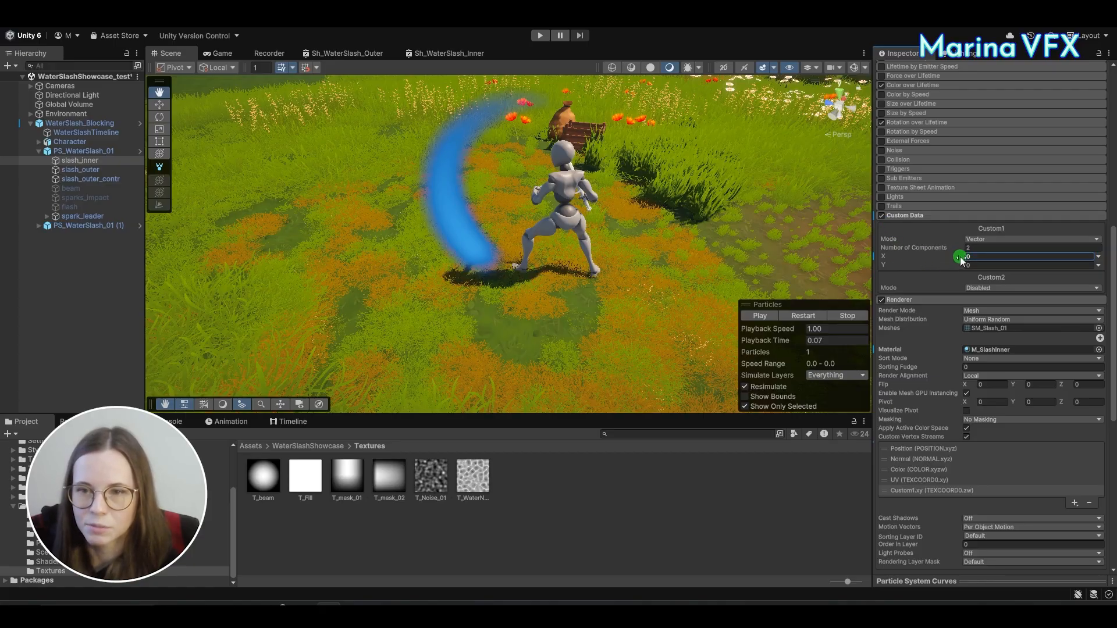
left_click_drag(961, 260, 941, 259)
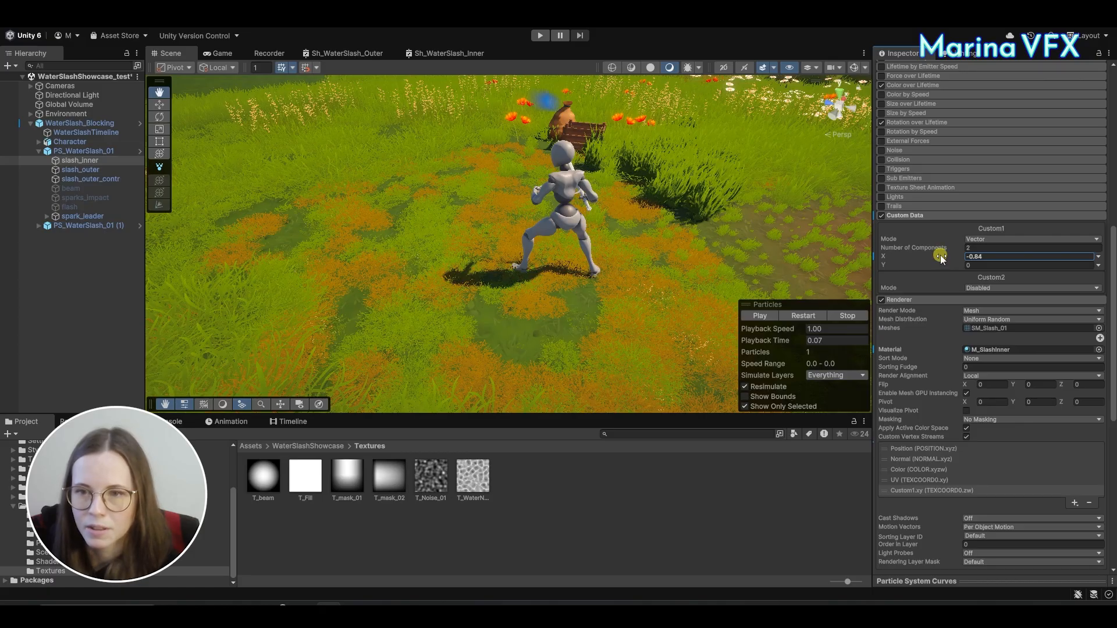
left_click_drag(942, 259, 962, 258)
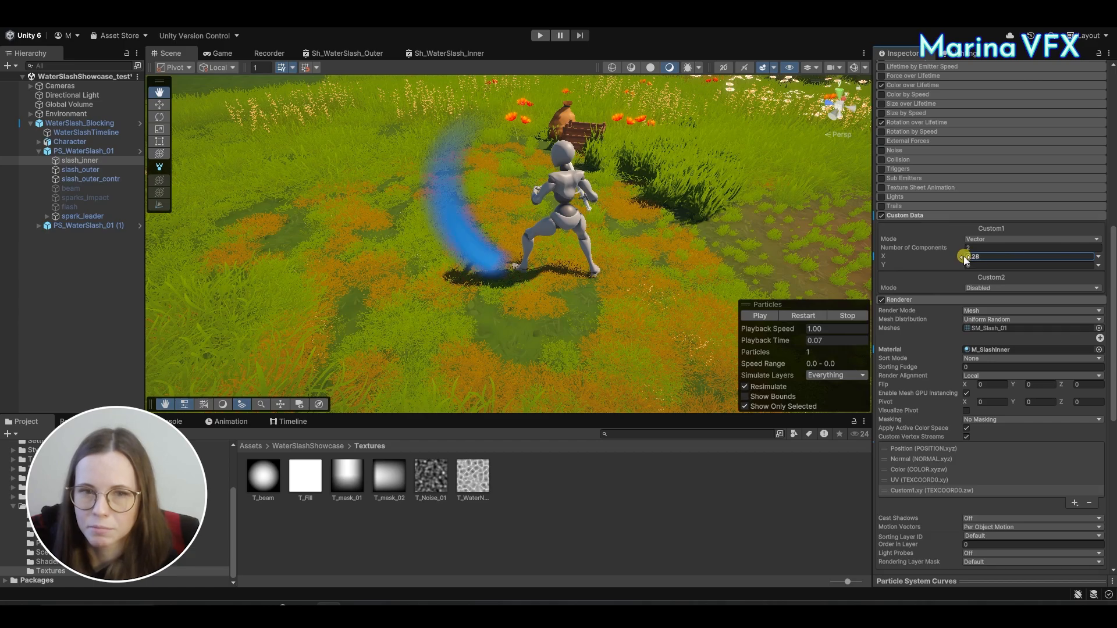
left_click_drag(968, 261, 949, 263)
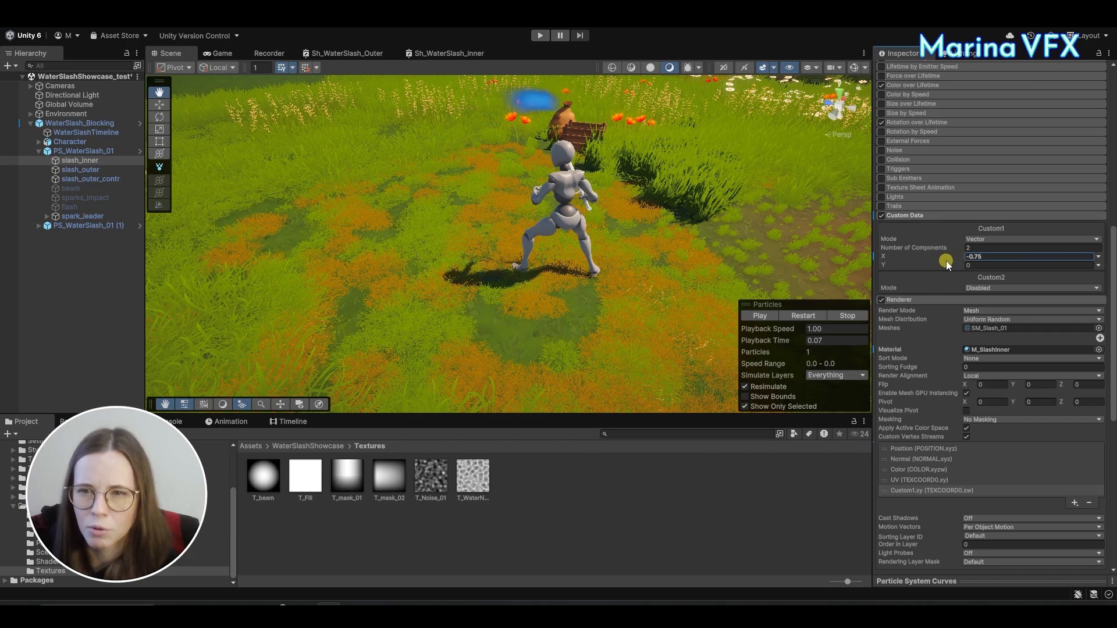
left_click_drag(946, 260, 970, 266)
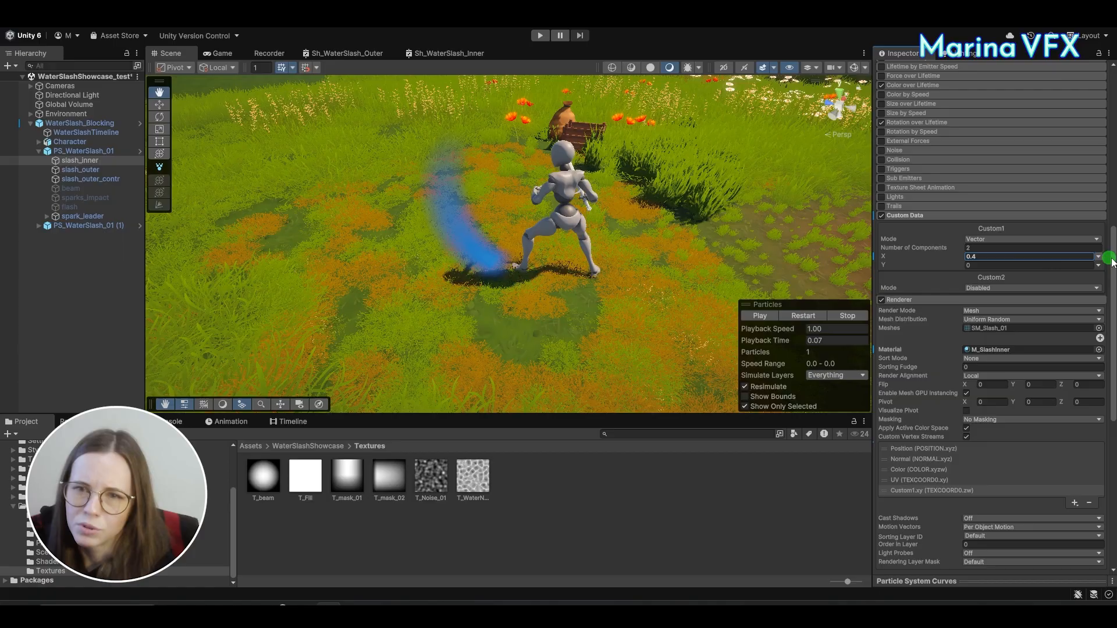
Switch Custom1 X to a curve and lower its start key to the bottom of the negative range.
left_click(1097, 261)
left_click(1073, 280)
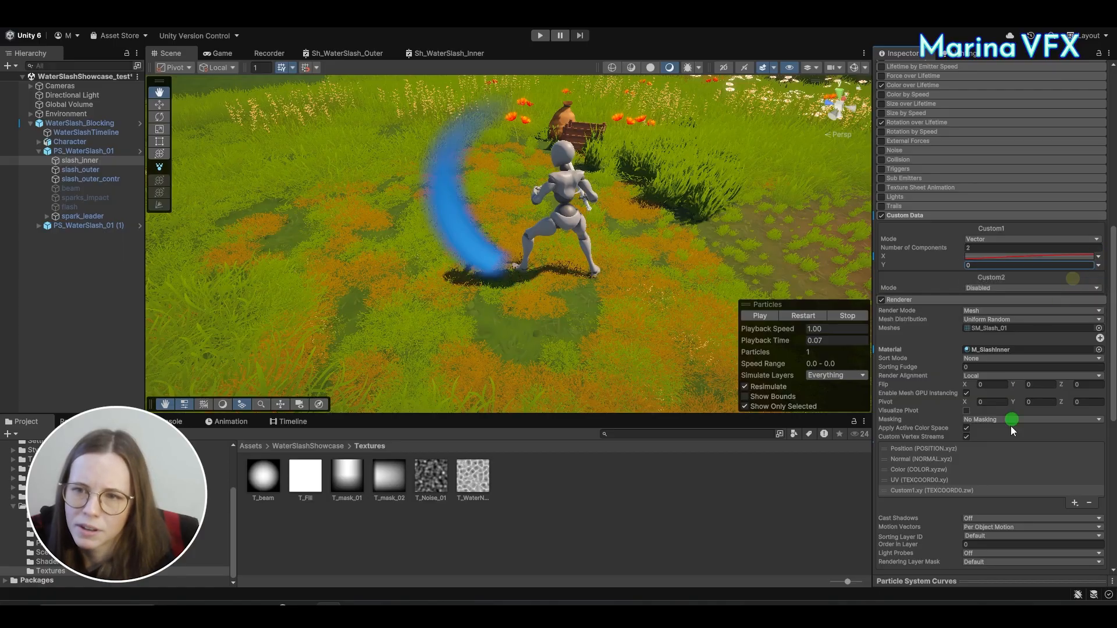
left_click(967, 575)
left_click(930, 576)
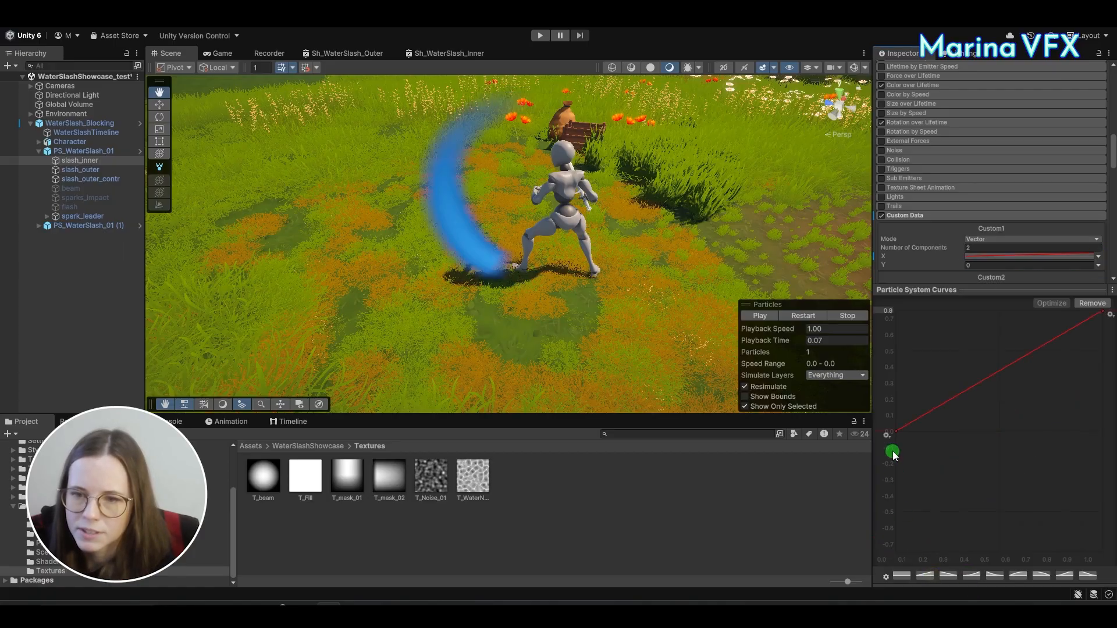
left_click_drag(895, 433, 843, 586)
Set the end key of the Custom1 X curve to a value of 0.5.
left_click_drag(1101, 320, 1103, 381)
right_click(1101, 381)
left_click(1095, 406)
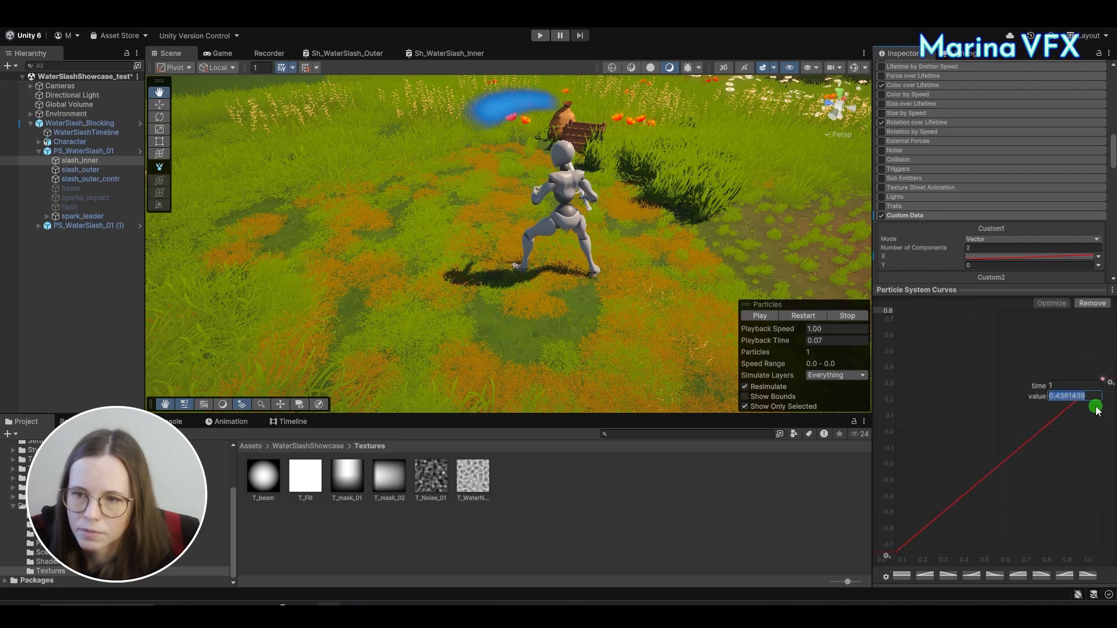
type("0.5")
left_click(1095, 407)
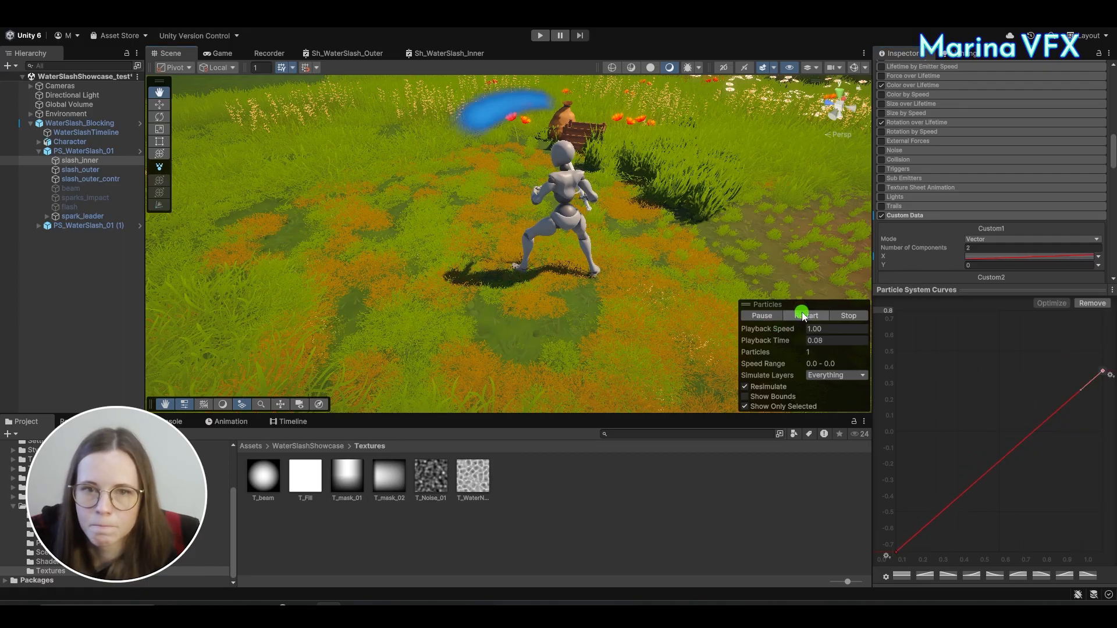
Replay the slash_inner particle effect several times to check how the slash travels with the new curve.
left_click(804, 315)
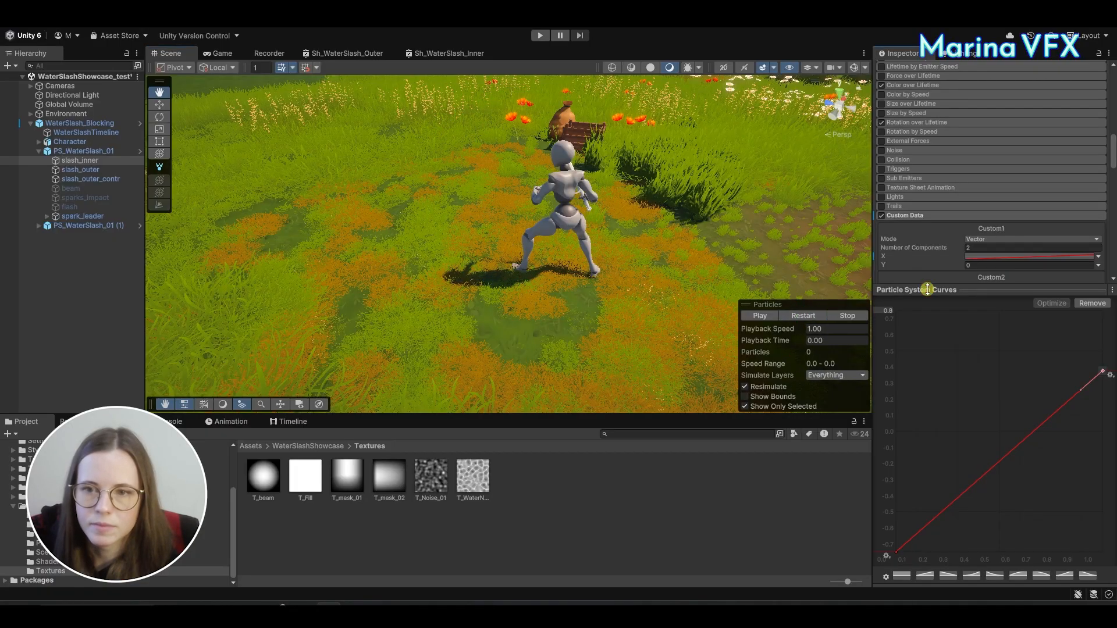
left_click(927, 289)
left_click(810, 315)
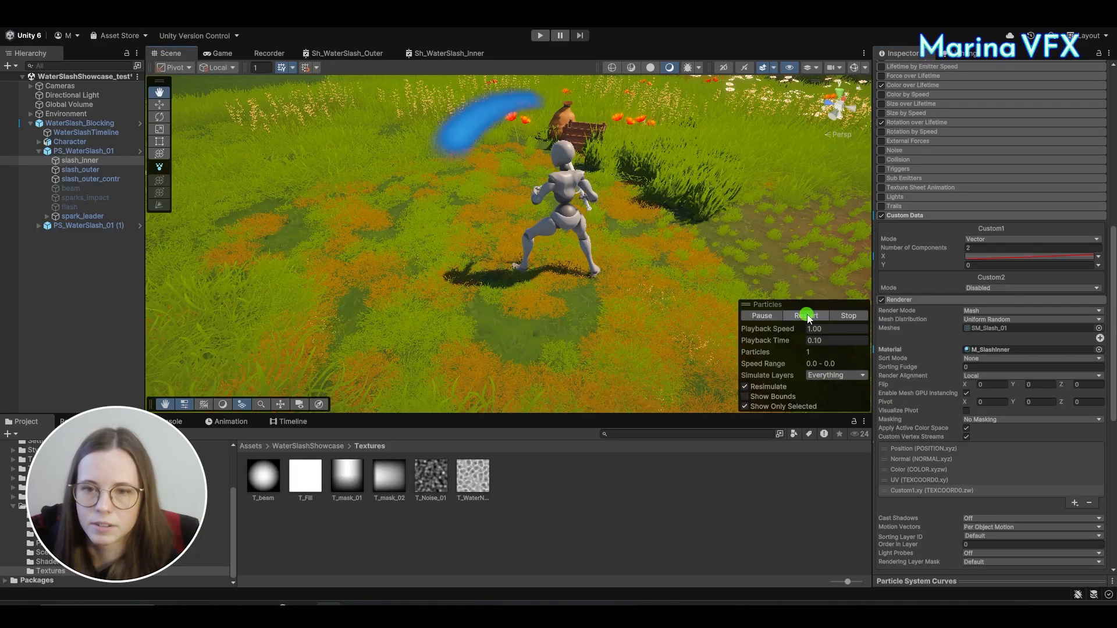
left_click(807, 316)
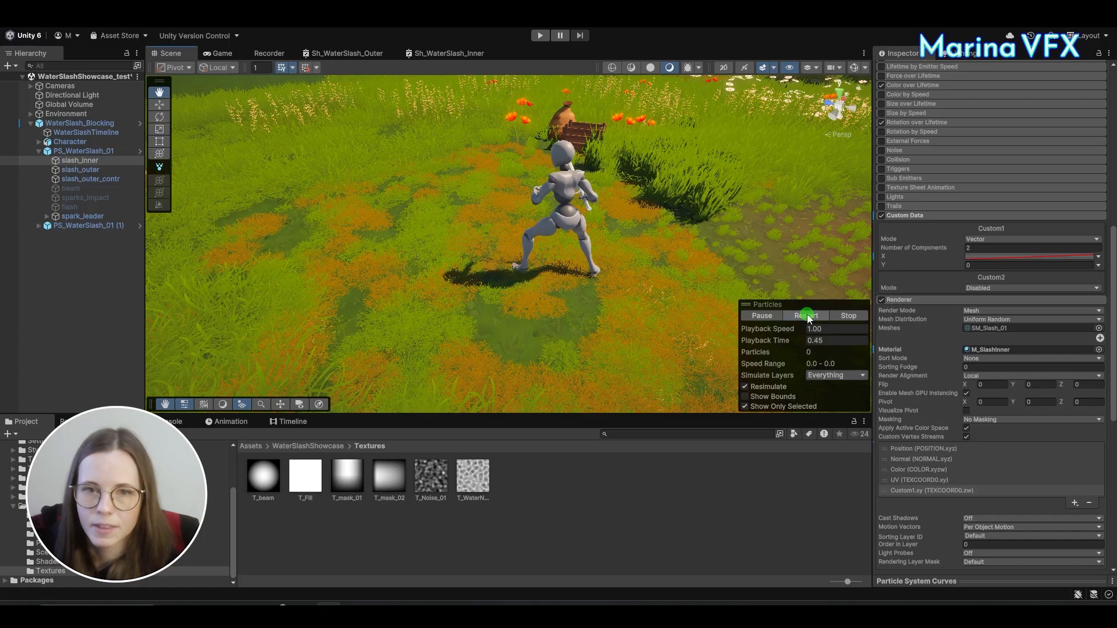
left_click(807, 316)
left_click(808, 316)
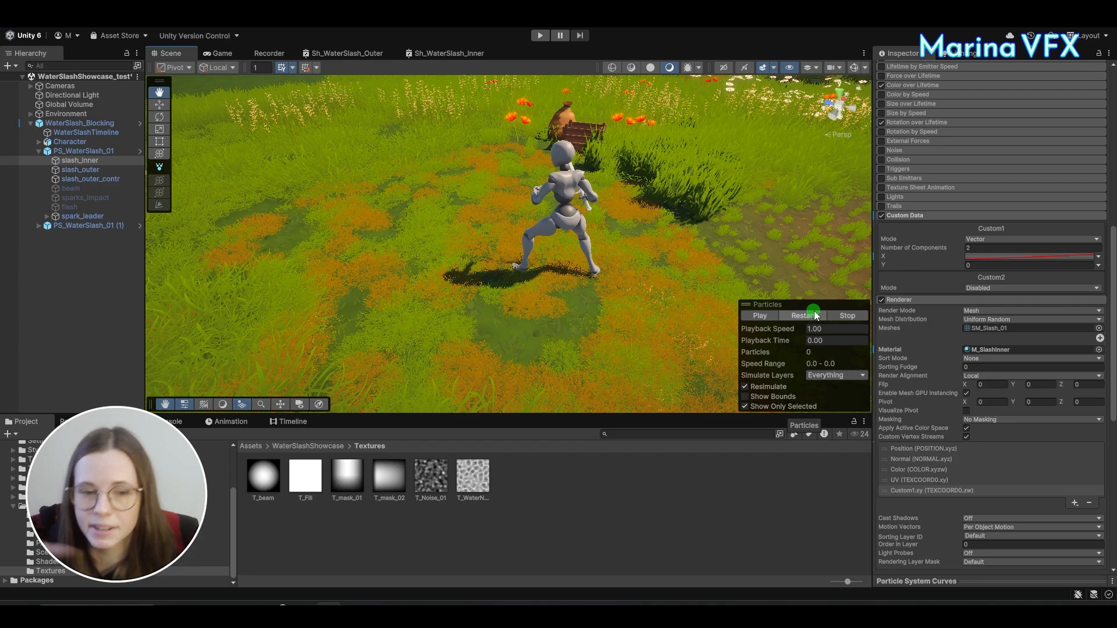
left_click(816, 316)
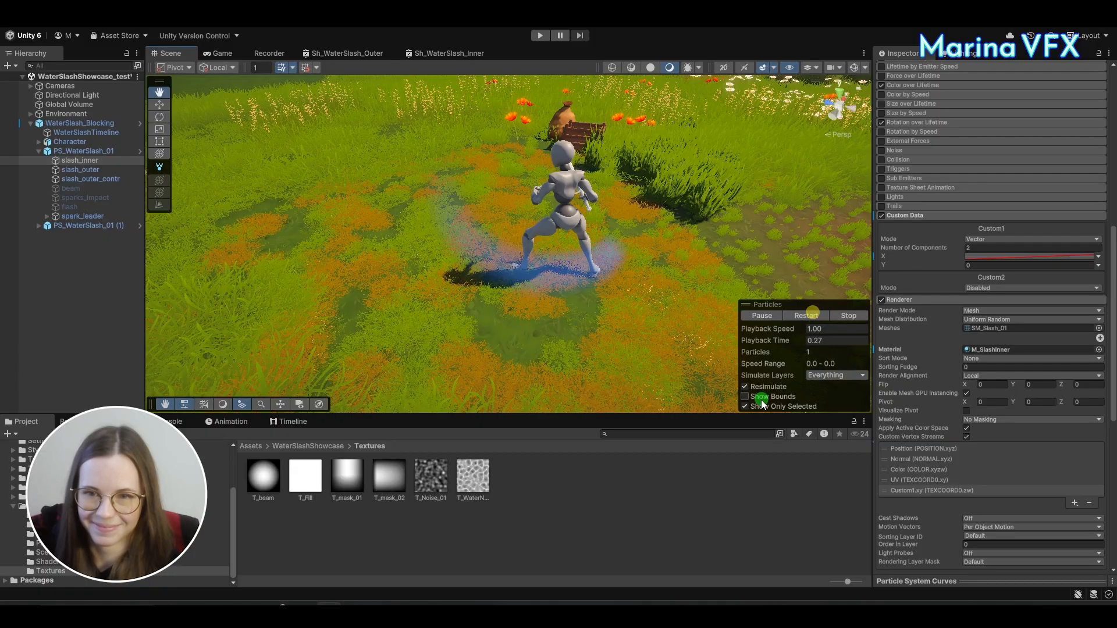
Replay the water slash with all of its particle layers shown, and pause it at a playback time of 0.11.
left_click(807, 316)
left_click(807, 317)
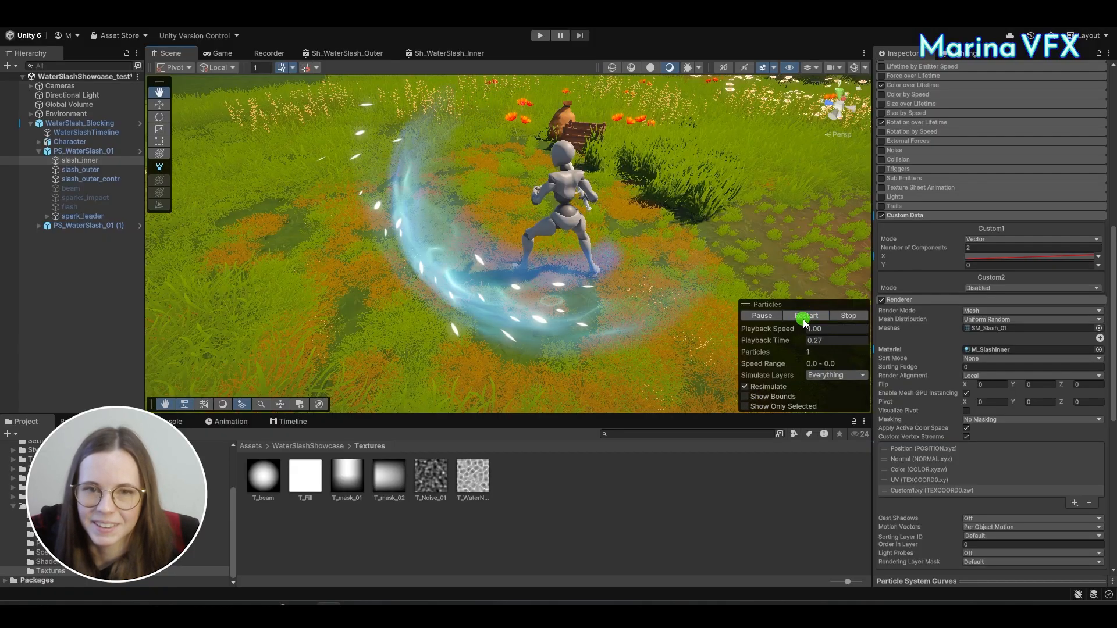
left_click(806, 317)
left_click(806, 317)
left_click(761, 330)
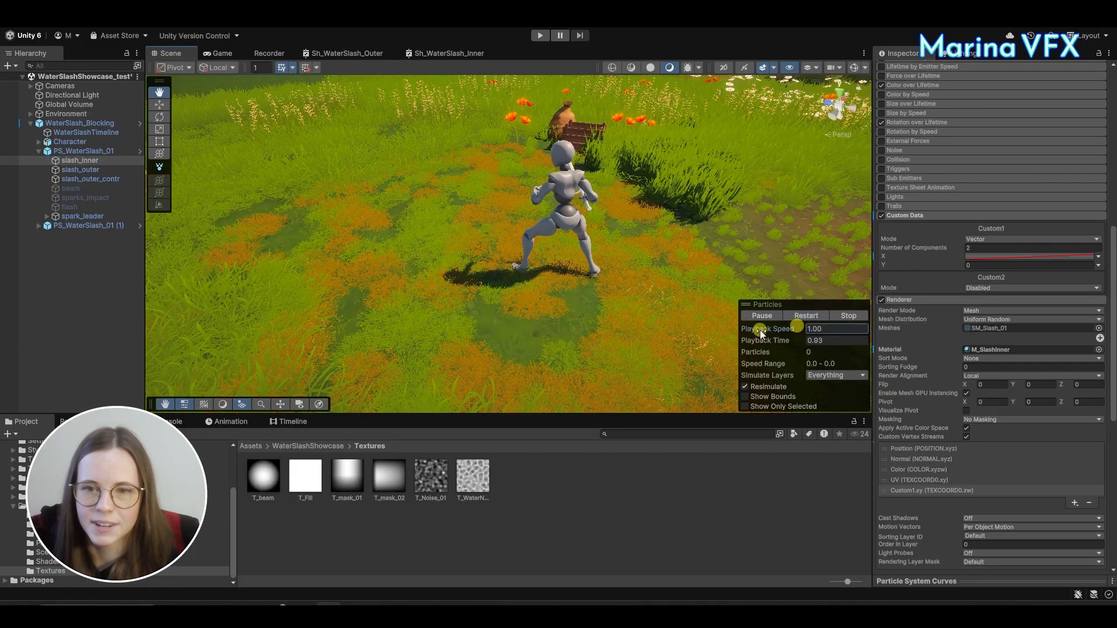
left_click(798, 318)
left_click(772, 317)
left_click_drag(795, 341, 723, 343)
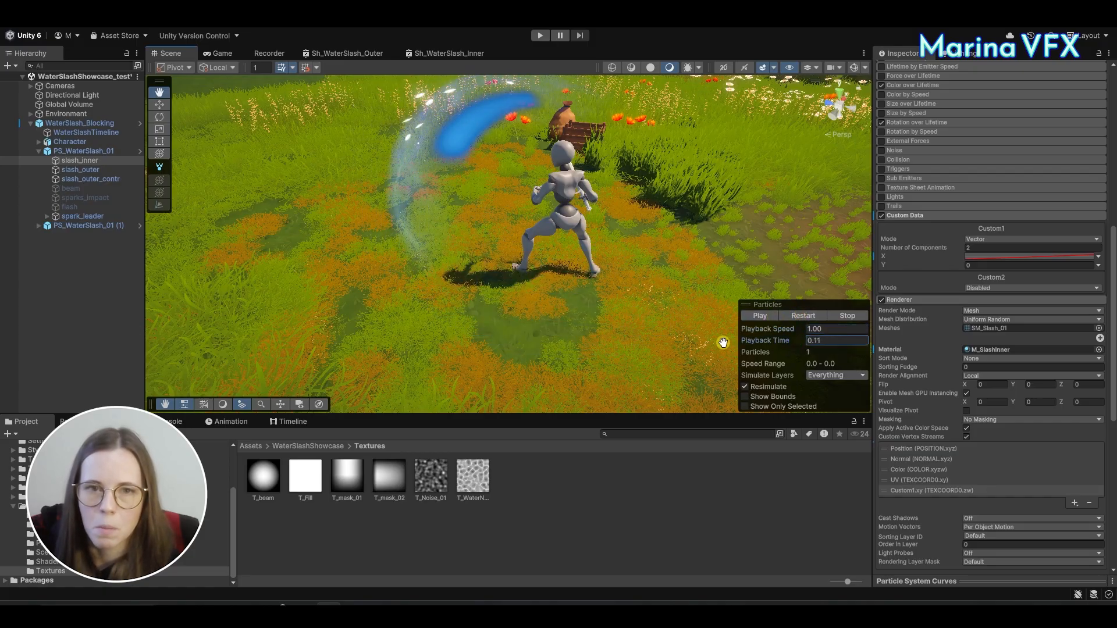
Set the Start Size of slash_inner to 2.75, replay the effect and pause it at a playback time of 0.21.
scroll(1013, 326, "up", 10)
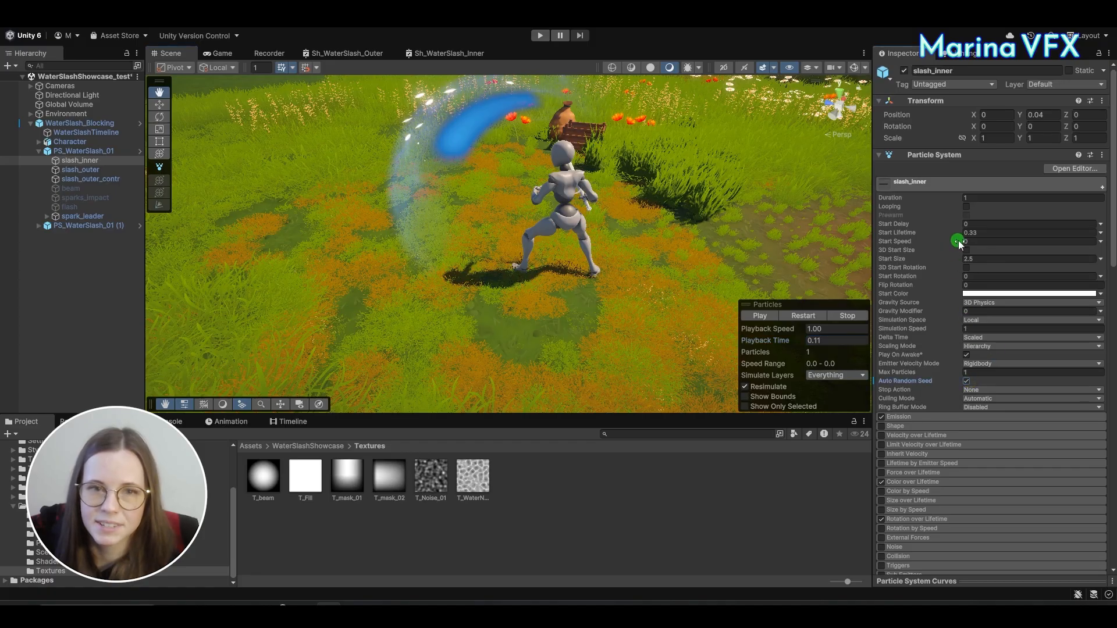
left_click_drag(961, 263, 969, 266)
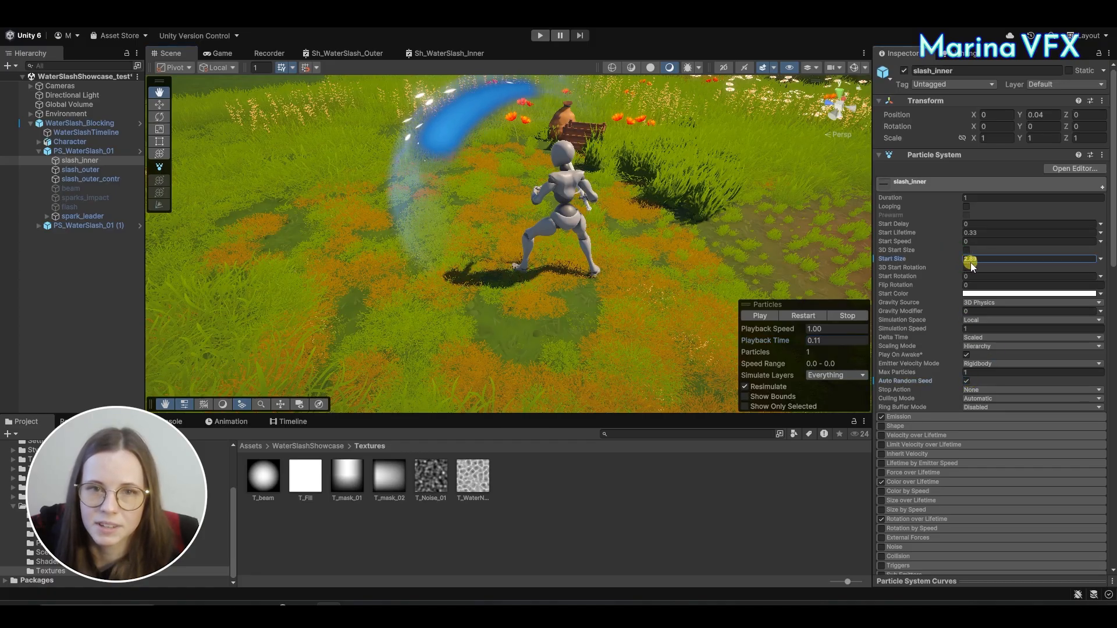
type("2.75")
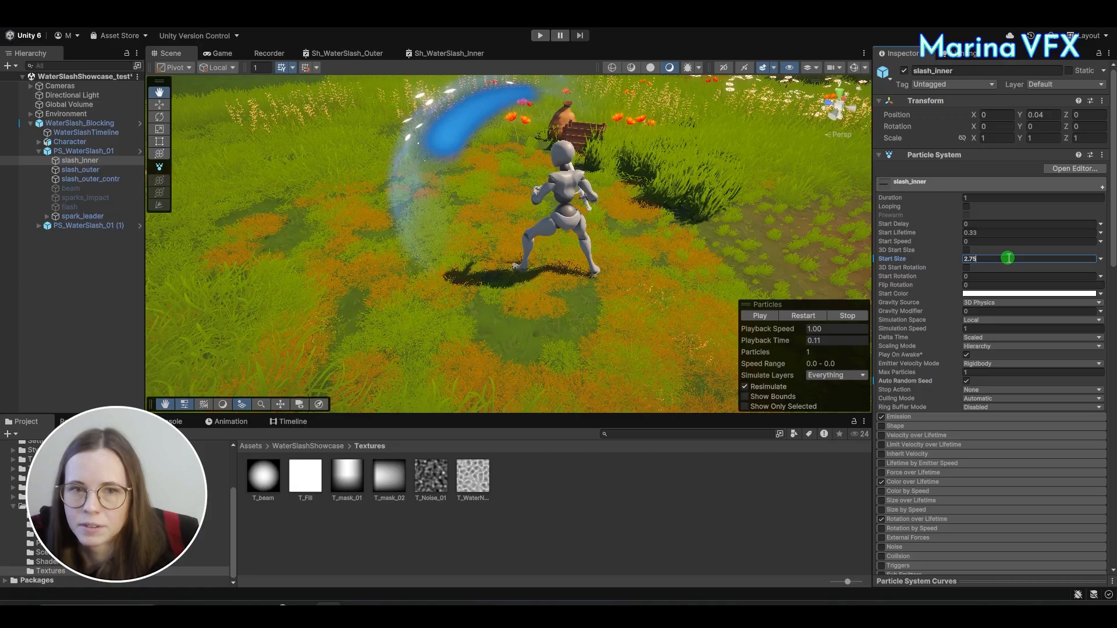
left_click(807, 317)
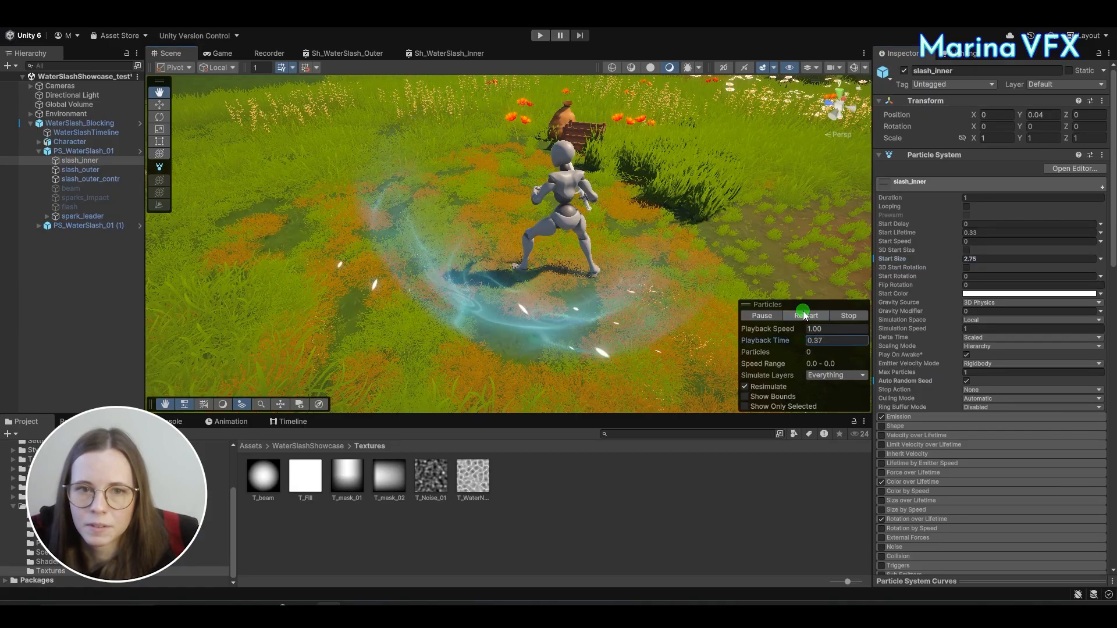
left_click(805, 316)
left_click(761, 316)
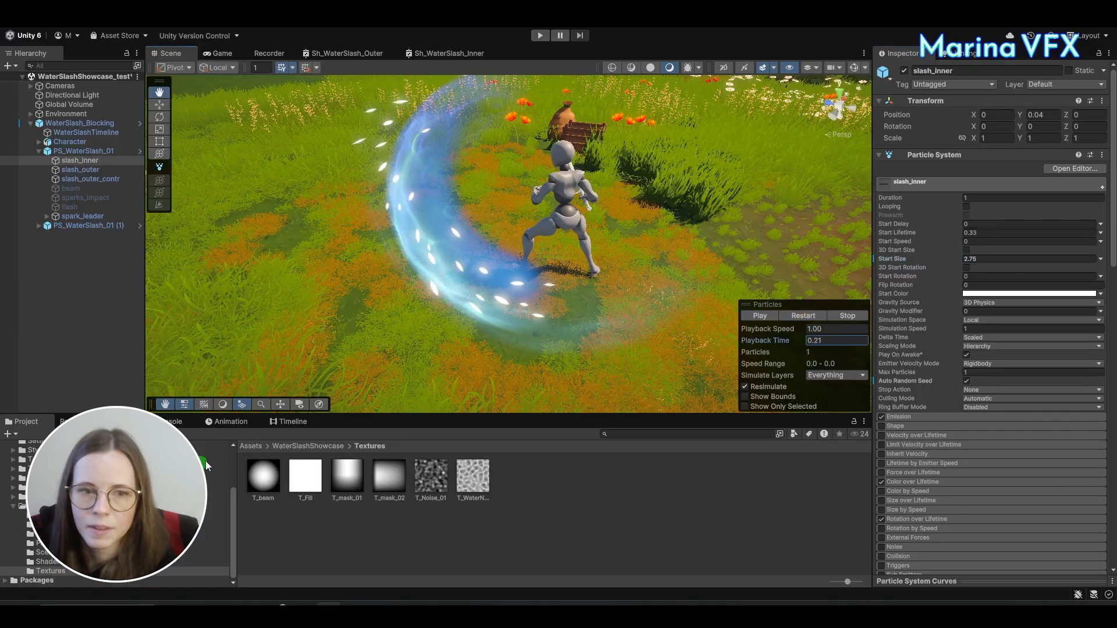
Show the slash_fast section of the WaterSlash timeline and rotate slash_inner to -32.9 around Y to match the sword swing.
left_click(293, 423)
mouse_move(309, 446)
left_mouse_down()
mouse_move(294, 447)
mouse_move(332, 453)
mouse_move(301, 451)
left_mouse_up()
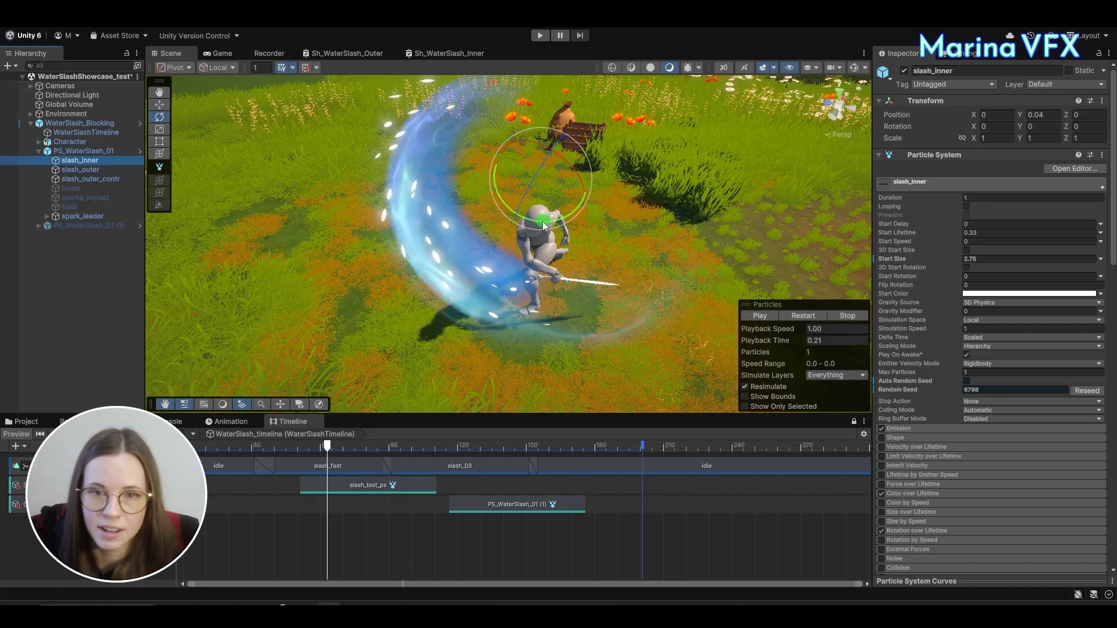
left_click_drag(539, 220, 596, 299)
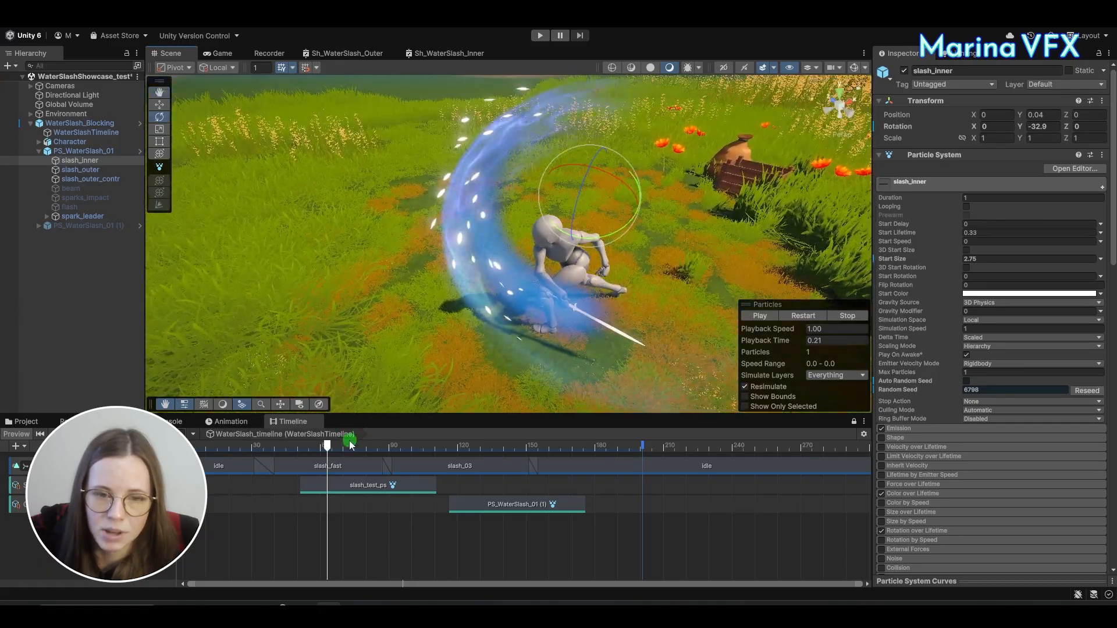
Set the range of slash_inner's Rotation over Lifetime Y curve to 200, checking a slightly later frame of the slash.
left_click_drag(327, 445, 337, 389)
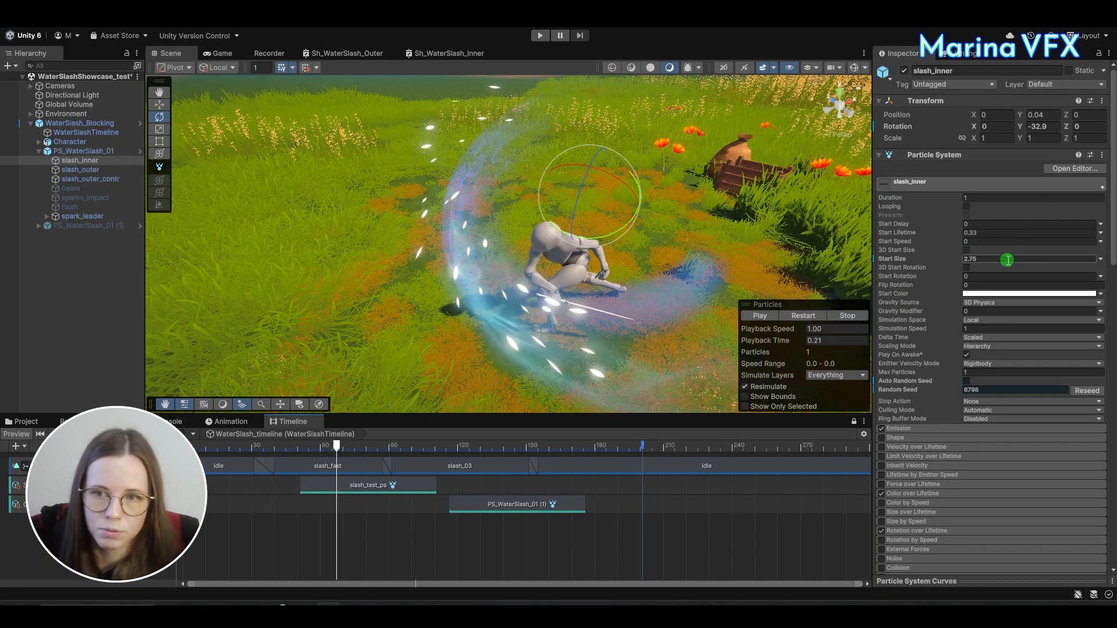
scroll(1023, 319, "down", 8)
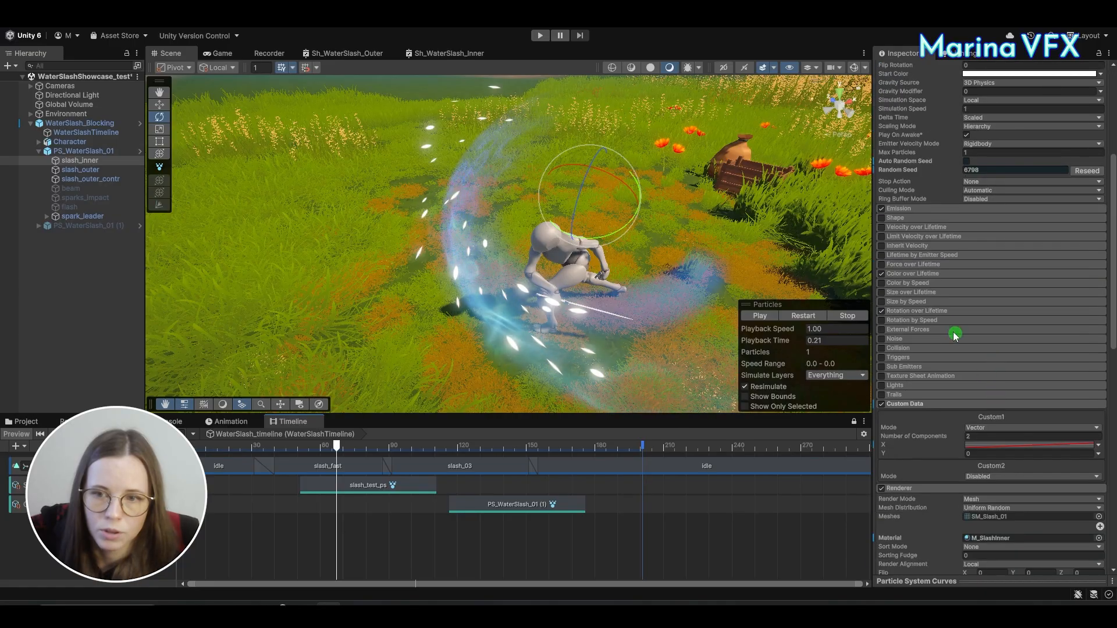
left_click(917, 312)
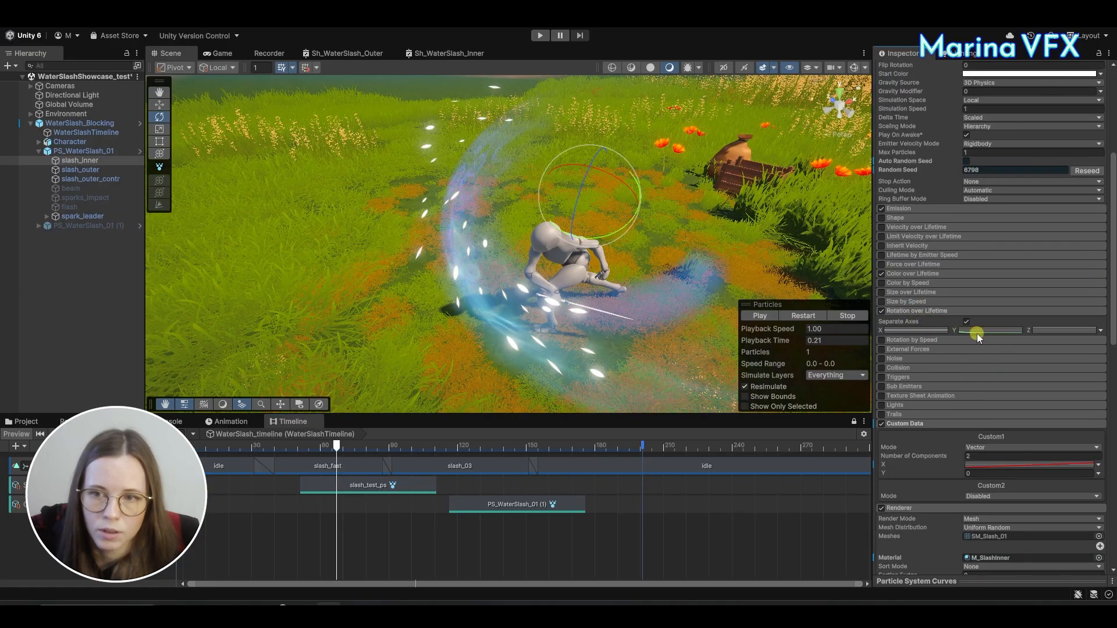
left_click_drag(917, 586, 902, 312)
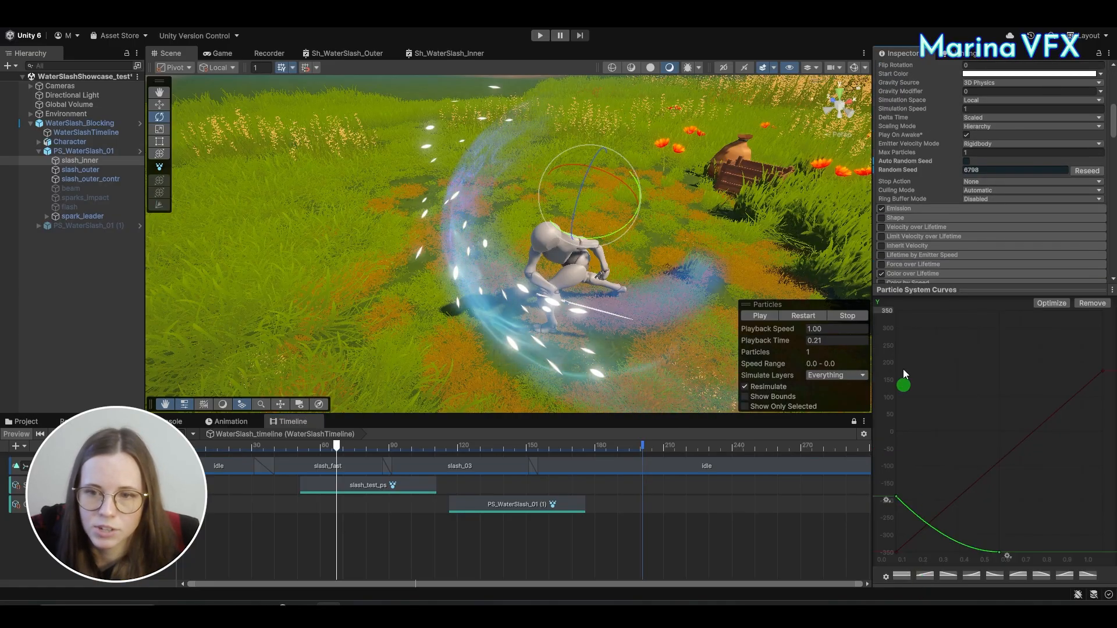
type("200")
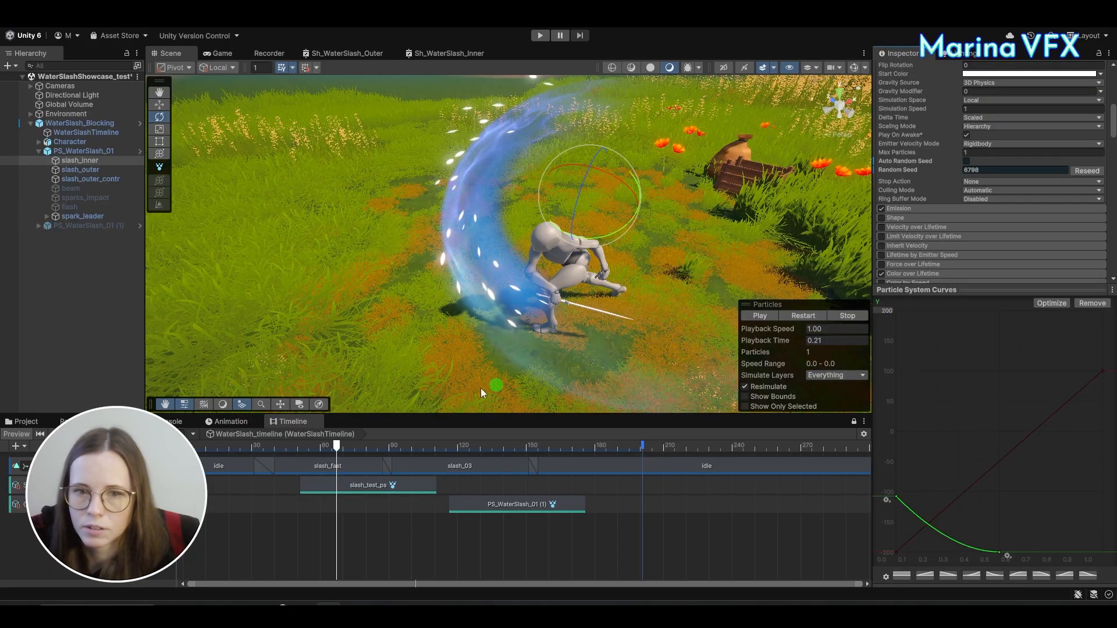
Reshape slash_inner's Custom1 X curve into an ease-out with a steeper start tangent and a flat end key.
left_click_drag(340, 455, 318, 426)
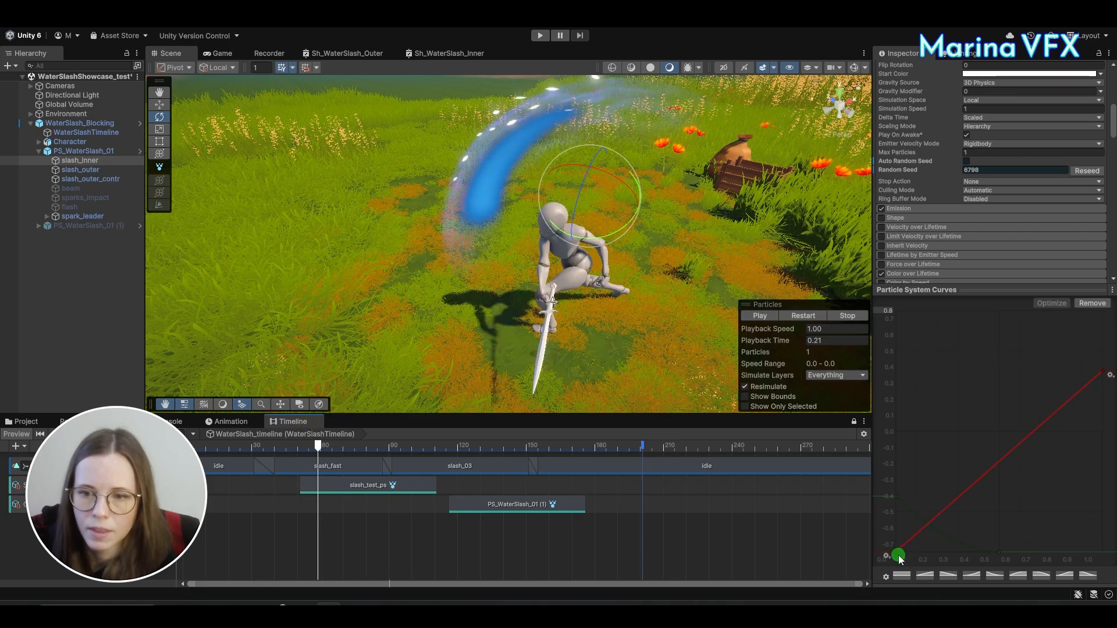
left_click_drag(915, 540, 910, 525)
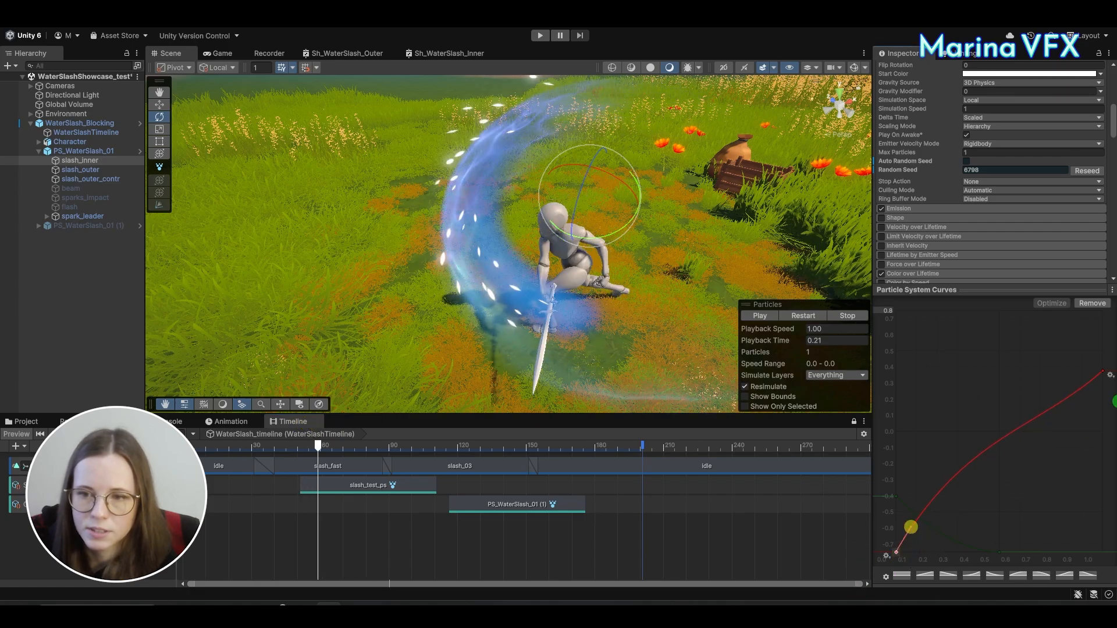
right_click(1102, 381)
left_click(1101, 384)
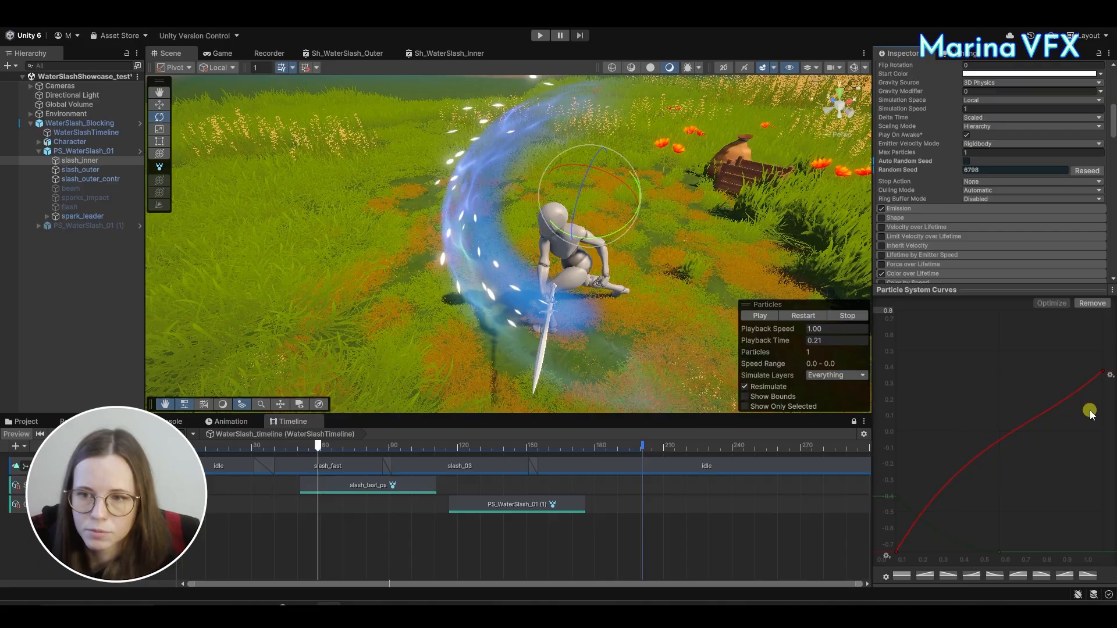
right_click(1101, 373)
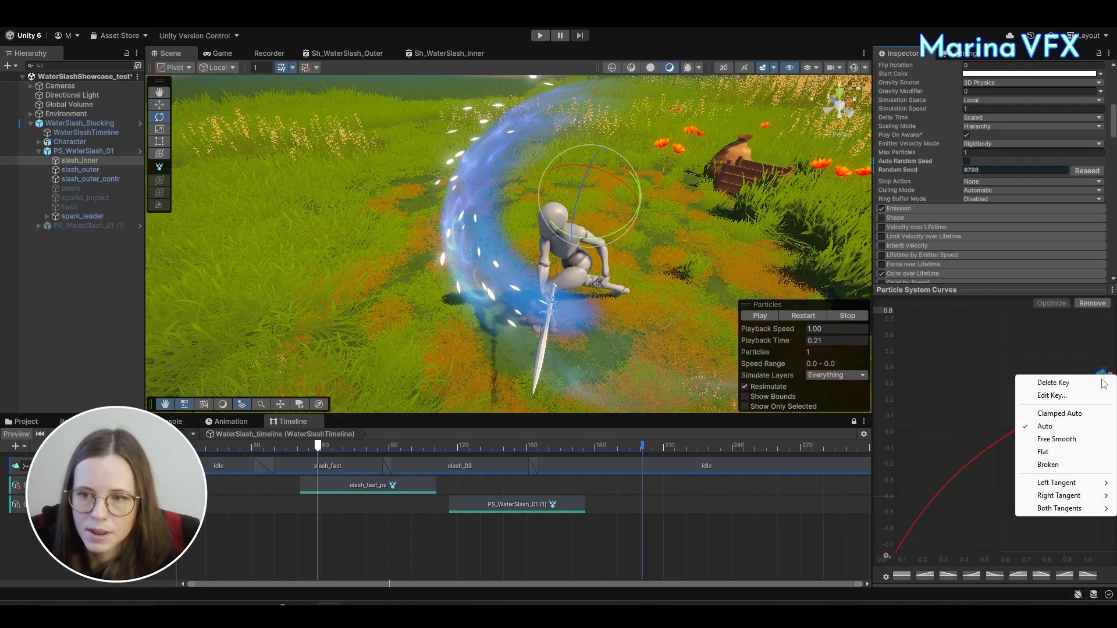
left_click(1056, 455)
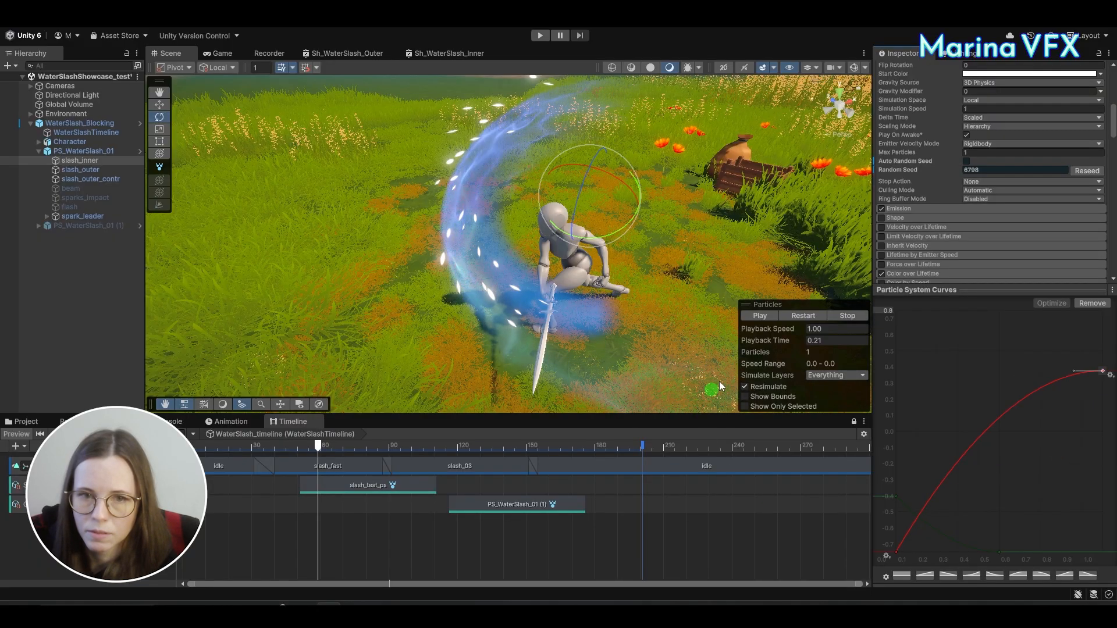
Scrub and replay the slash, and examine the inner slash against the outer one from several angles.
left_click_drag(781, 349, 753, 344)
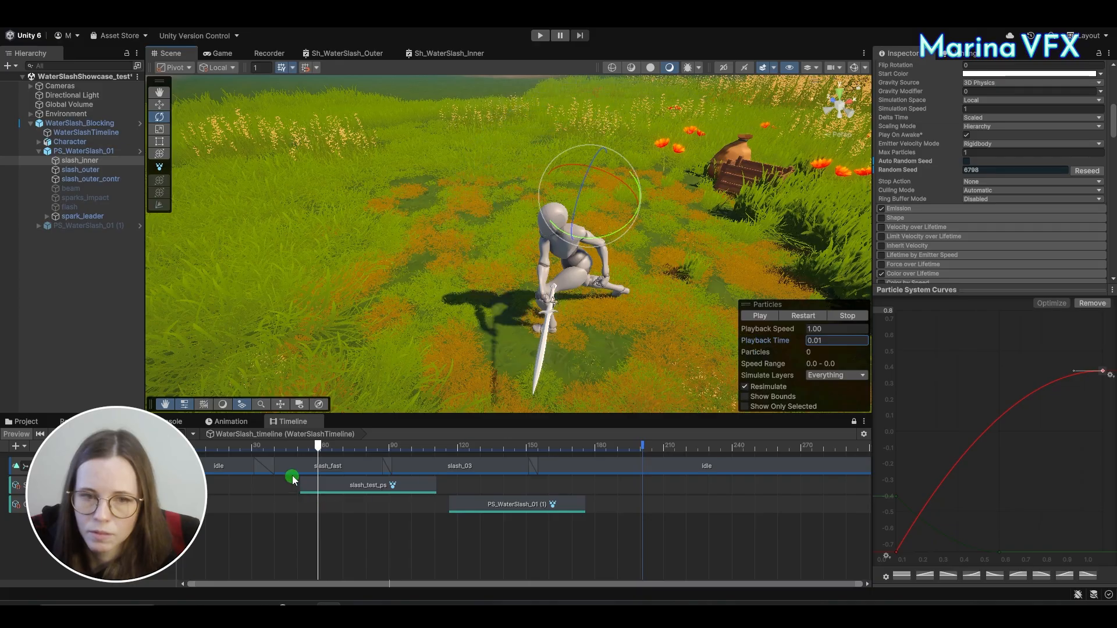
mouse_move(317, 446)
left_mouse_down()
mouse_move(297, 446)
mouse_move(342, 443)
mouse_move(309, 429)
left_mouse_up()
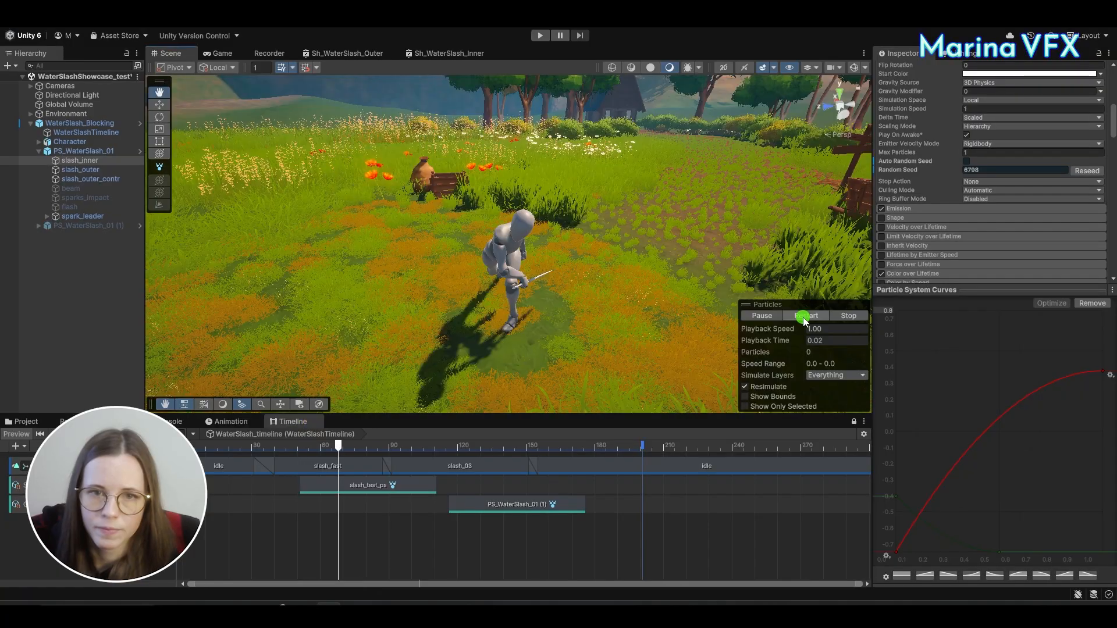
left_click(803, 318)
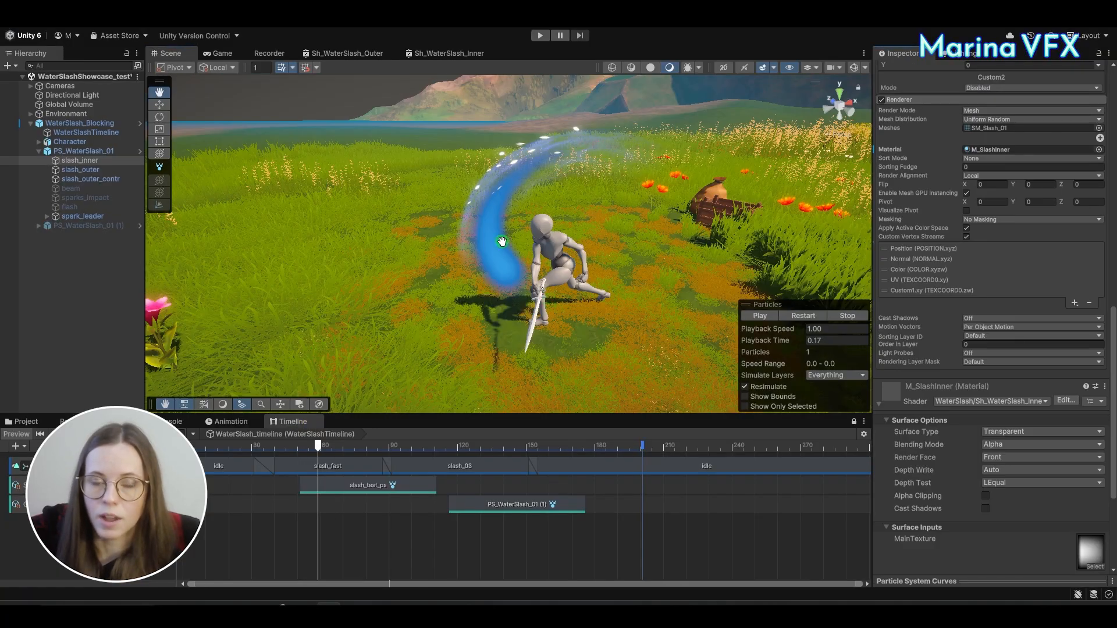
left_click_drag(502, 241, 605, 254, "alt")
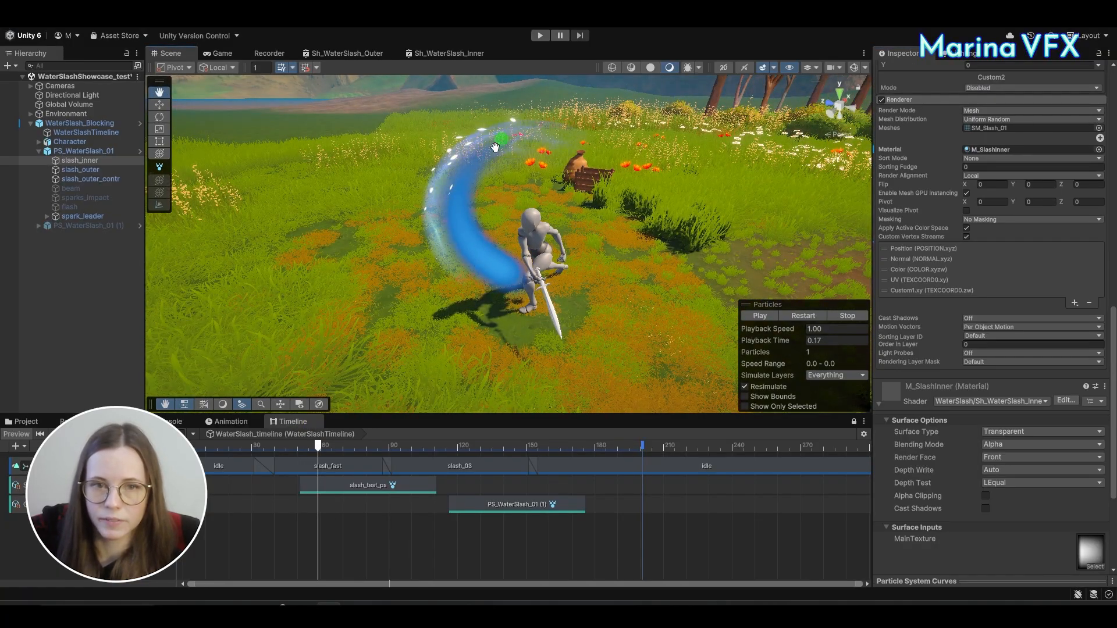
left_click_drag(474, 303, 620, 281, "alt")
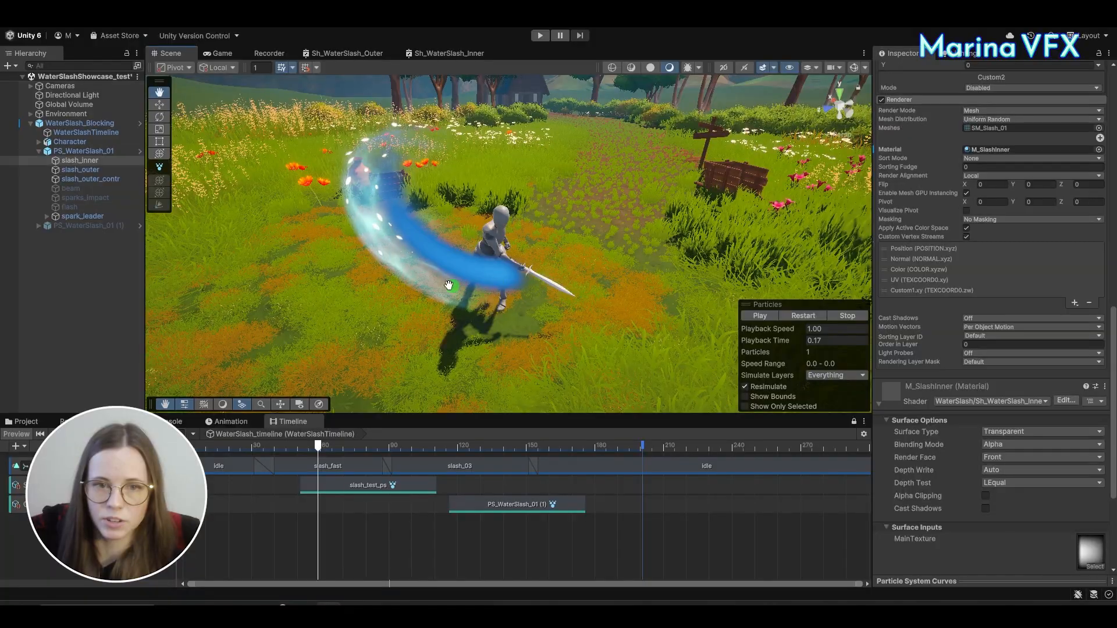
Compare the Renderer settings of slash_outer_contr, slash_outer and slash_inner, looking at their Order in Layer values.
left_click(78, 179)
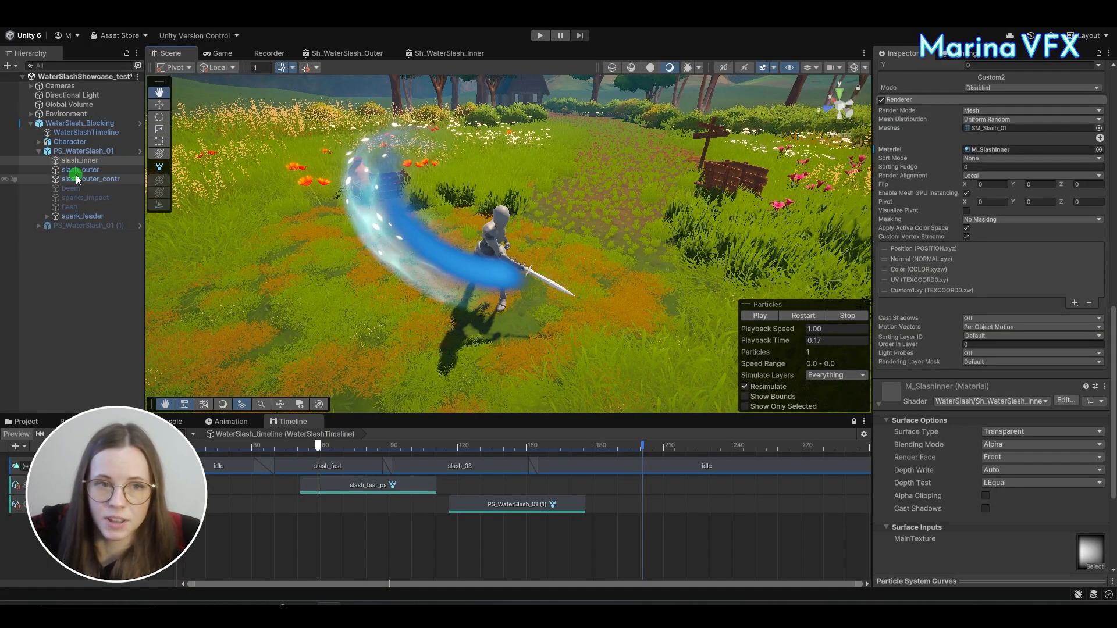
left_click(919, 501)
scroll(947, 495, "down", 4)
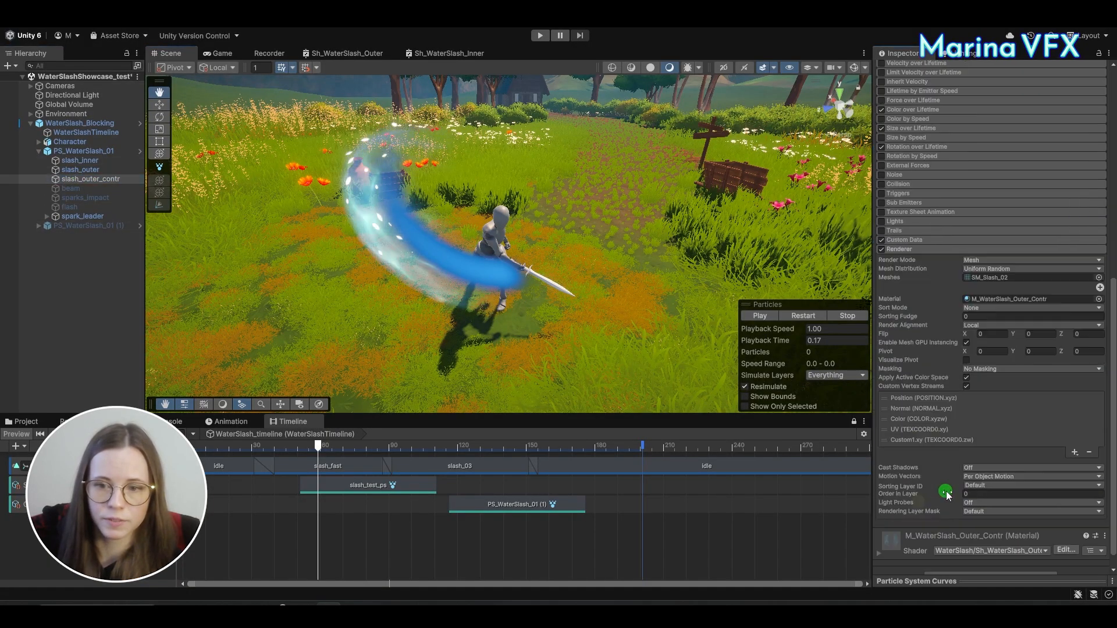
left_click(81, 161)
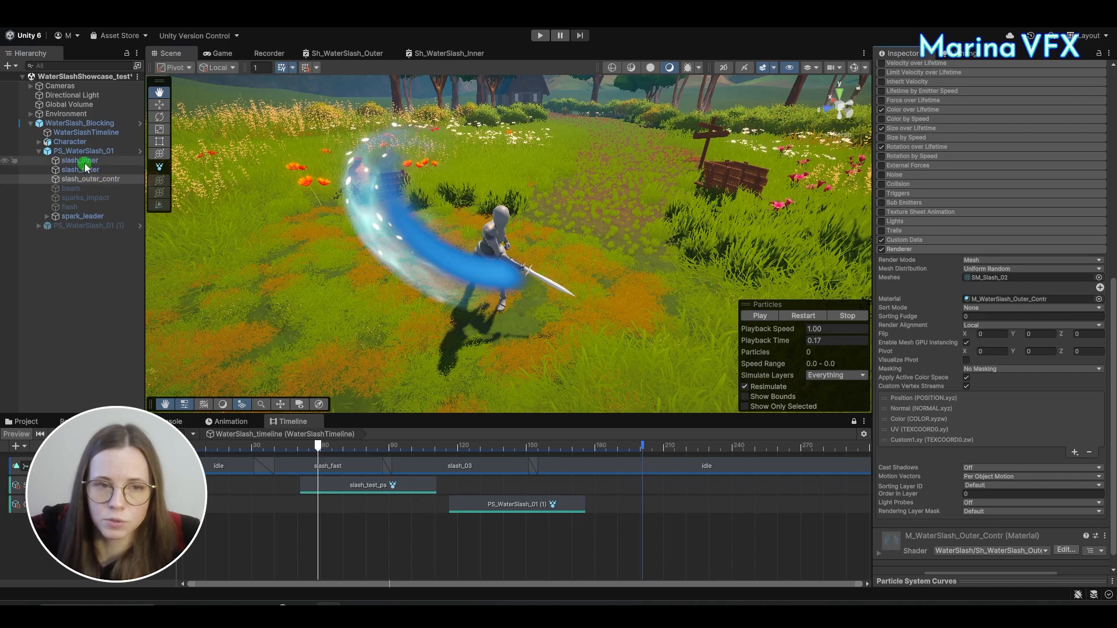
left_click(86, 169)
left_click(1005, 490)
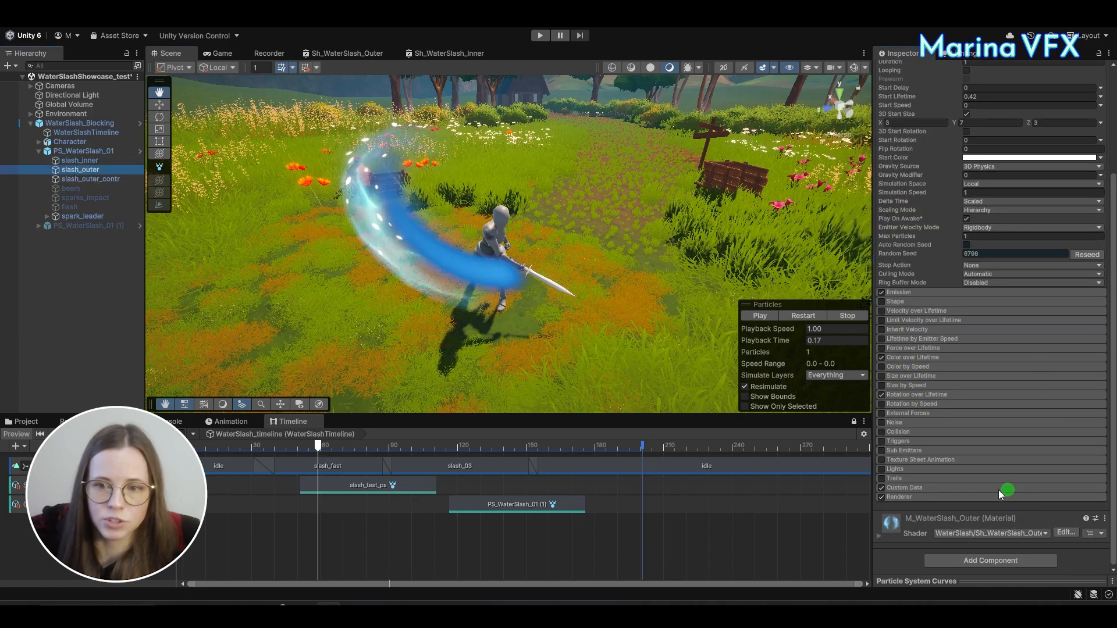
left_click(918, 500)
scroll(950, 469, "down", 4)
left_click(74, 165)
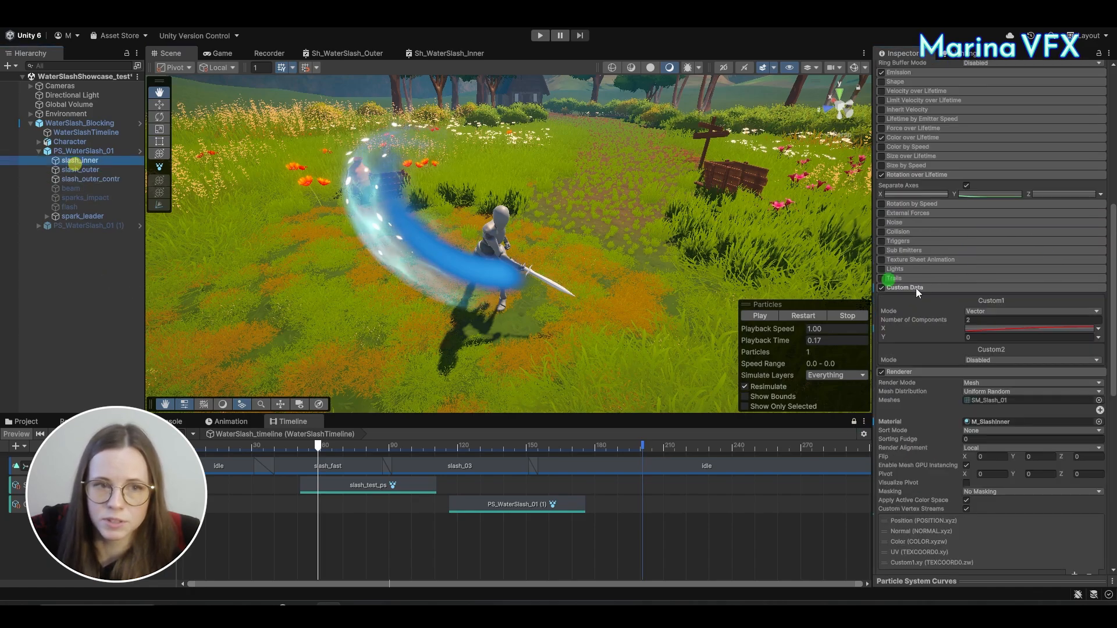
scroll(931, 326, "down", 5)
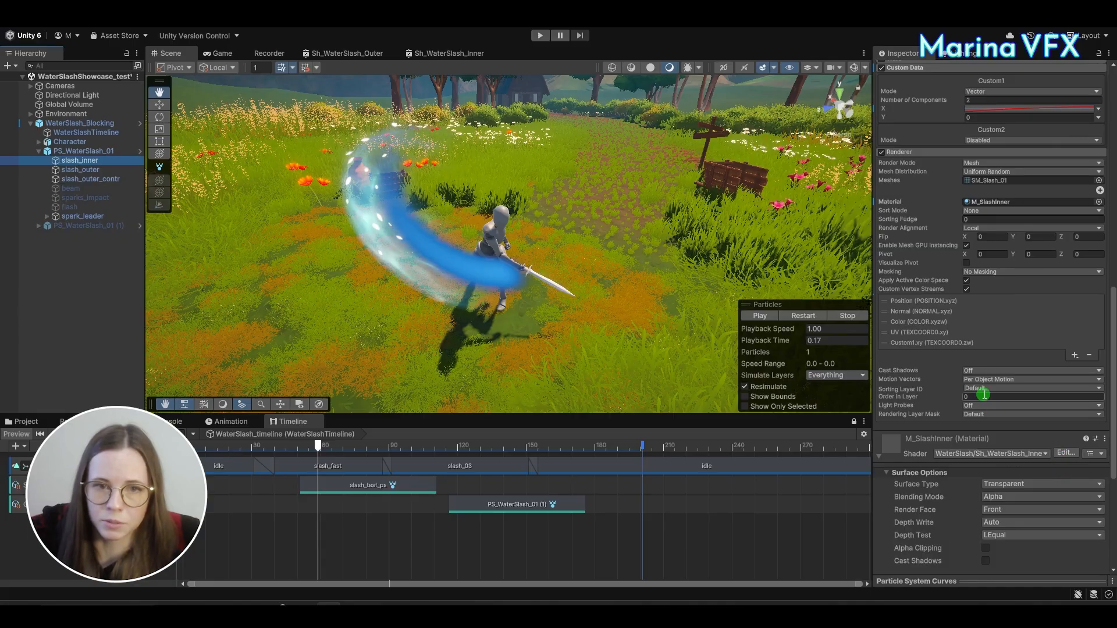
Set the Order in Layer of slash_outer to 1 and replay the effect to check how the layers overlap.
left_click(81, 171)
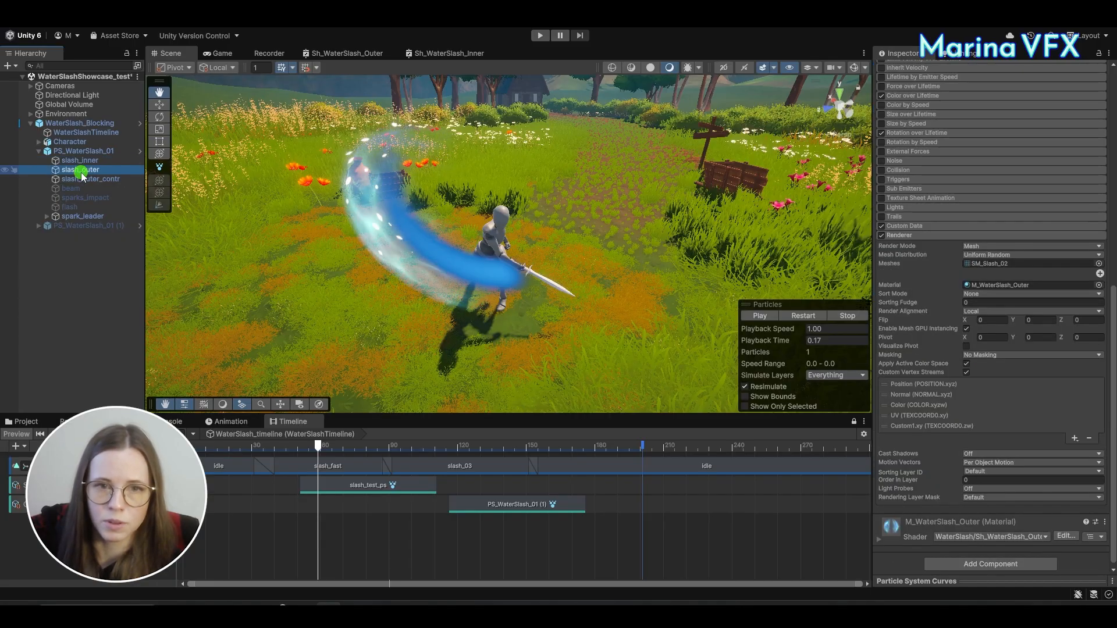
left_click(1008, 478)
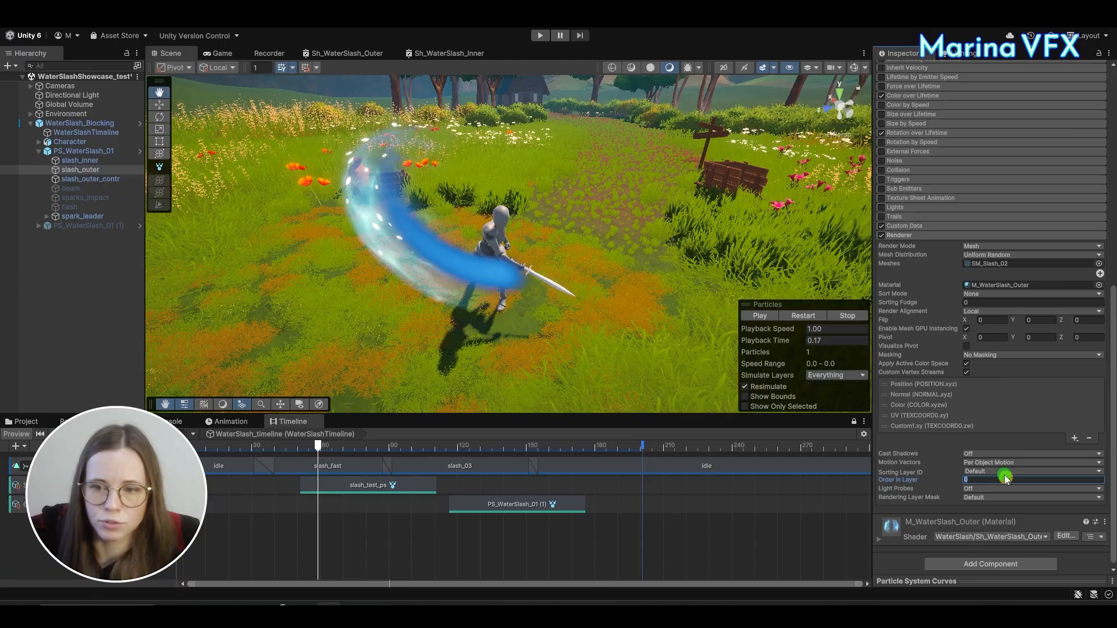
left_click_drag(592, 279, 574, 247, "alt")
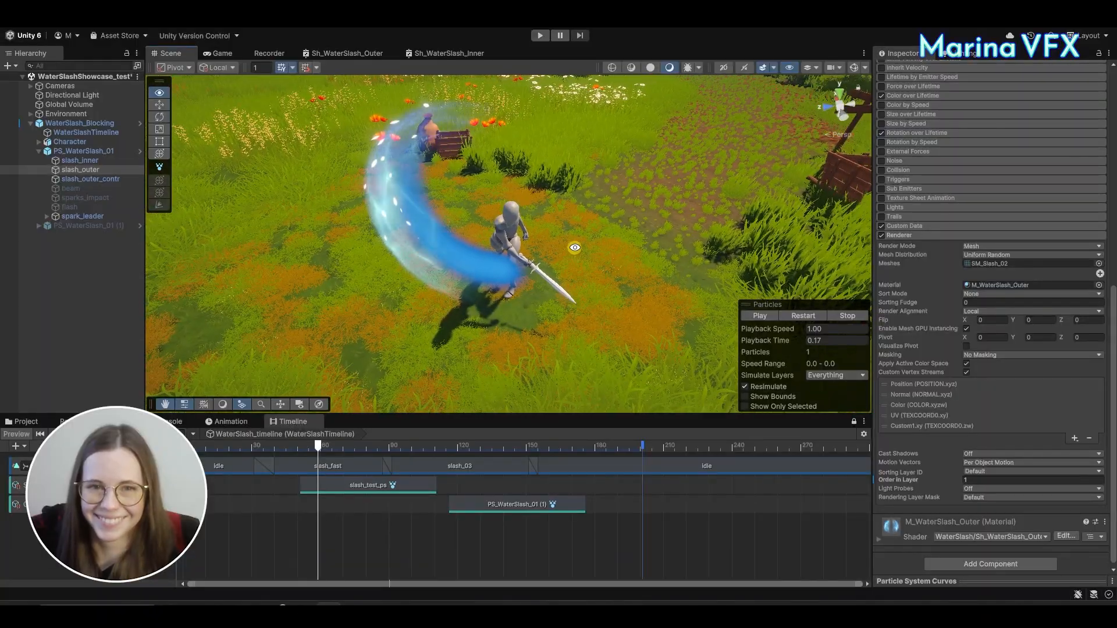
left_click(809, 317)
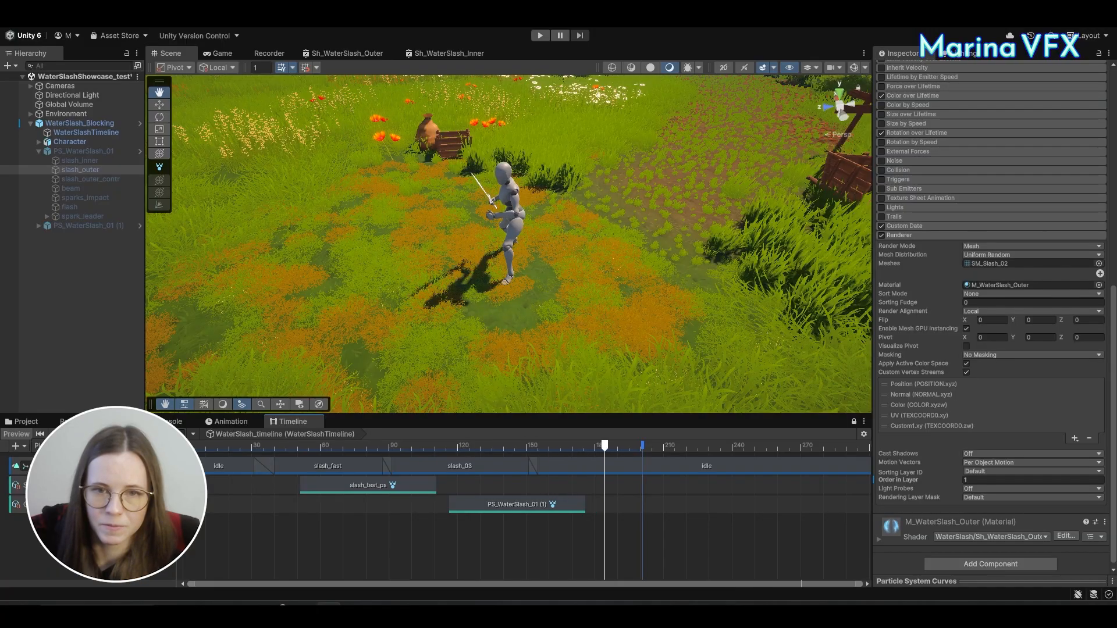
Apply all of PS_WaterSlash_01's overrides to the WaterSlash_Blocking prefab's nested particle prefab and return to the scene.
left_click(139, 123)
left_click(84, 119)
left_click(931, 115)
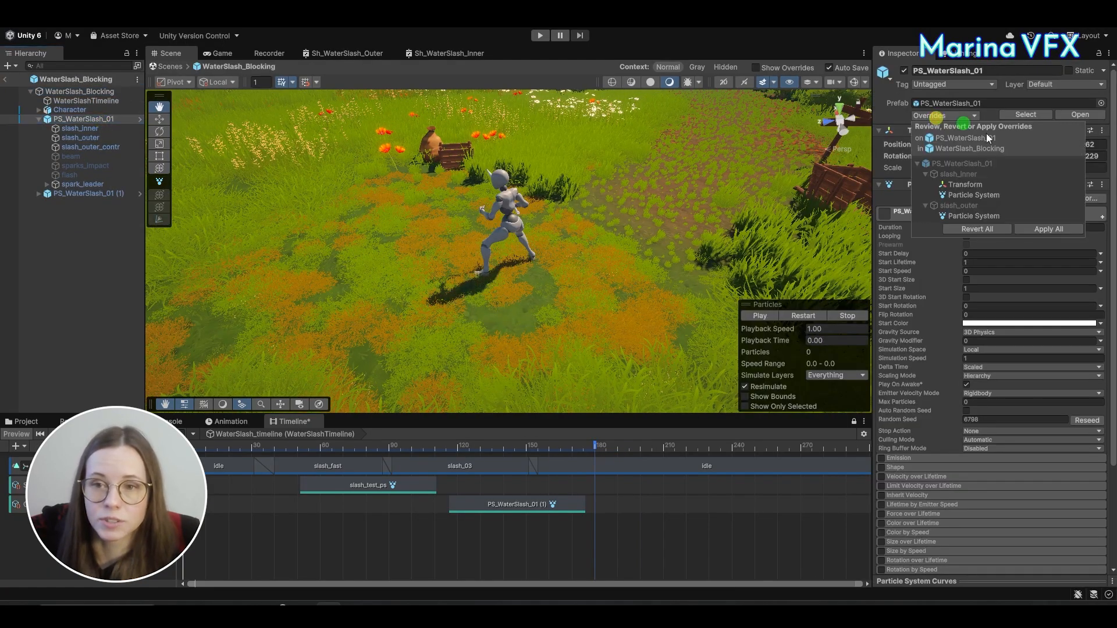
left_click(1051, 229)
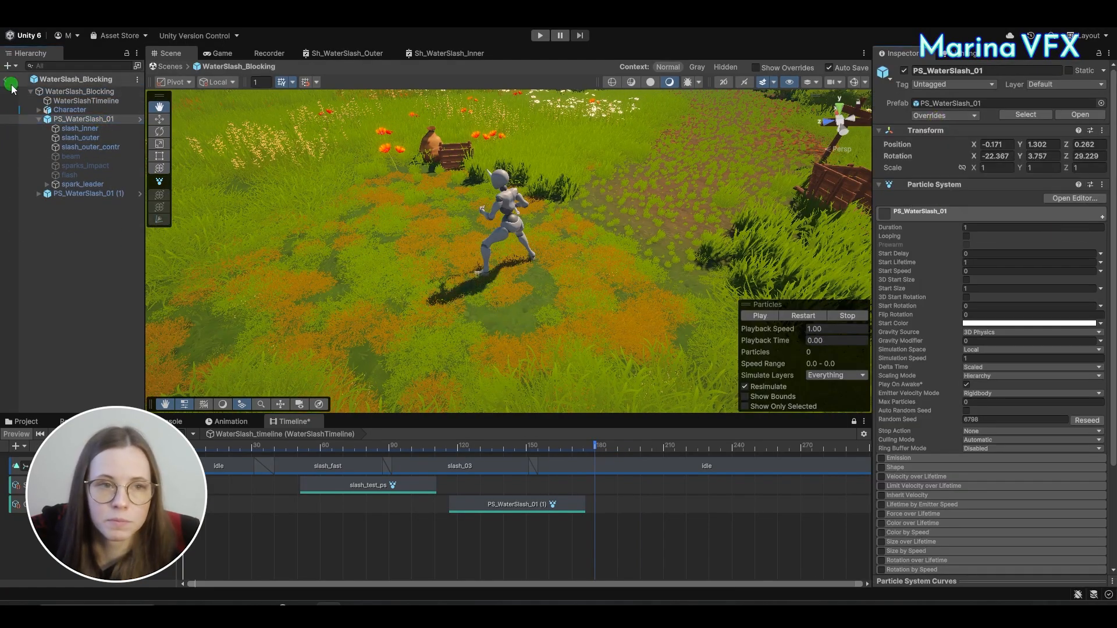
left_click(6, 80)
Set the Render Face of slash_inner's M_SlashInner material to Both in PS_WaterSlash_01 (1).
key("space")
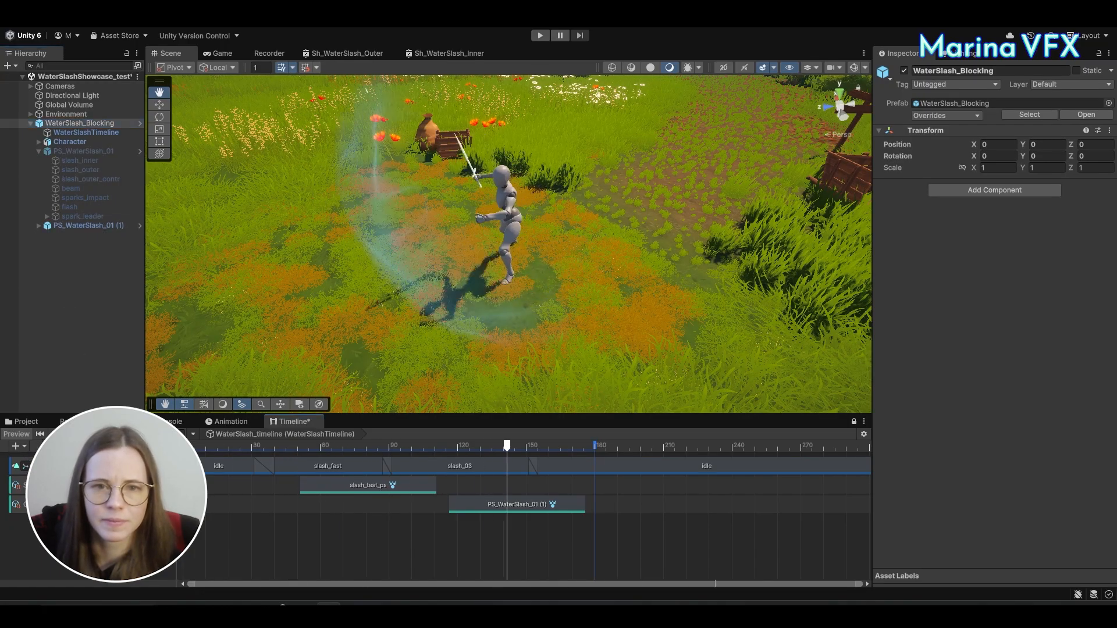
left_click_drag(435, 445, 475, 446)
left_click_drag(489, 326, 894, 197, "alt")
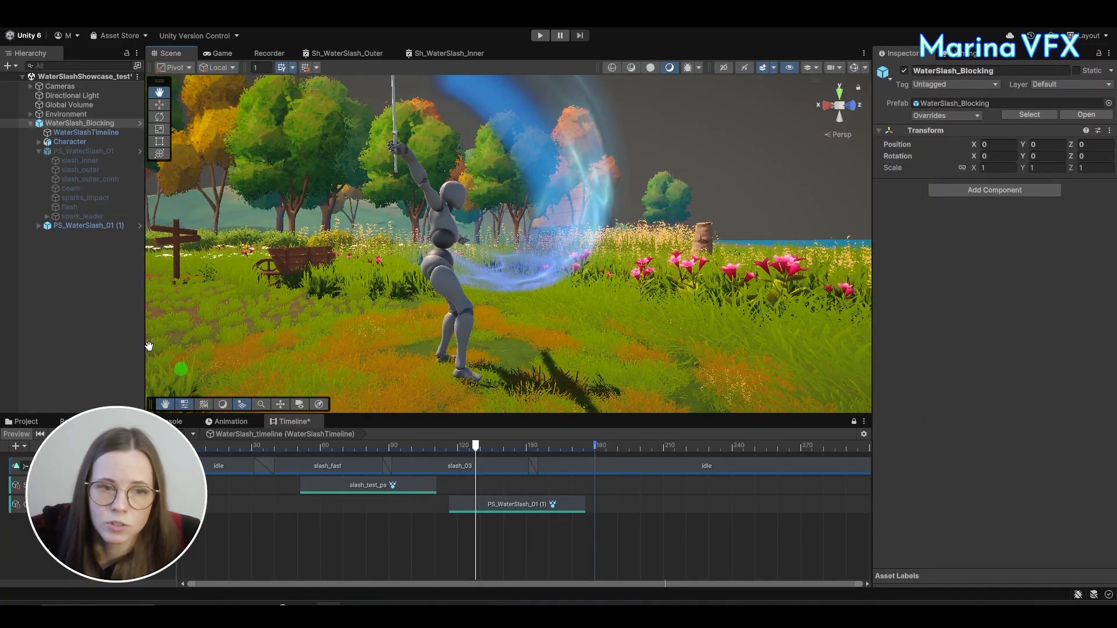
left_click(39, 226)
left_click(78, 235)
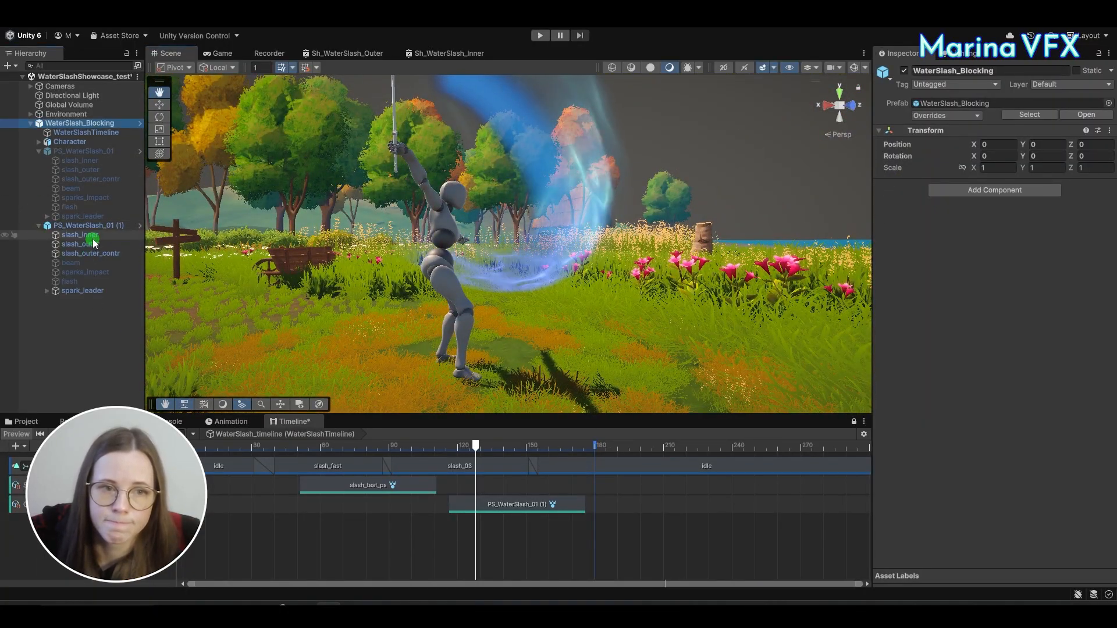
left_click(810, 317)
left_click(761, 316)
left_click_drag(719, 294, 327, 314, "alt")
scroll(970, 310, "down", 12)
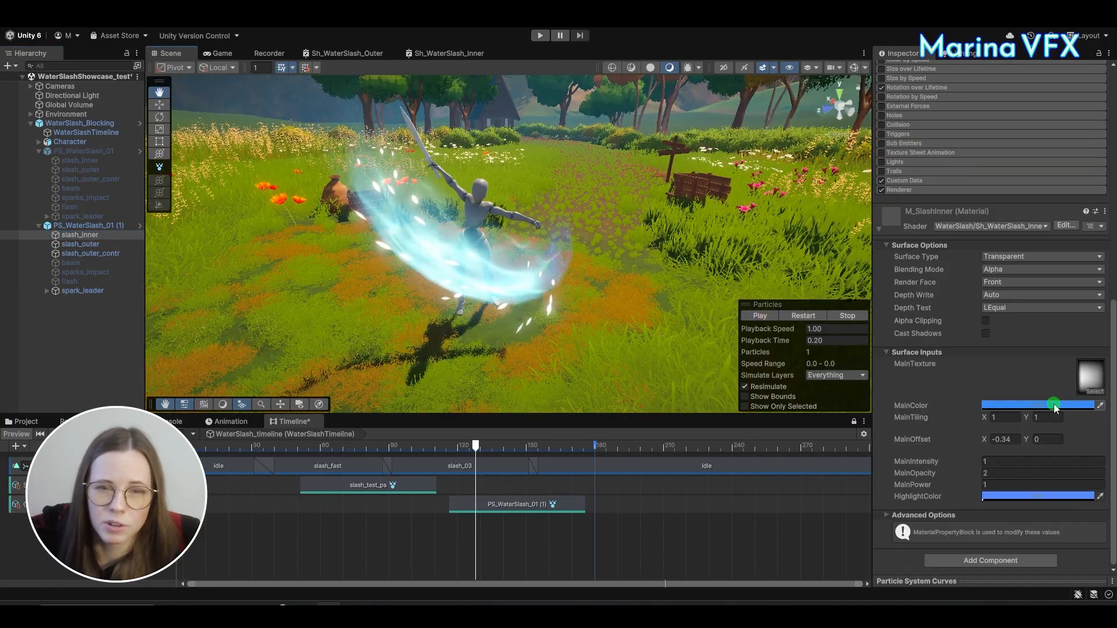
left_click(1014, 282)
left_click(992, 294)
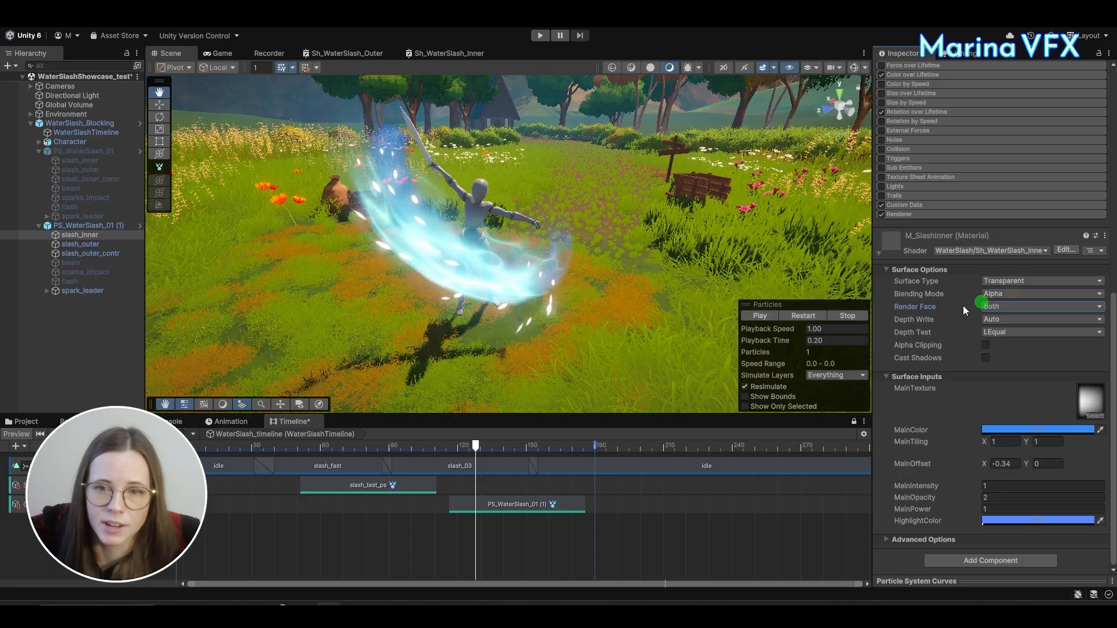
Enable Size over Lifetime on slash_inner with a rising curve, its first key at about time 0.48, value 0.91, and a flat end key.
left_click_drag(484, 283, 703, 227, "alt")
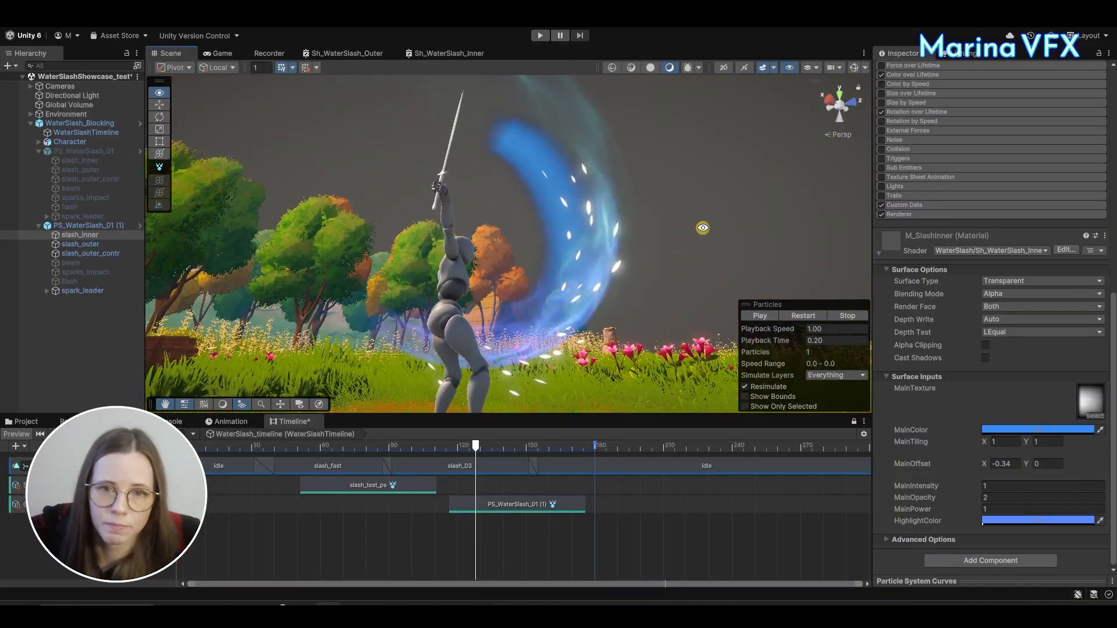
left_click_drag(468, 452, 485, 429)
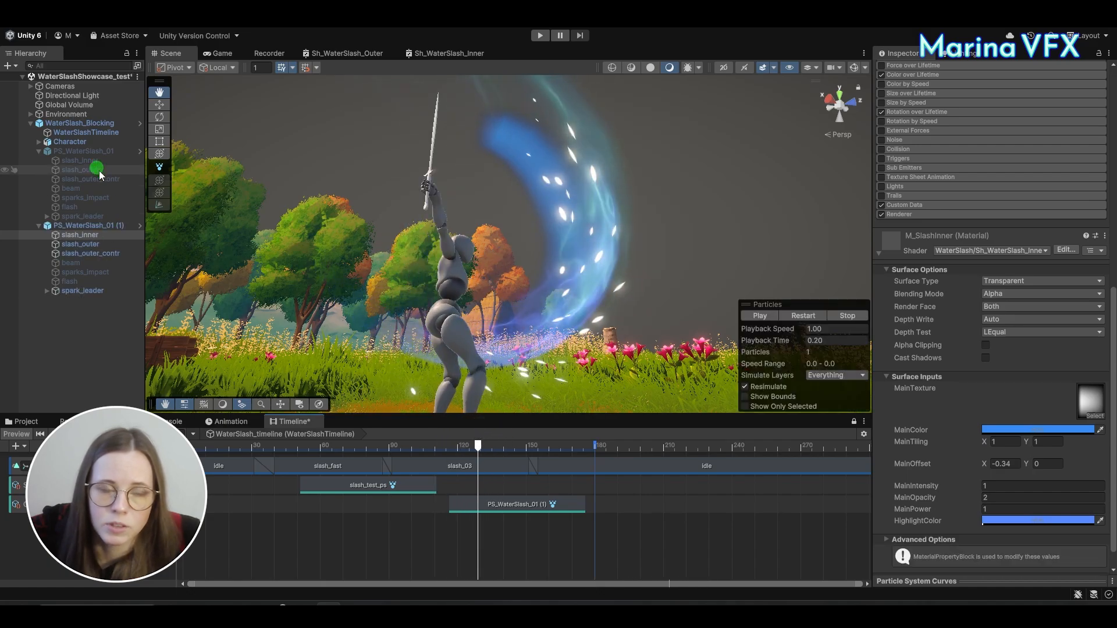
left_click_drag(651, 232, 653, 274, "alt")
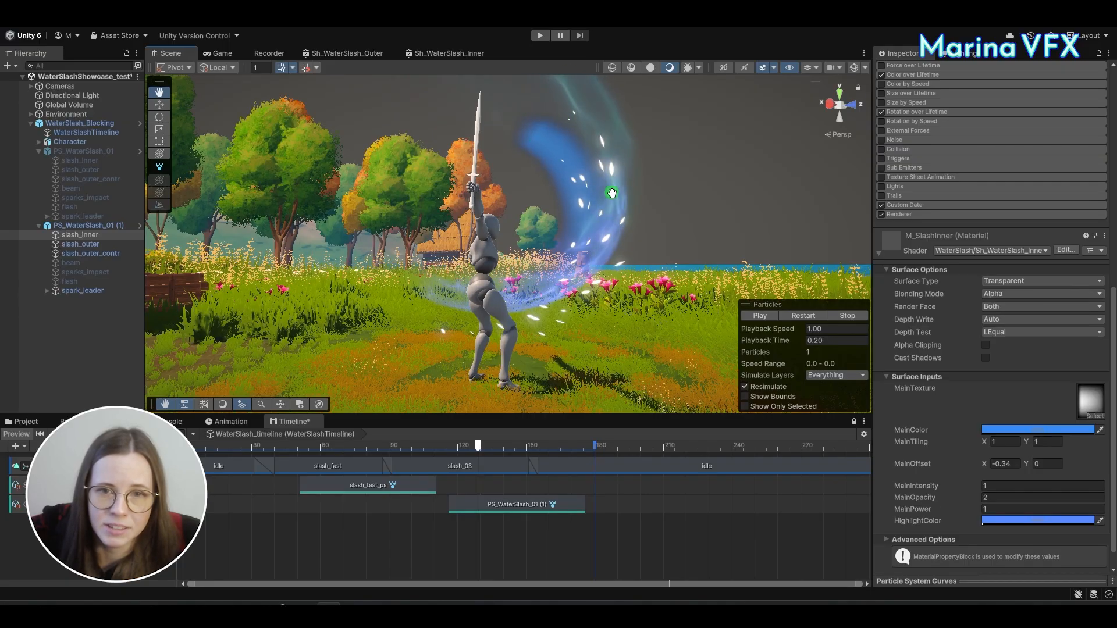
scroll(938, 195, "up", 3)
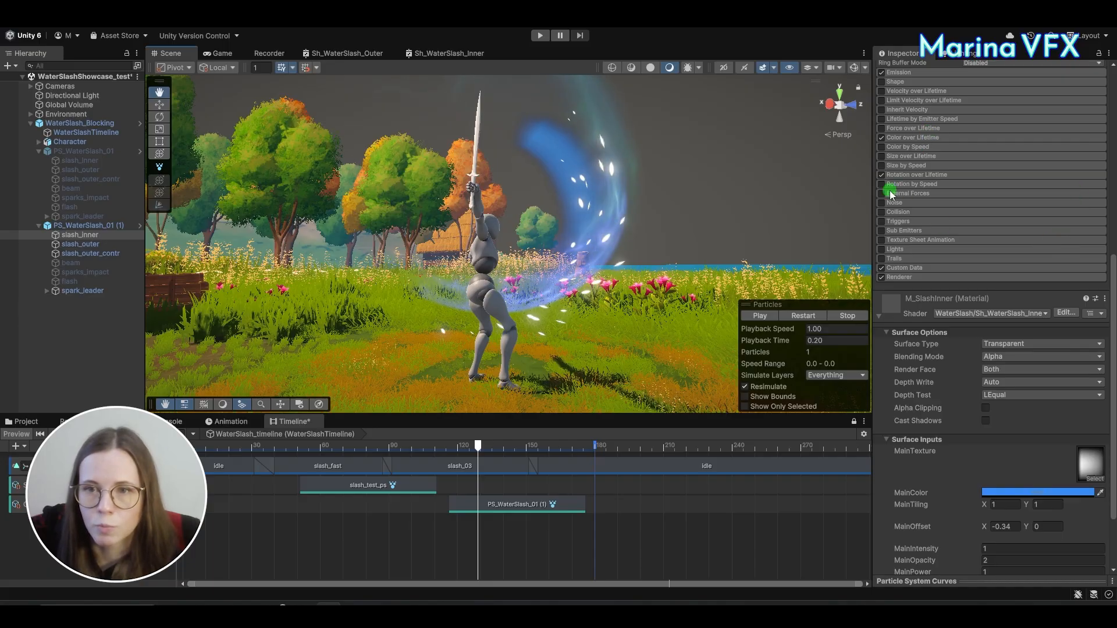
left_click(883, 156)
left_click(904, 156)
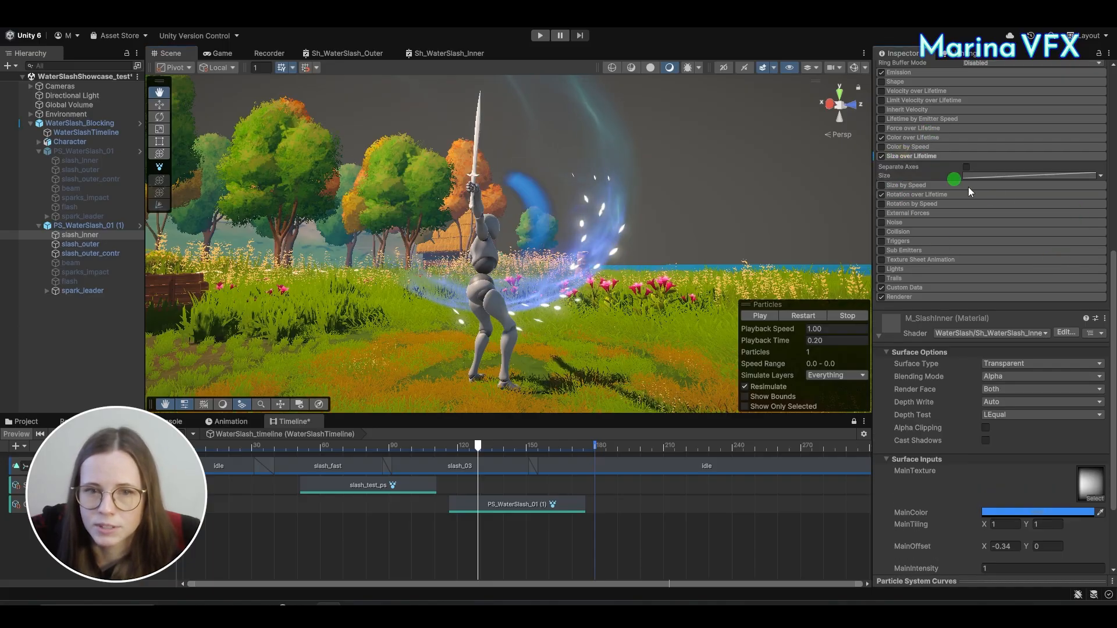
left_click(975, 583)
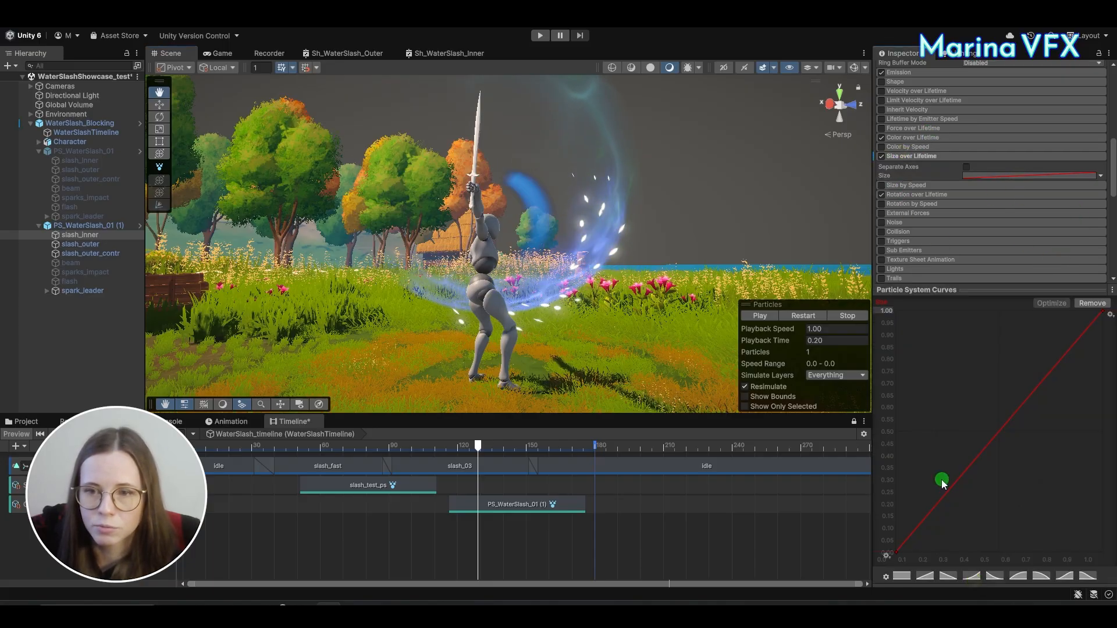
left_click_drag(899, 552, 997, 335)
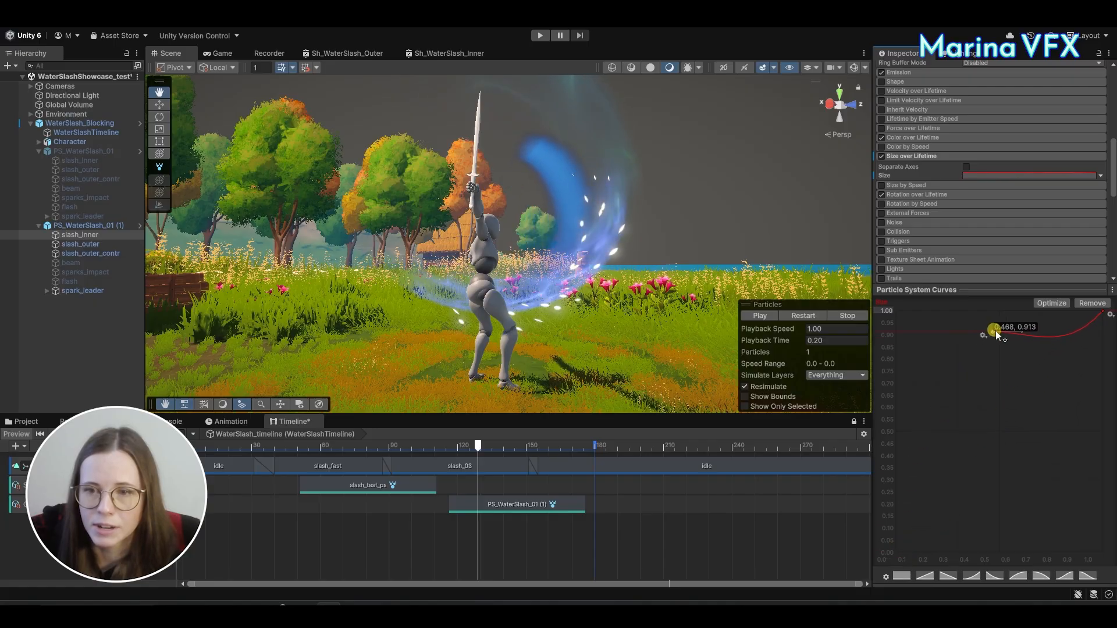
right_click(1103, 316)
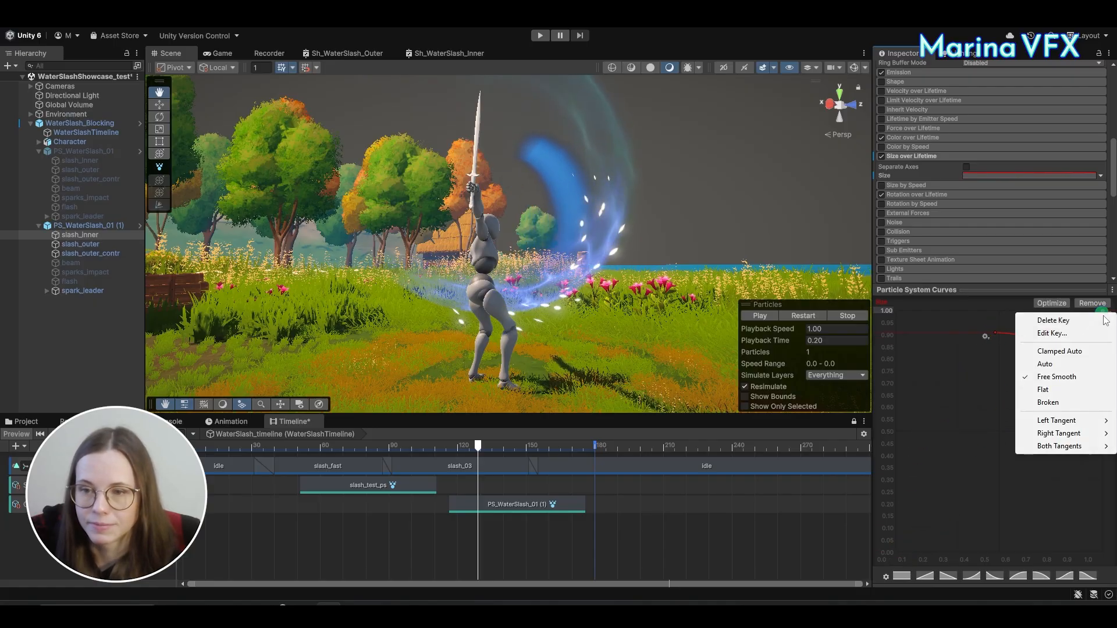
left_click(1083, 395)
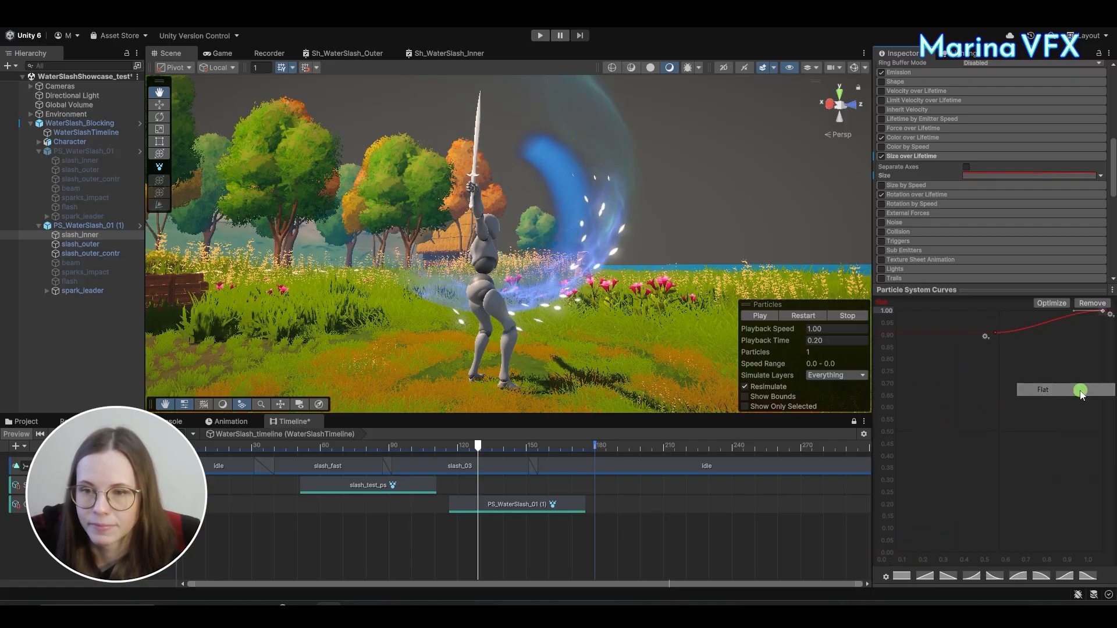
Set the first key of slash_inner's size curve to time 0.5 and value 0.9.
right_click(1010, 336)
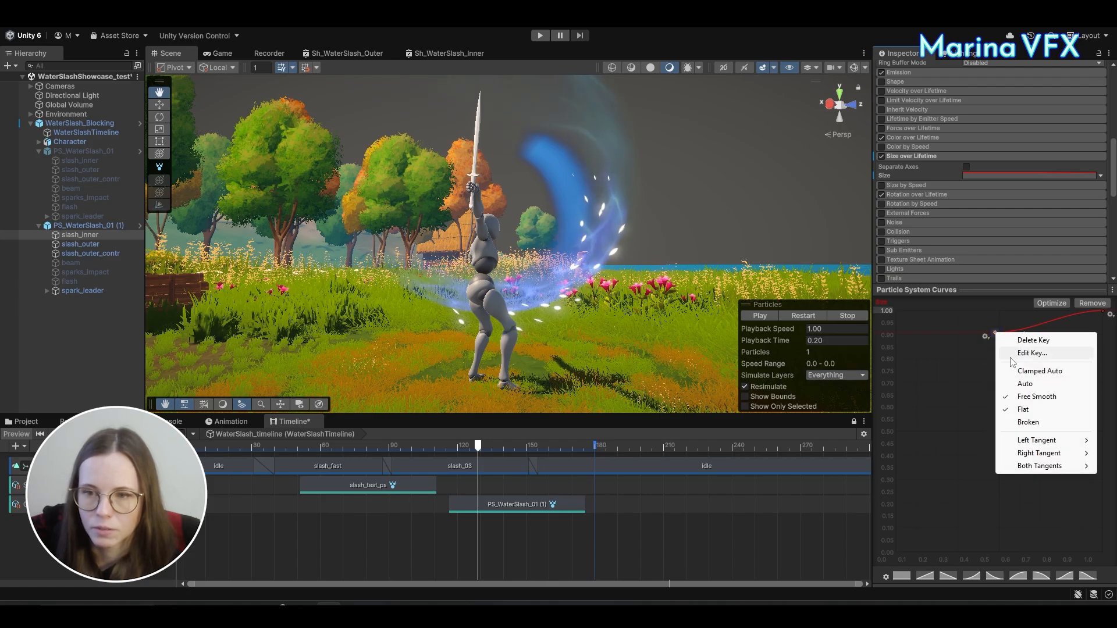
left_click(1033, 353)
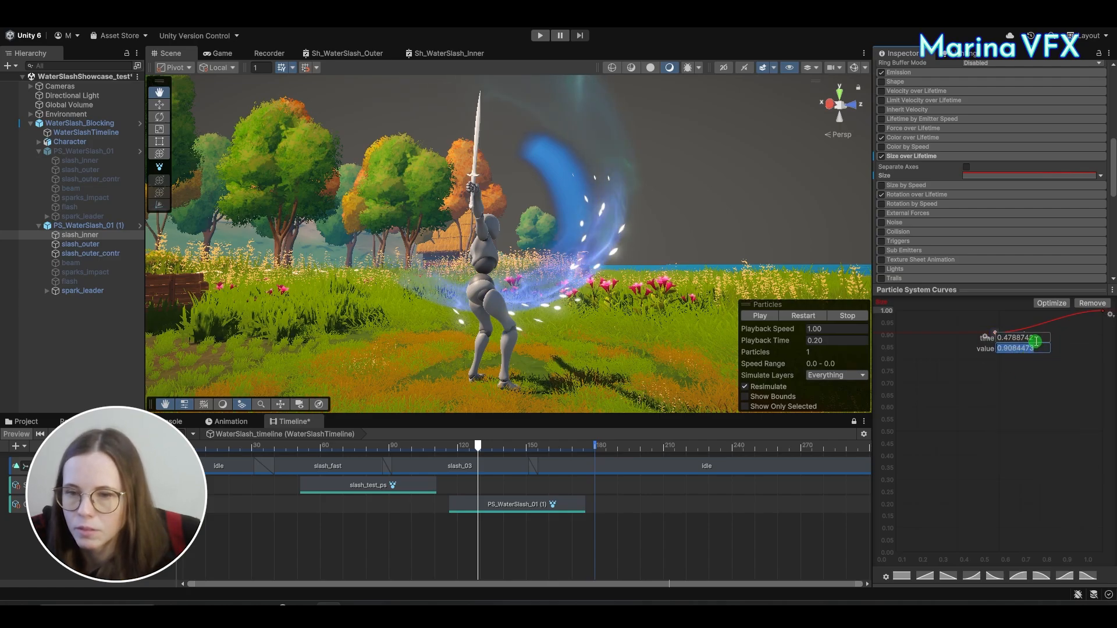
left_click(1036, 341)
type("0.5")
left_click(1026, 352)
key("Return")
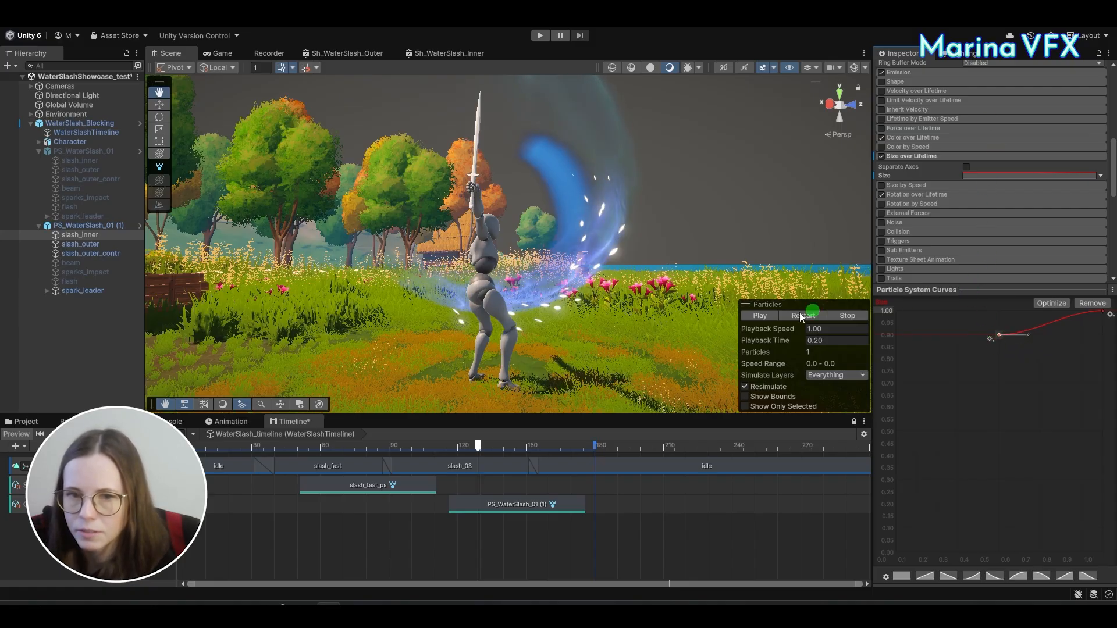
Set slash_inner's Start Size to 3 and scrub the particle playback to check the slash.
mouse_move(787, 341)
left_mouse_down()
mouse_move(838, 338)
mouse_move(808, 336)
left_mouse_up()
scroll(993, 237, "up", 8)
left_click(998, 185)
type("3")
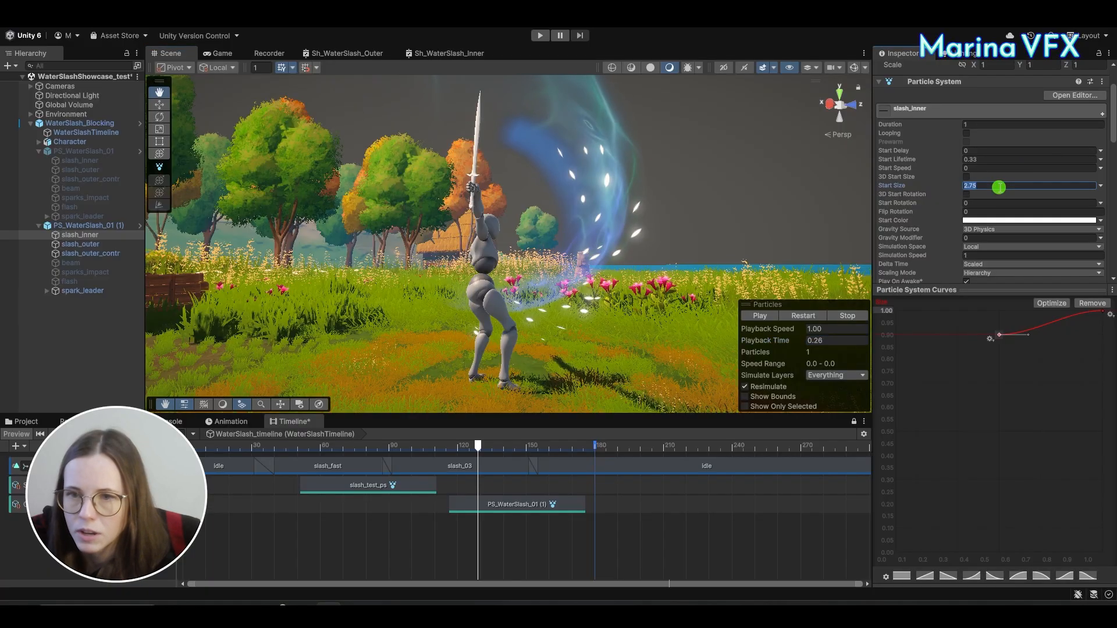
left_click(823, 340)
left_click_drag(770, 344, 706, 342)
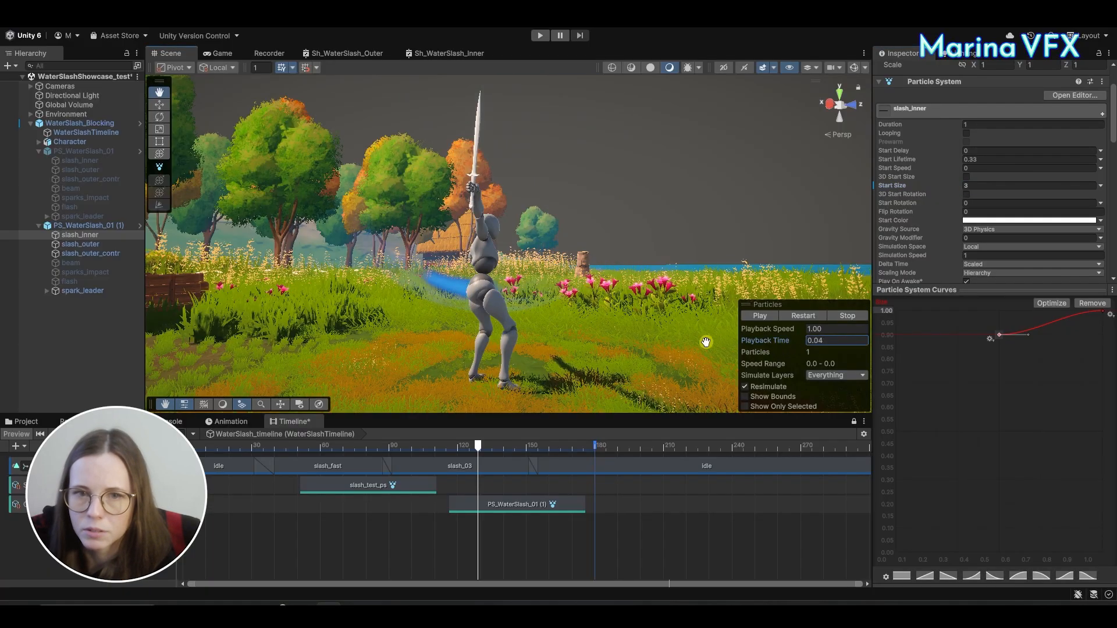
mouse_move(777, 342)
left_mouse_down()
mouse_move(836, 334)
mouse_move(742, 340)
mouse_move(787, 334)
left_mouse_up()
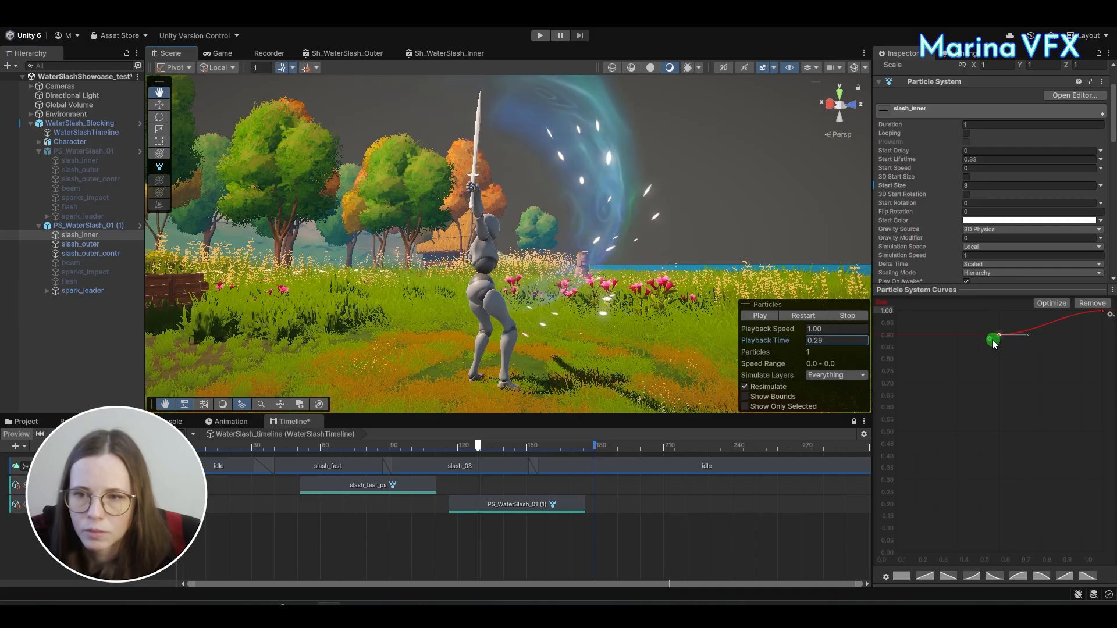
Move the size curve's first key to time 0.2 and replay the particle effect.
right_click(994, 343)
left_click(1012, 353)
type(".2")
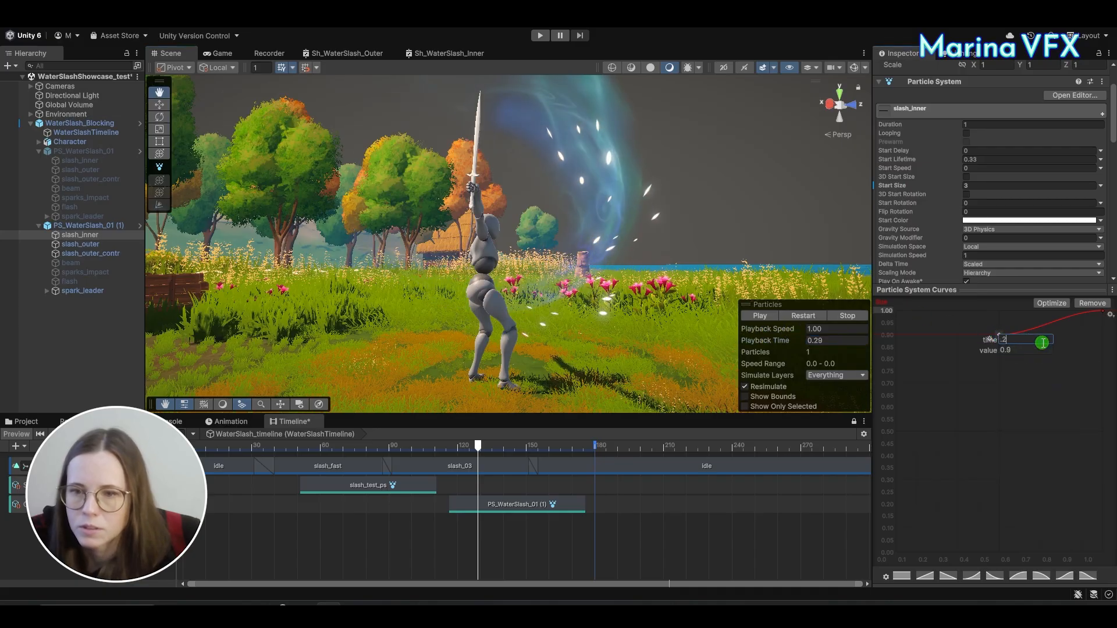
key("Return")
mouse_move(790, 344)
left_mouse_down()
mouse_move(678, 340)
mouse_move(801, 343)
left_mouse_up()
left_click_drag(881, 344, 748, 346)
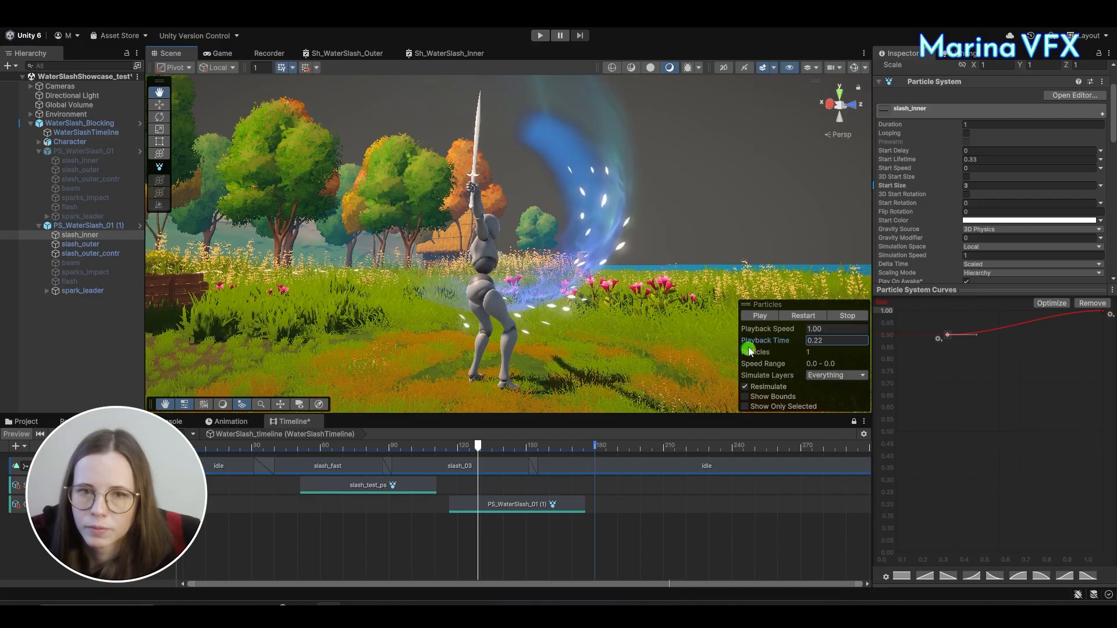
left_click(798, 317)
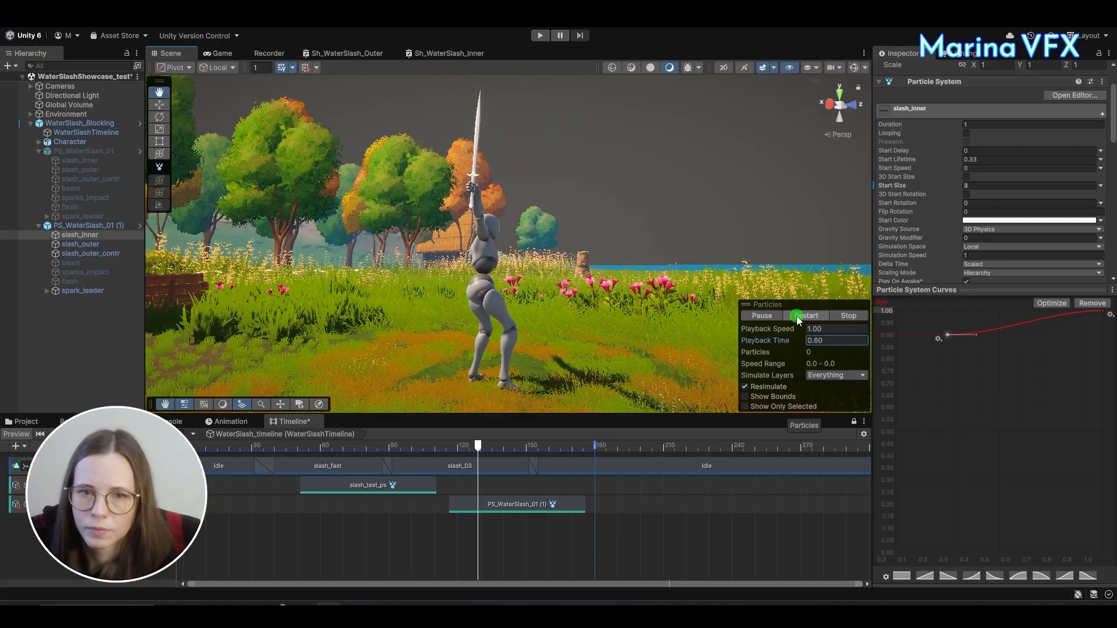
Apply all overrides of the WaterSlash_Blocking object to its prefab.
left_click(307, 465)
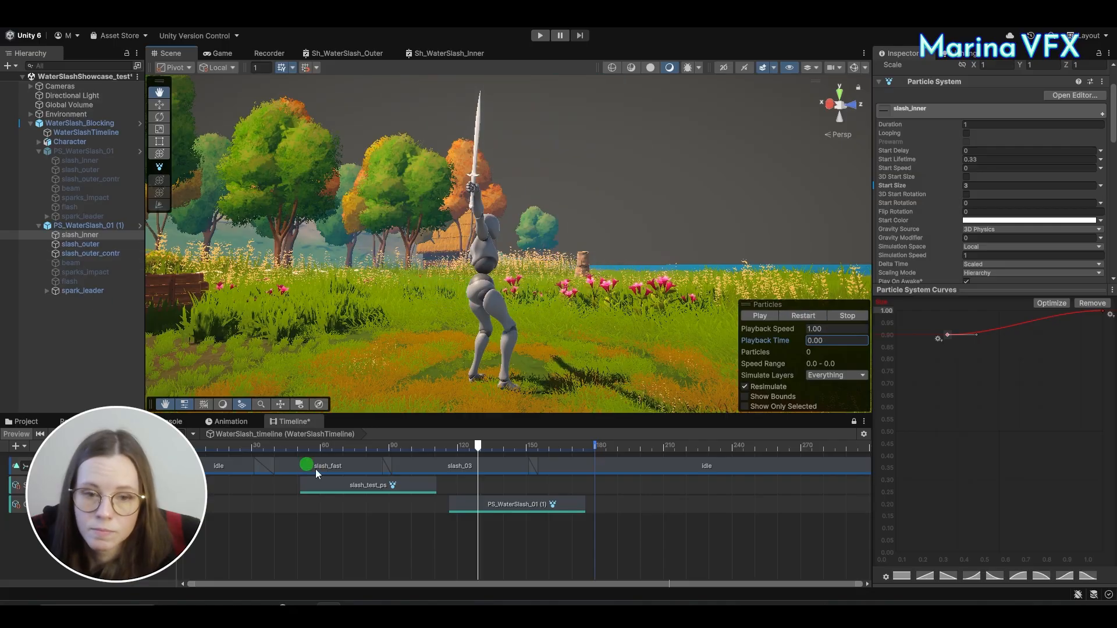
left_click(94, 123)
left_click(938, 115)
left_click(1047, 208)
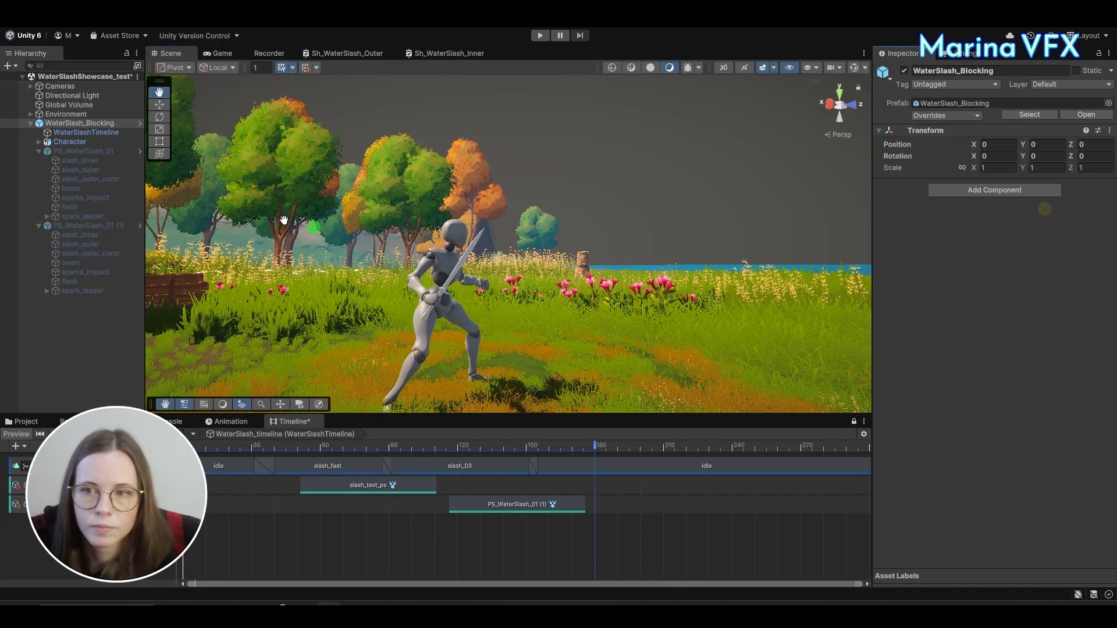
Inside the WaterSlash_Blocking prefab, apply all overrides of PS_WaterSlash_01 (1) and return to the scene.
left_click(139, 123)
left_click(88, 194)
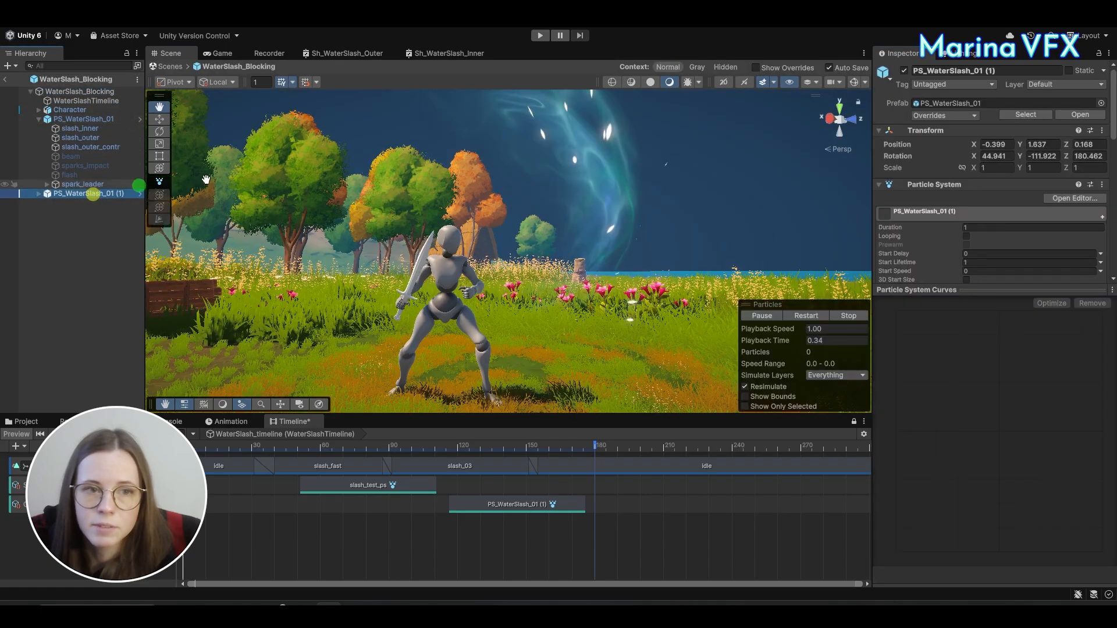
left_click(942, 115)
left_click(1056, 210)
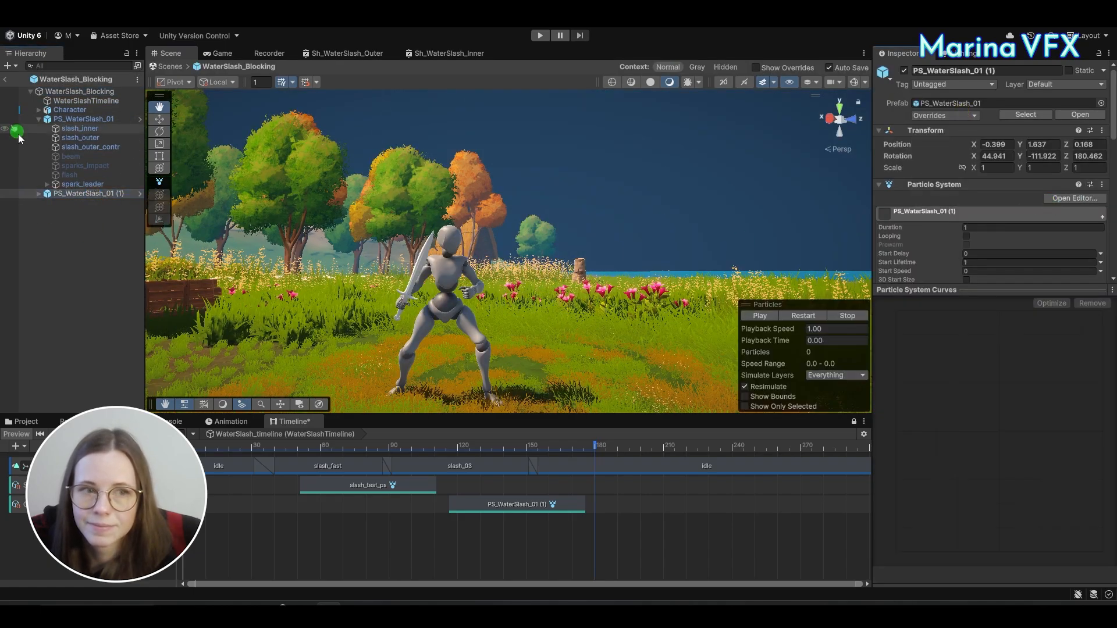
left_click(5, 80)
Play the WaterSlash timeline and examine both slashes from several angles, including the slash_fast moment near frame 60.
left_click_drag(504, 362, 364, 317, "alt")
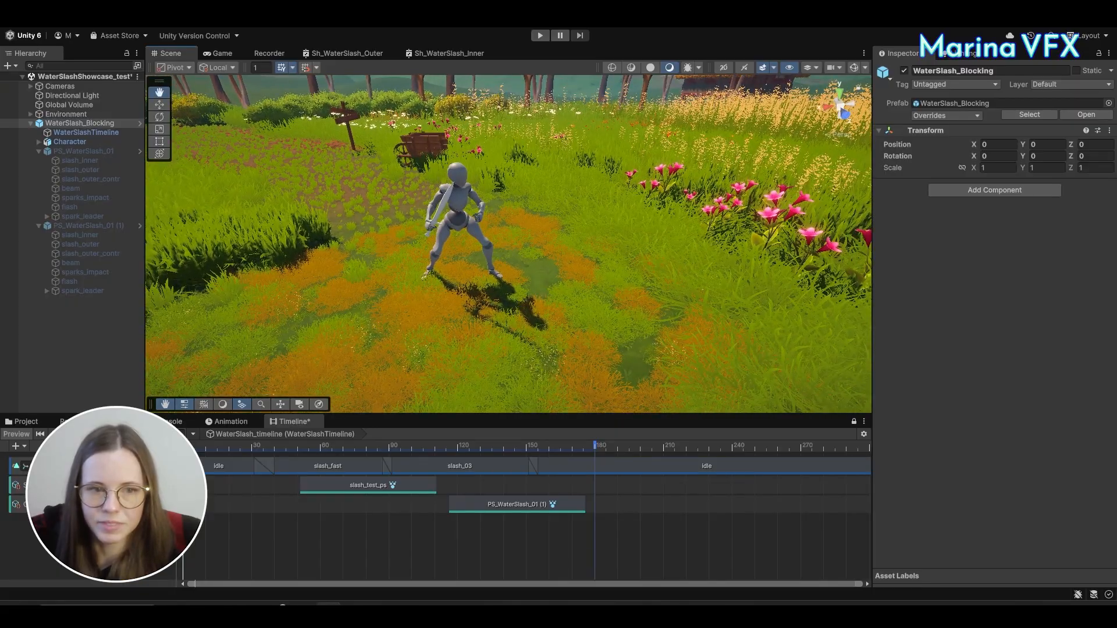
left_click(70, 434)
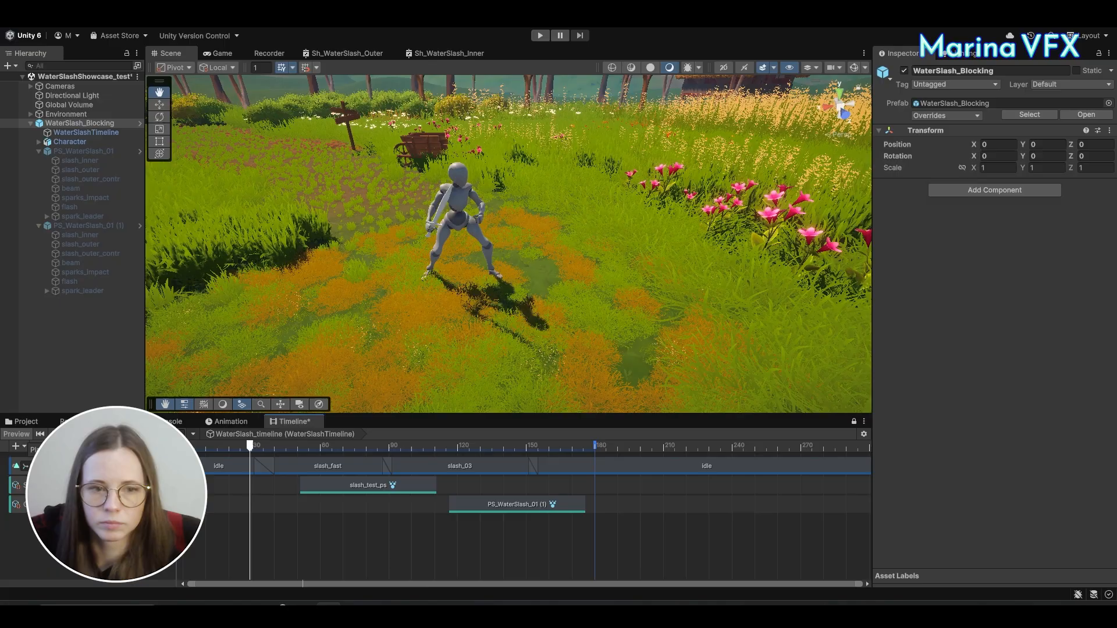
left_click(70, 434)
left_click_drag(754, 260, 360, 363, "alt")
left_click(39, 434)
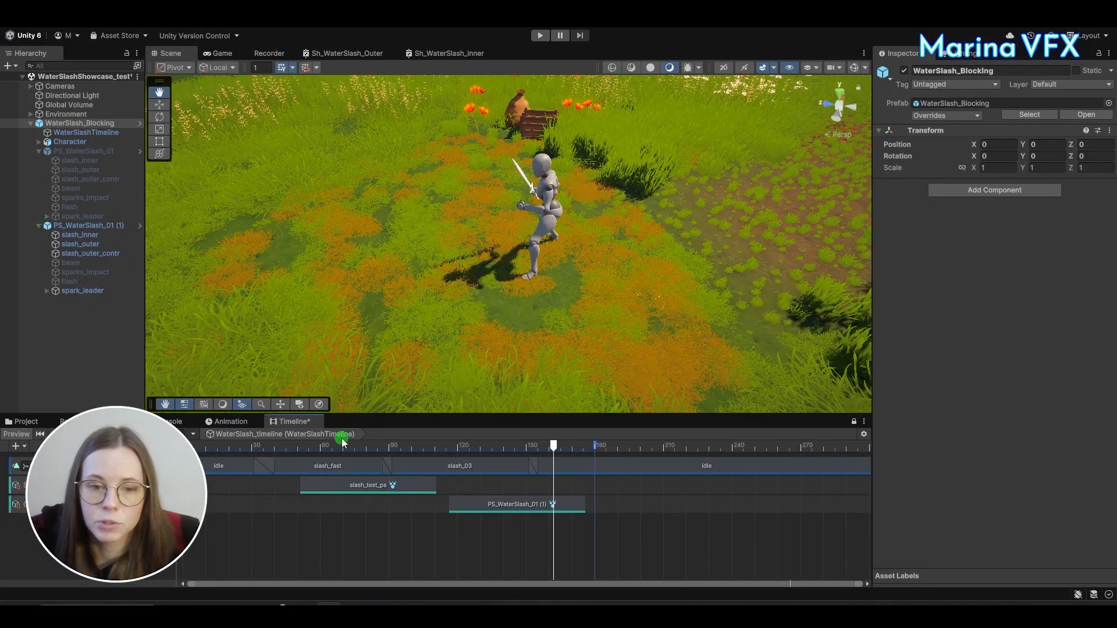
left_click(323, 452)
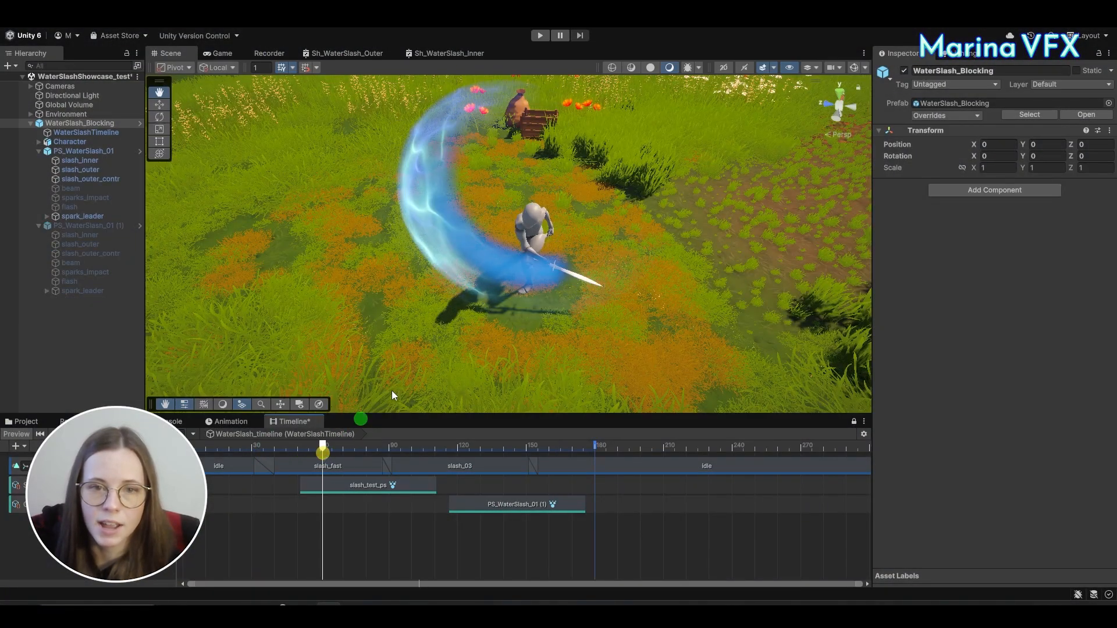
left_click_drag(443, 349, 706, 297, "alt")
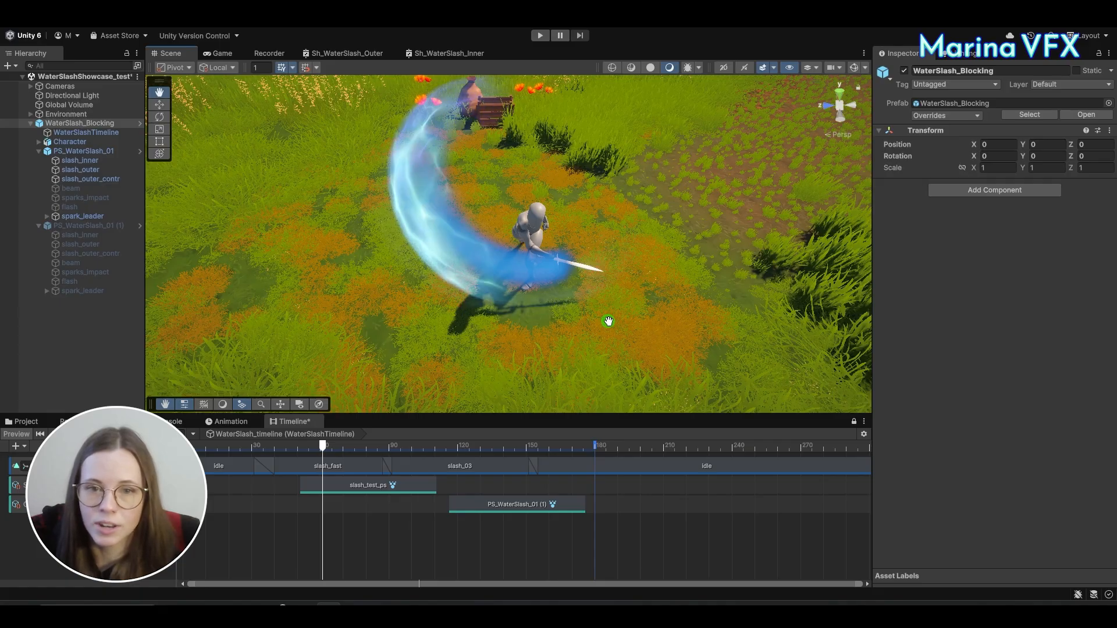
Switch to Substance Designer and add a Bevel node fed by the final Blend, with Distance set to about -0.72.
left_click(434, 604)
scroll(462, 391, "down", 5)
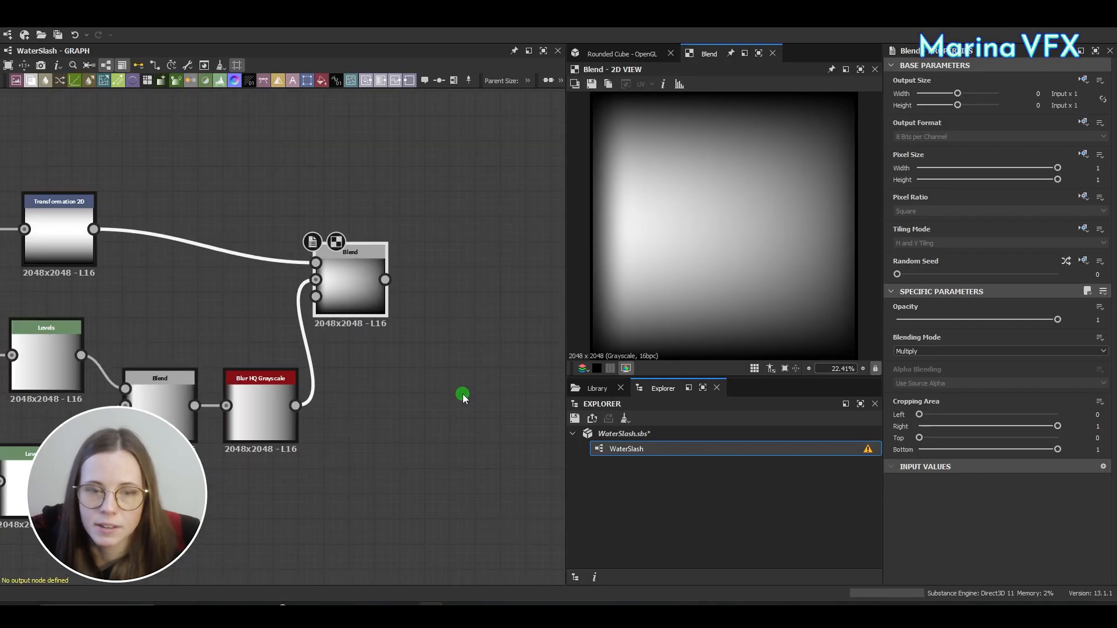
middle_click_drag(451, 402, 347, 392)
scroll(396, 368, "up", 4)
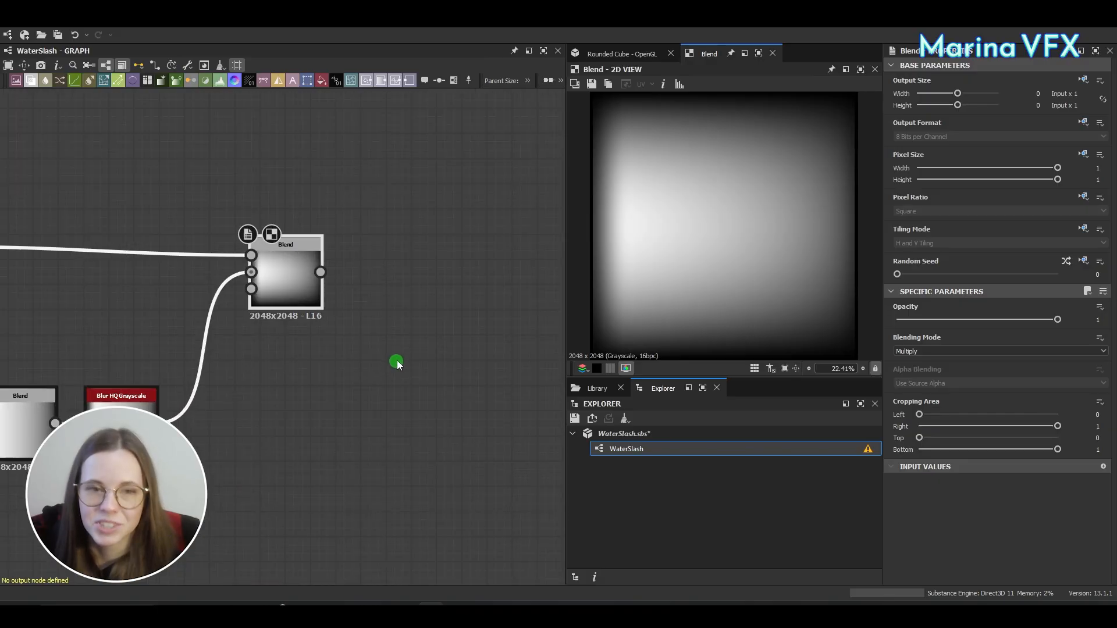
middle_click_drag(396, 360, 311, 360)
key("space")
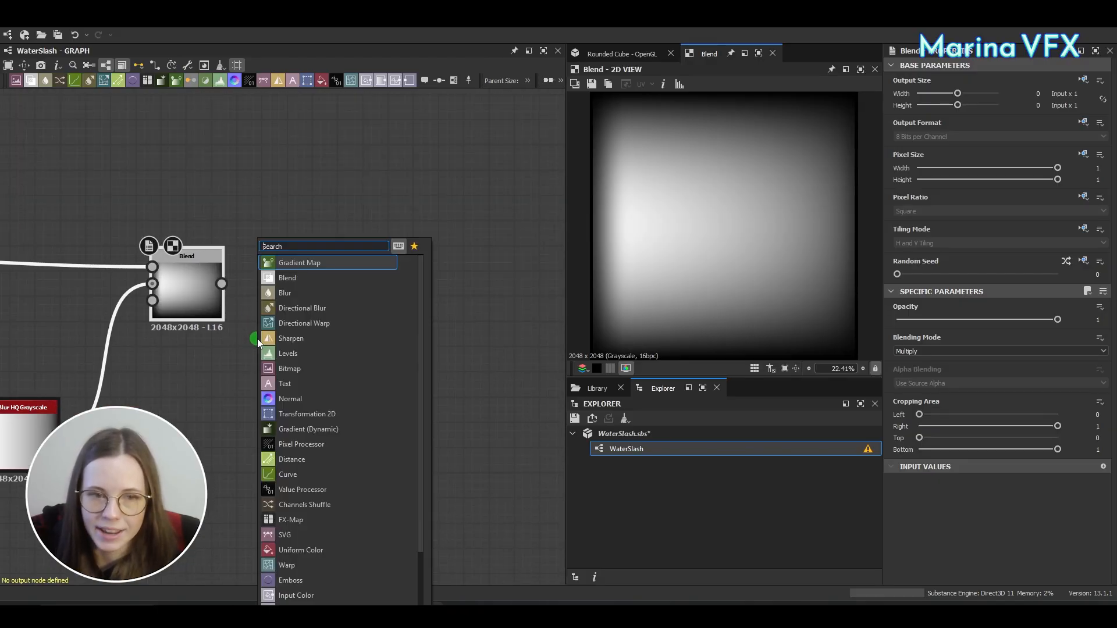
type("bevel")
left_click(314, 265)
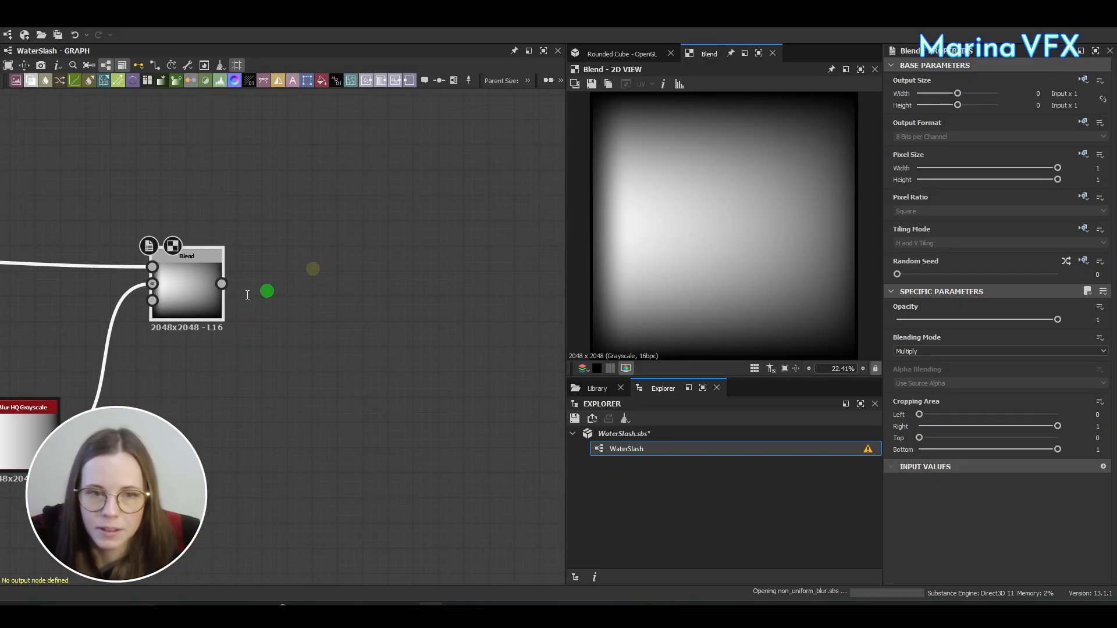
scroll(945, 333, "down", 3)
left_click_drag(1016, 470, 921, 478)
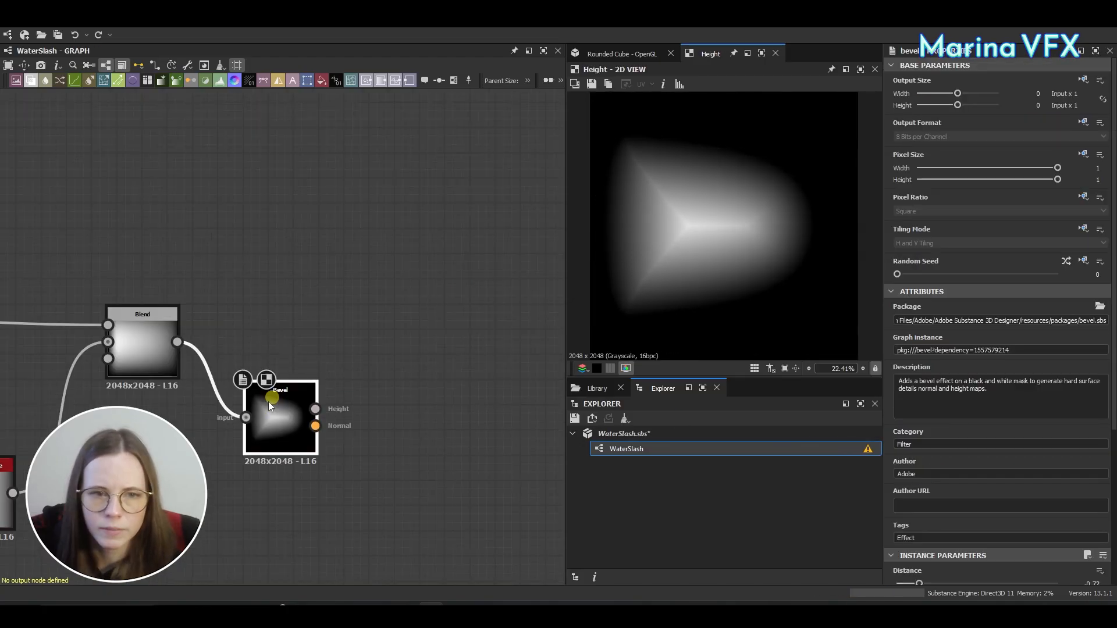
Reposition the Bevel node and add an RGBA Merge, feeding the Blend into its red channel and the Bevel Height into green.
left_click_drag(269, 401, 219, 401)
left_click(302, 344)
scroll(301, 342, "up", 1)
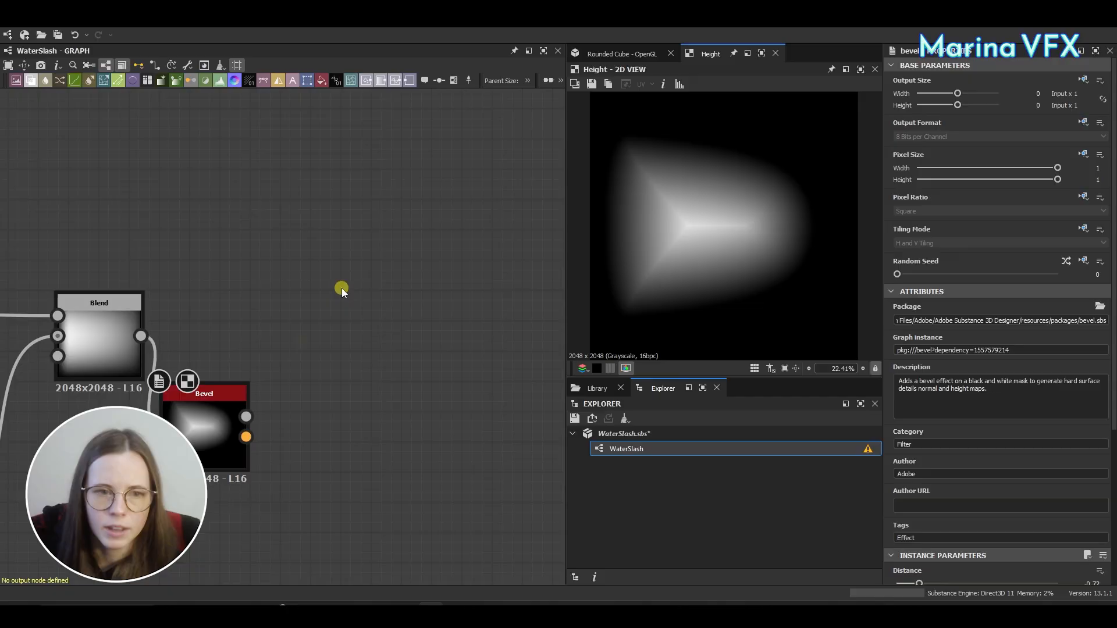
key("space")
type("rgba")
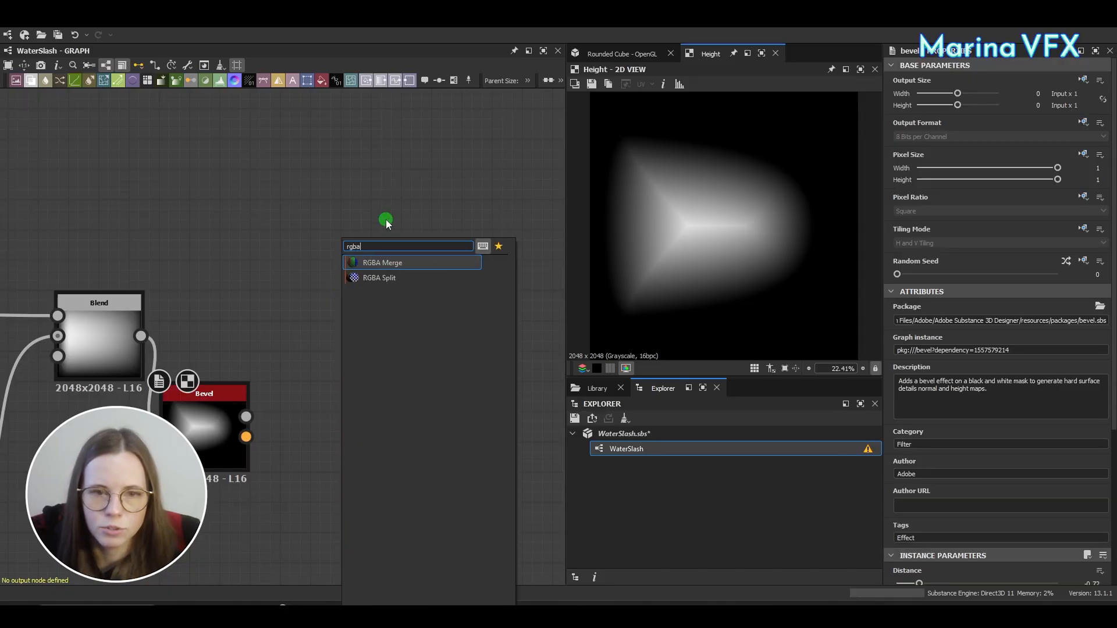
left_click(411, 263)
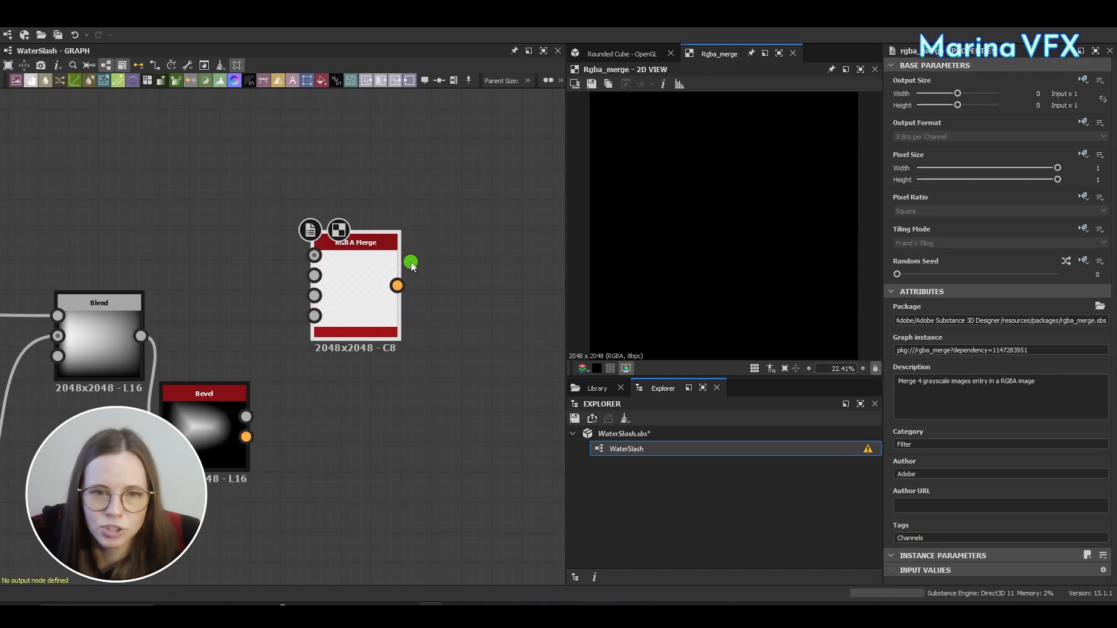
left_click_drag(140, 336, 315, 255)
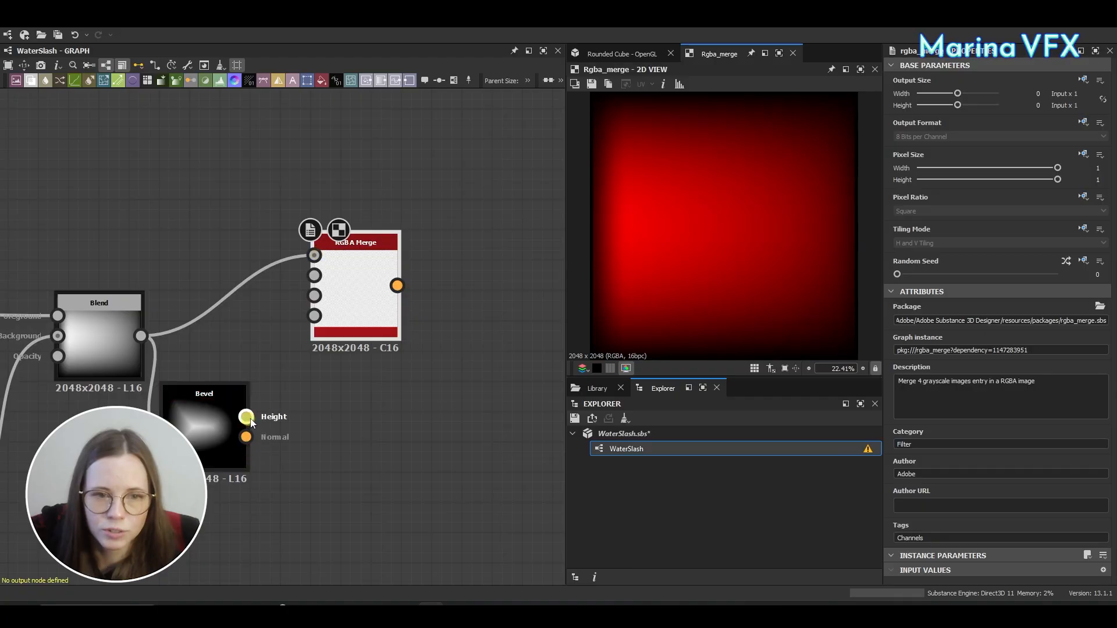
left_click_drag(246, 417, 314, 276)
Examine the Blend and Bevel outputs feeding the RGBA Merge and switch to the Sh_WaterSlash_Inner shader graph in Unity.
middle_click_drag(333, 372, 483, 365)
scroll(346, 386, "up", 4)
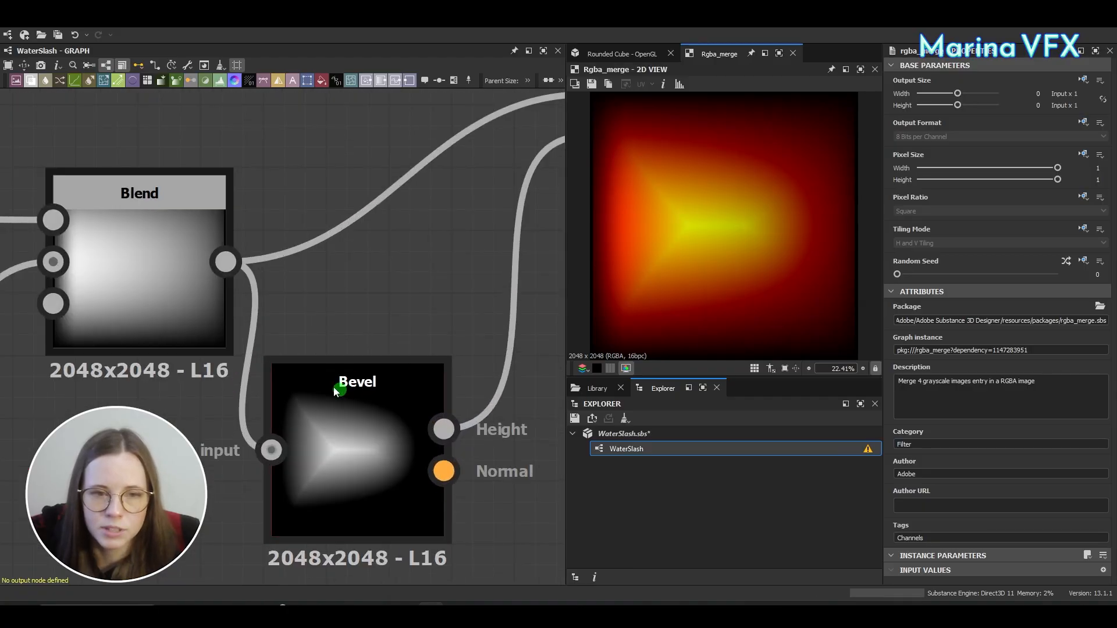
scroll(356, 384, "down", 4)
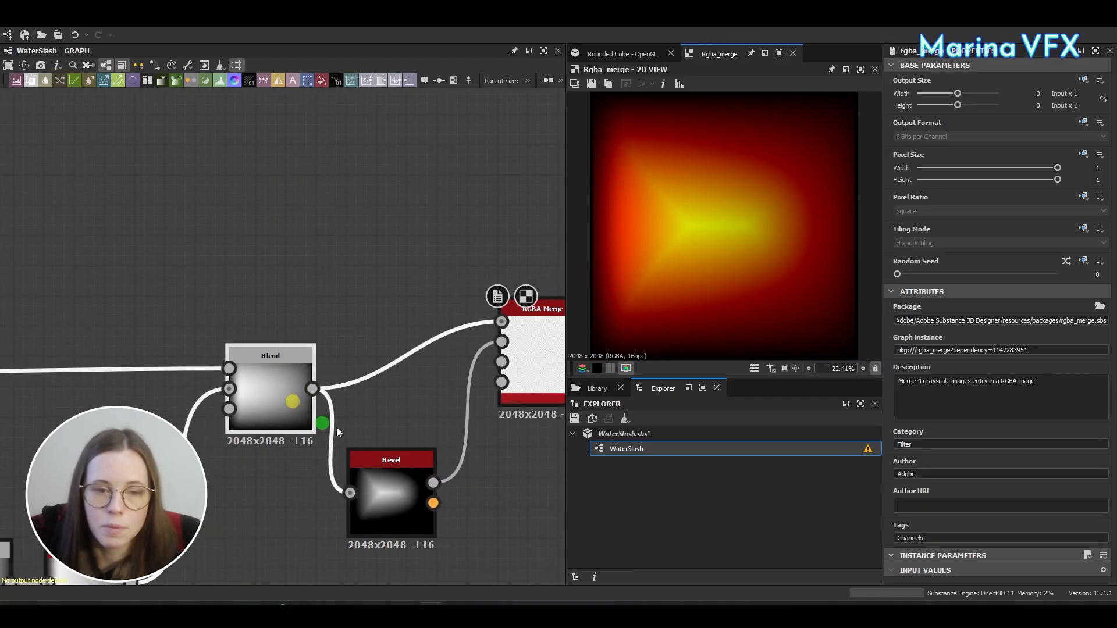
middle_click_drag(337, 427, 298, 397)
middle_click_drag(498, 466, 444, 462)
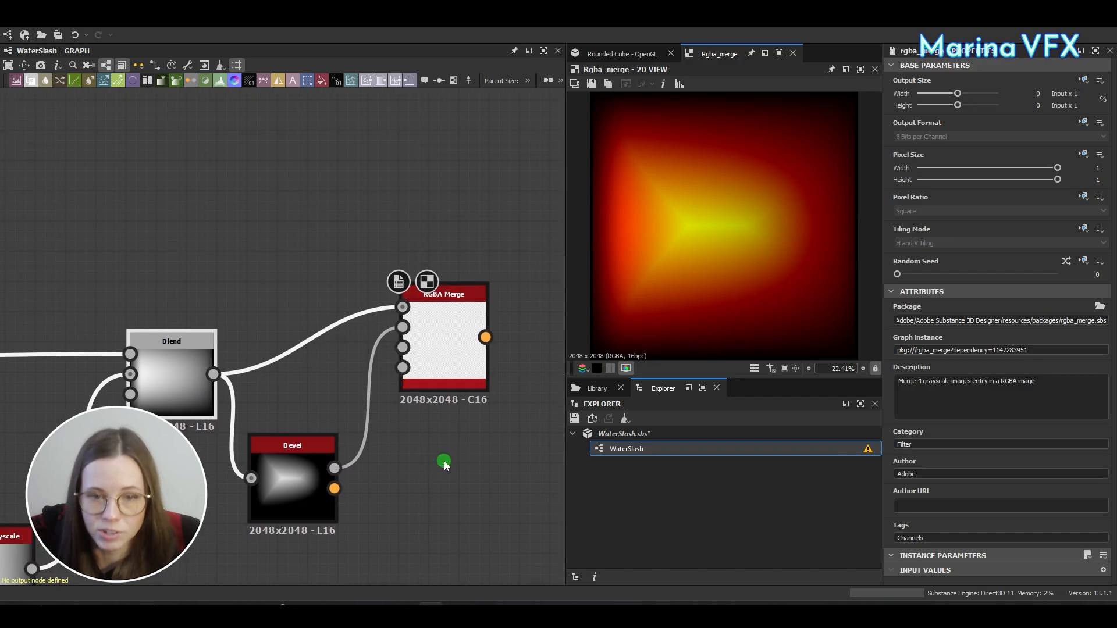
left_click(292, 479)
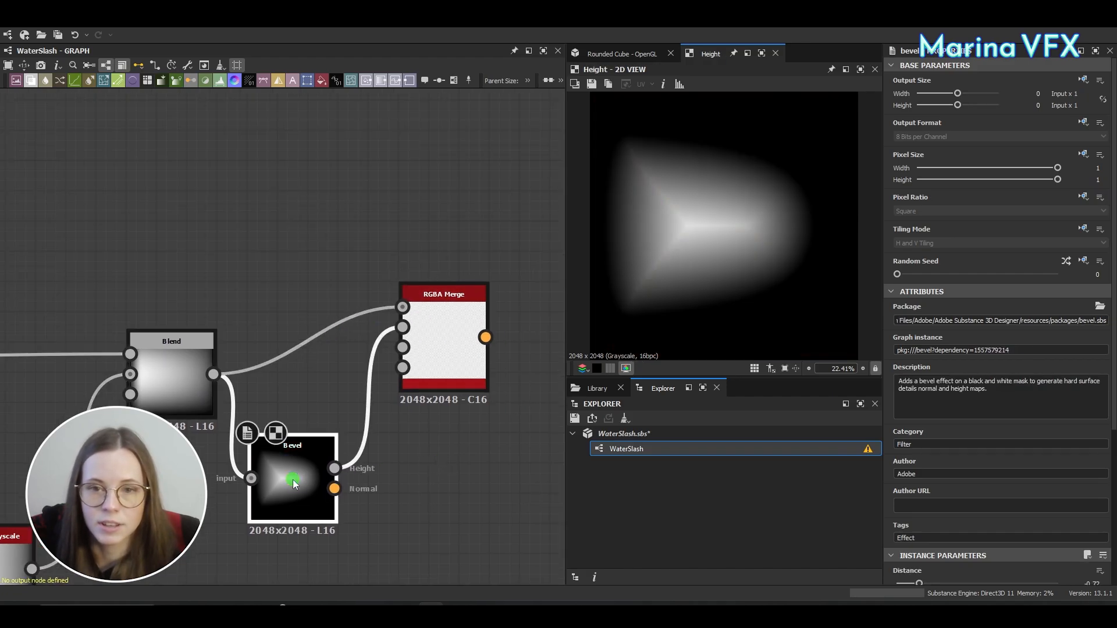
left_click(434, 329)
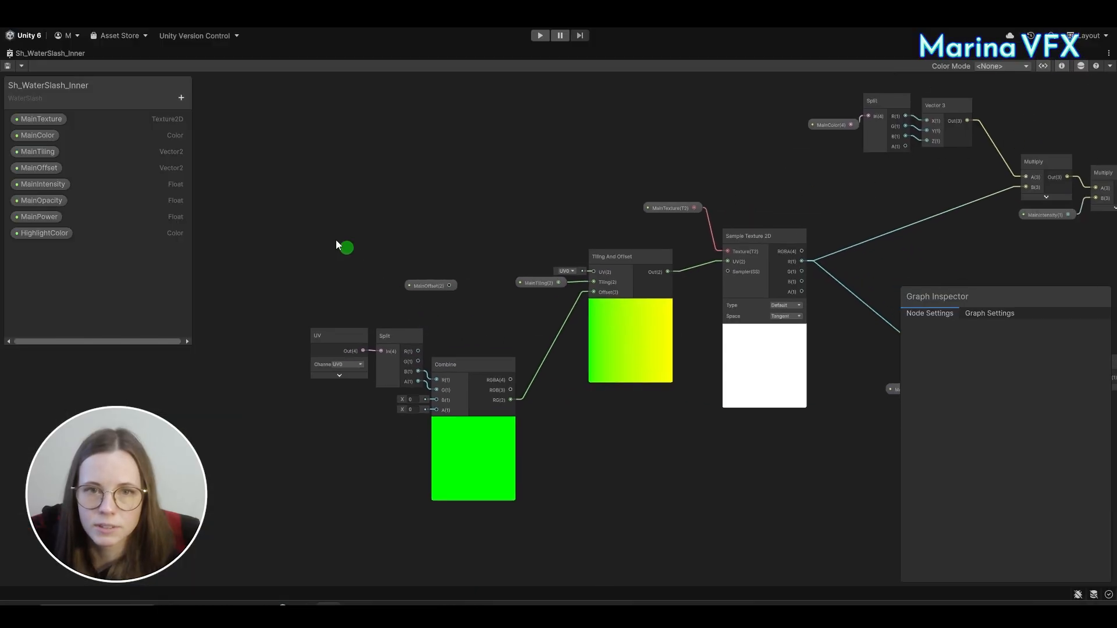
Separate the MainColor, Split, Vector 3 and Multiply group from the MainIntensity Multiply to free space between them.
left_click(763, 257)
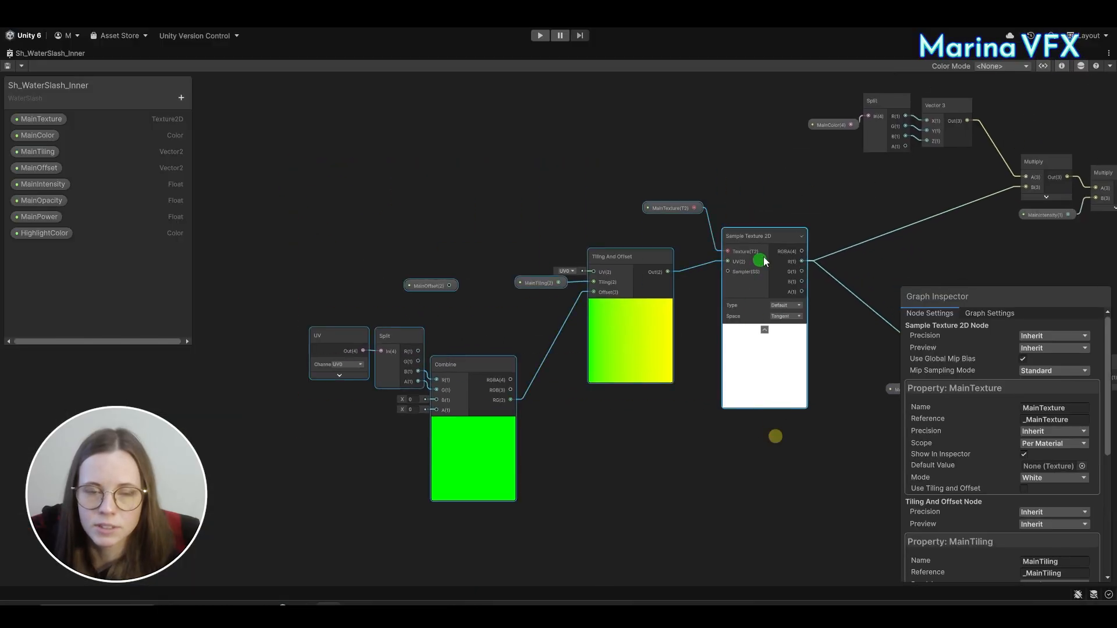
middle_click_drag(763, 257, 596, 424)
left_click_drag(514, 193, 817, 335)
left_click_drag(818, 311, 613, 271)
middle_click_drag(614, 271, 401, 290)
left_click_drag(390, 230, 467, 352)
left_click_drag(407, 291, 772, 319)
left_click_drag(313, 330, 687, 360)
left_click(439, 374)
middle_click_drag(446, 375, 704, 412)
Tidy the placement of the MainColor, Vector 3 and color Multiply nodes above the texture sample.
left_click_drag(580, 313, 551, 281)
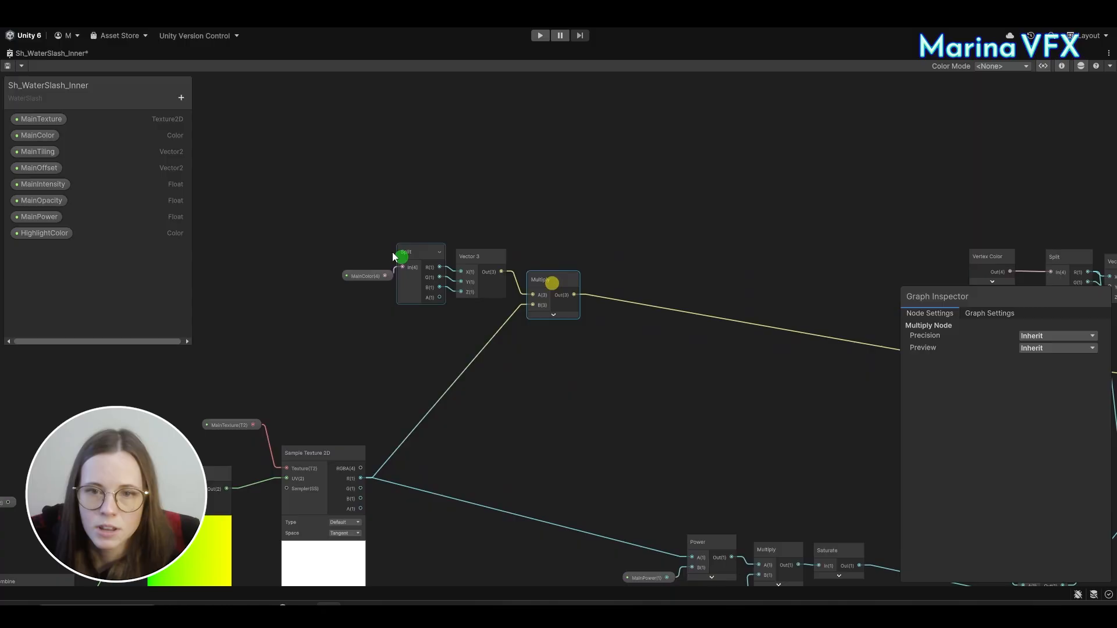
left_click_drag(357, 279, 344, 264)
left_click_drag(484, 260, 476, 252)
mouse_move(454, 442)
middle_mouse_down()
mouse_move(460, 397)
mouse_move(444, 443)
middle_mouse_up()
scroll(314, 410, "up", 5)
scroll(466, 401, "down", 5)
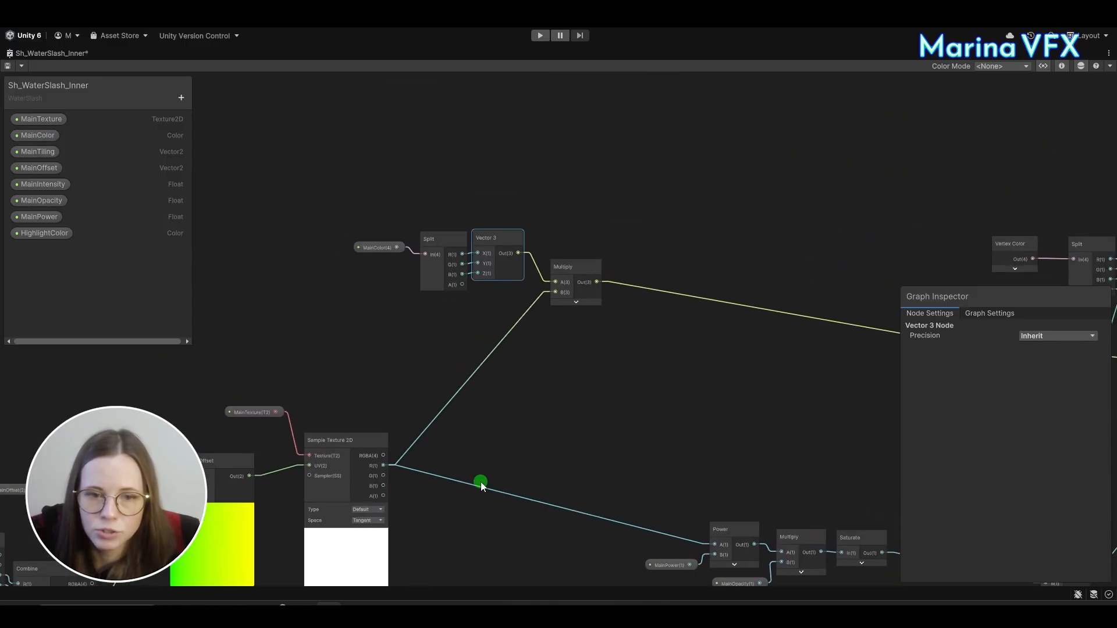
scroll(382, 310, "up", 3)
left_click_drag(379, 239, 426, 247)
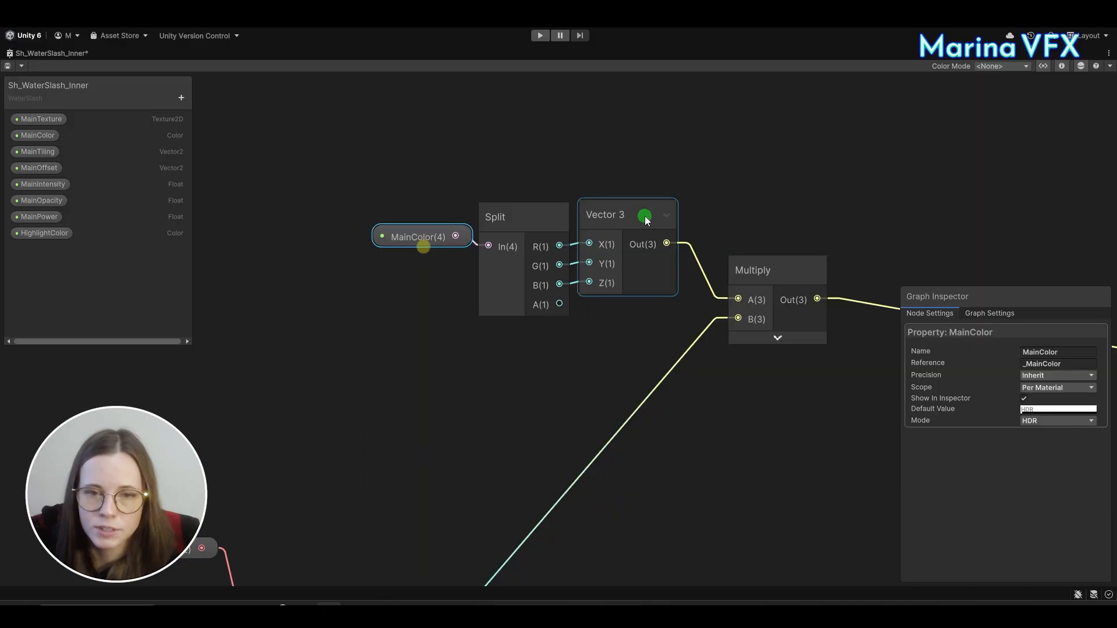
left_click_drag(645, 218, 645, 225)
Examine how the Sample Texture 2D channel outputs feed the color Multiply and the Power node.
scroll(634, 429, "down", 2)
middle_click_drag(634, 430, 618, 302)
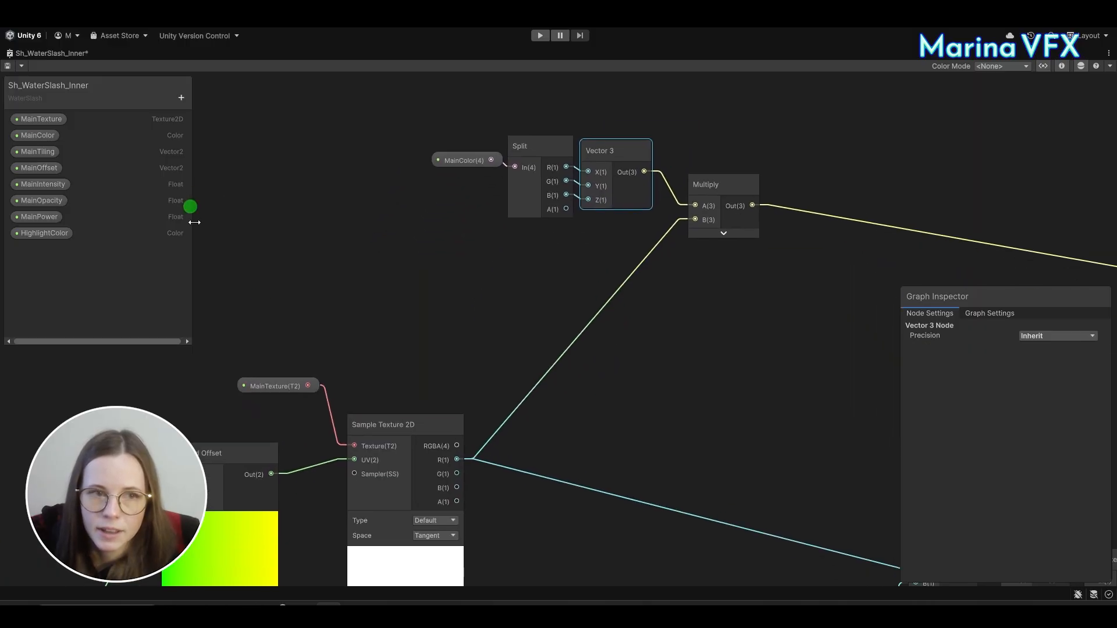
scroll(442, 455, "up", 3)
middle_click_drag(538, 458, 445, 455)
scroll(449, 468, "down", 1)
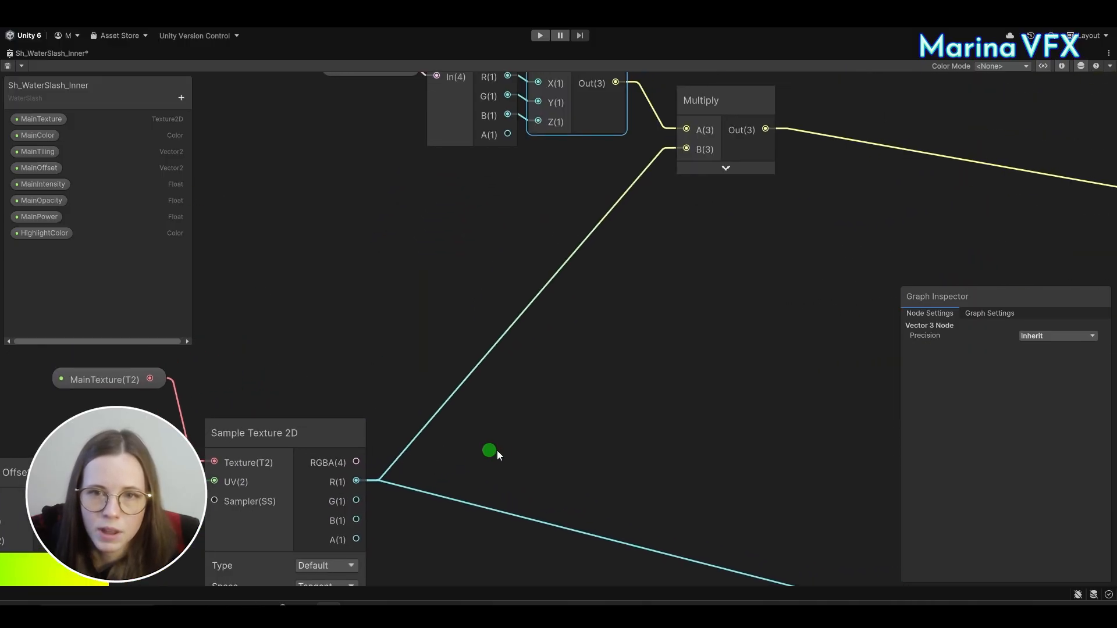
left_click(497, 450)
scroll(497, 450, "down", 1)
scroll(568, 411, "down", 2)
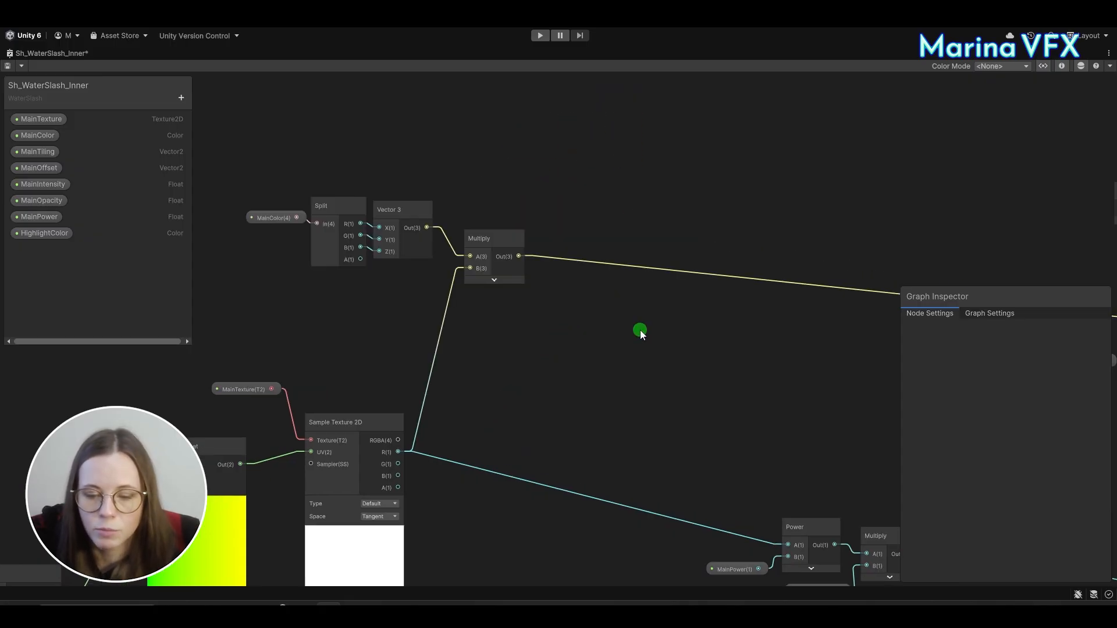
Add a Lerp node and connect the color Multiply output to its A input.
key("space")
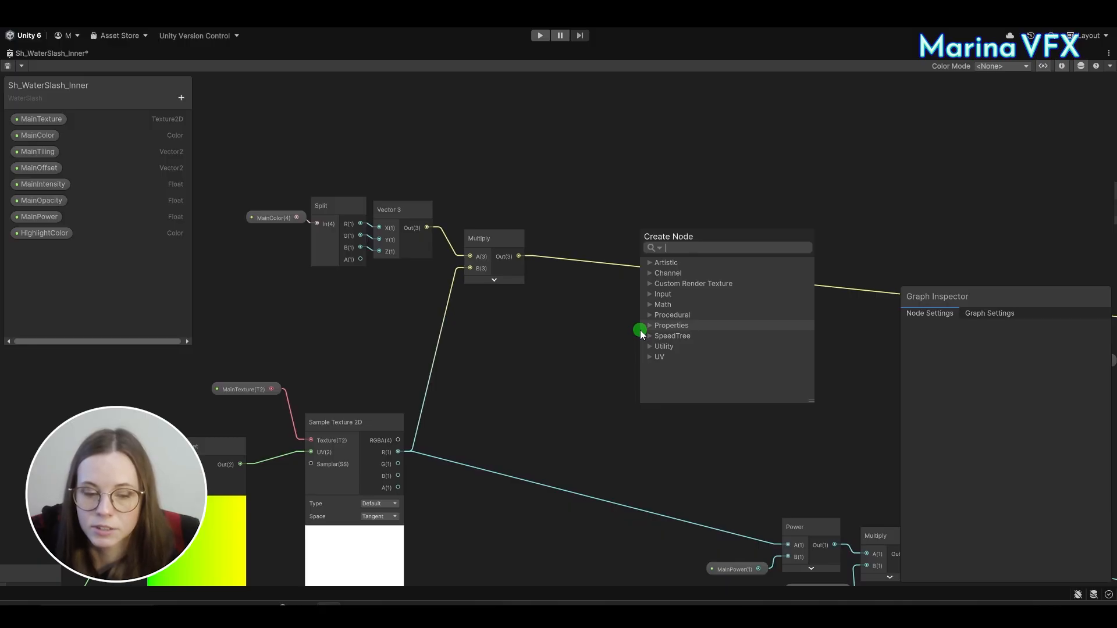
type("lerp")
left_click(688, 298)
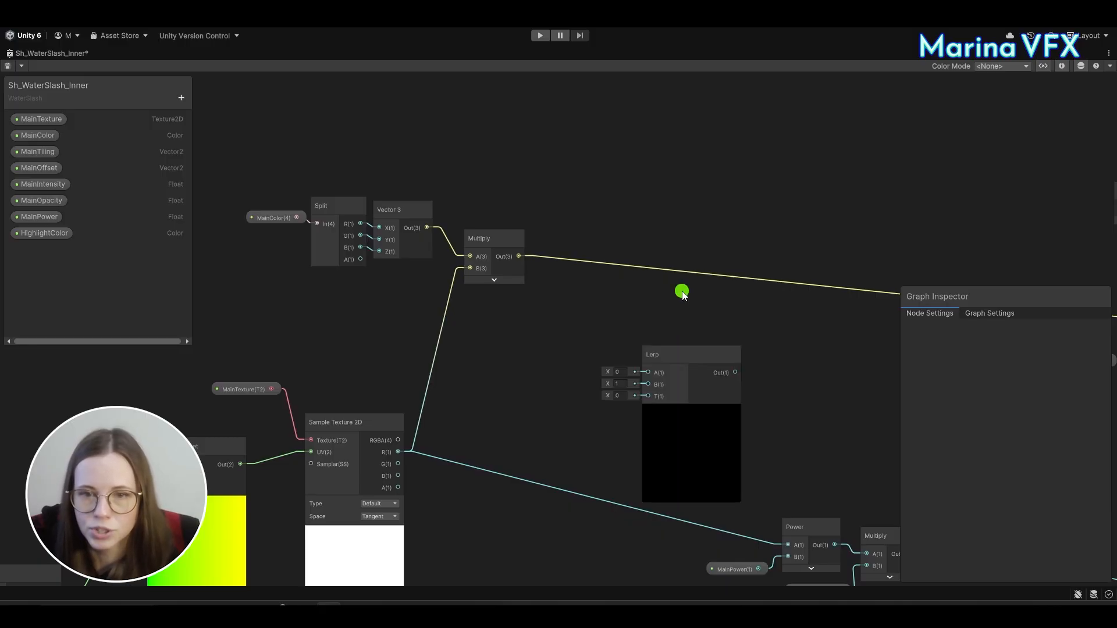
scroll(518, 259, "up", 3)
left_click_drag(518, 256, 736, 353)
scroll(561, 401, "down", 2)
middle_click_drag(561, 401, 666, 354)
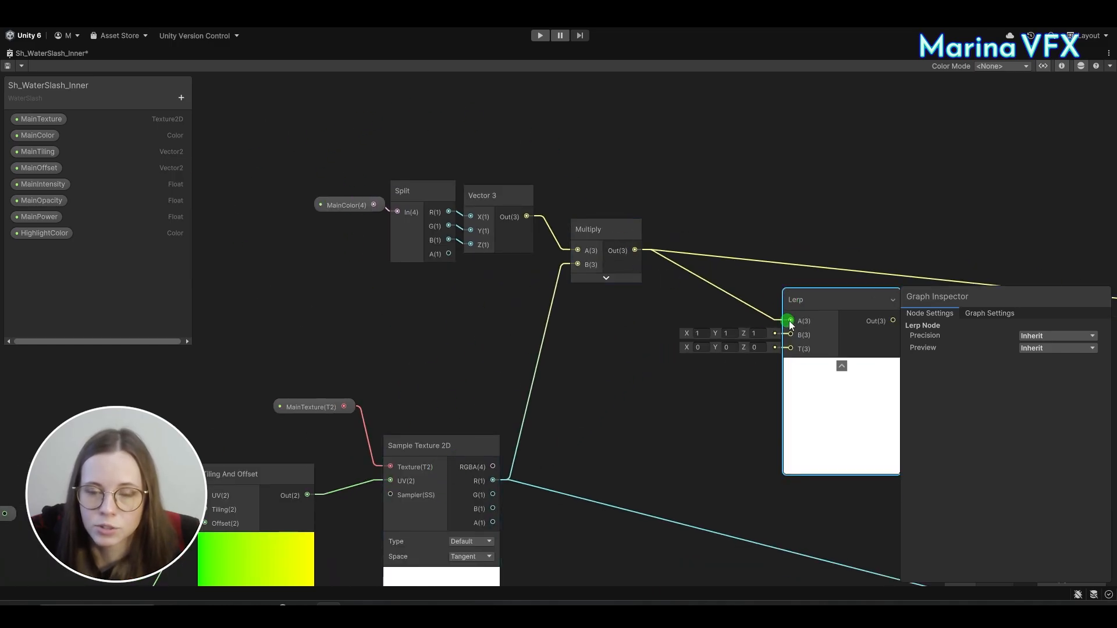
Add the HighlightColor property with duplicated Split and Vector 3 nodes, and connect the resulting vector to Lerp's B input.
middle_click_drag(714, 430, 606, 418)
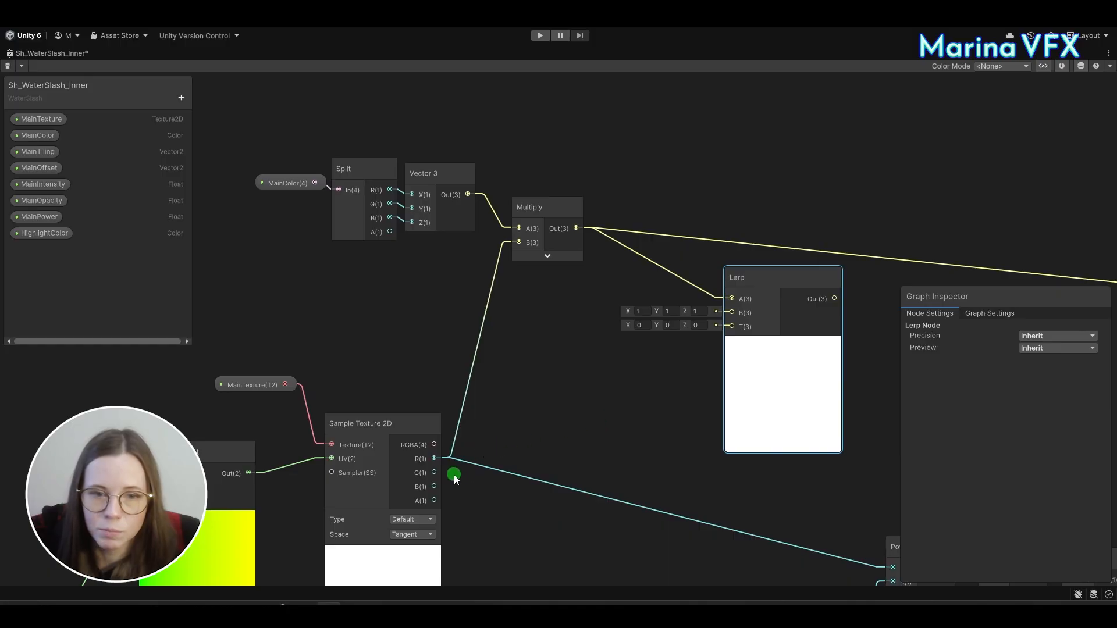
left_click_drag(45, 232, 382, 323)
left_click_drag(364, 135, 478, 239)
key("ctrl+d")
left_click_drag(455, 331, 493, 369)
left_click_drag(621, 374, 731, 312)
left_click_drag(511, 309, 588, 361)
left_click_drag(590, 345, 584, 308)
left_click(615, 449)
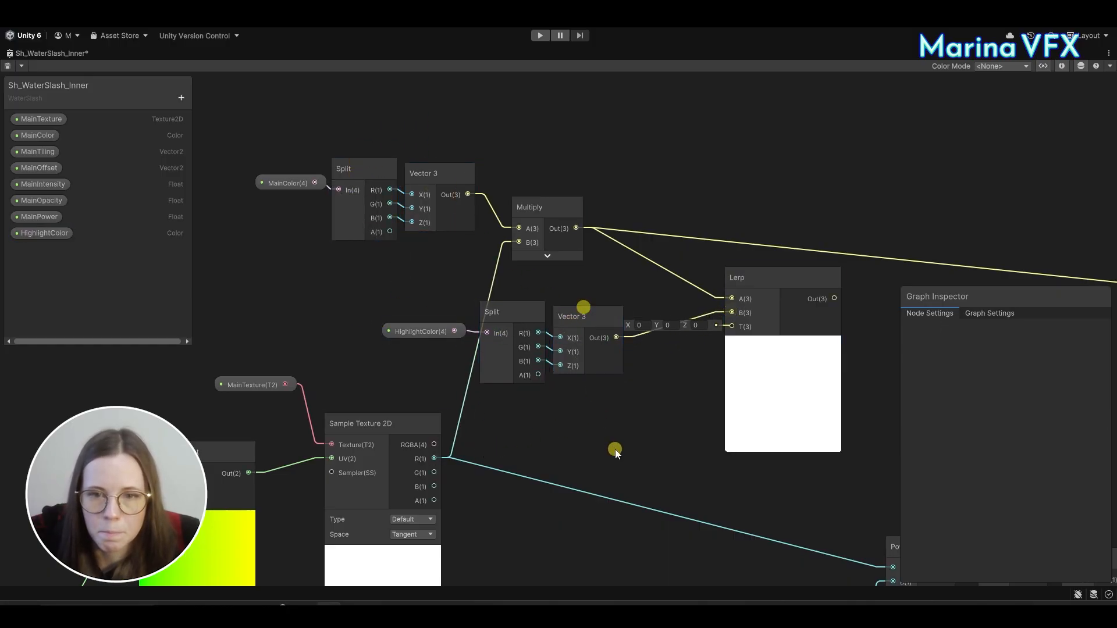
Wire Sample Texture 2D's G output into Lerp's T and Lerp's output into the MainIntensity Multiply, and save the shader graph.
middle_click_drag(609, 427, 574, 432)
middle_click_drag(541, 469, 501, 453)
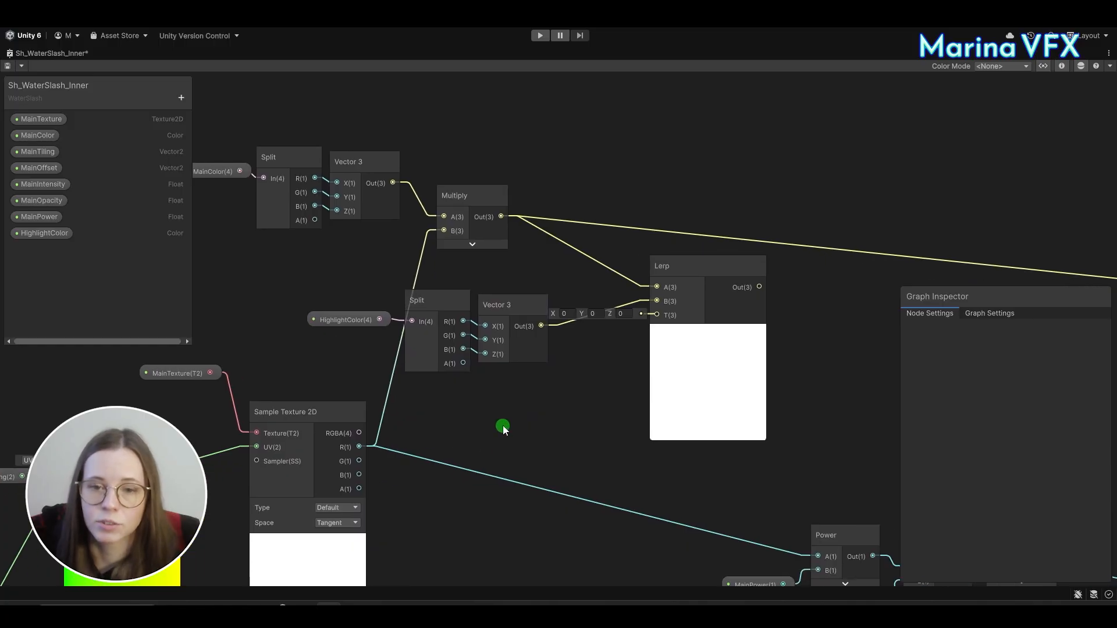
left_click_drag(359, 462, 657, 314)
middle_click_drag(530, 453, 522, 454)
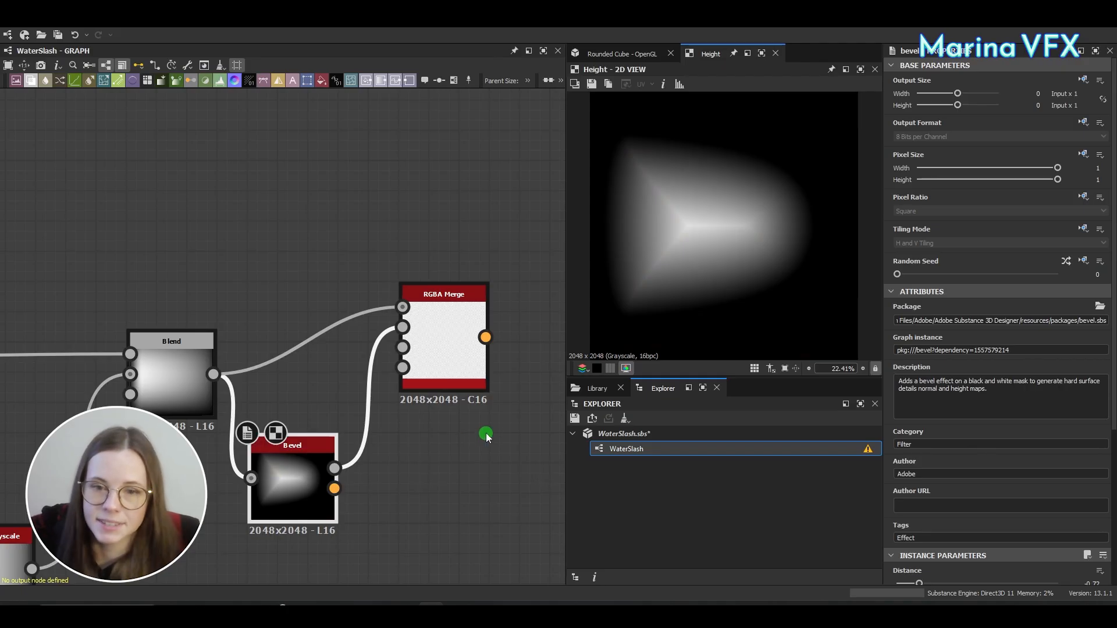
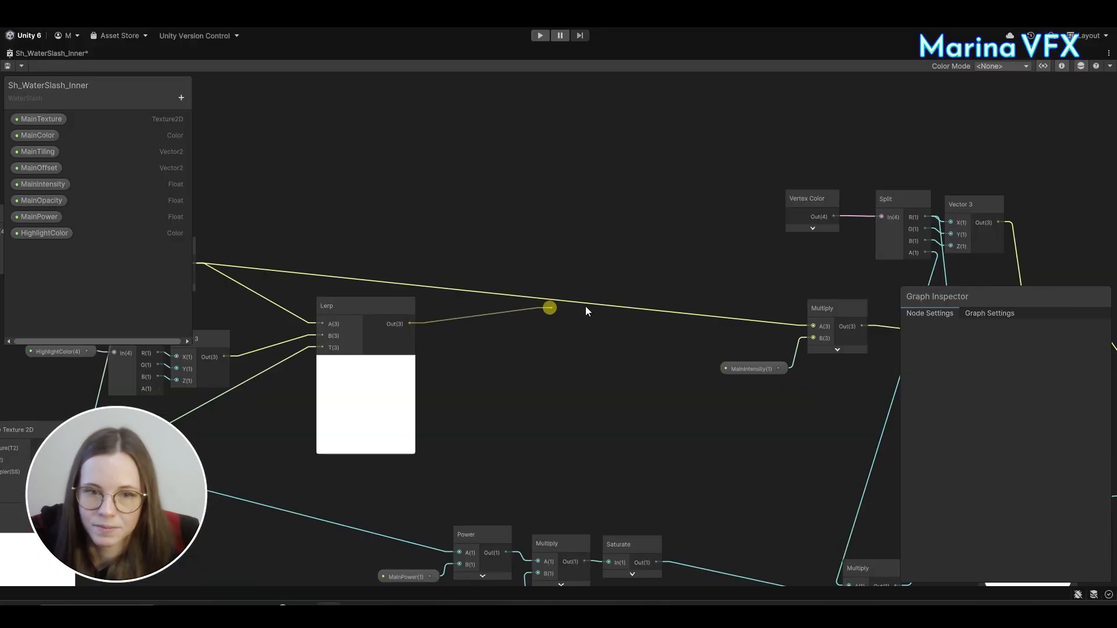
left_click_drag(585, 306, 816, 327)
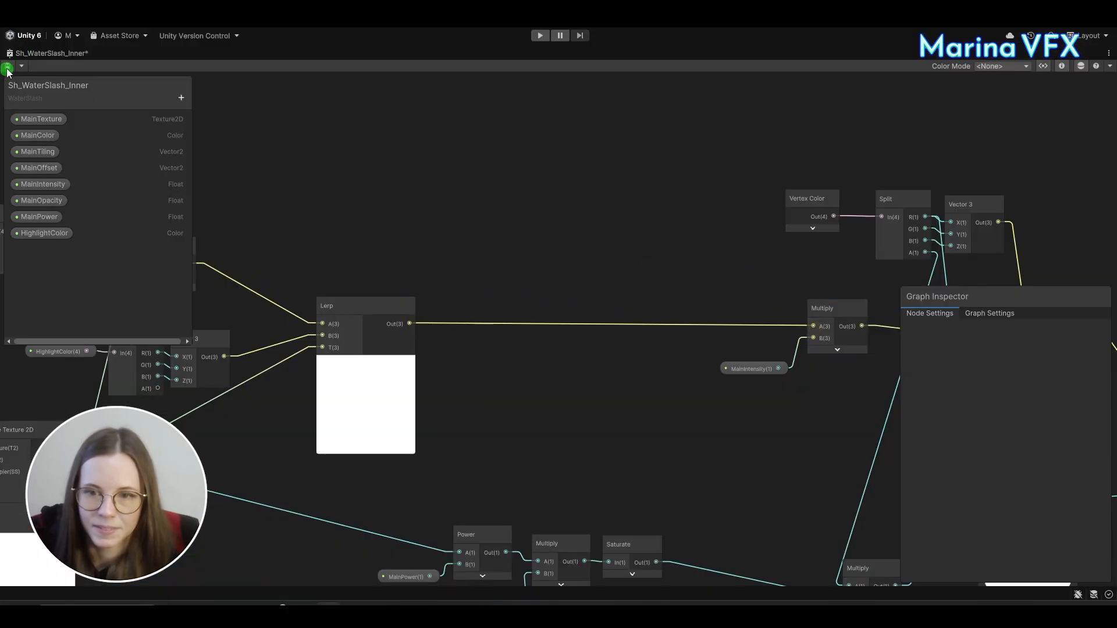
double_click(54, 54)
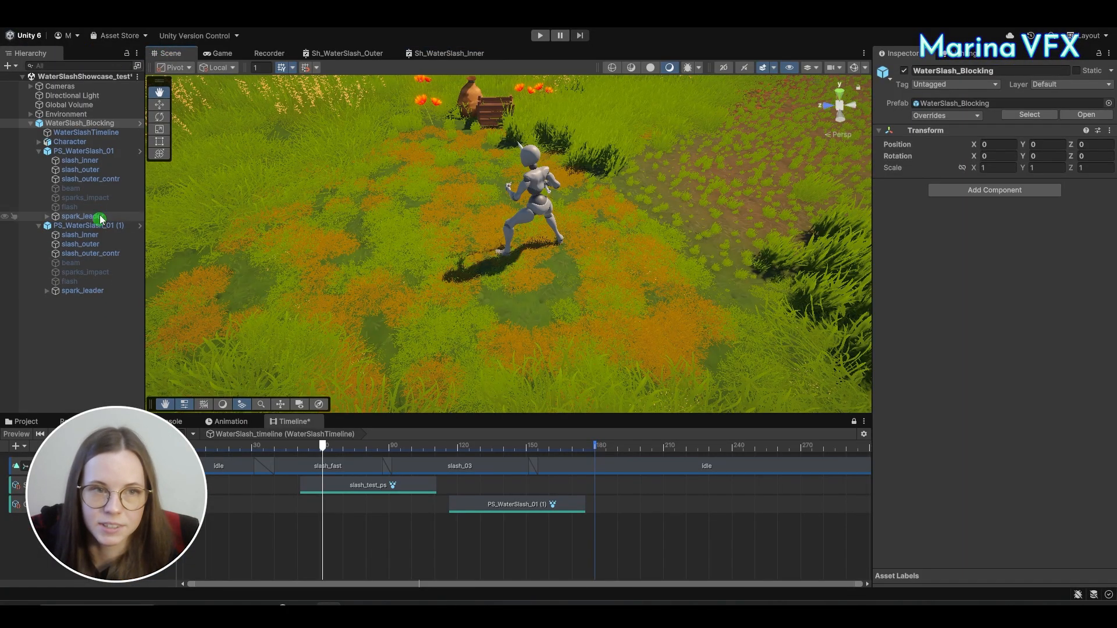
Preview only the first slash_inner particle at playback time 0.21 and inspect its highlight up close.
left_click(102, 162)
left_click(202, 78)
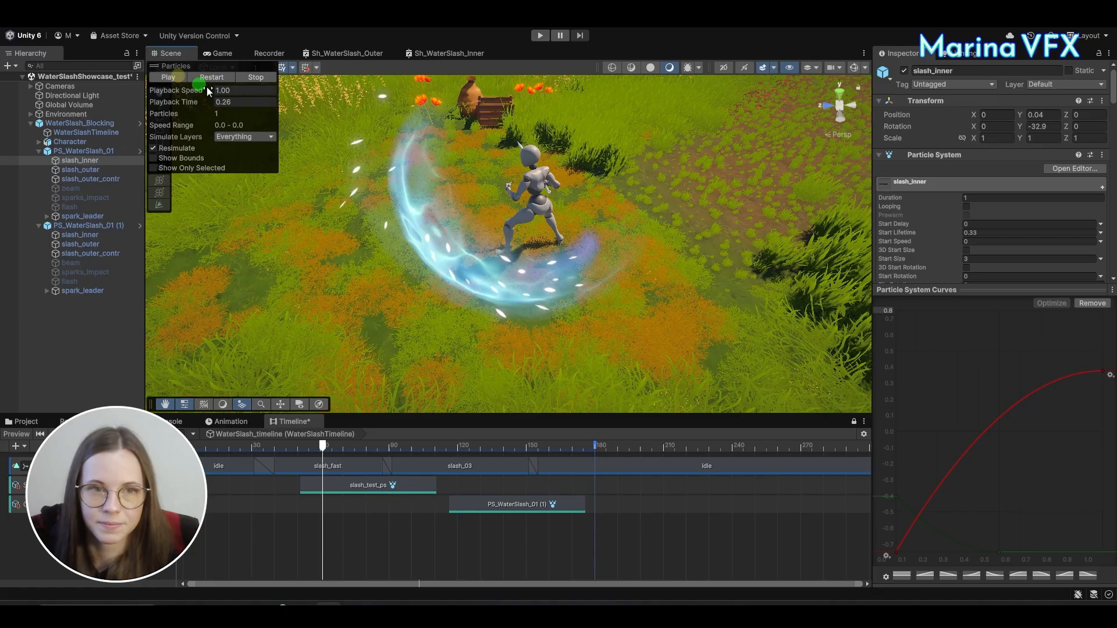
left_click(195, 167)
left_click_drag(219, 66, 764, 336)
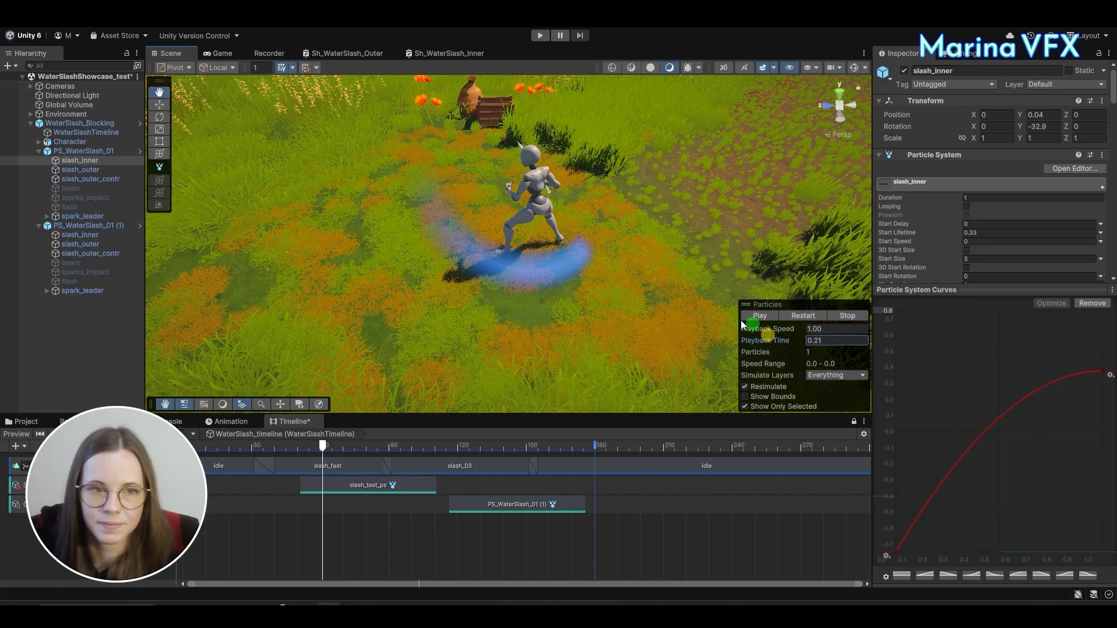
scroll(632, 293, "up", 4)
mouse_move(632, 293)
left_mouse_down("alt")
mouse_move(566, 296)
mouse_move(352, 237)
left_mouse_up("alt")
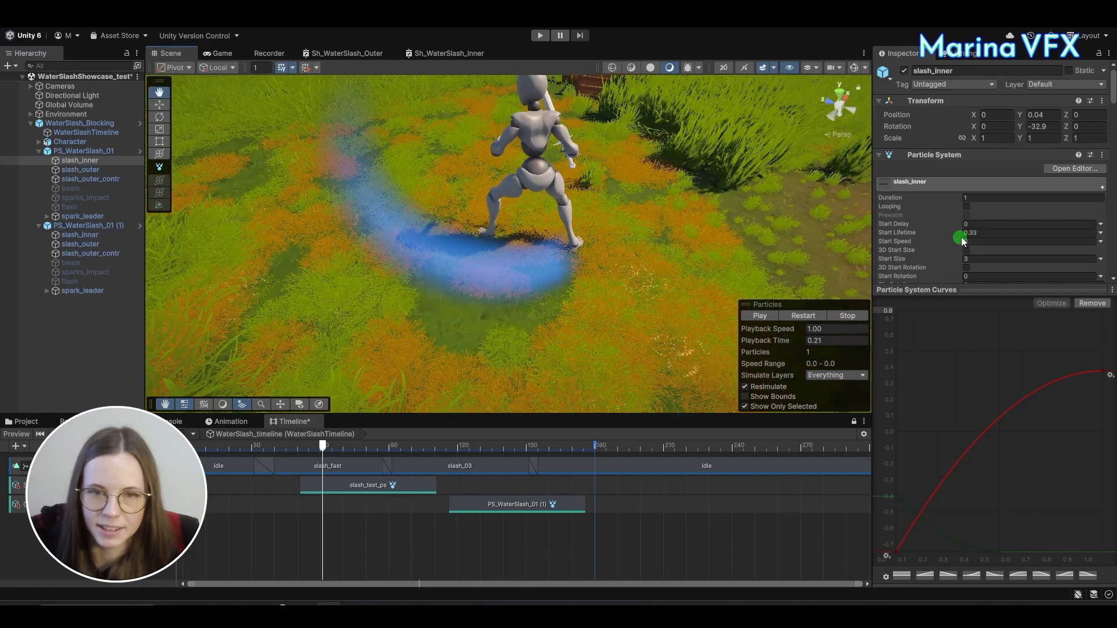
Set HighlightColor on slash_inner's M_SlashInner material to pure white and inspect the highlight in the scene.
left_click(979, 290)
scroll(1015, 376, "down", 15)
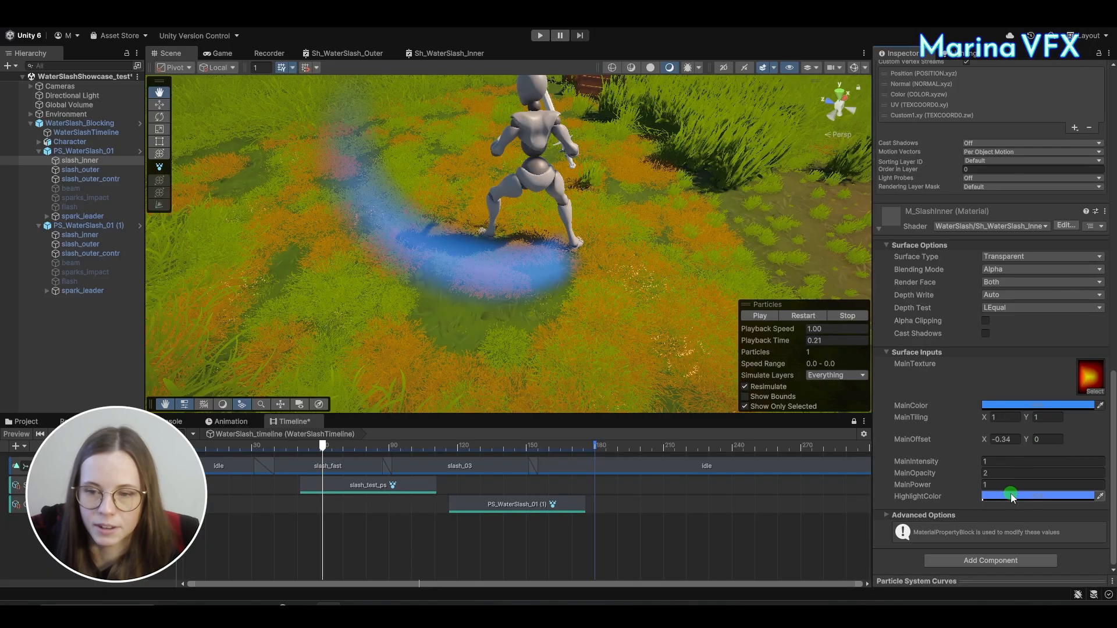
left_click(1011, 494)
left_click_drag(1016, 344, 1003, 338)
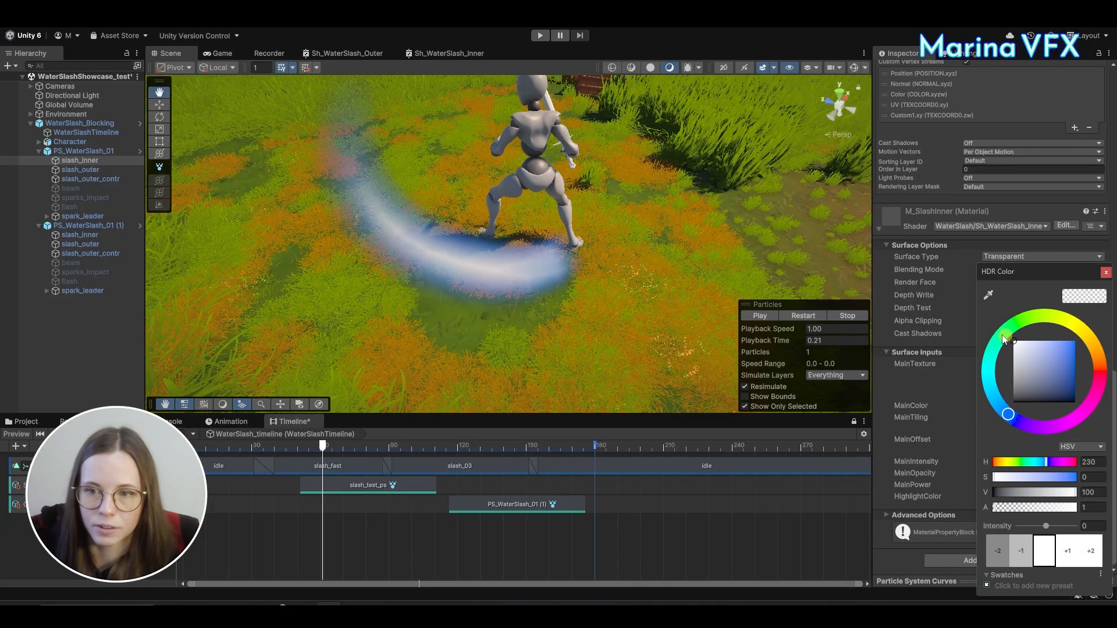
left_click(1104, 273)
left_click_drag(515, 262, 603, 291, "alt")
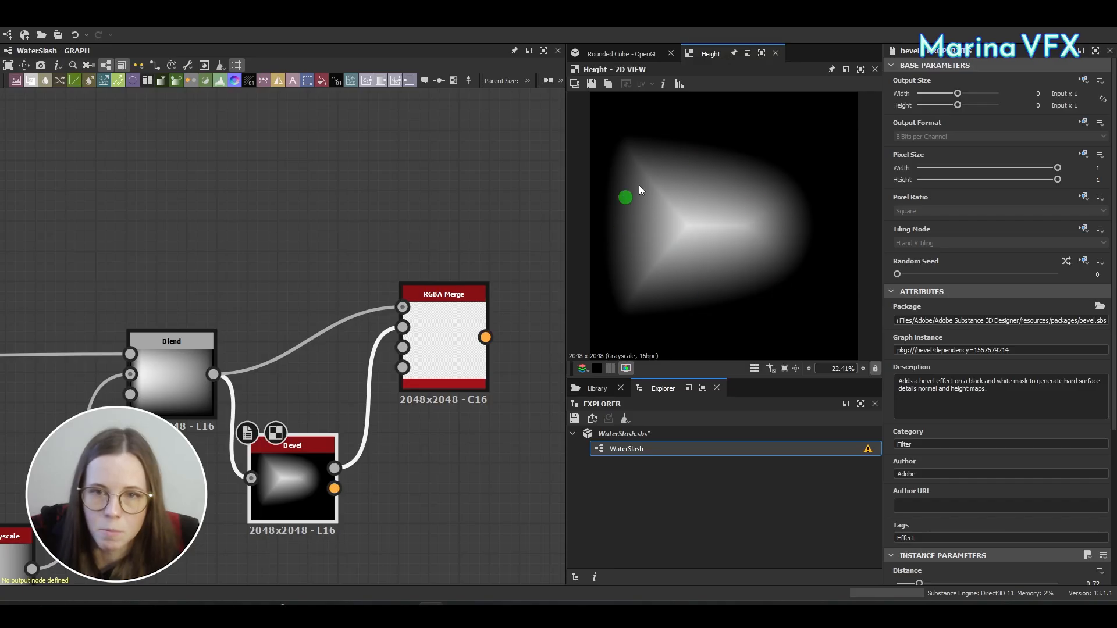
Switch to Substance Designer, move the Blend and RGBA Merge nodes farther from the Bevel node, and delete Bevel.
scroll(360, 445, "down", 5)
scroll(356, 451, "up", 4)
double_click(214, 349)
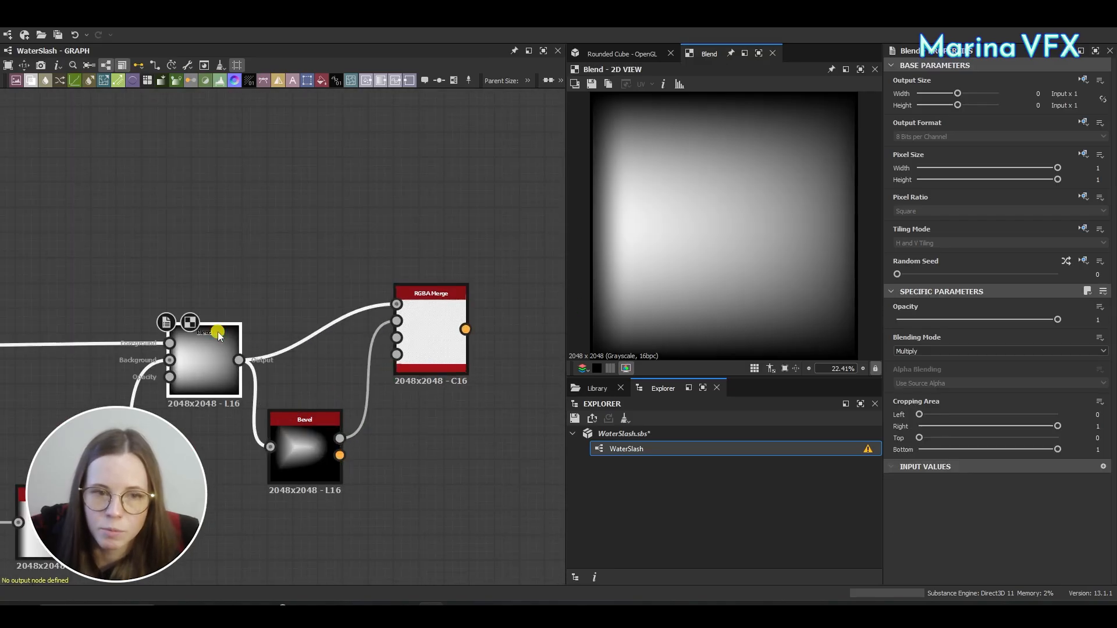
left_click_drag(214, 353, 190, 269)
left_click_drag(437, 337, 478, 245)
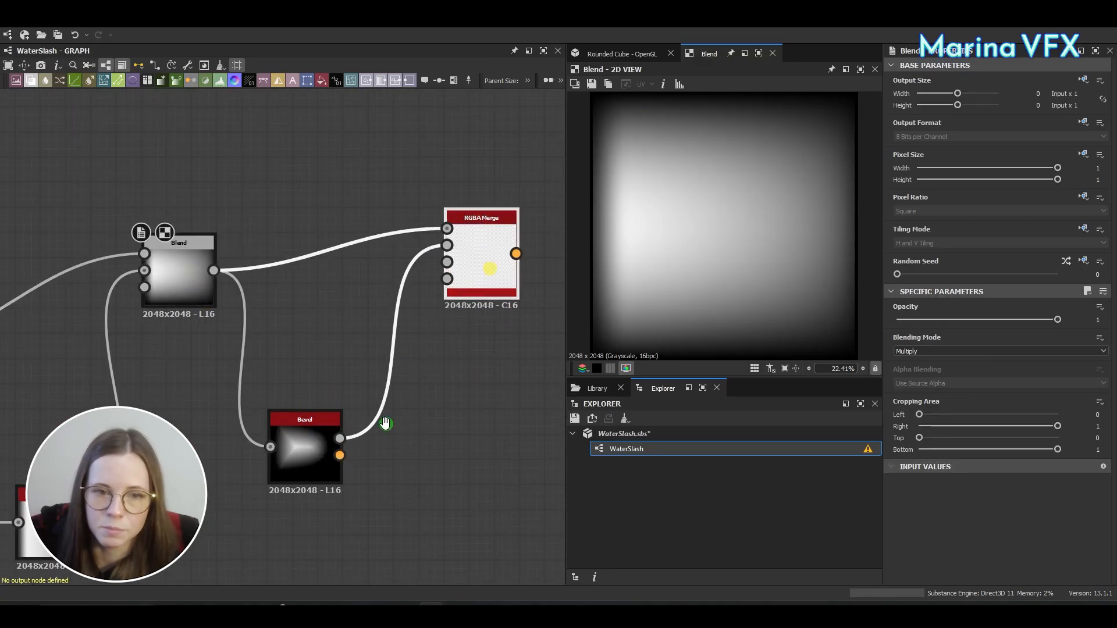
scroll(371, 369, "down", 2)
scroll(371, 369, "up", 2)
left_click(256, 401)
key("Delete")
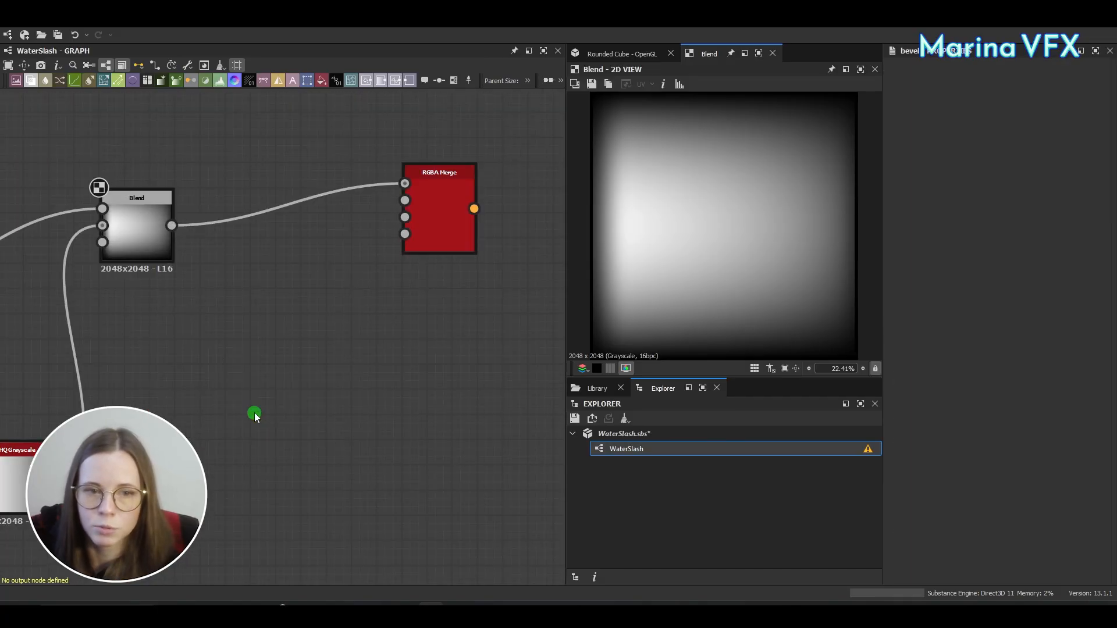
Add a Gradient Linear 3 node in the free space below the Blend that feeds RGBA Merge.
middle_click_drag(260, 397, 356, 355)
key("space")
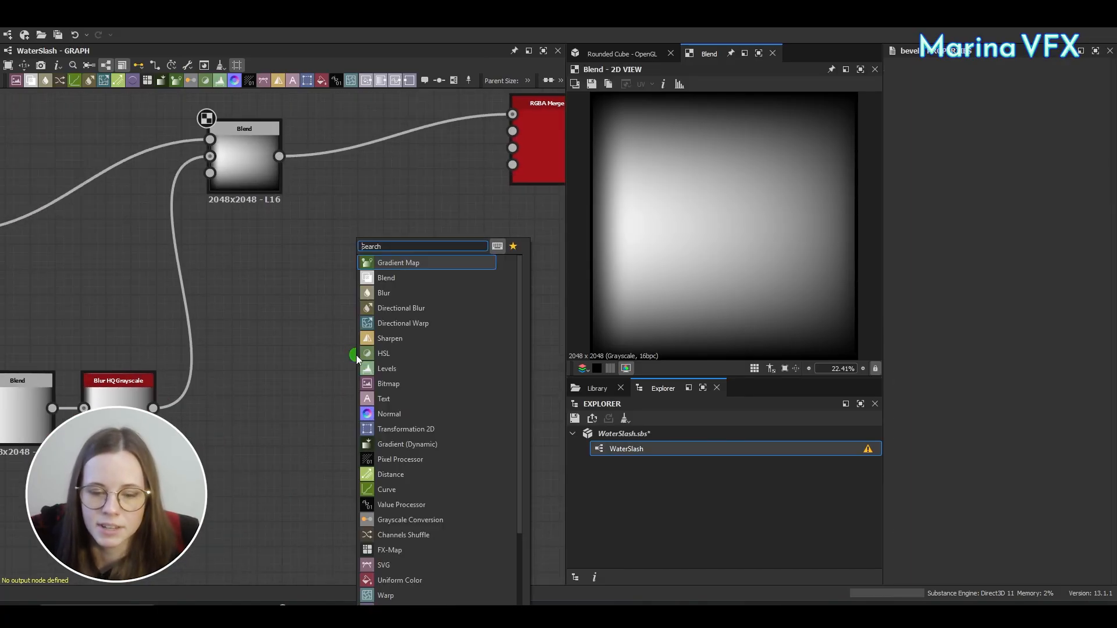
type("grad")
left_click(397, 383)
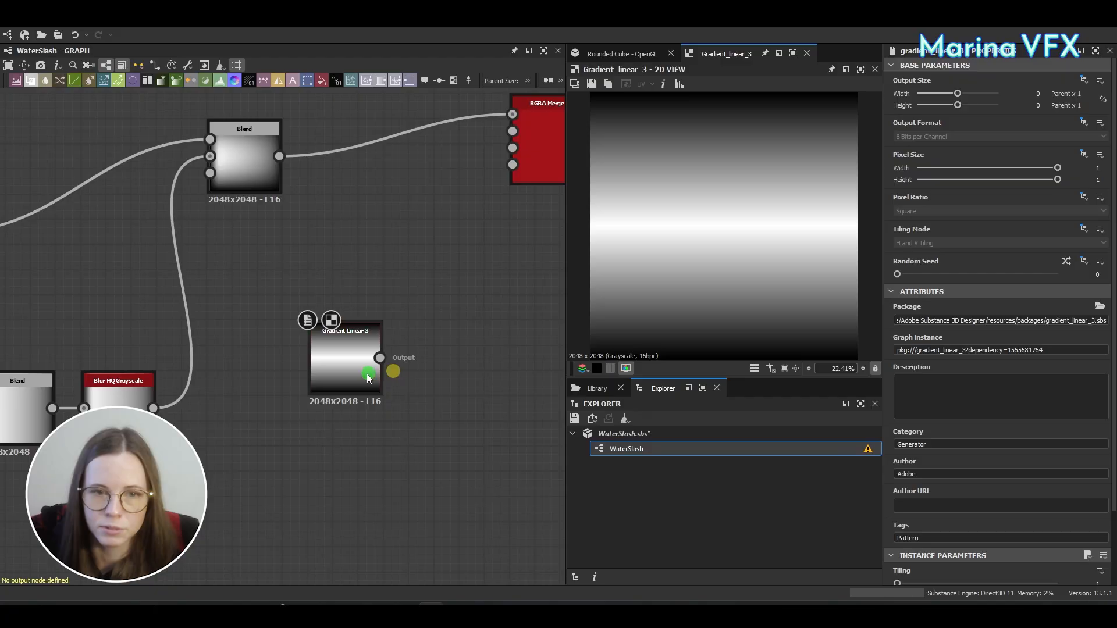
left_click_drag(367, 373, 313, 344)
middle_click_drag(393, 390, 346, 395)
Add a Levels node fed by Gradient Linear 3 and raise its input black level to narrow the white band.
left_click(331, 358)
key("space")
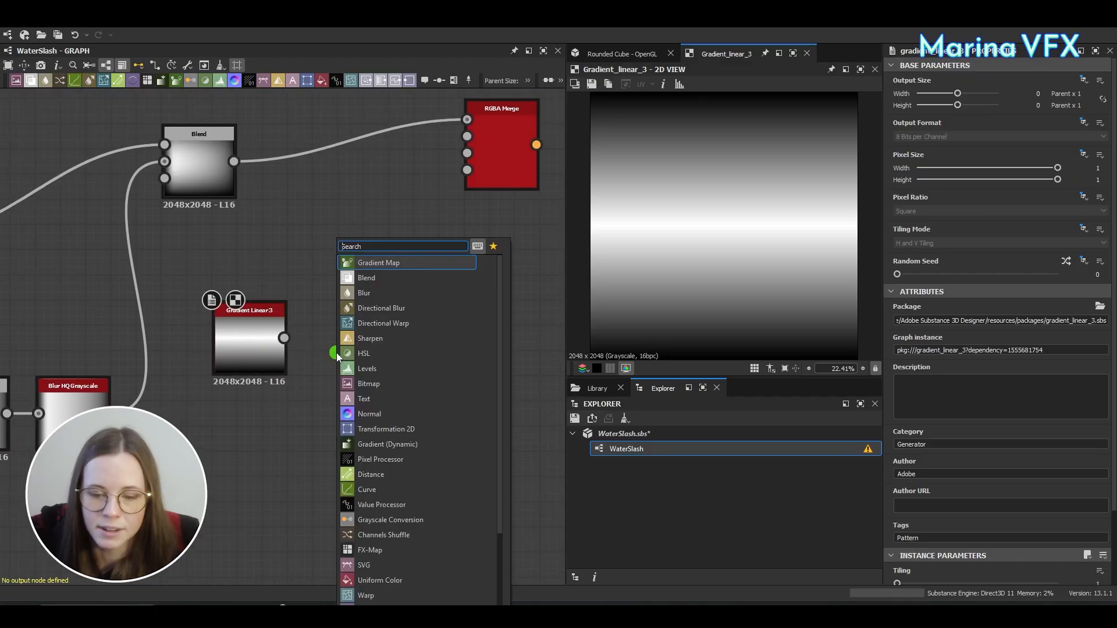
type("level")
left_click(408, 263)
left_click_drag(333, 351, 358, 327)
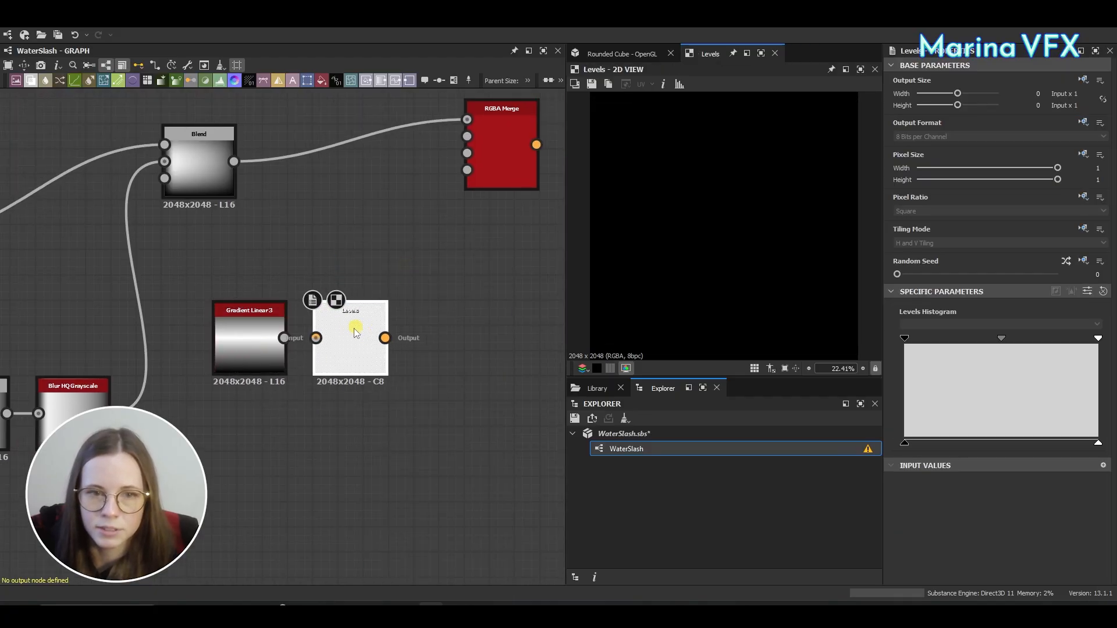
left_click_drag(284, 338, 316, 339)
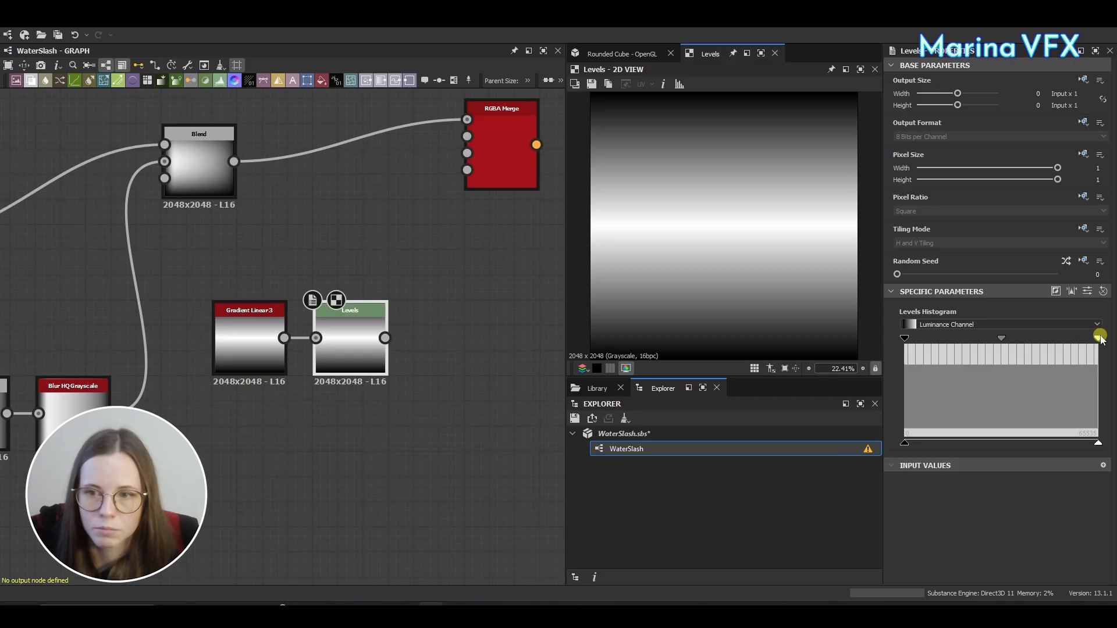
mouse_move(1100, 336)
left_mouse_down()
mouse_move(1025, 347)
mouse_move(1114, 347)
left_mouse_up()
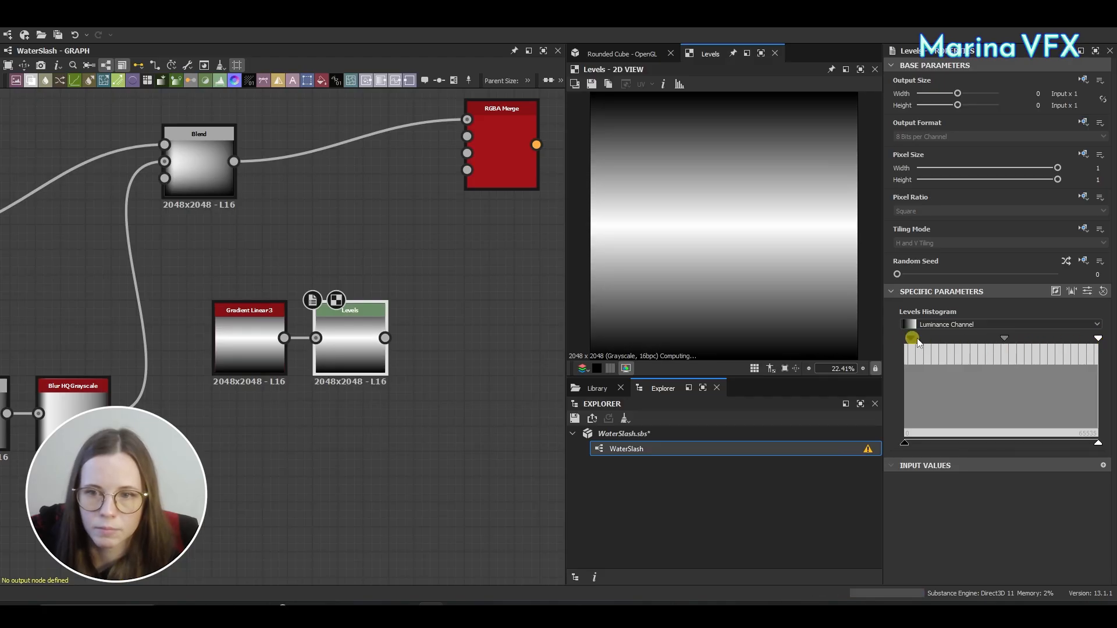
left_click_drag(913, 338, 1029, 325)
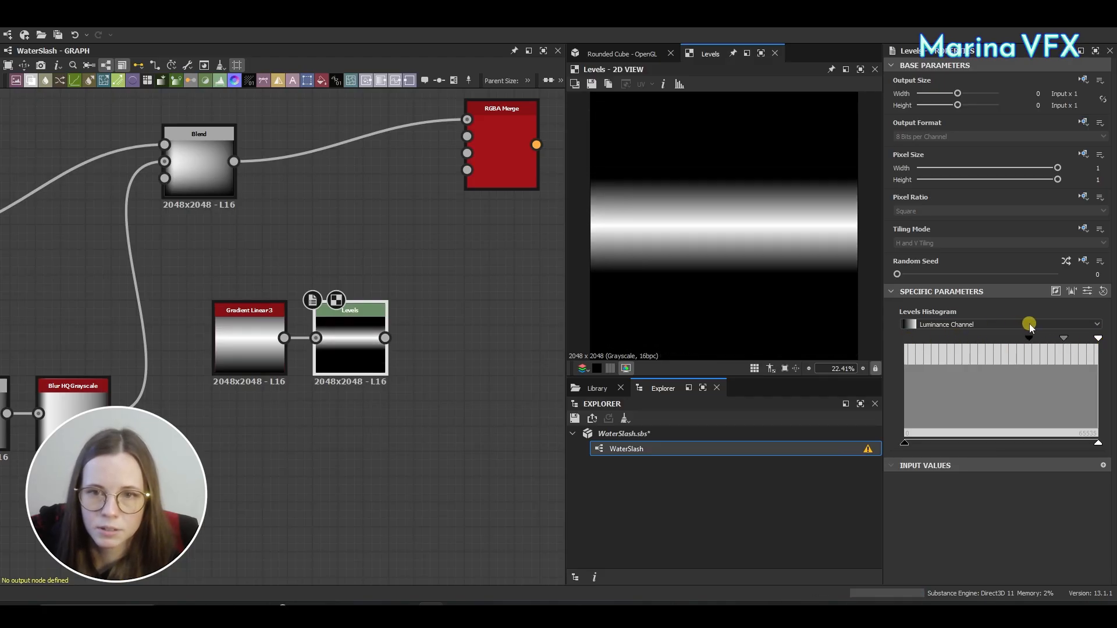
Add a Blend node with Blur HQ Grayscale as foreground and the new Levels as background, and set its blending mode to Multiply.
scroll(121, 512, "down", 2)
middle_click_drag(121, 511, 332, 401)
left_click_drag(506, 302, 331, 459)
key("space")
left_click(460, 280)
scroll(346, 328, "up", 3)
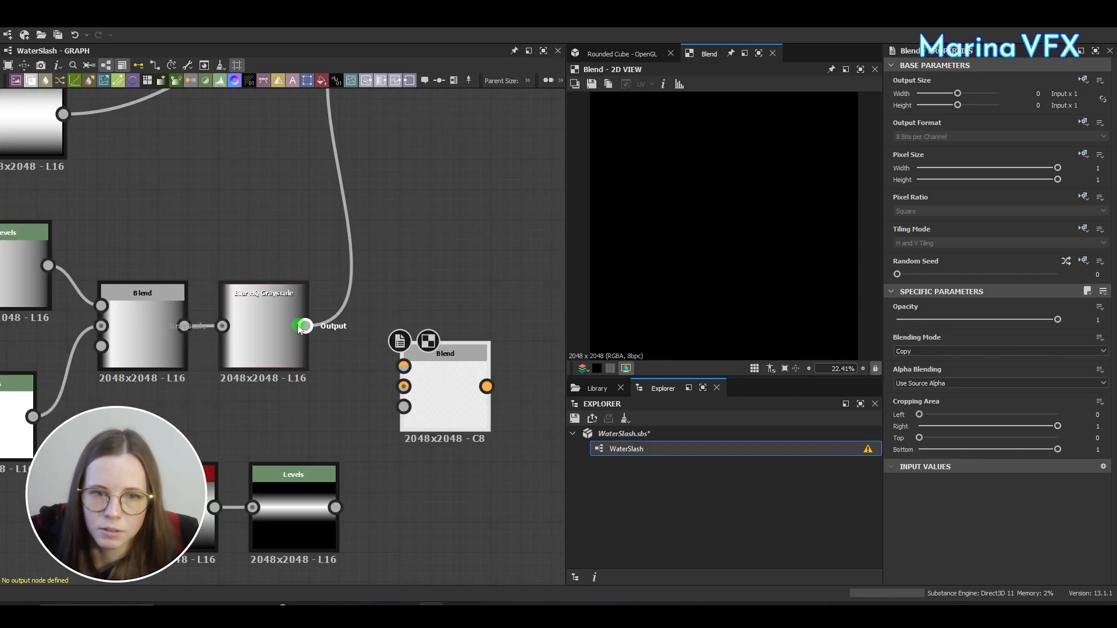
left_click_drag(389, 360, 404, 366)
left_click_drag(335, 508, 404, 387)
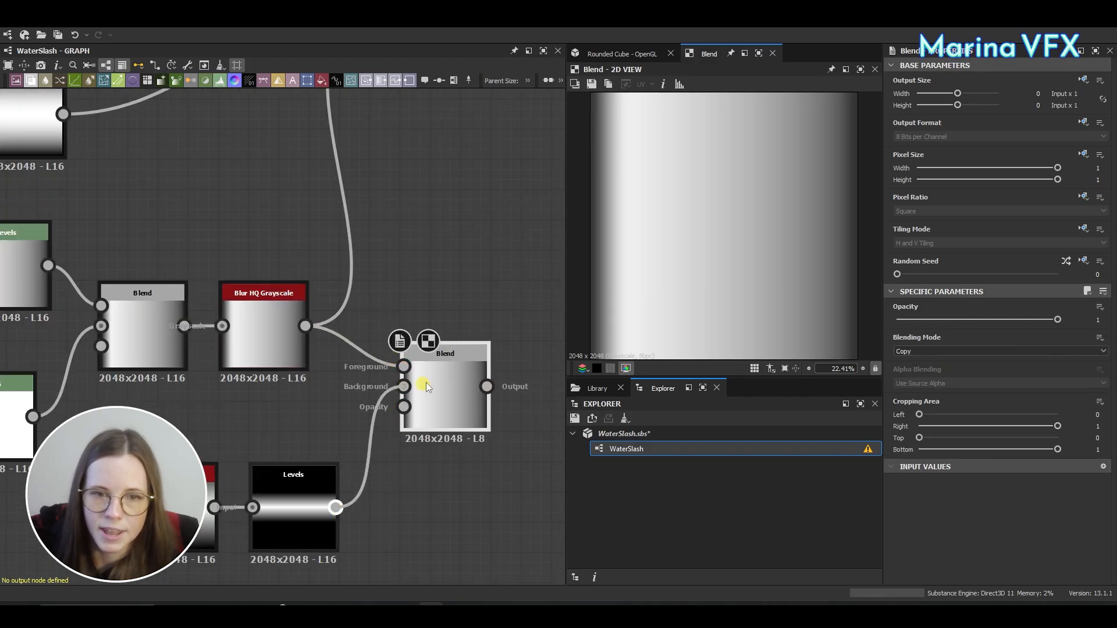
left_click(979, 351)
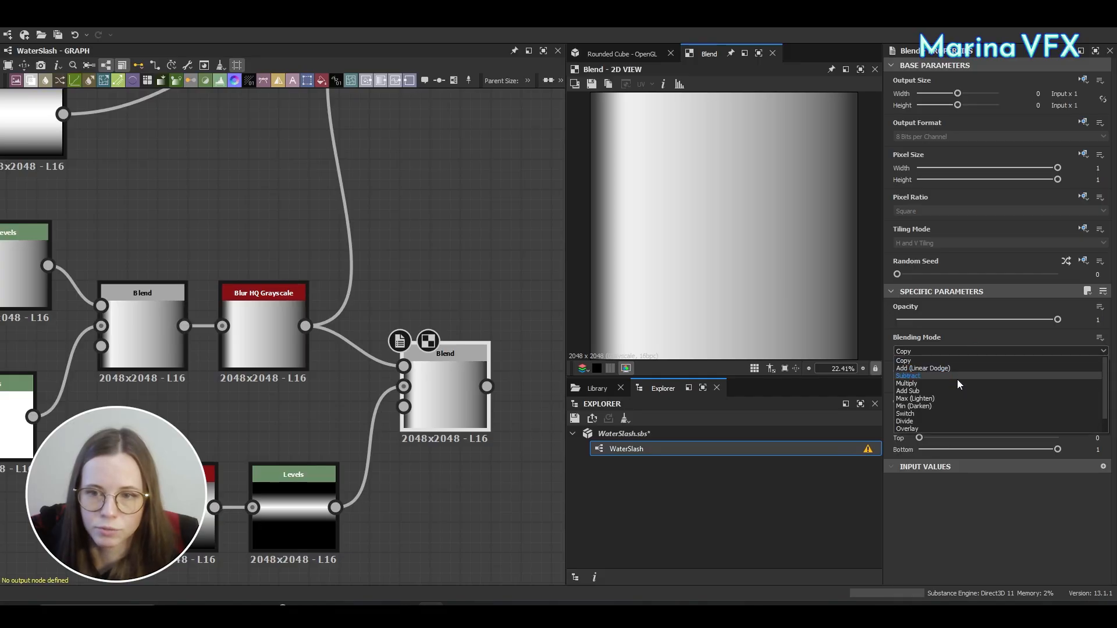
left_click(958, 386)
Connect the new Blend's output to RGBA Merge's G input and view the merged texture.
scroll(442, 349, "down", 3)
middle_click_drag(442, 350, 221, 445)
scroll(221, 445, "up", 1)
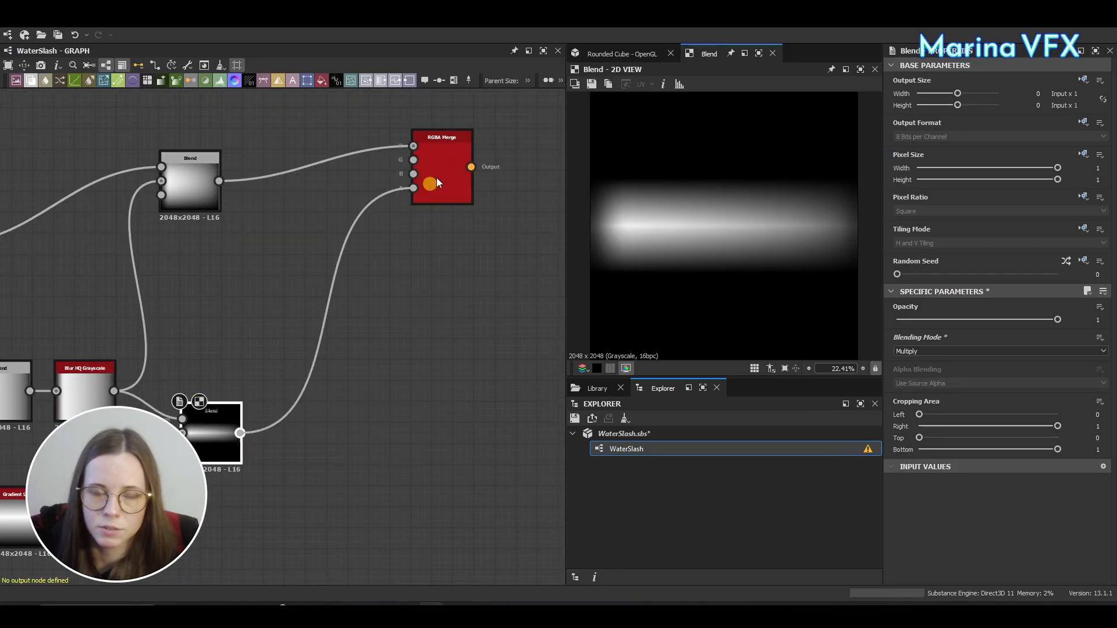
double_click(454, 166)
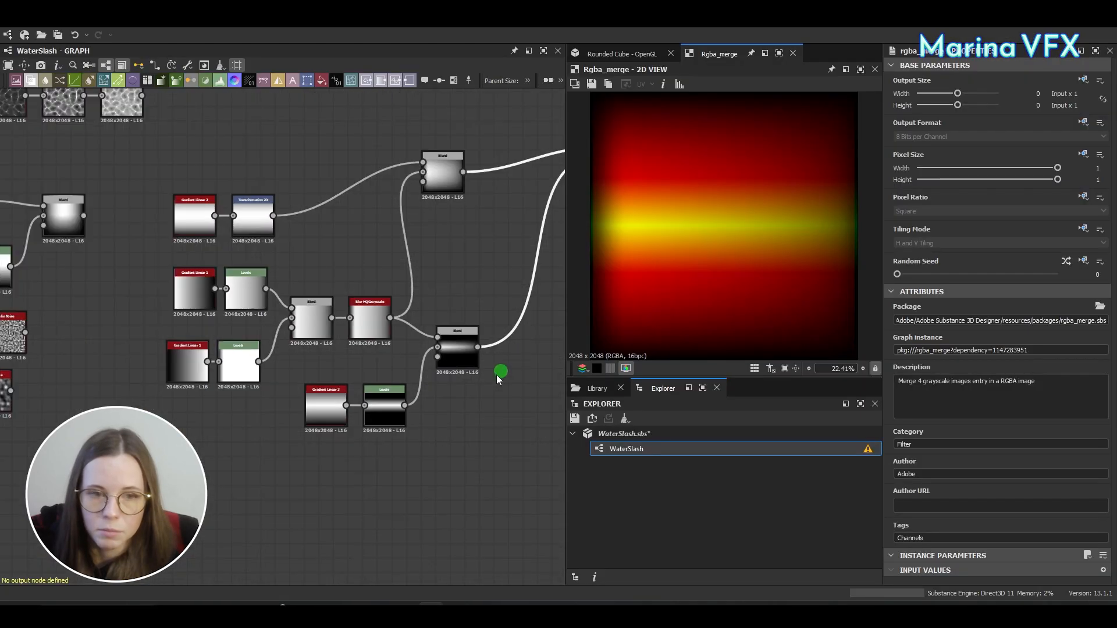
View the new Blend's mask and move it with its Gradient Linear 3 and Levels away from the original gradient chain.
double_click(374, 357)
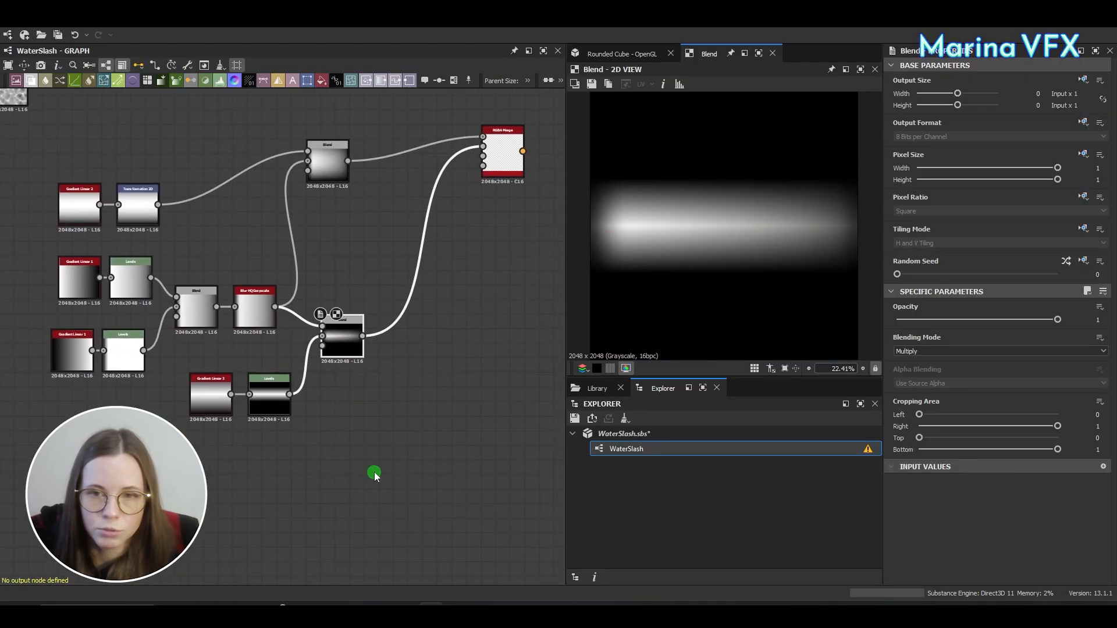
left_click_drag(199, 354, 382, 424)
left_click_drag(346, 344, 535, 381)
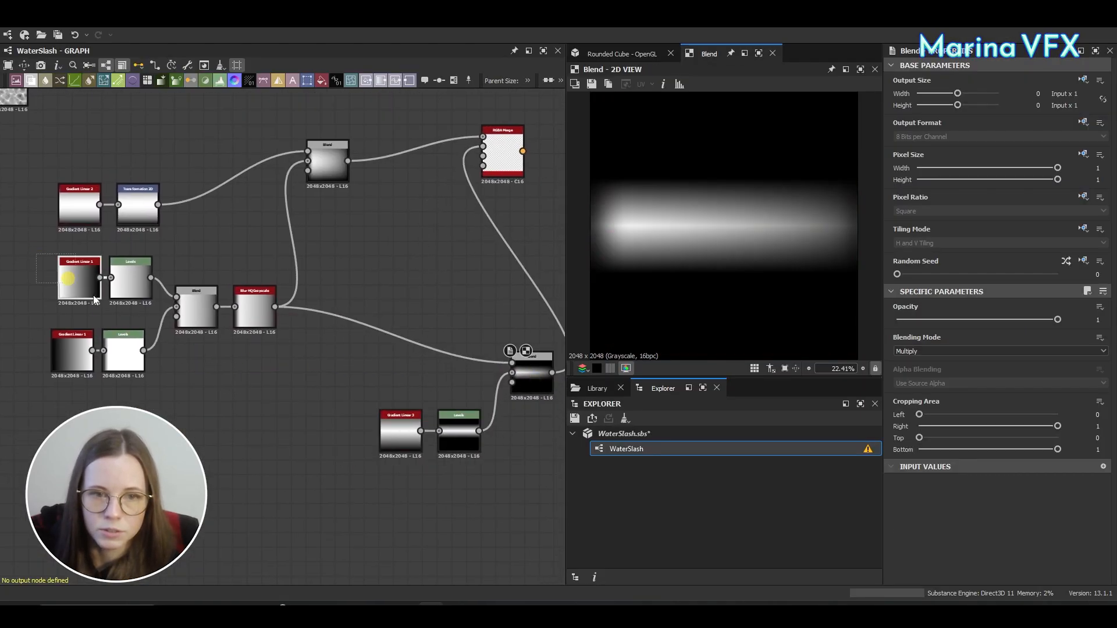
Duplicate the two Gradient Linear 1 and Levels pairs with their Blend and Blur HQ Grayscale, and place the copies beside the originals.
left_click_drag(94, 295, 274, 370)
middle_click_drag(399, 295, 261, 318)
key("ctrl+d")
left_click_drag(175, 234, 360, 362)
left_click_drag(373, 314, 401, 319)
left_click(424, 318)
Connect the duplicated Blur HQ Grayscale to the mask Blend's foreground and rearrange the surrounding nodes.
left_click_drag(273, 398, 381, 457)
left_click(472, 377)
left_click_drag(390, 401, 462, 378)
scroll(455, 341, "up", 2)
left_click_drag(397, 285, 444, 373)
middle_click_drag(464, 329, 436, 389)
left_click_drag(329, 166, 559, 228)
middle_click_drag(373, 339, 398, 291)
Darken the midtones of the upper Levels node in the duplicated gradient chain and view the RGBA Merge output.
left_click(186, 265)
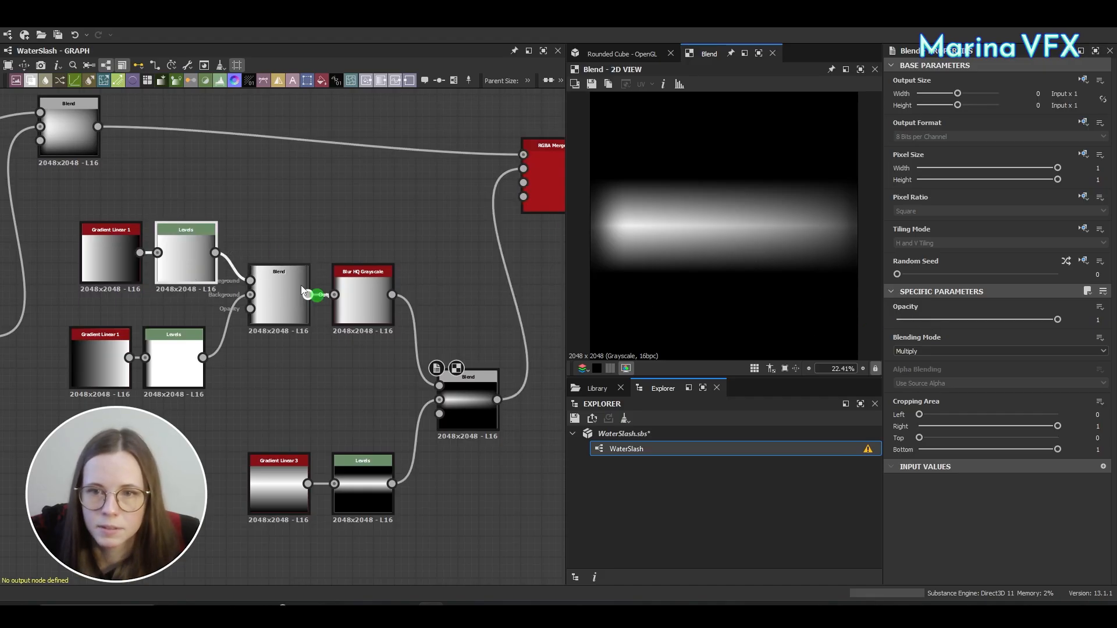
left_click(250, 222)
left_click_drag(198, 247, 206, 246)
left_click(174, 235)
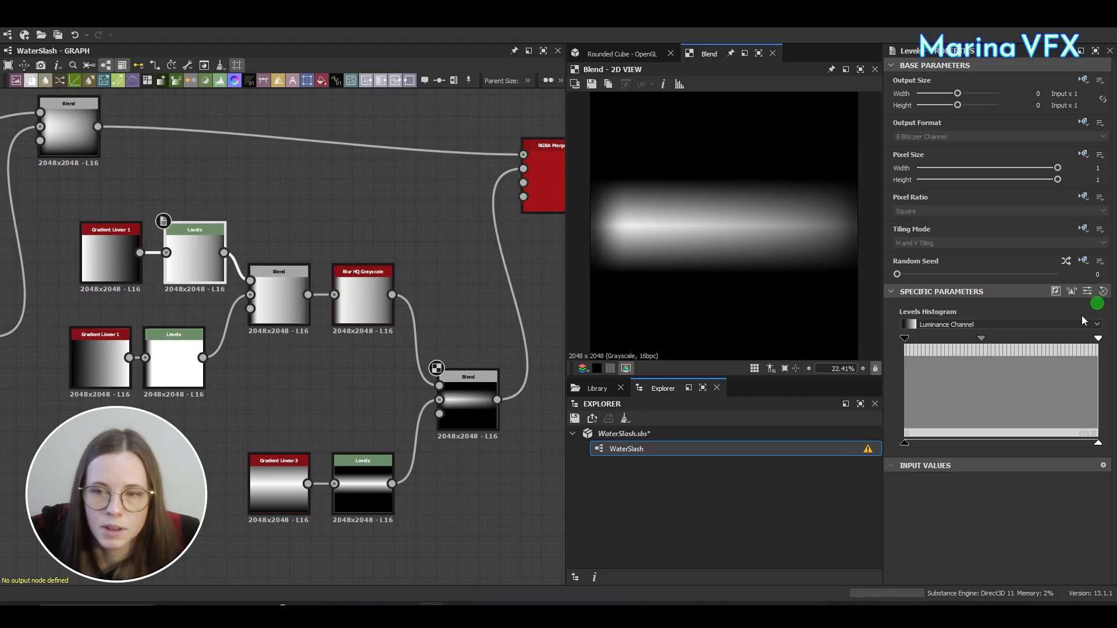
left_click_drag(982, 339, 1007, 339)
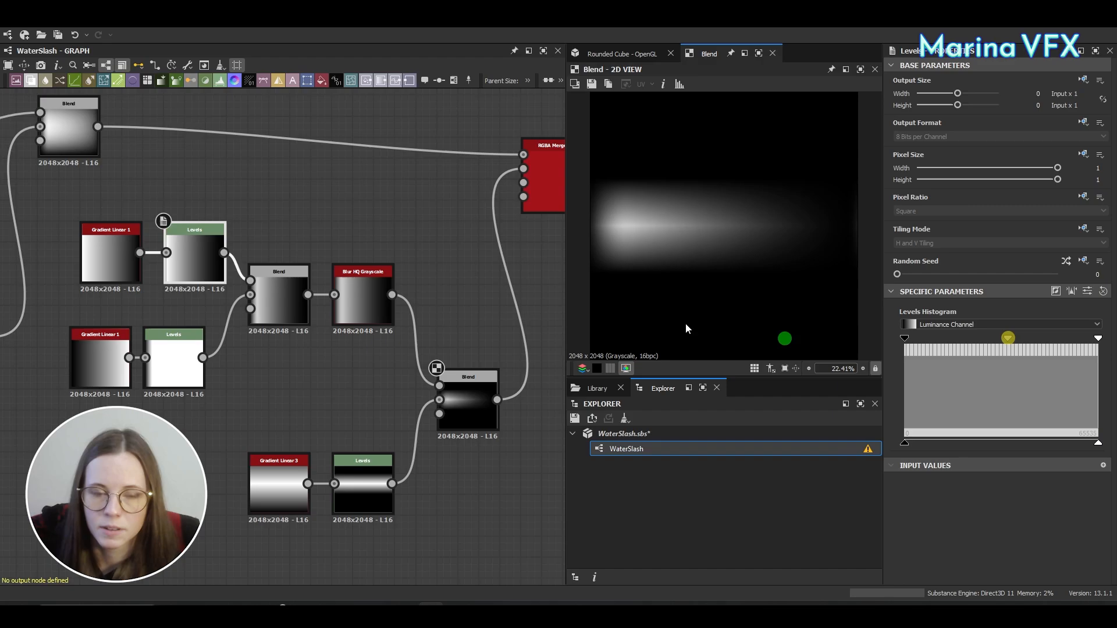
middle_click_drag(548, 217, 426, 257)
double_click(427, 250)
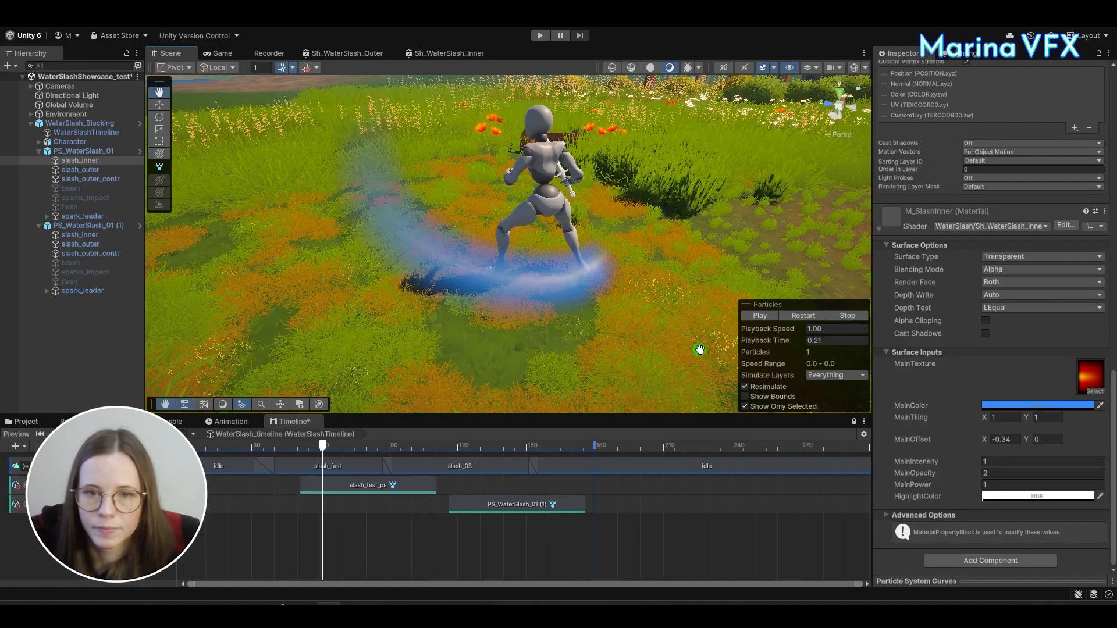
Switch to Unity, set slash_inner's HighlightColor to H 190, S 65, V 100 with intensity 3.7, and preview the full slash at playback time 0.14.
left_click(1039, 499)
left_click(1001, 403)
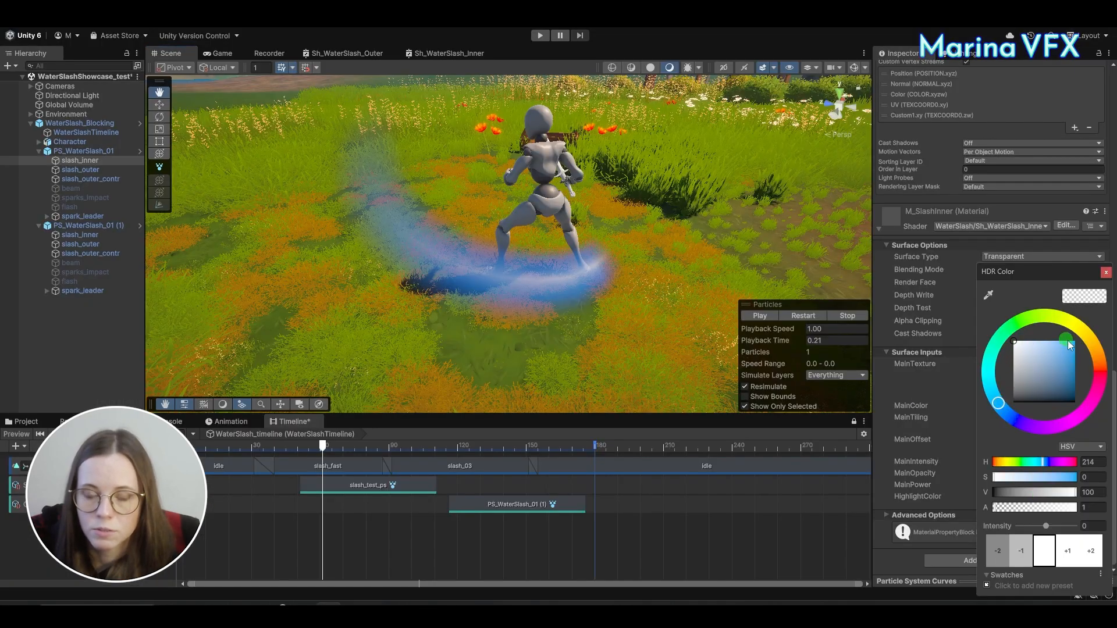
left_click_drag(1057, 341, 1057, 327)
left_click_drag(999, 406, 993, 385)
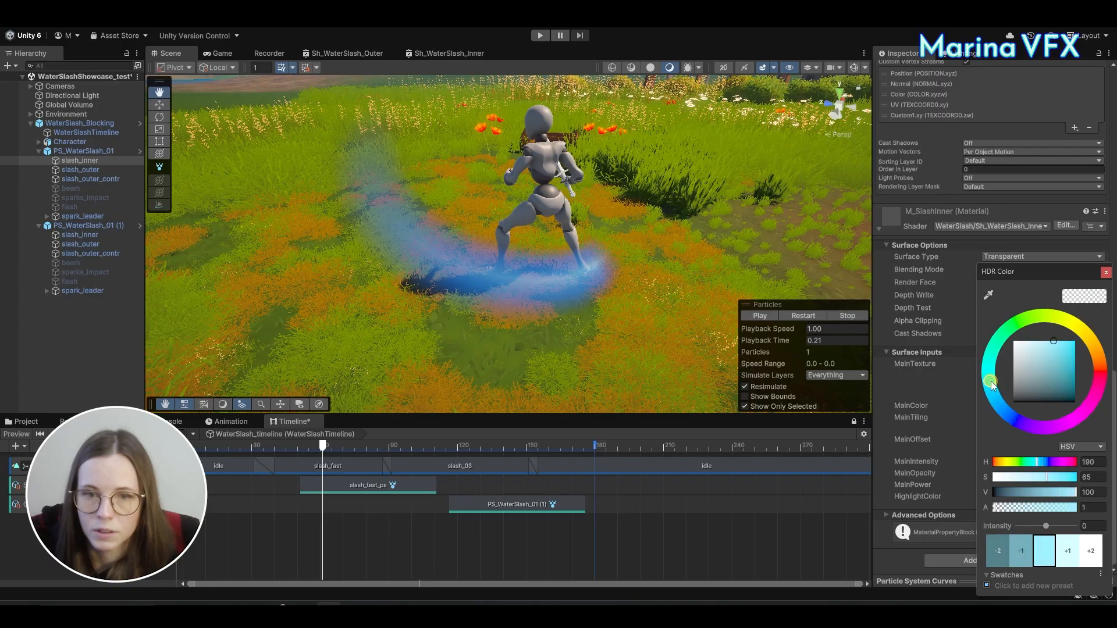
left_click_drag(1055, 539, 1059, 530)
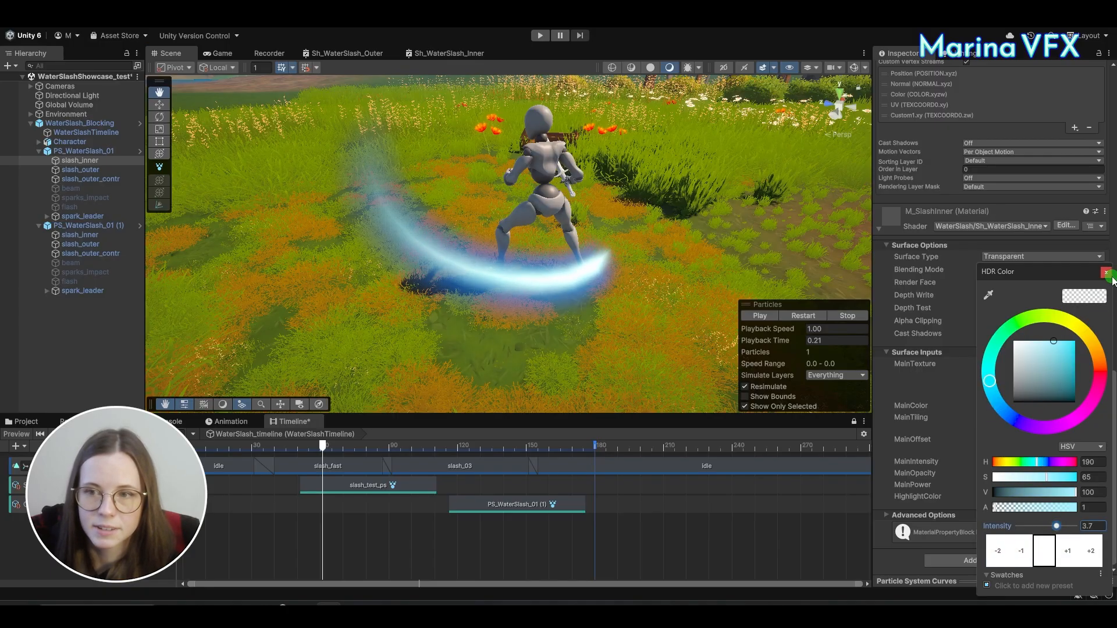
left_click(1105, 272)
left_click(800, 318)
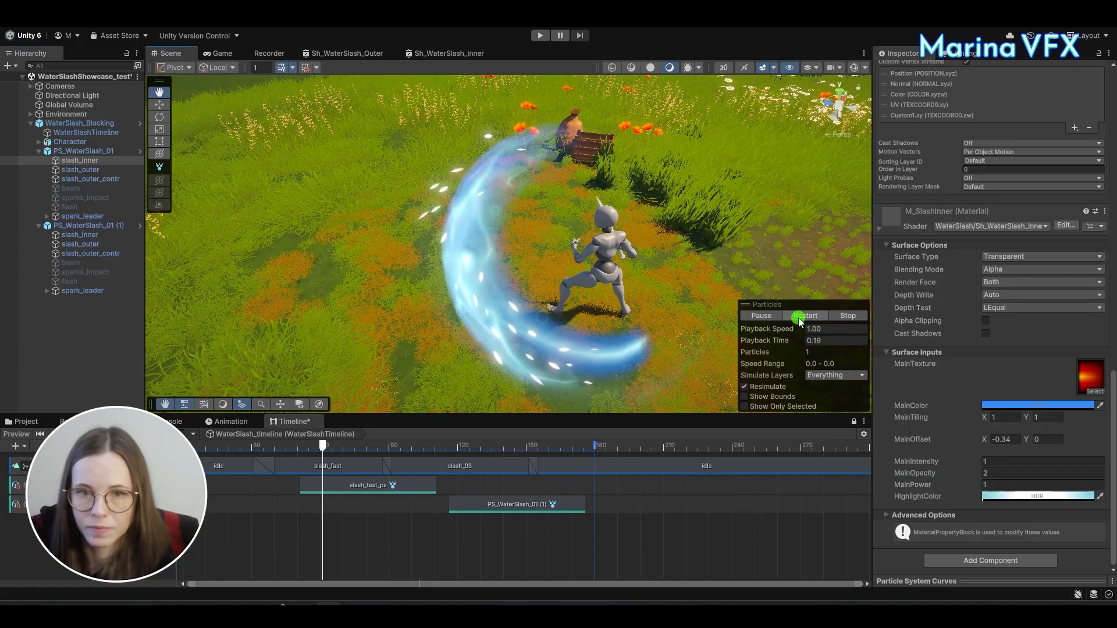
mouse_move(774, 340)
left_mouse_down()
mouse_move(723, 332)
mouse_move(771, 333)
left_mouse_up()
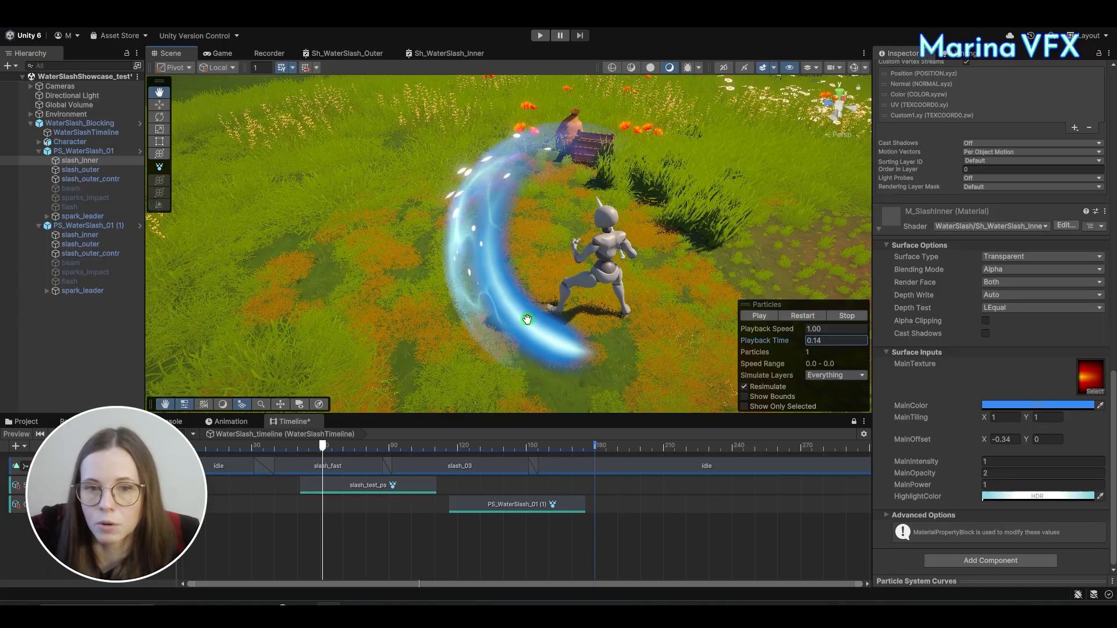
Maximize the Sh_WaterSlash_Inner graph, add a Power node, and connect Sample Texture 2D's G output to its A input.
right_click(472, 51)
left_click(494, 55)
middle_click_drag(372, 278, 663, 384)
scroll(673, 343, "up", 7)
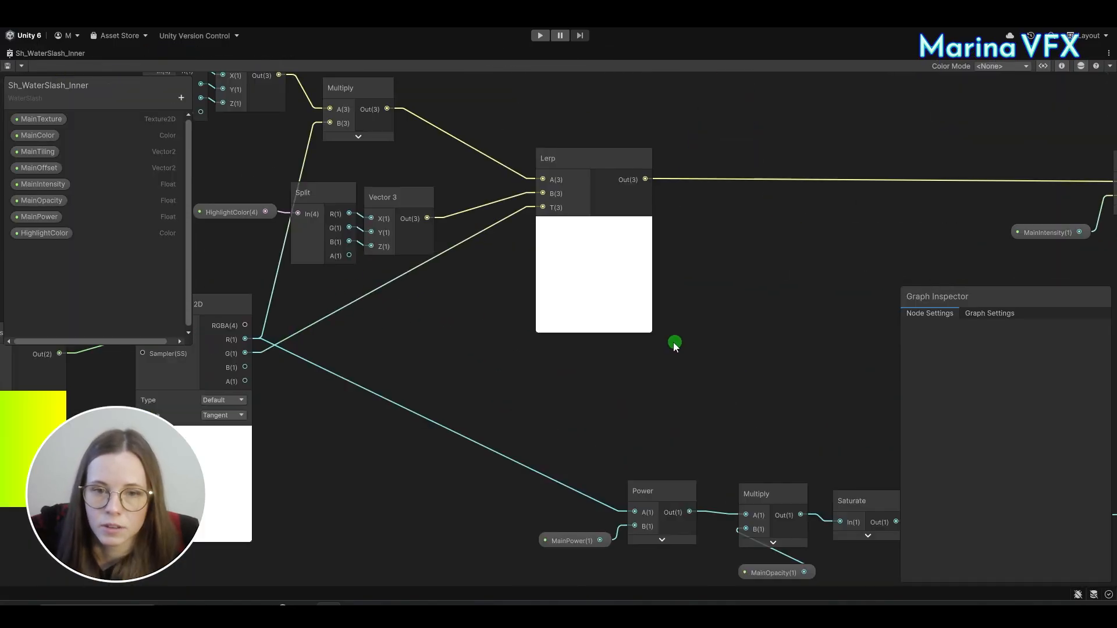
scroll(673, 342, "up", 1)
middle_click_drag(484, 365, 715, 330)
key("space")
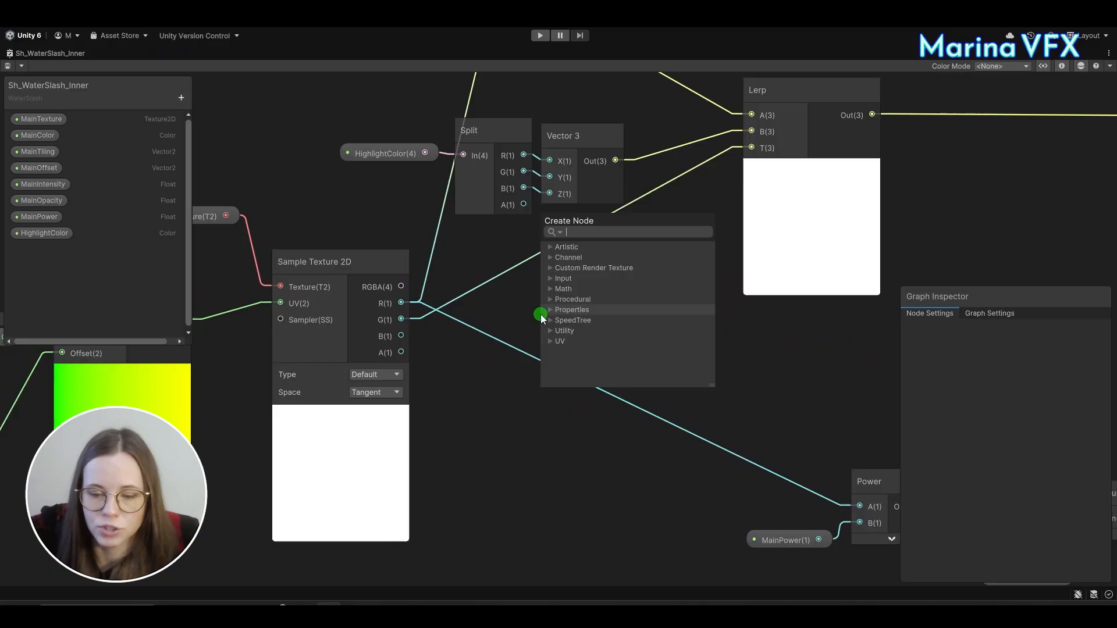
type("power")
double_click(576, 270)
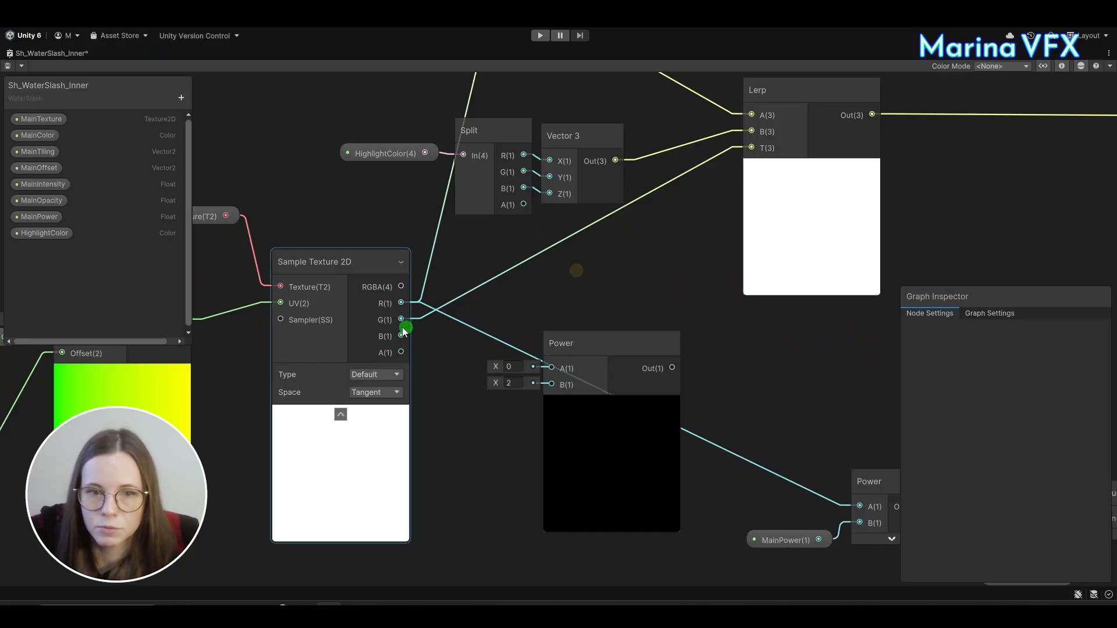
left_click_drag(403, 327, 643, 314)
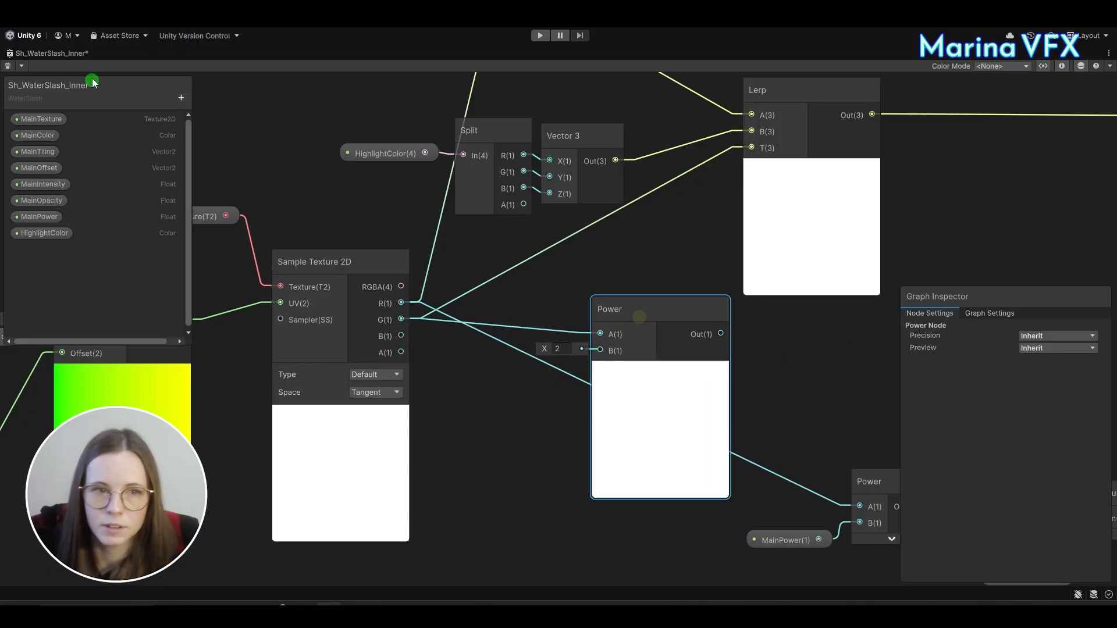
Add a Float property named HighlightPower to the Sh_WaterSlash_Inner graph.
left_click(180, 99)
left_click(207, 125)
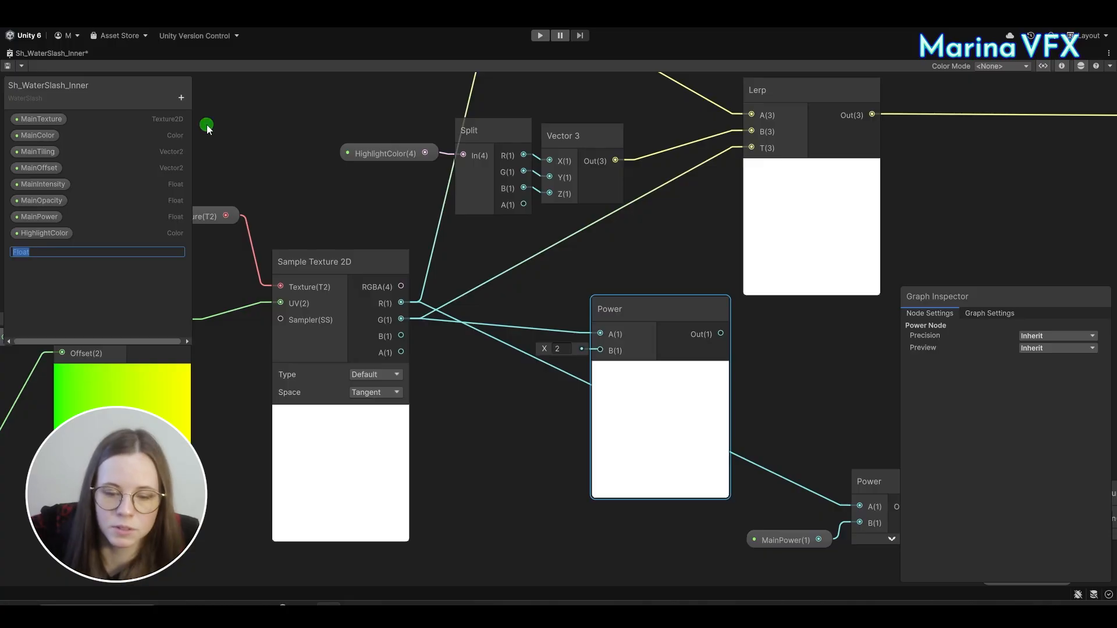
type("Highlight")
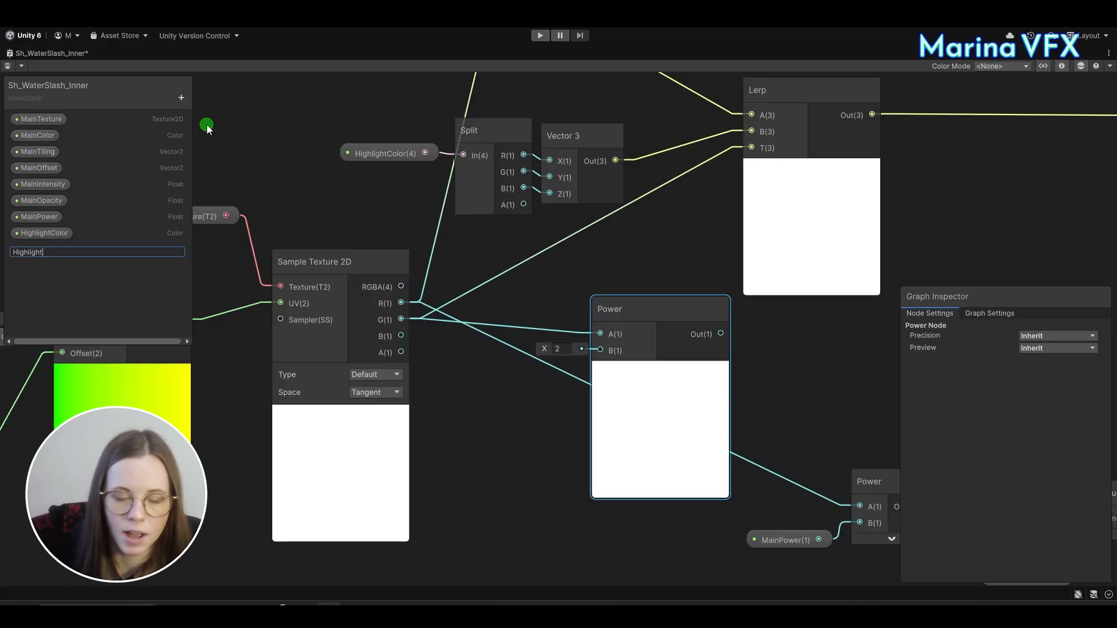
type("Power")
key("Return")
Place HighlightPower in the graph, connect it to the Power node's B input, and route Power's output into Lerp's T.
left_click_drag(64, 250, 484, 391)
left_click_drag(571, 400, 600, 351)
middle_click_drag(751, 325, 643, 427)
left_click_drag(613, 435, 643, 248)
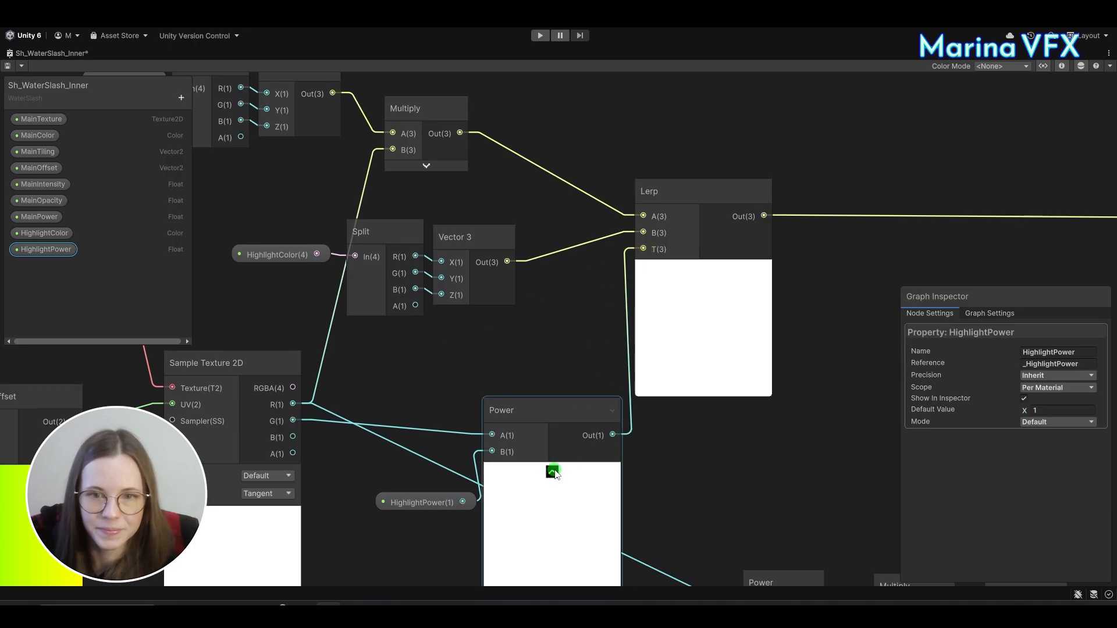
Collapse the Power node's preview, tidy it and HighlightPower beneath the Vector 3 node, and save the graph.
left_click(553, 471)
left_click_drag(534, 415, 552, 342)
left_click_drag(429, 514, 510, 430)
left_click(511, 466)
middle_click_drag(501, 465, 478, 462)
left_click(7, 66)
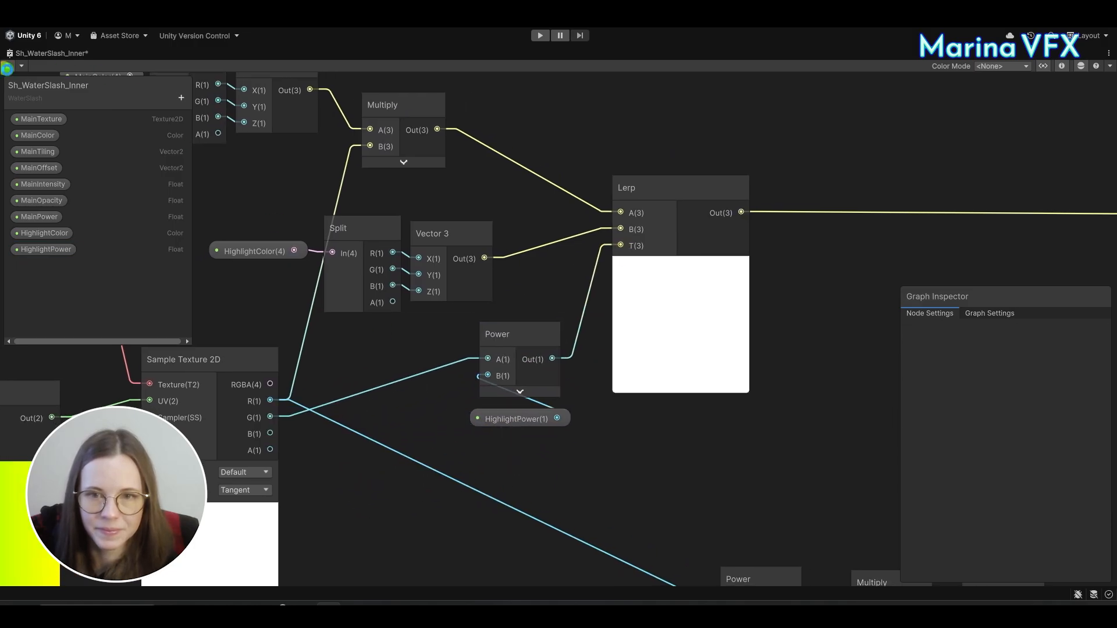
Restore the layout, return to the Scene view, and set HighlightPower to 2 on slash_inner's M_SlashInner material.
right_click(56, 51)
left_click(77, 58)
left_click(178, 54)
scroll(1078, 443, "down", 6)
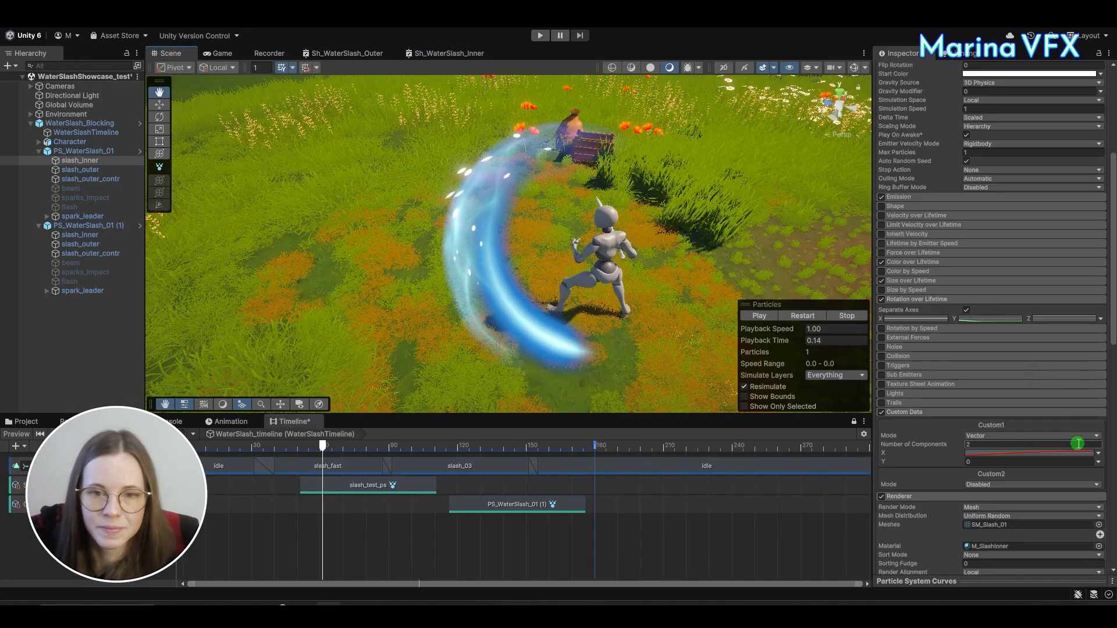
scroll(1078, 443, "down", 10)
left_click(1019, 497)
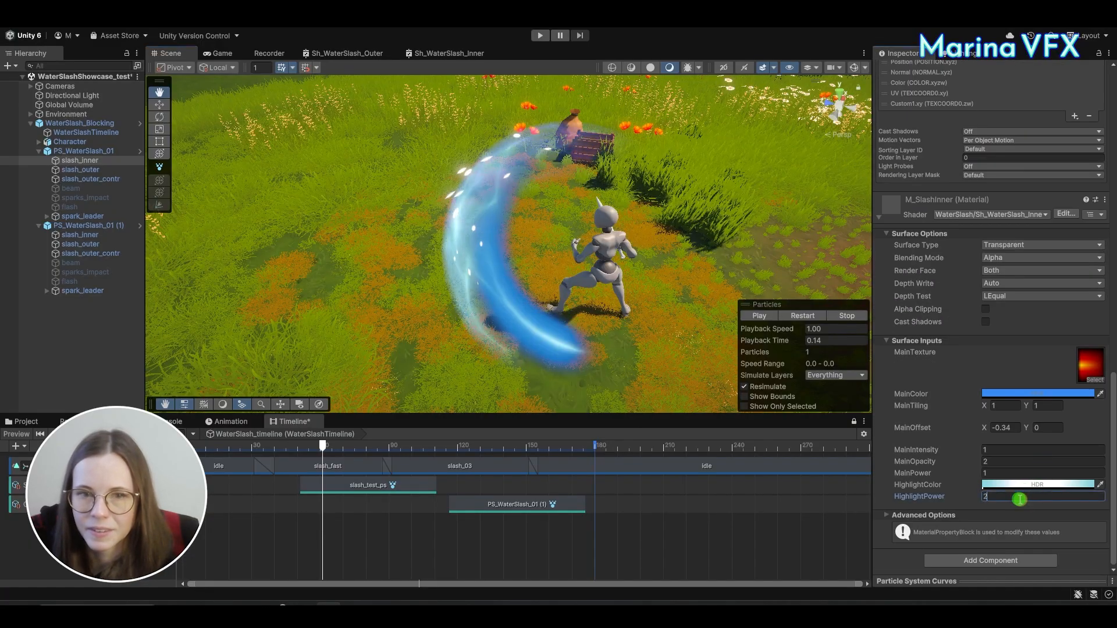
Set M_SlashInner's HighlightColor intensity to 5.3, try HighlightPower at 3 before returning it to 2, and replay the particles.
left_click(1020, 486)
left_click_drag(1050, 527, 1062, 527)
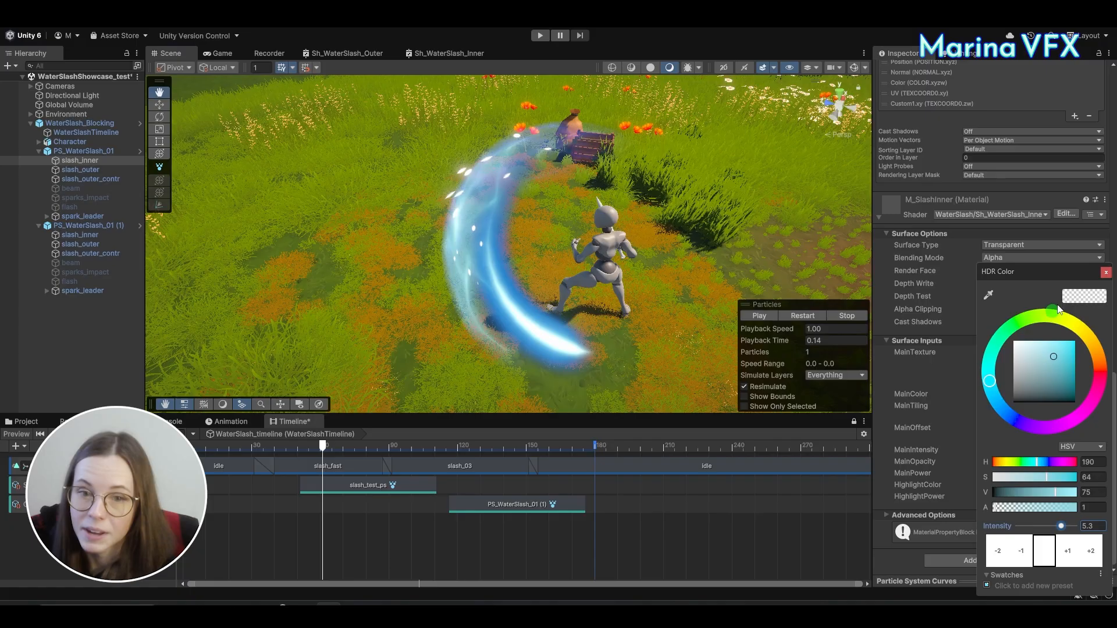
left_click(1106, 272)
left_click(996, 498)
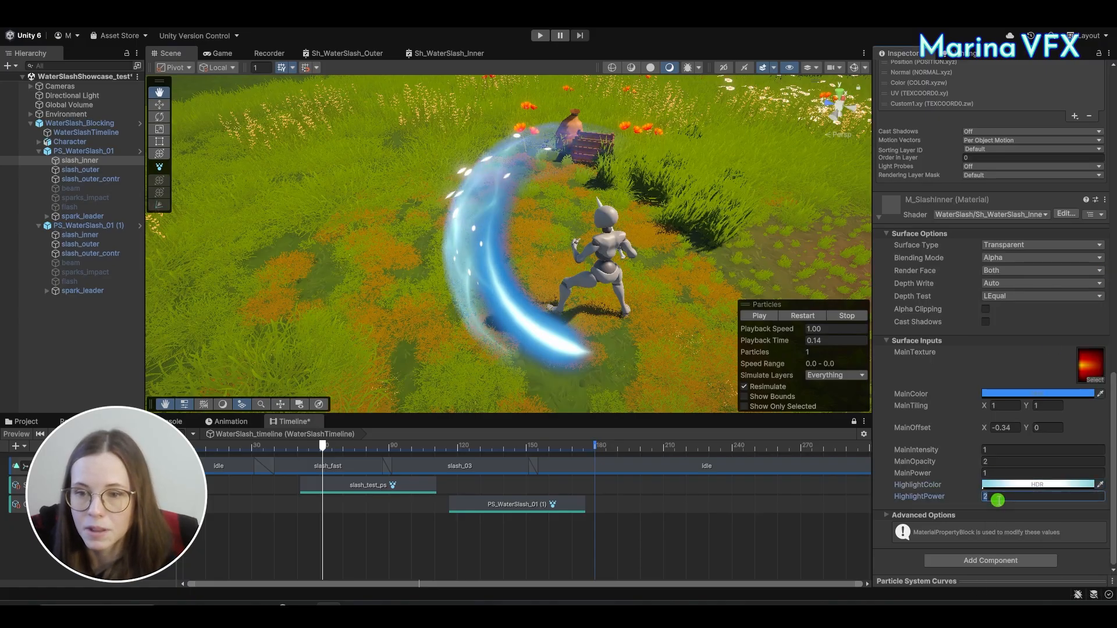
type("3")
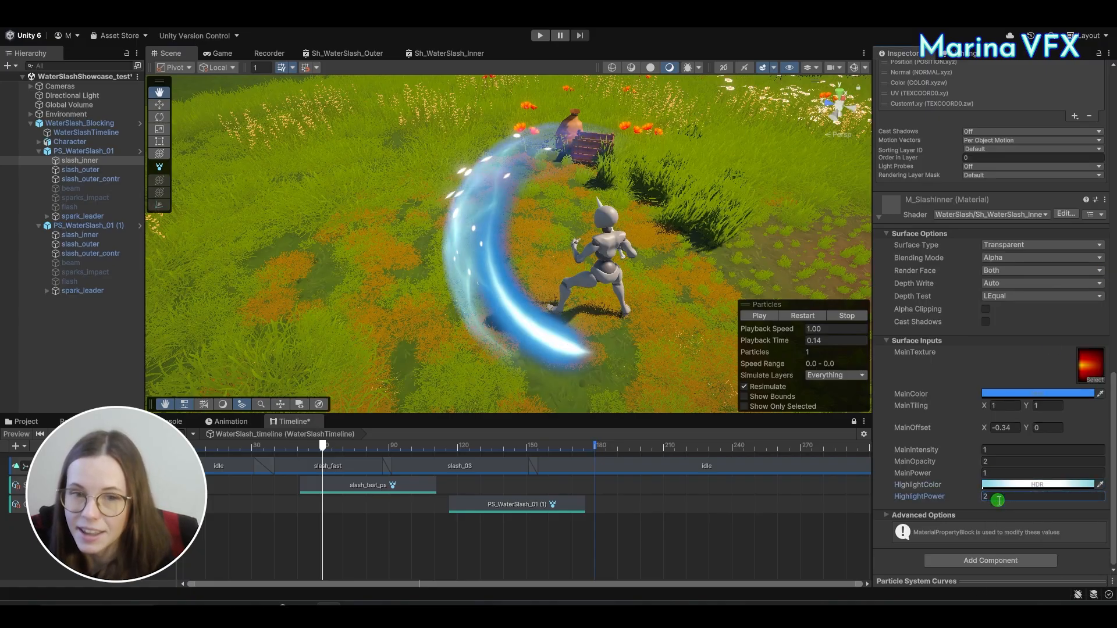
left_click(814, 318)
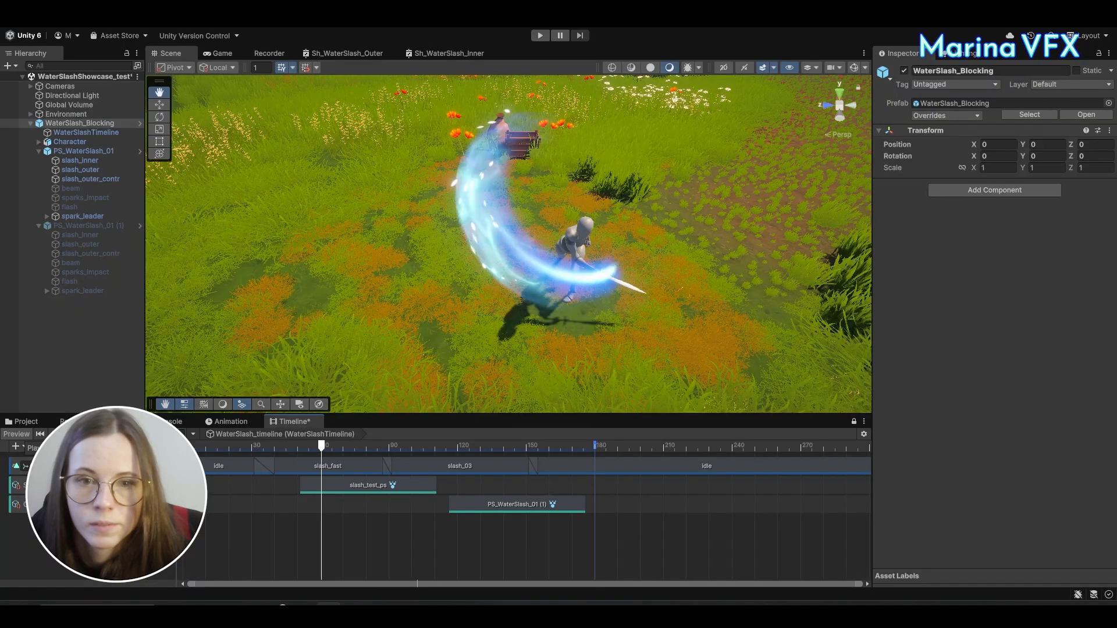
Scrub the timeline through the slash_fast clip and inspect the slash against the sword motion from another angle.
left_click(293, 463)
mouse_move(299, 447)
left_mouse_down()
mouse_move(334, 443)
mouse_move(303, 437)
mouse_move(312, 434)
left_mouse_up()
scroll(621, 262, "down", 3)
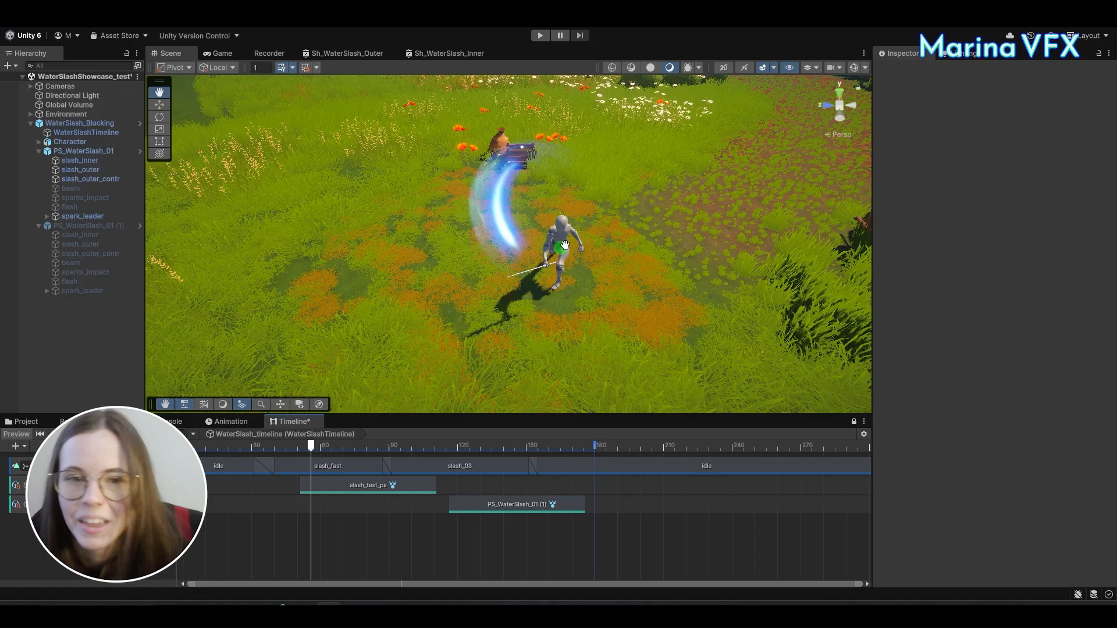
left_click_drag(621, 262, 601, 242, "alt")
middle_click_drag(601, 242, 665, 278)
left_click_drag(665, 278, 593, 262, "alt")
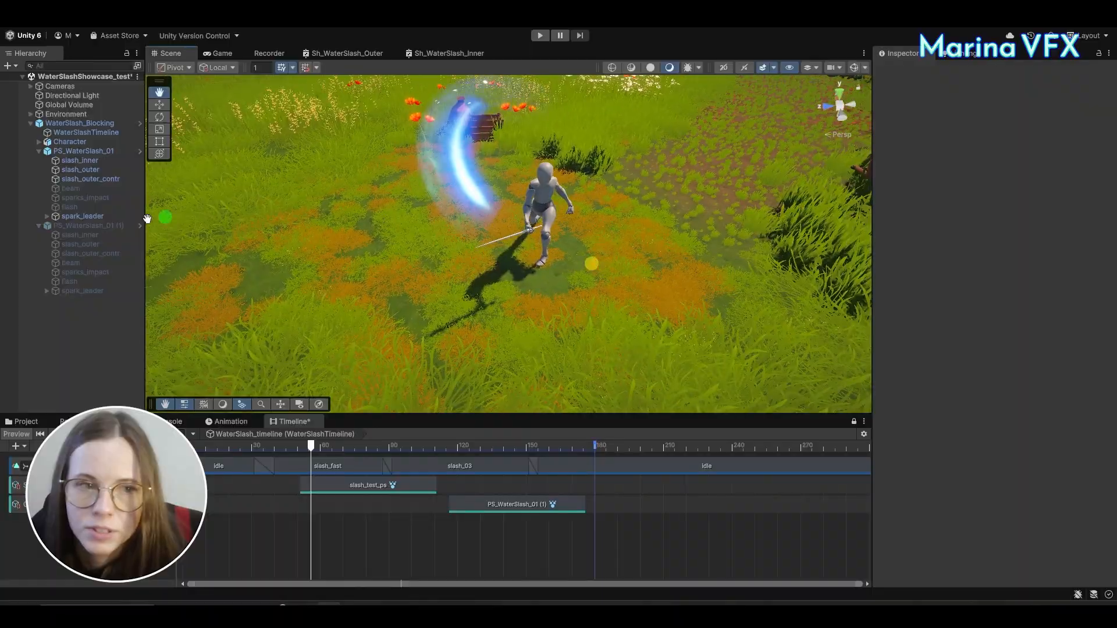
Try slash_inner's Y rotation of -32.9 on slash_outer and replay the slash to compare their alignment.
left_click(96, 161)
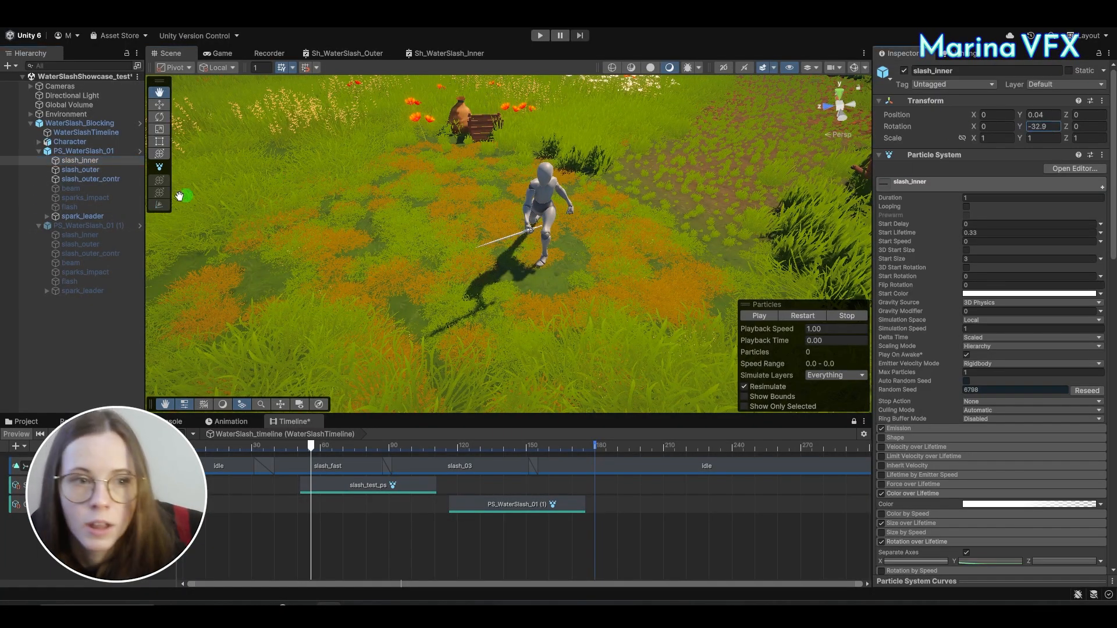
left_click(96, 169)
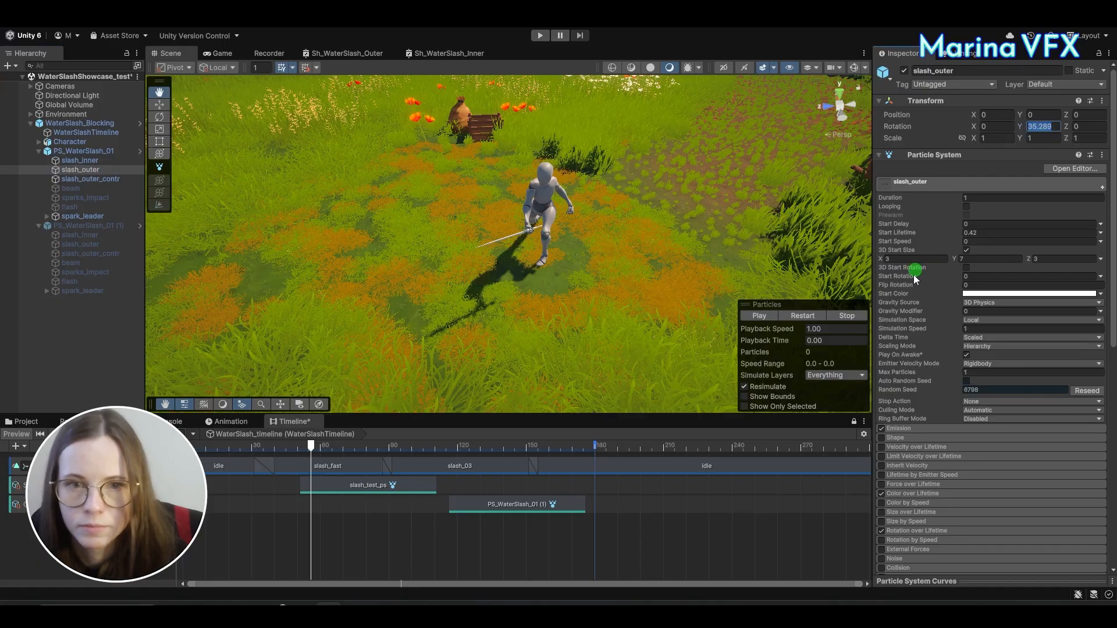
left_click(795, 317)
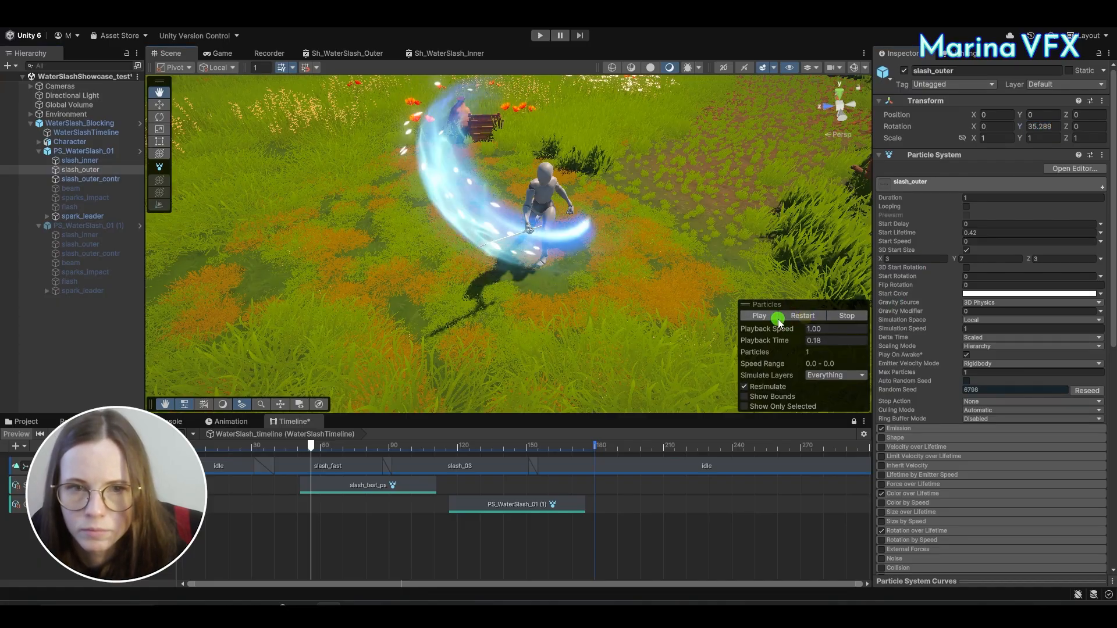
left_click(1044, 127)
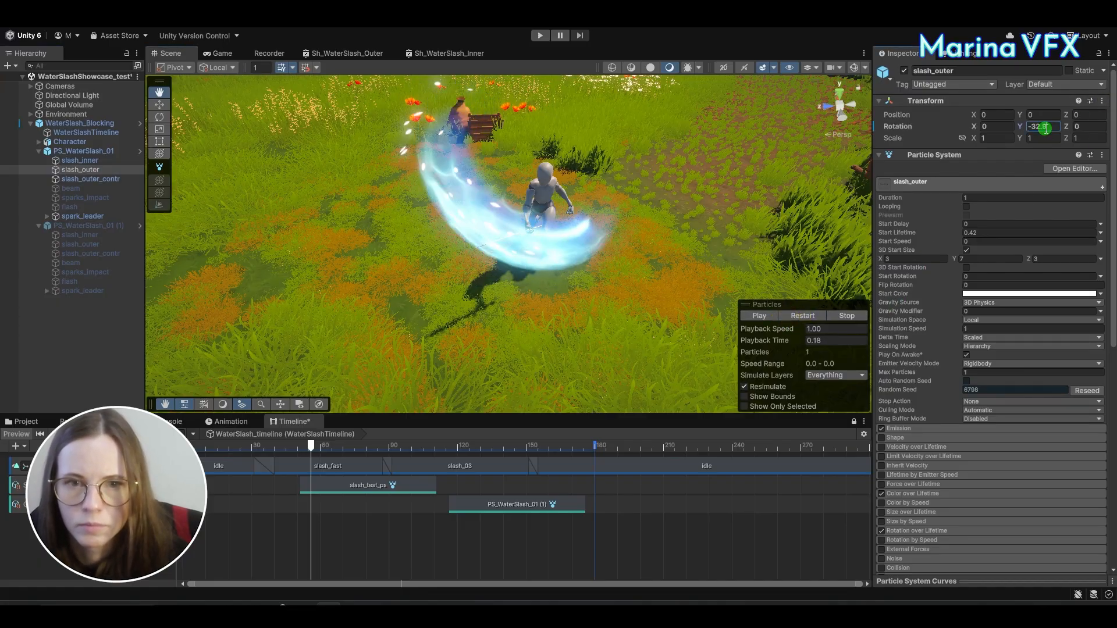
Set the Y rotation of both slash_inner and slash_outer to -33.
left_click(90, 162)
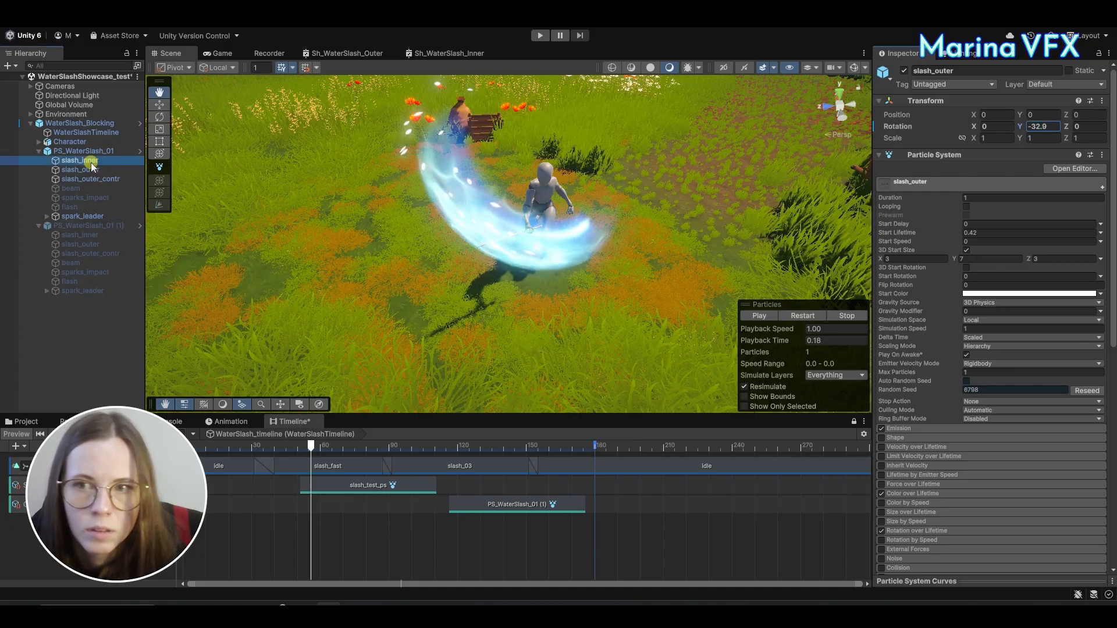
left_click(903, 126)
left_click(1055, 126)
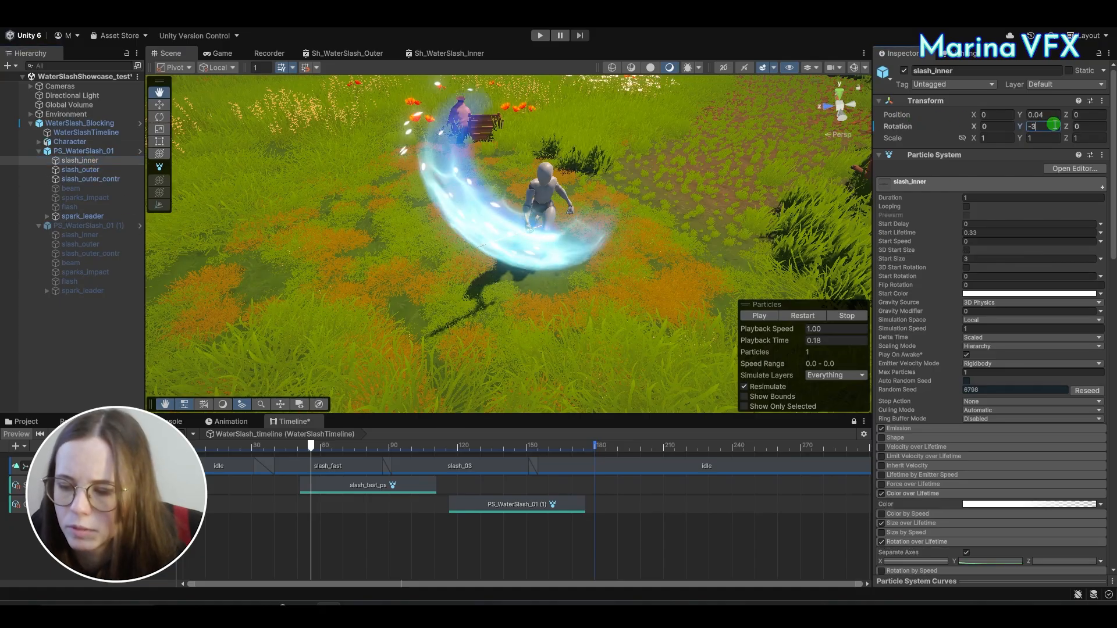
left_click(87, 170)
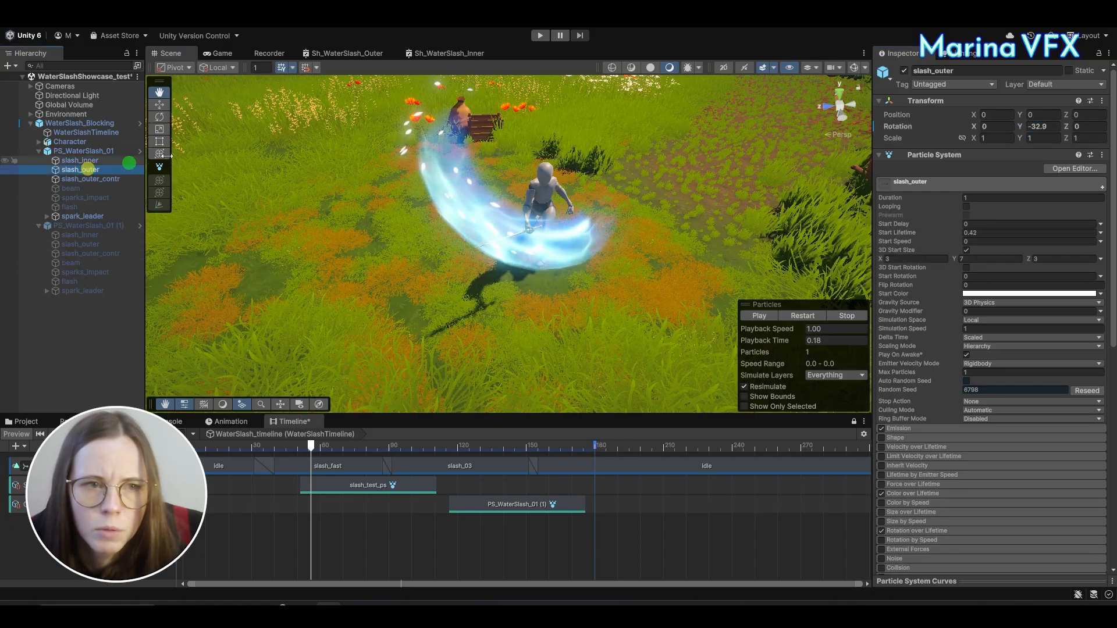
left_click(1039, 126)
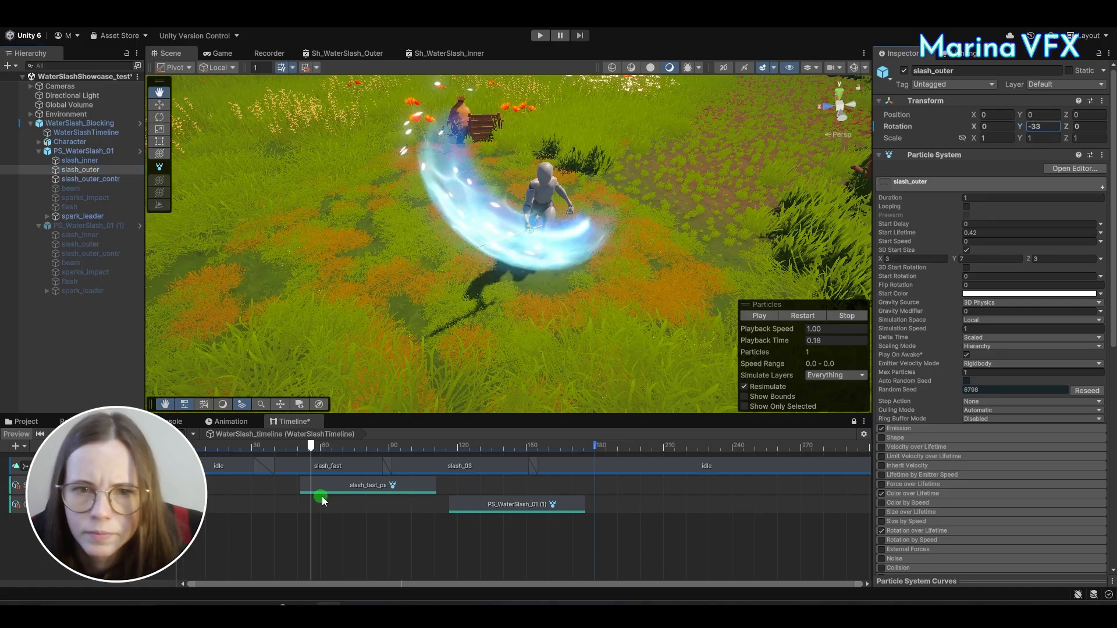
Reset slash_outer's Y rotation to 0 and preview the slash by playing and scrubbing the timeline around slash_fast.
mouse_move(319, 446)
left_mouse_down()
mouse_move(294, 446)
mouse_move(356, 446)
mouse_move(293, 446)
mouse_move(357, 445)
mouse_move(290, 446)
mouse_move(309, 445)
left_mouse_up()
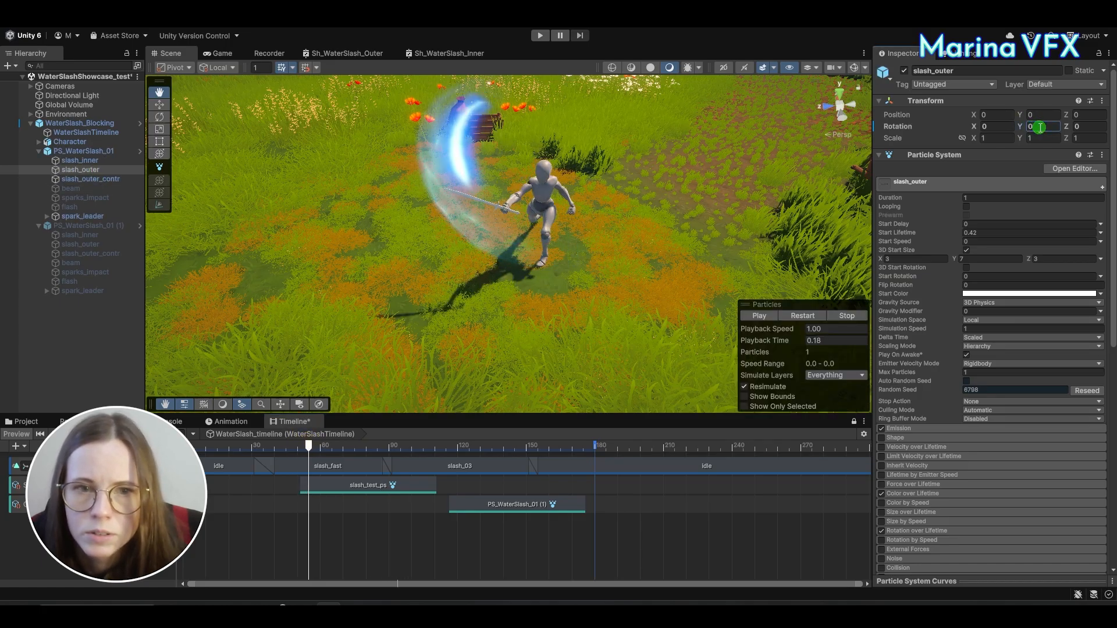
mouse_move(318, 450)
left_mouse_down()
mouse_move(299, 446)
mouse_move(363, 440)
mouse_move(306, 443)
left_mouse_up()
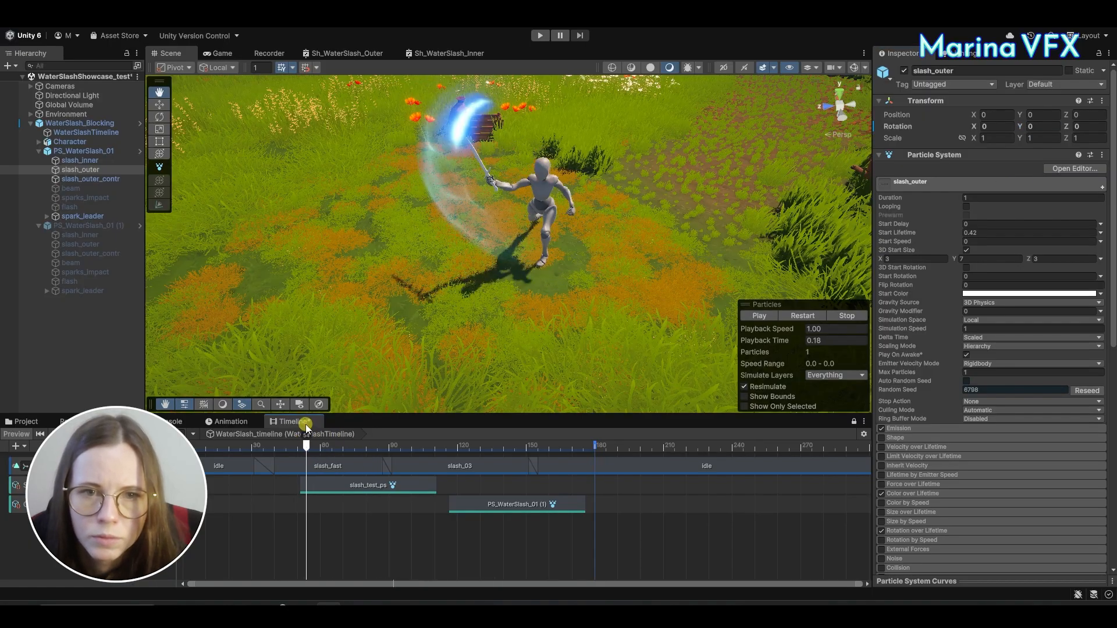
left_click(37, 434)
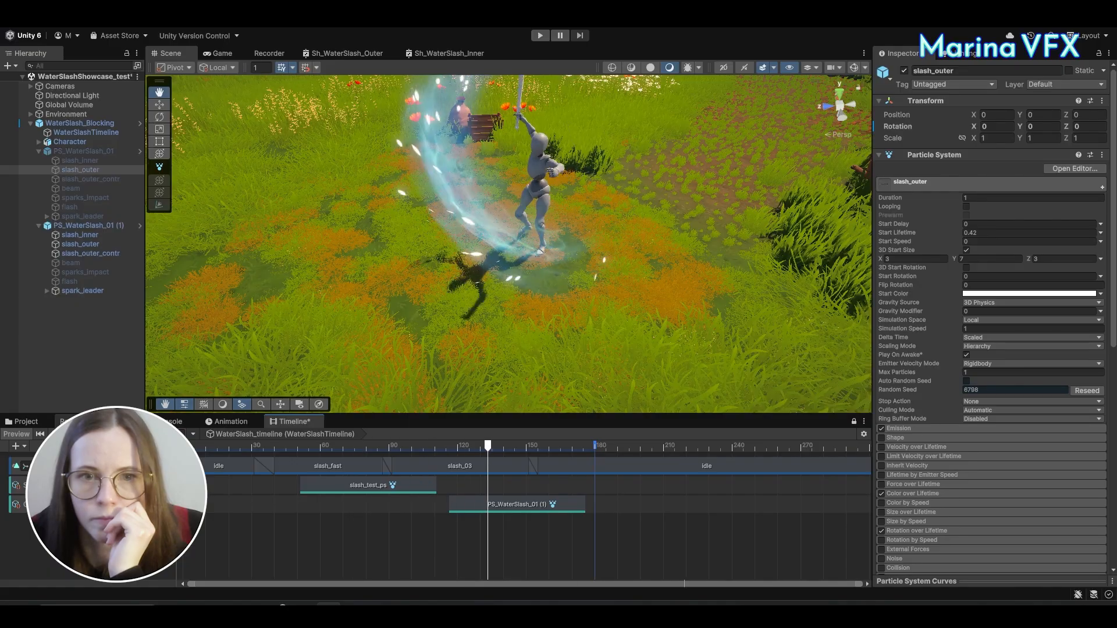
left_click(294, 421)
mouse_move(317, 448)
left_mouse_down()
mouse_move(329, 453)
mouse_move(314, 448)
left_mouse_up()
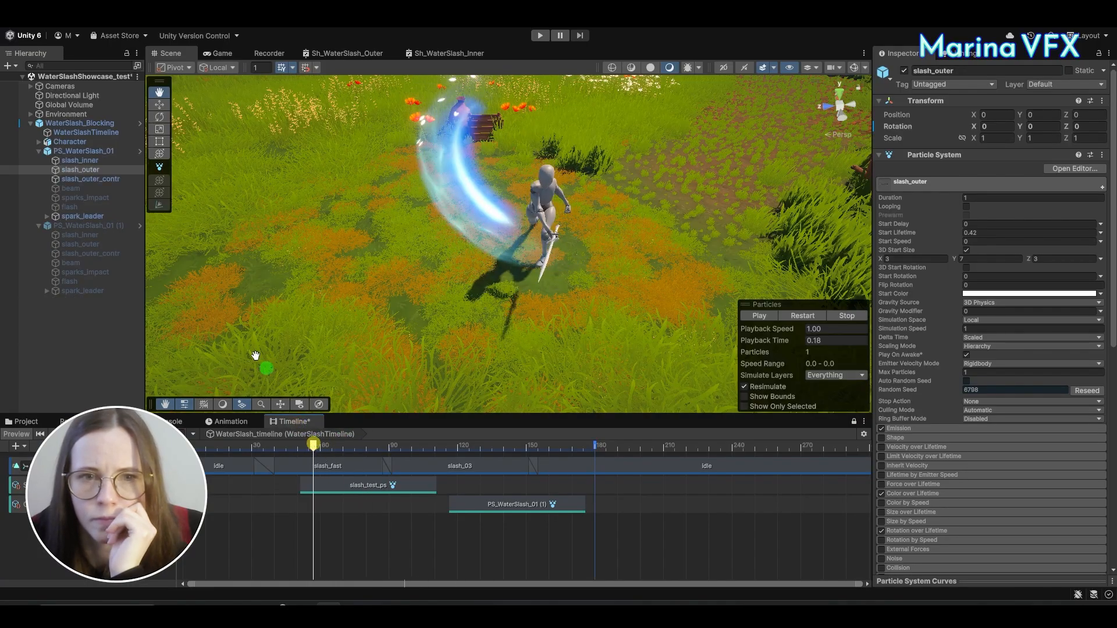
Enlarge slash_inner's Start Size to 3.25 and further to 3.5, checking the slash in the particle preview and timeline.
left_click(91, 160)
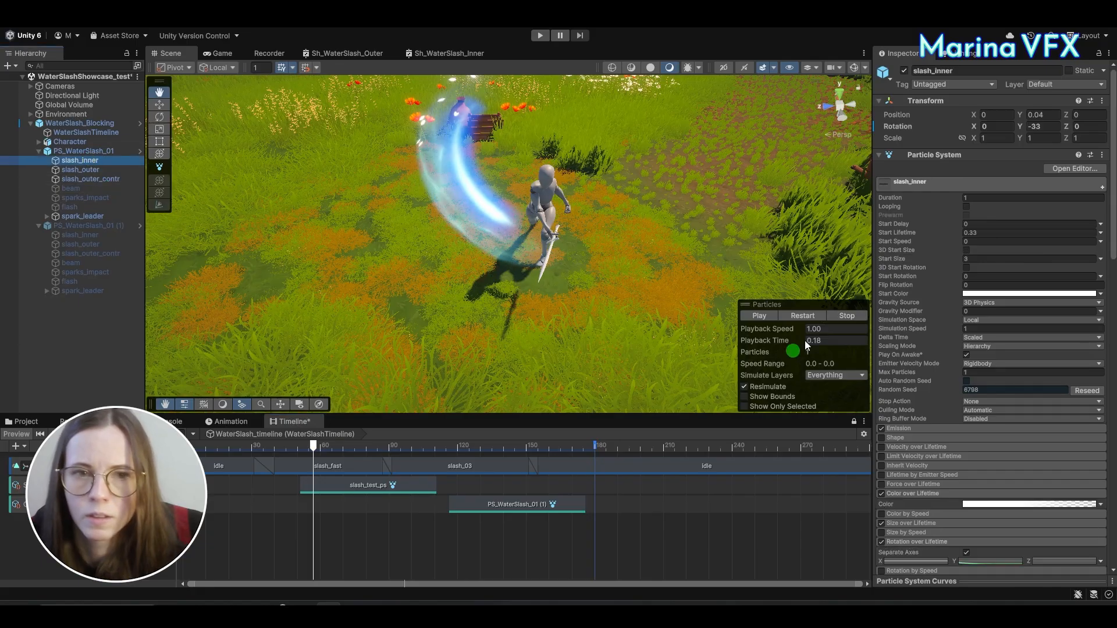
left_click(983, 257)
type("3.25")
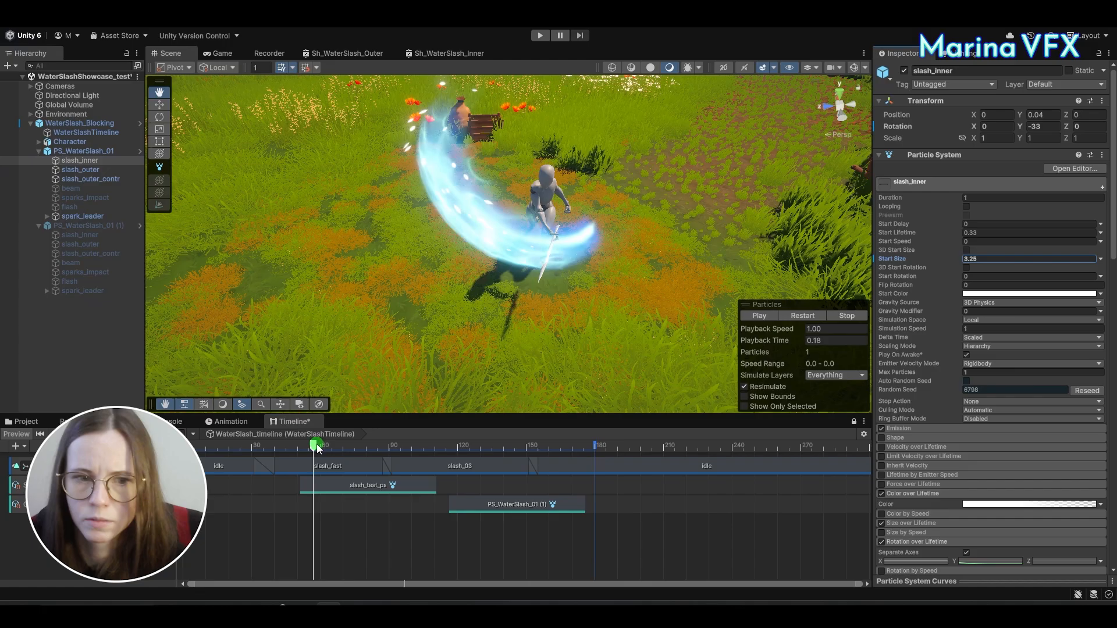
left_click_drag(316, 445, 313, 439)
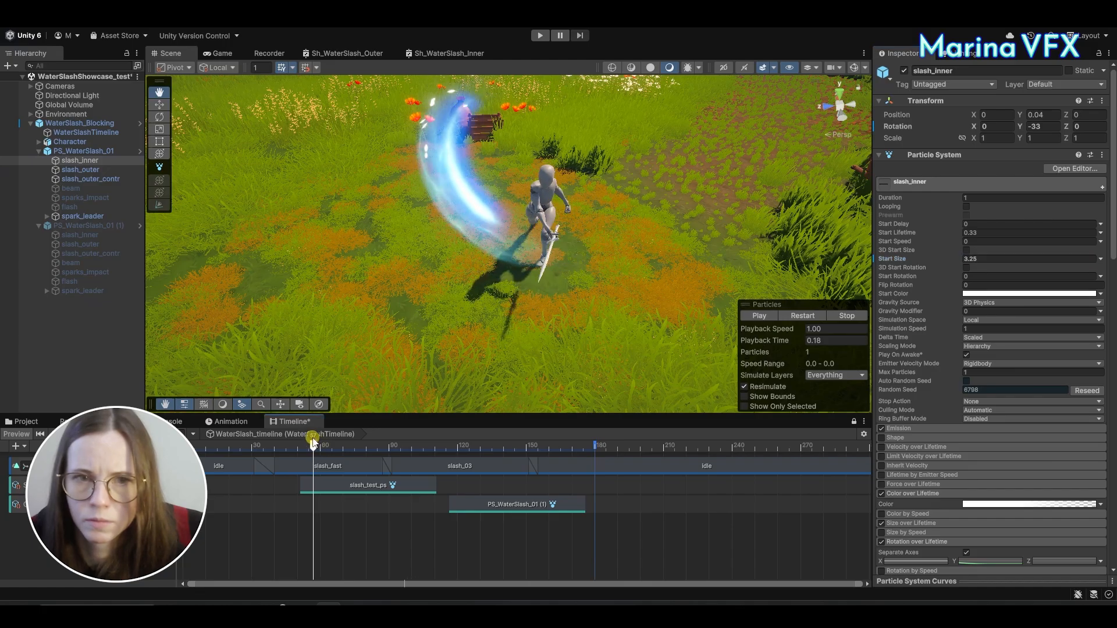
left_click_drag(791, 343, 761, 331)
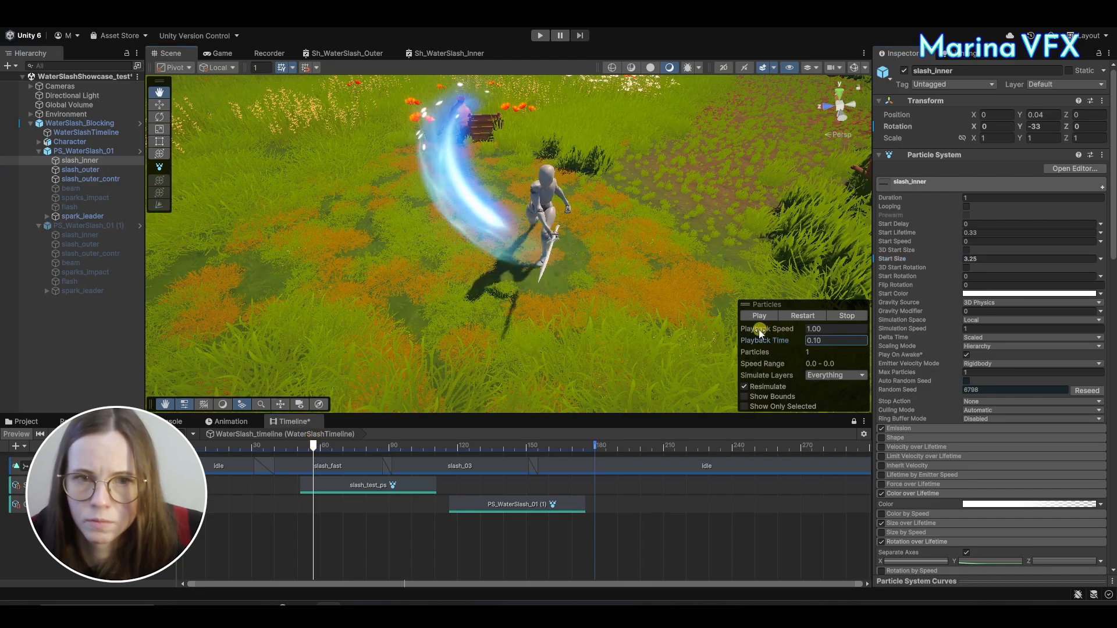
left_click(985, 260)
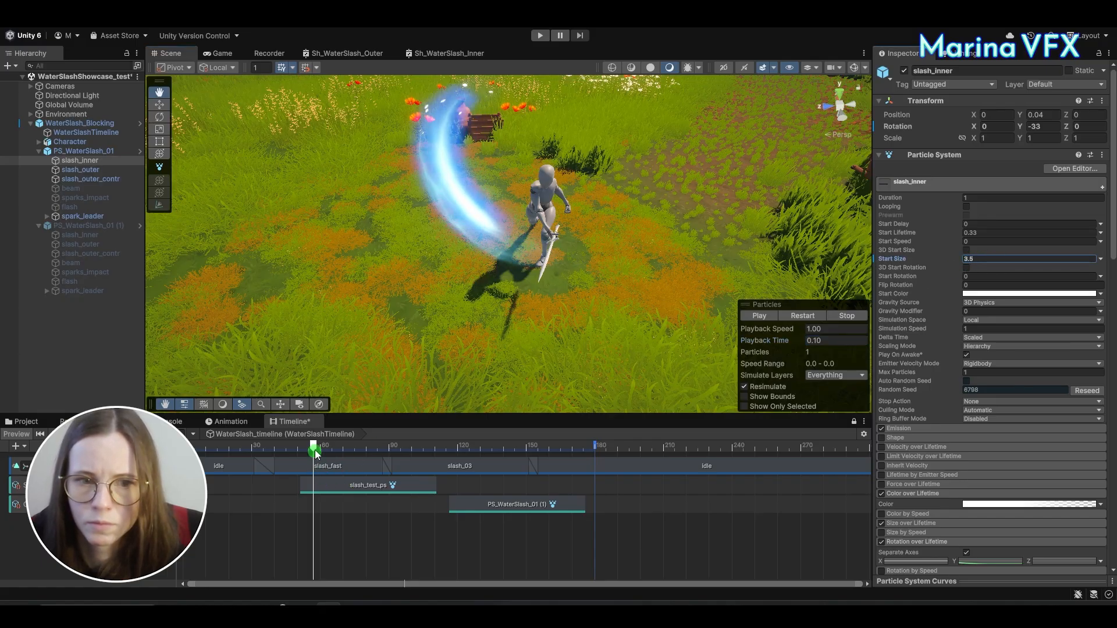
left_click_drag(315, 452, 361, 399)
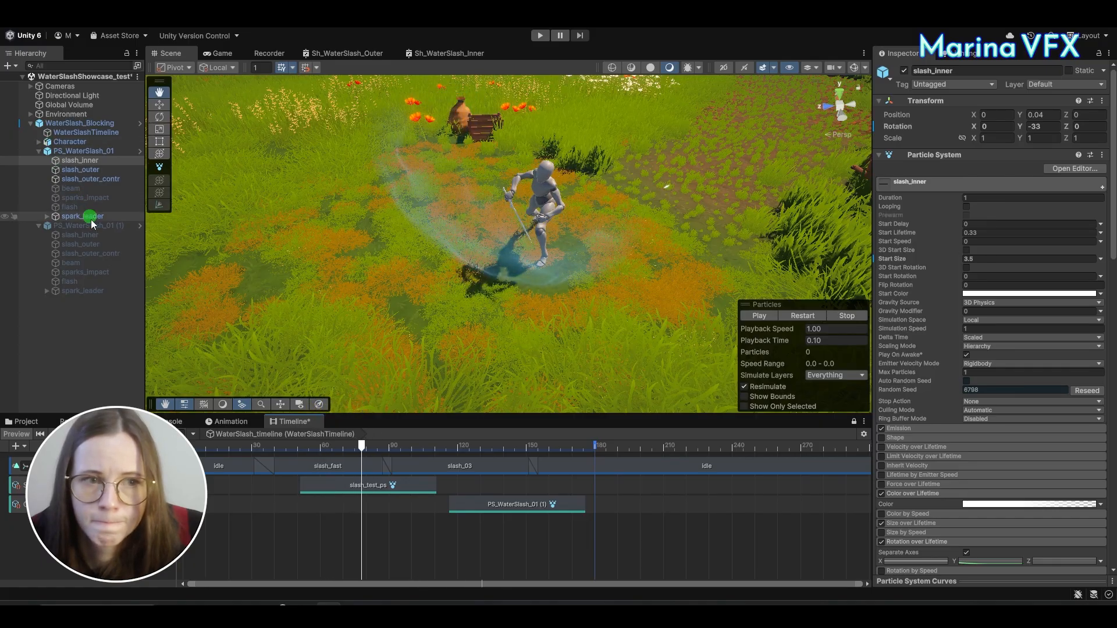
Set MainOffset X to -1 on slash_outer_contr's M_WaterSlash_Outer_Contr material and replay the particles.
left_click(93, 179)
scroll(1022, 341, "down", 10)
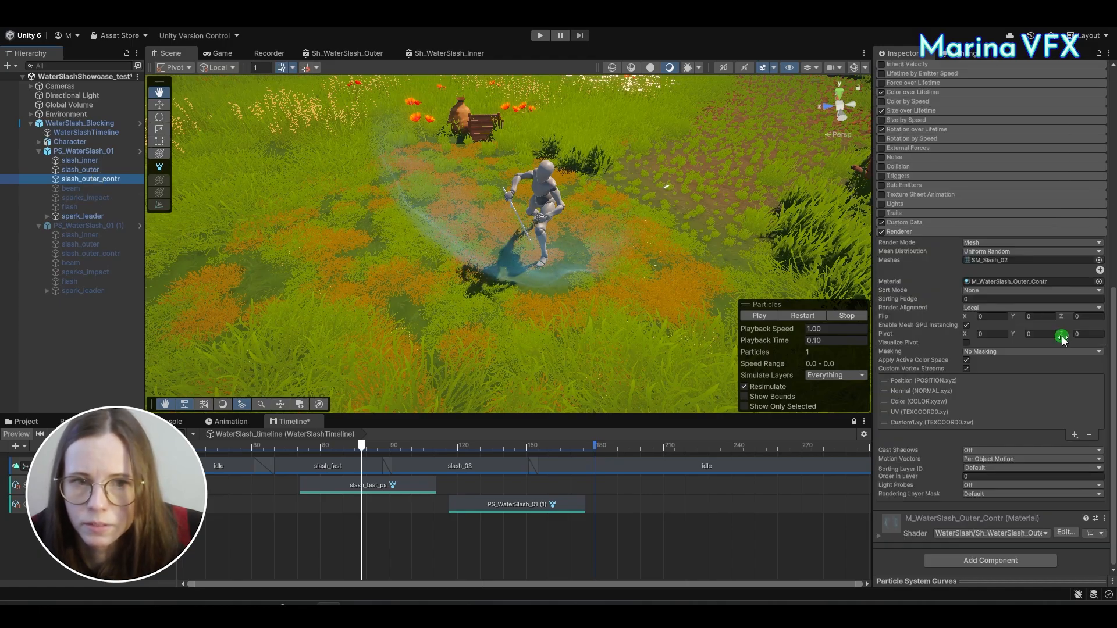
scroll(980, 465, "down", 10)
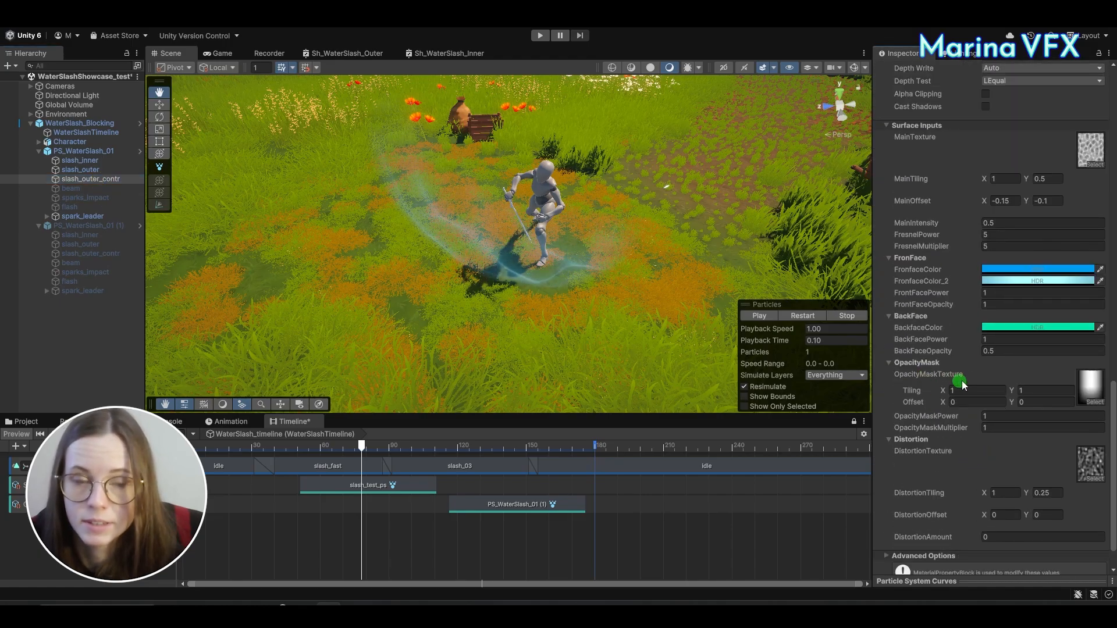
scroll(1048, 279, "down", 2)
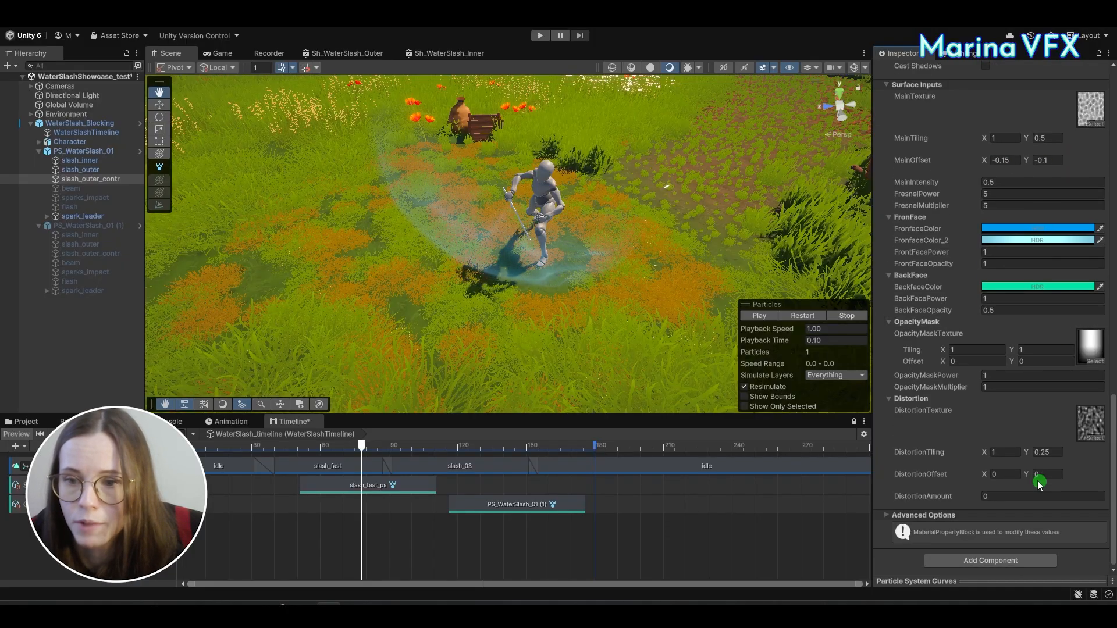
scroll(1041, 268, "up", 3)
left_click(1000, 223)
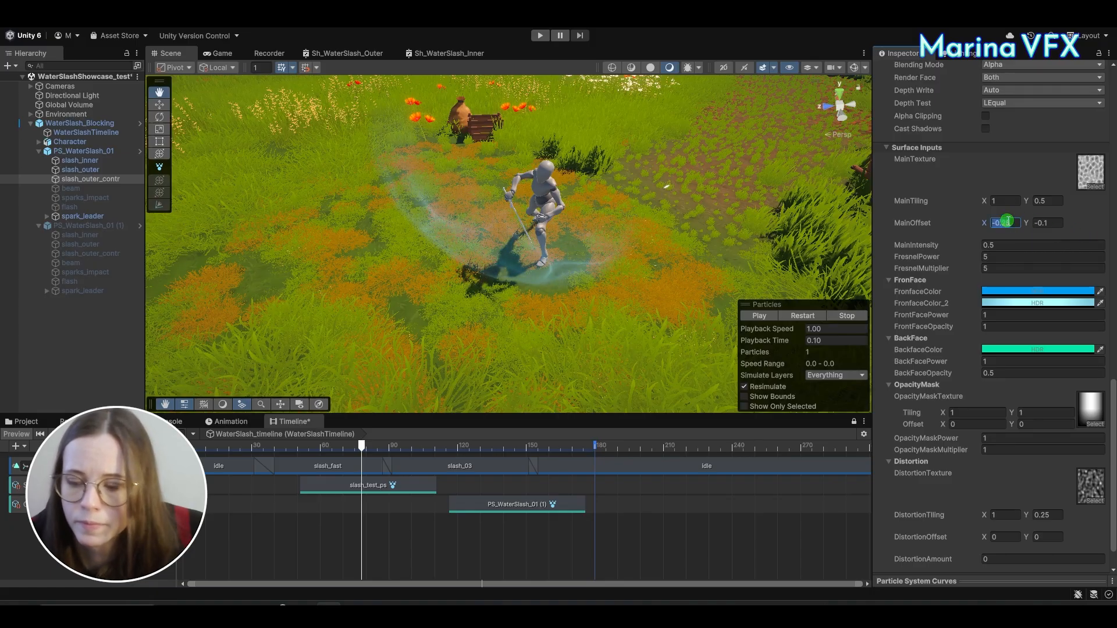
left_click(802, 317)
left_click(804, 318)
left_click(804, 317)
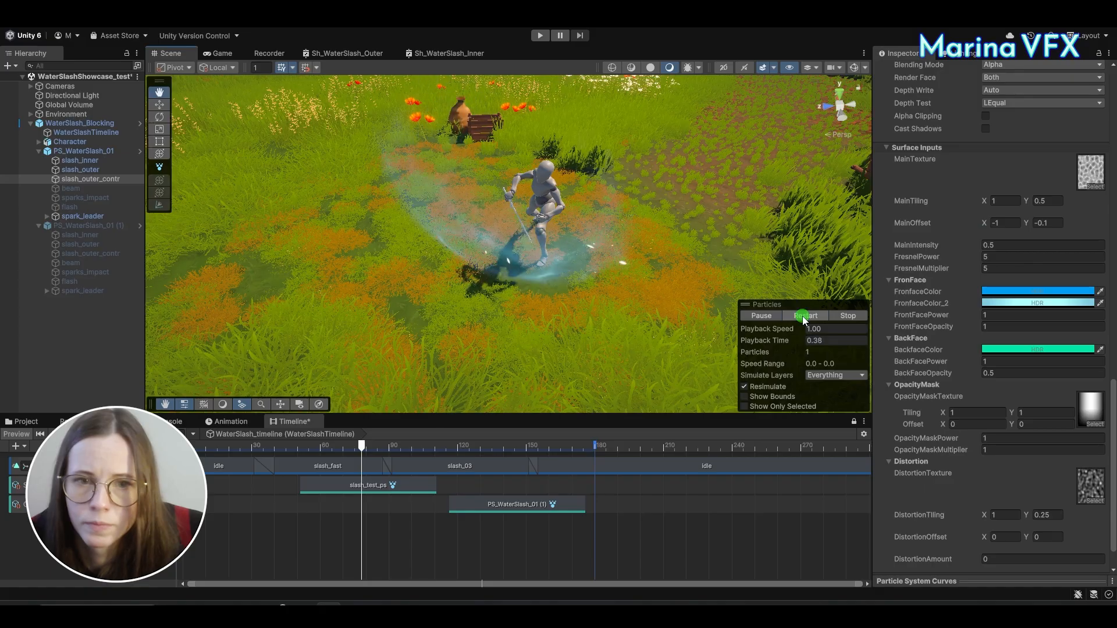
Set MainOffset X to 1.5 on slash_outer's M_WaterSlash_Outer material and replay the particles.
left_click(805, 317)
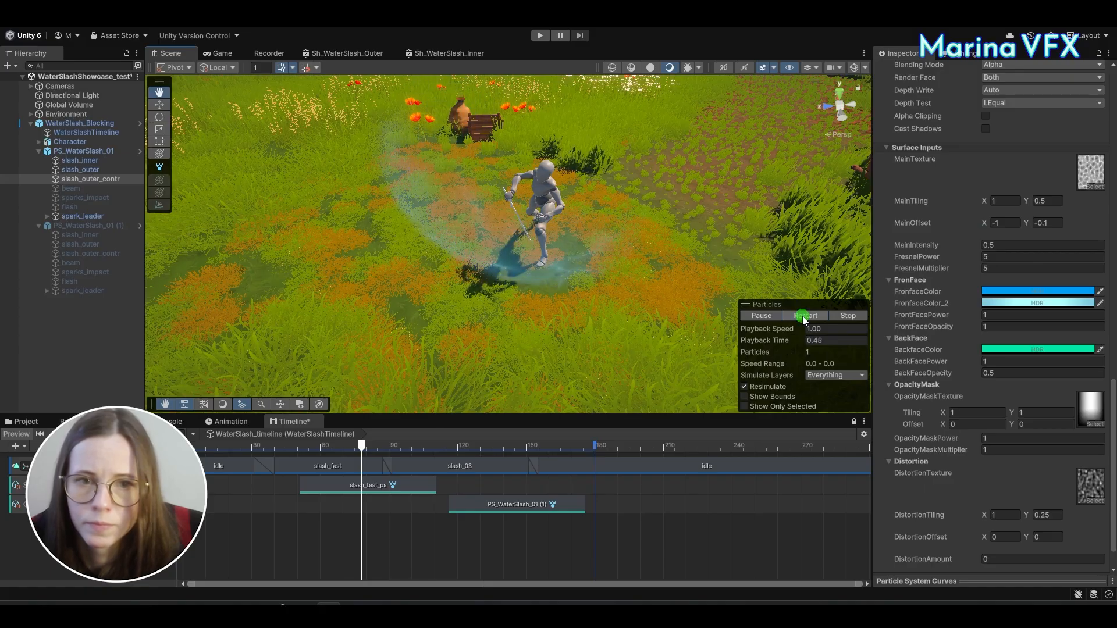
left_click(85, 170)
scroll(973, 391, "down", 1)
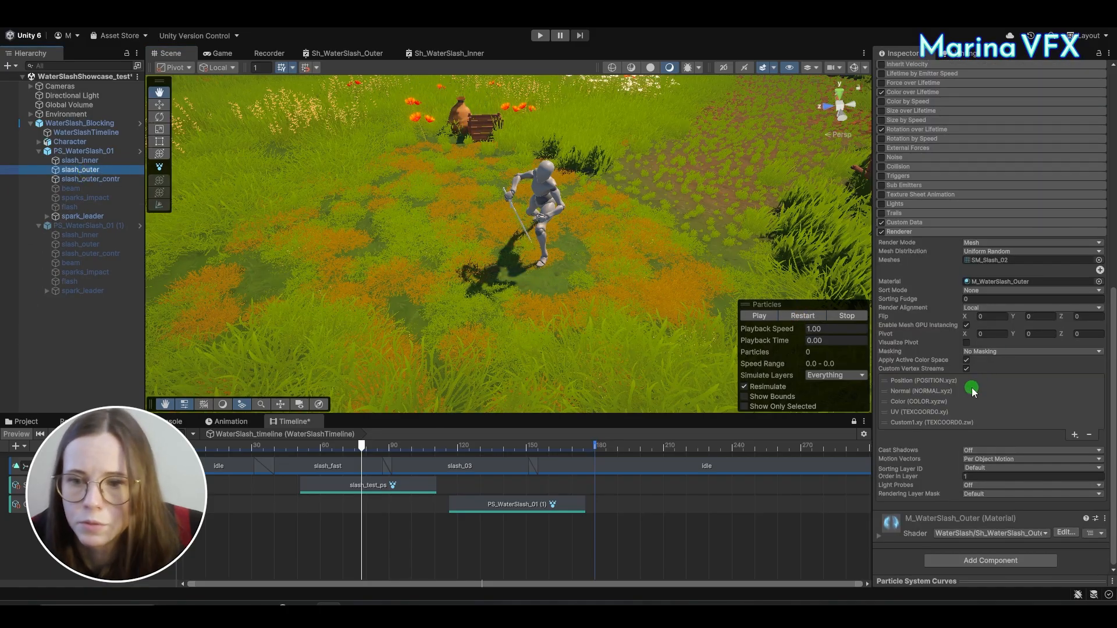
left_click(959, 527)
scroll(966, 507, "down", 10)
left_click(1017, 359)
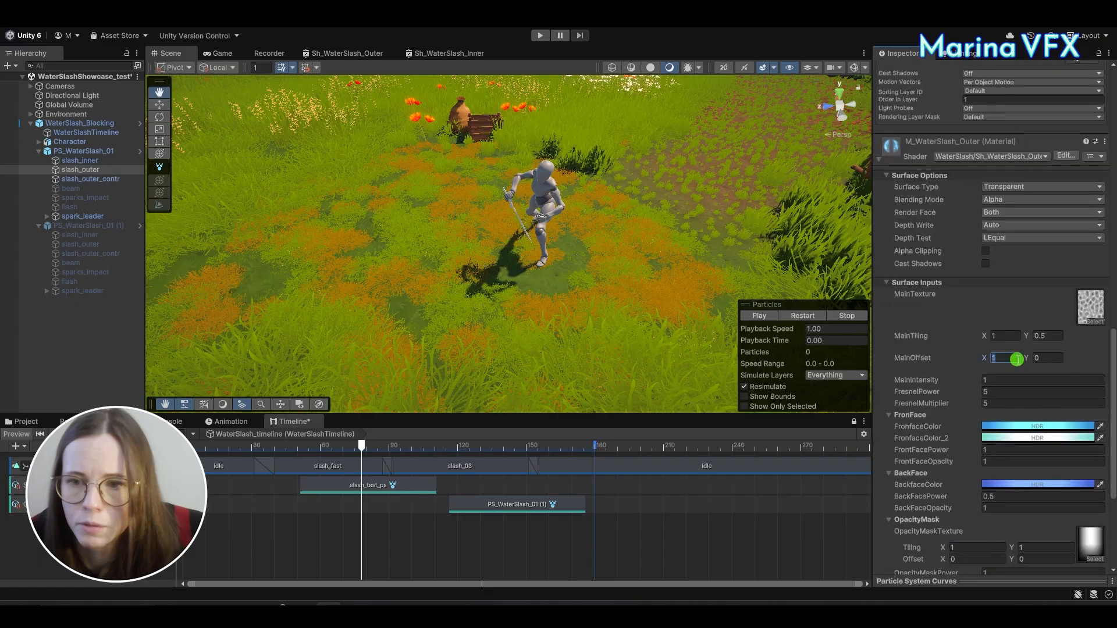
type("1.5")
left_click(804, 317)
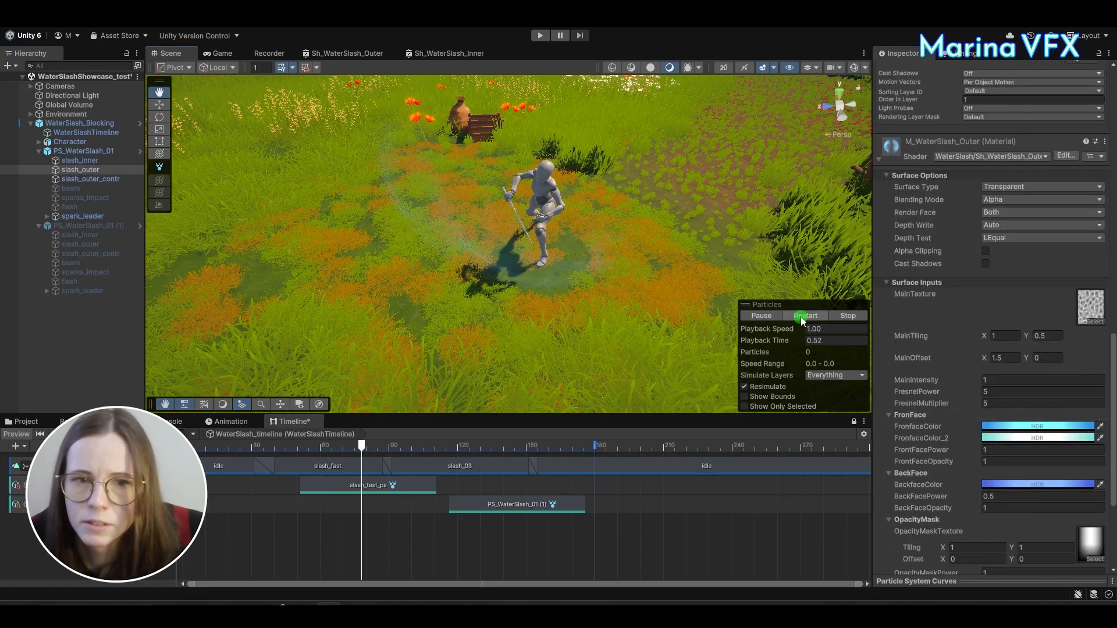
left_click(803, 317)
left_click(803, 317)
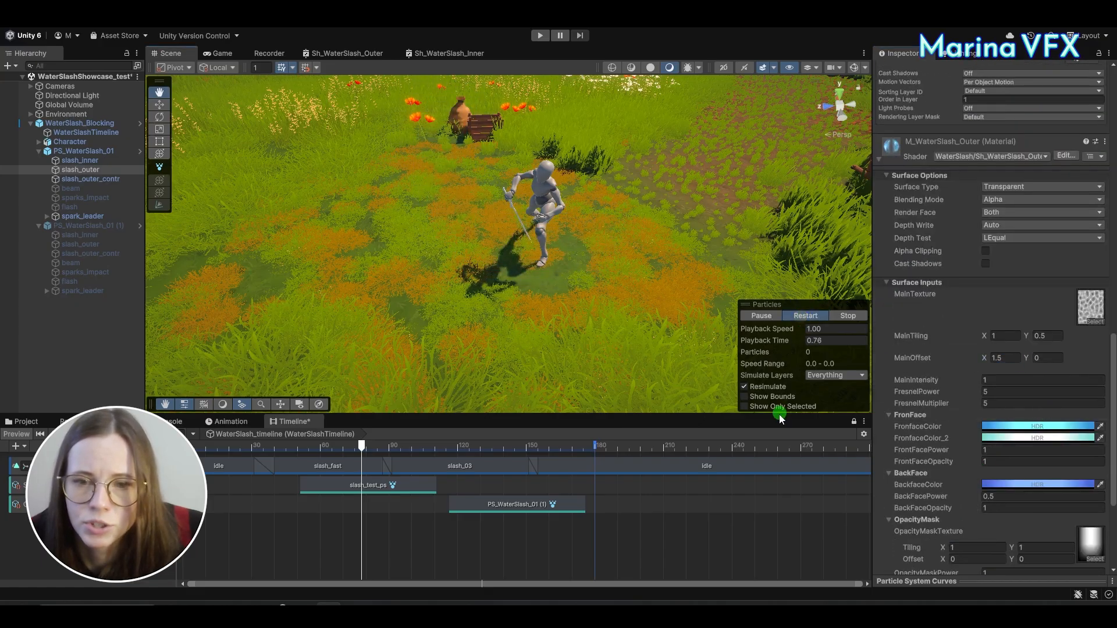
Preview slash_outer on its own by showing only the selected particles, pausing and restarting the playback.
left_click(805, 316)
left_click(806, 316)
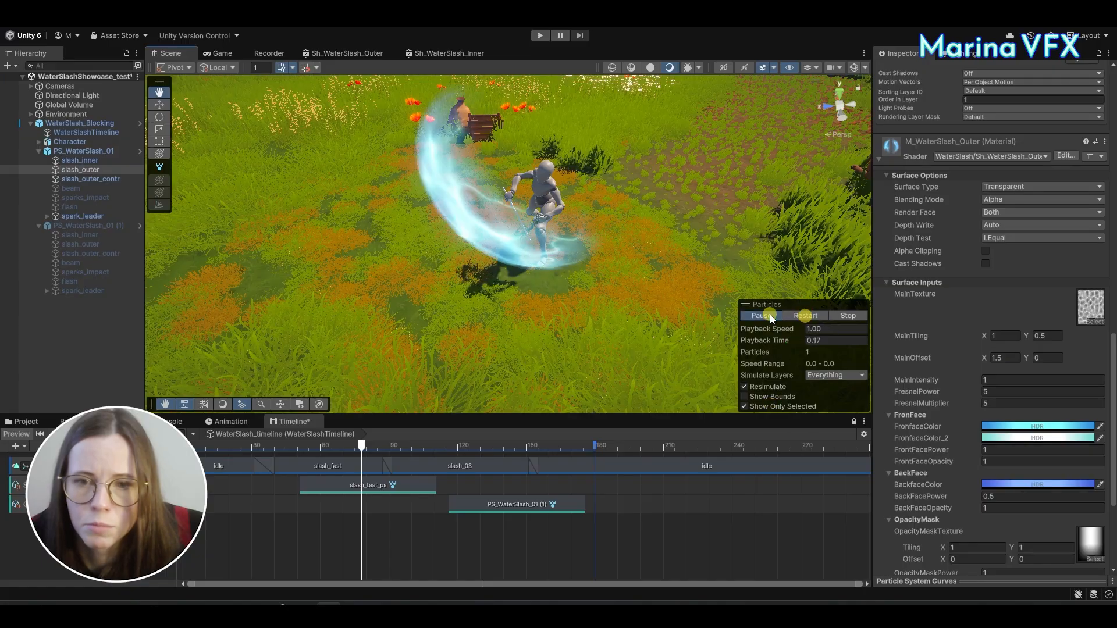
left_click(762, 316)
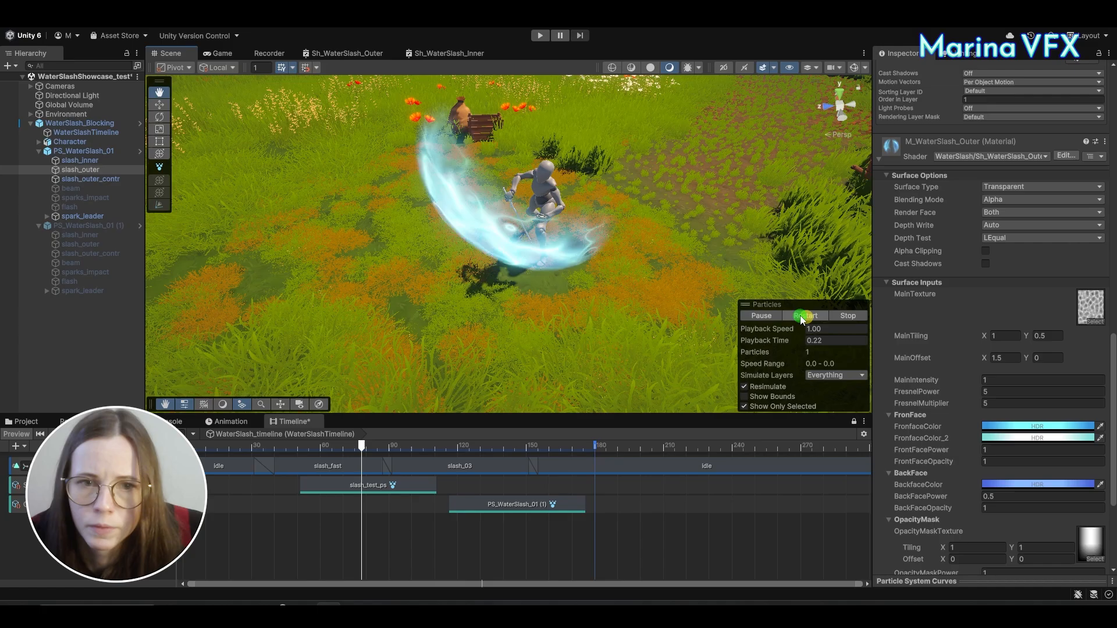
left_click(803, 316)
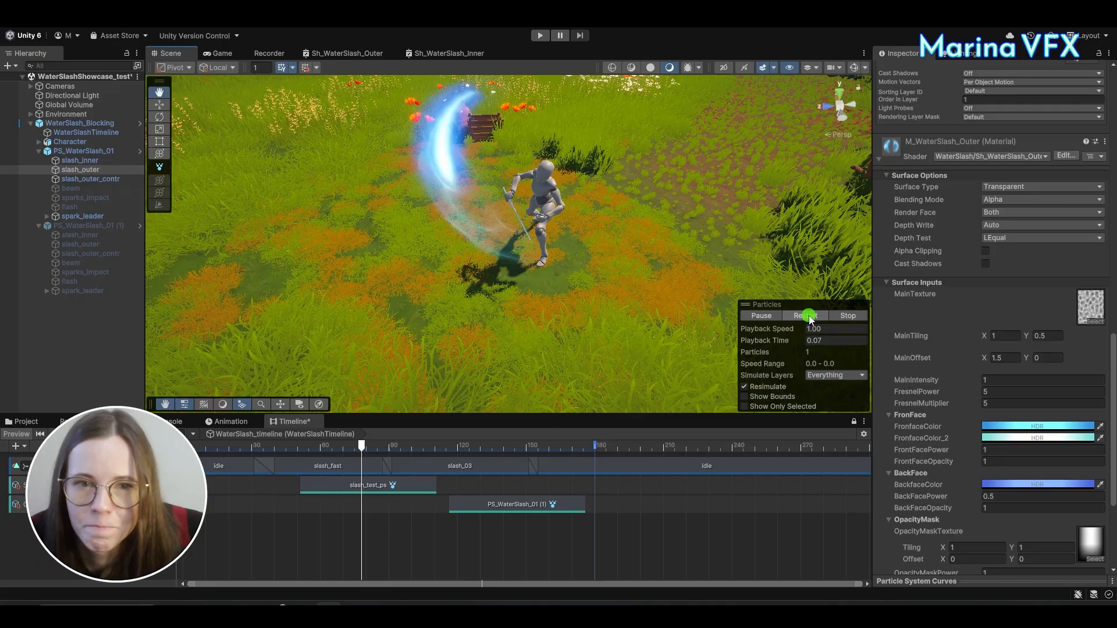
Deselect slash_outer and preview the whole slash by playing the timeline and scrubbing around slash_fast.
left_click(75, 385)
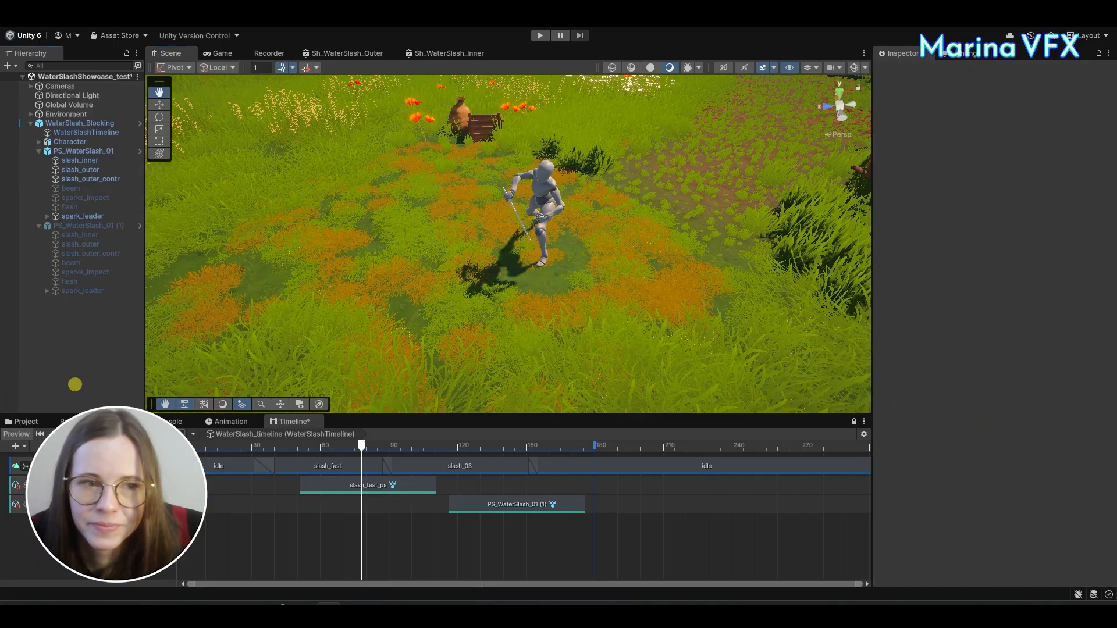
left_click(39, 434)
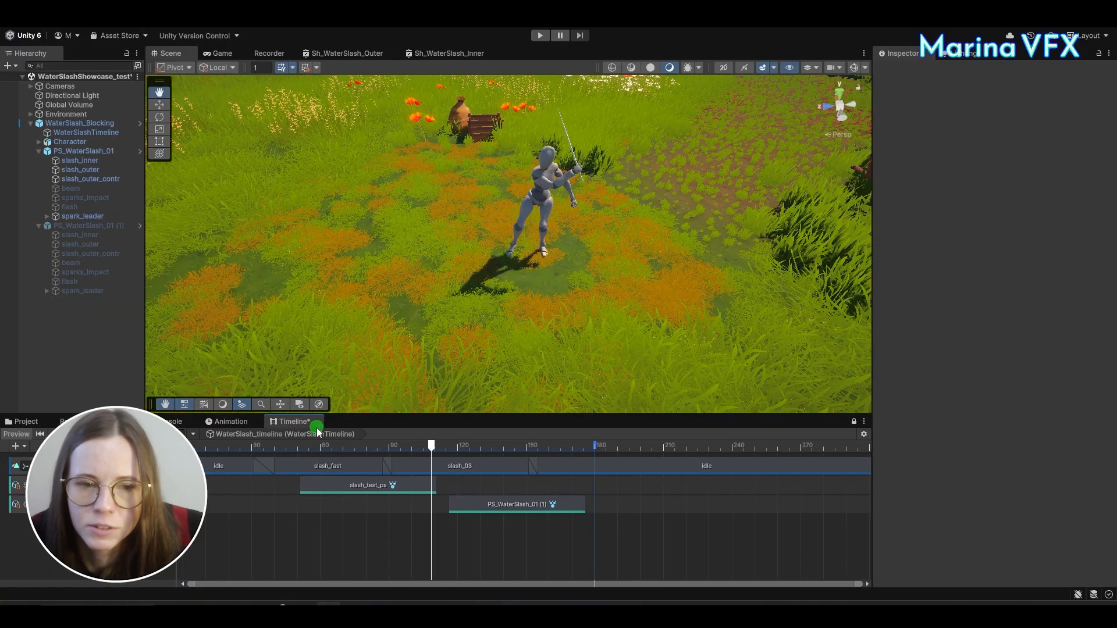
left_click_drag(320, 447, 333, 451)
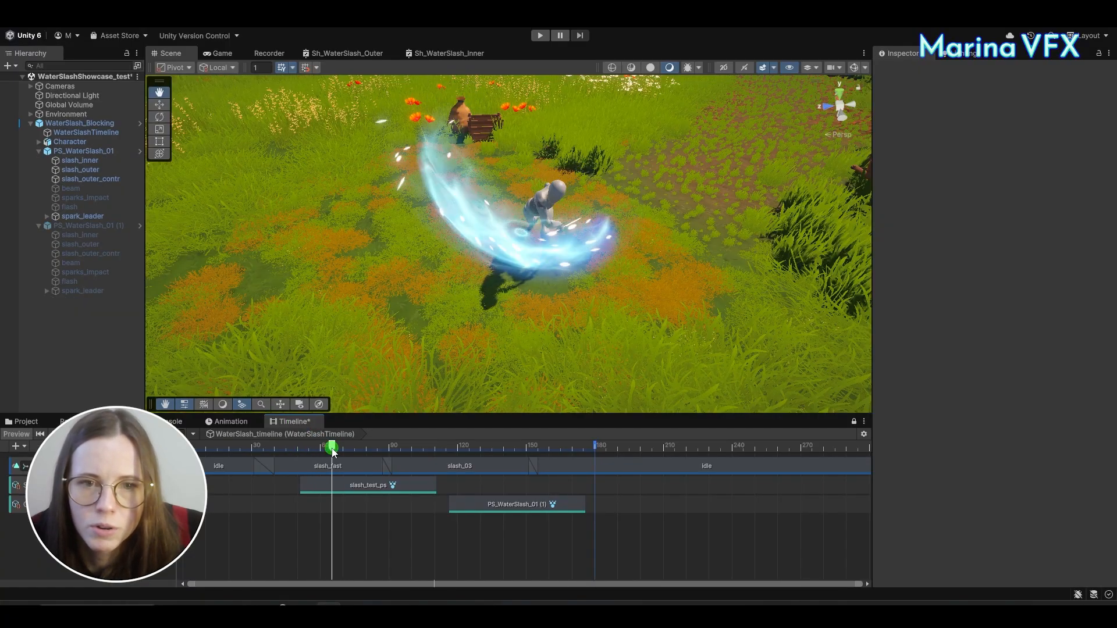
Apply WaterSlash_Blocking's overrides to its prefab, and inside that prefab apply PS_WaterSlash_01's overrides before returning to the scene.
left_click(102, 124)
left_click(1093, 70)
left_click(1042, 227)
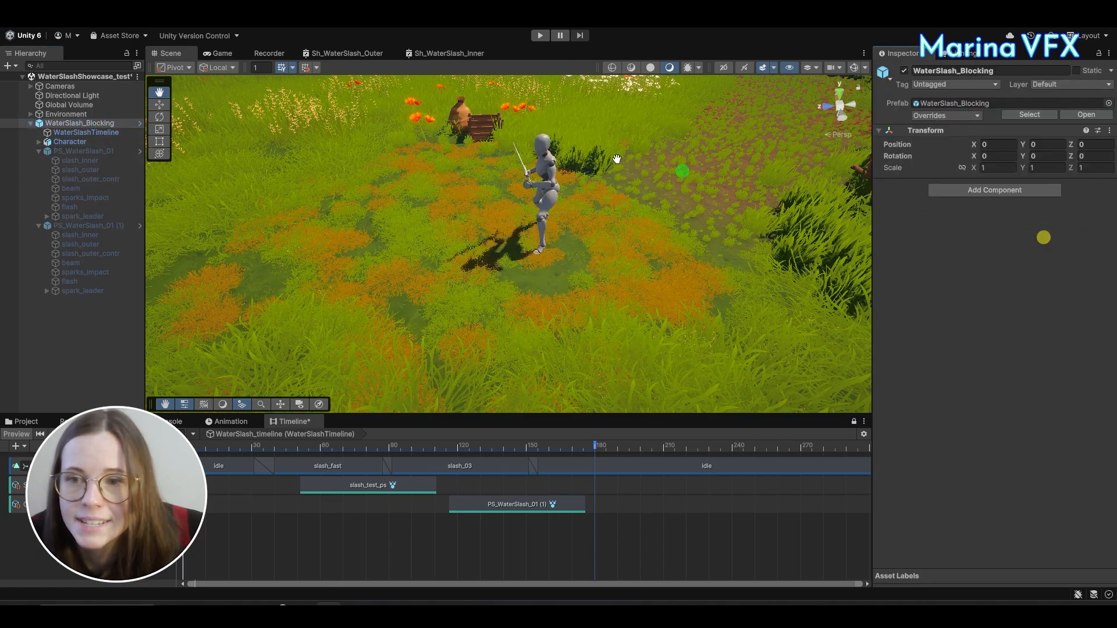
left_click(140, 124)
left_click(83, 119)
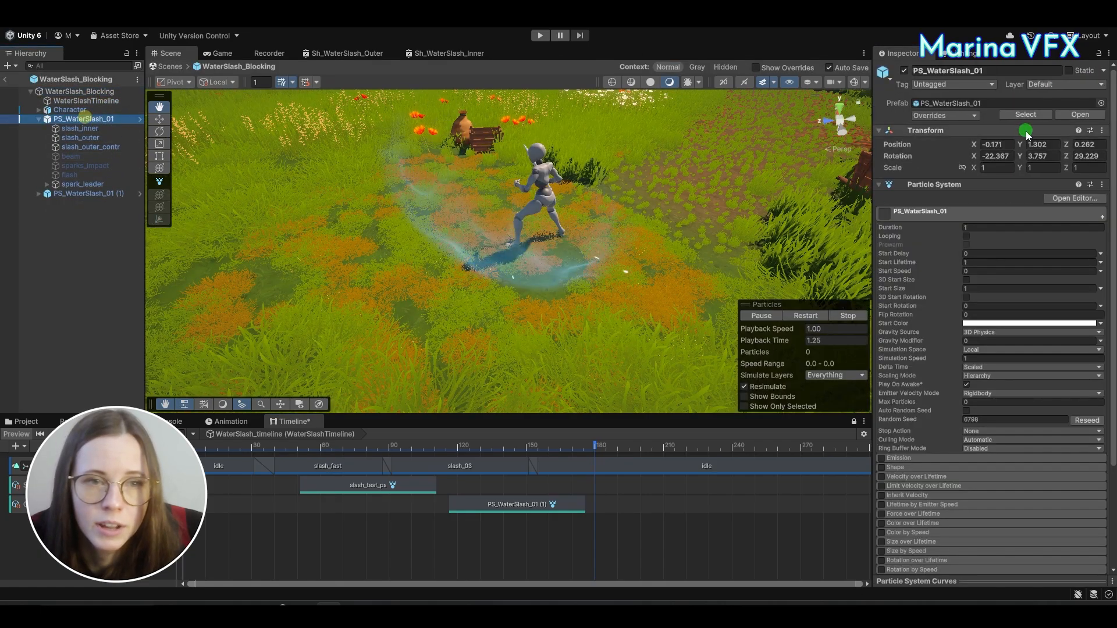
left_click(947, 115)
left_click(4, 79)
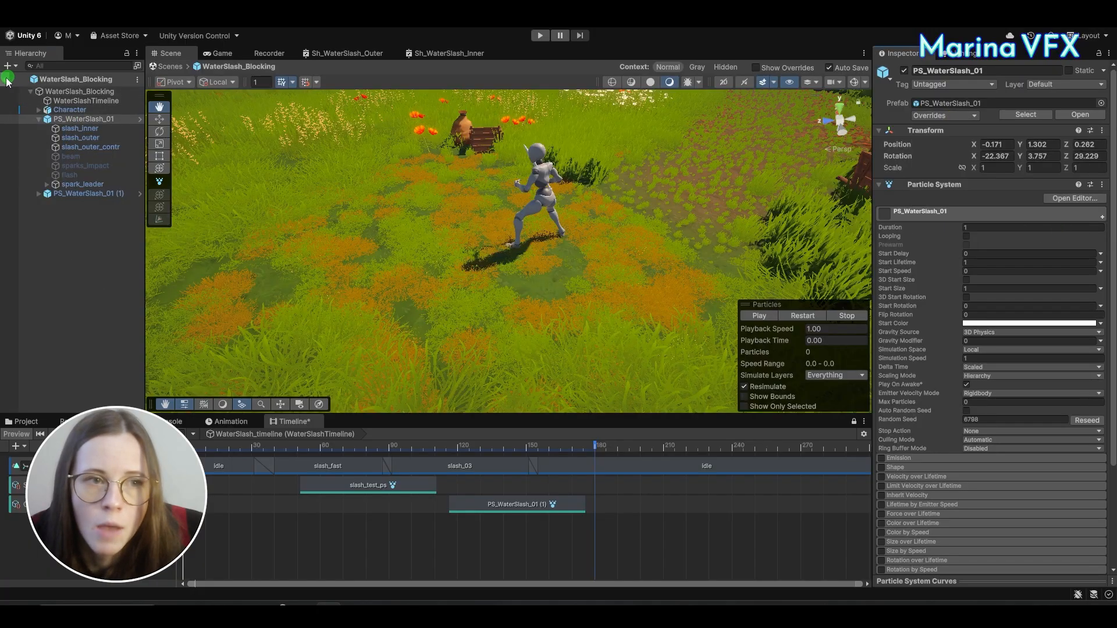
Play the timeline with both slash clips and scrub back around slash_fast to review the final effect.
left_click(284, 420)
key("space")
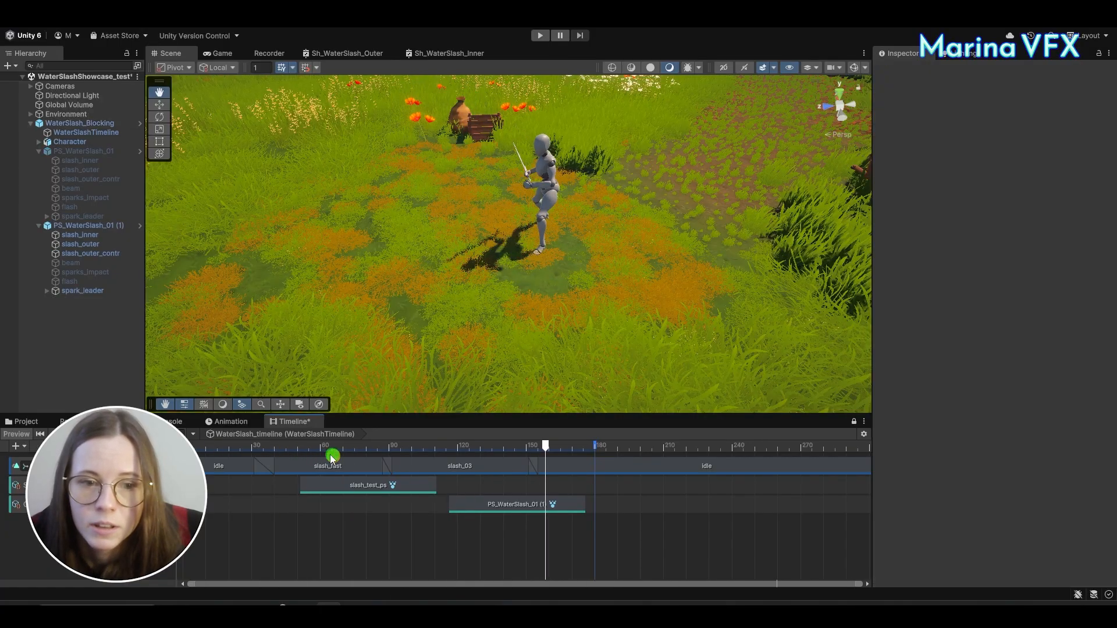
left_click_drag(349, 448, 313, 439)
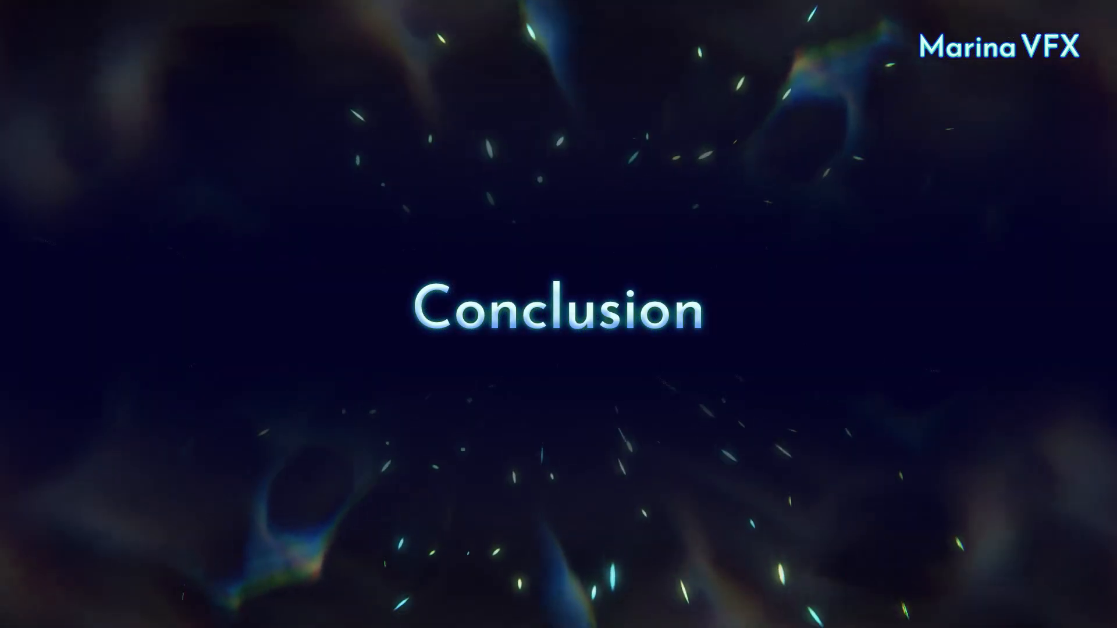